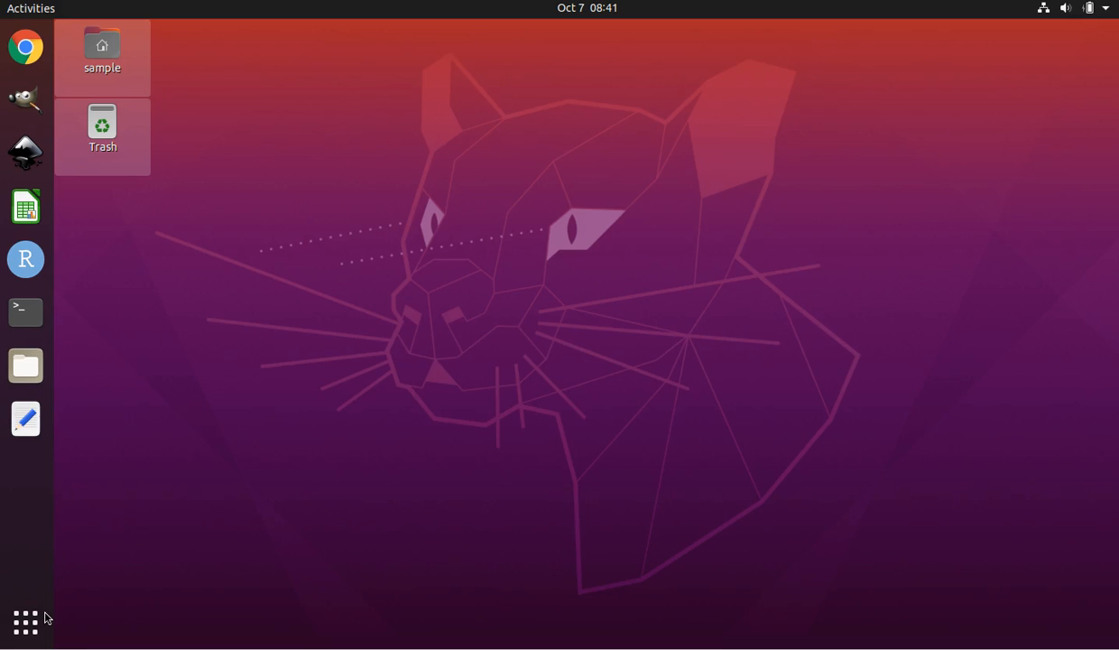
left_click(53, 616)
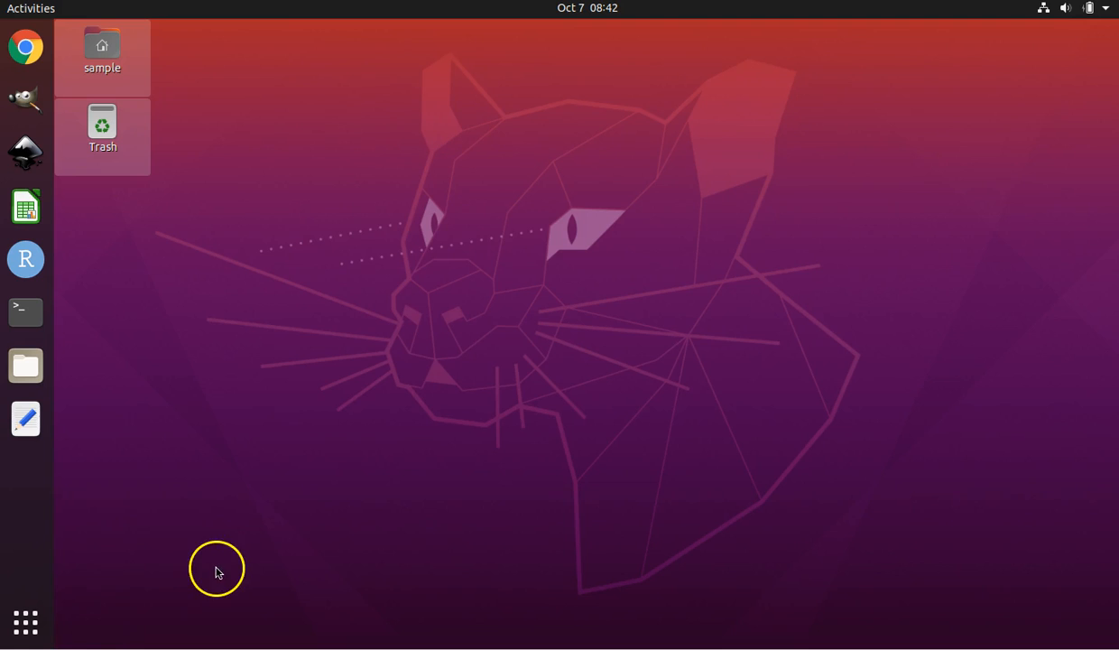
left_click(37, 620)
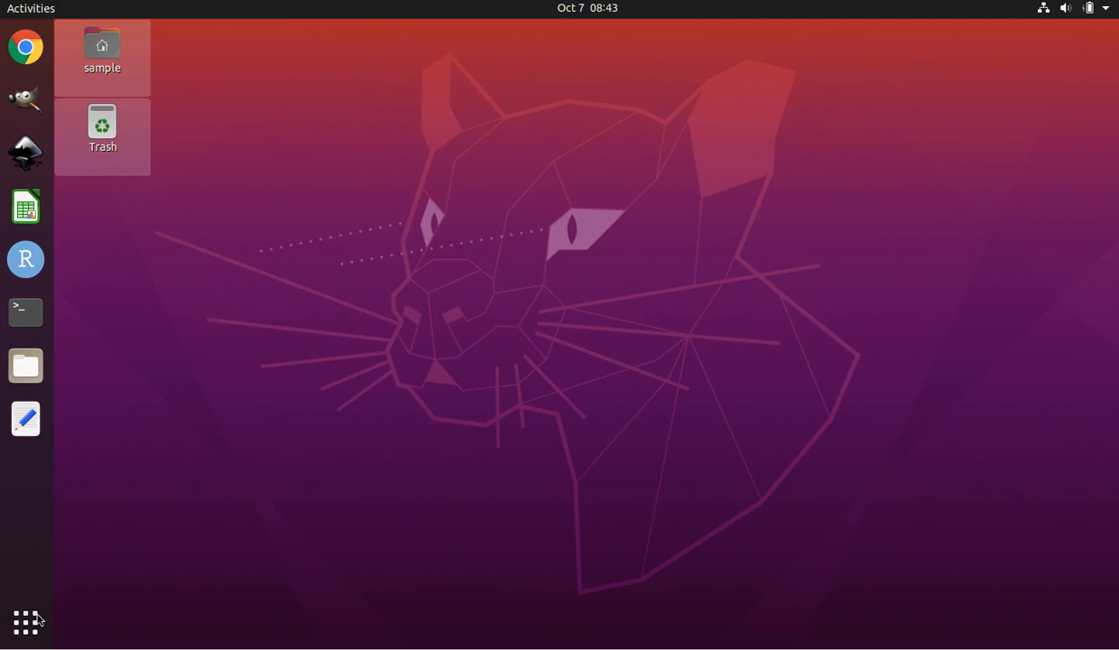
Open Google Chrome and go to joshbanta.com.
left_click(25, 47)
left_click(412, 157)
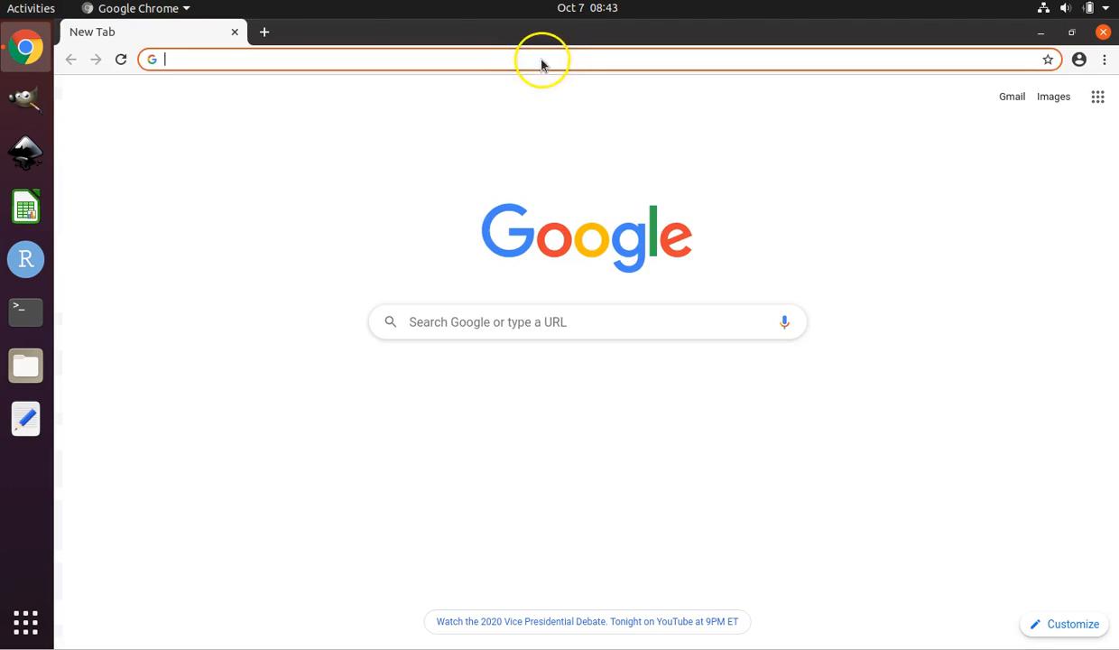
type("joshbanta.")
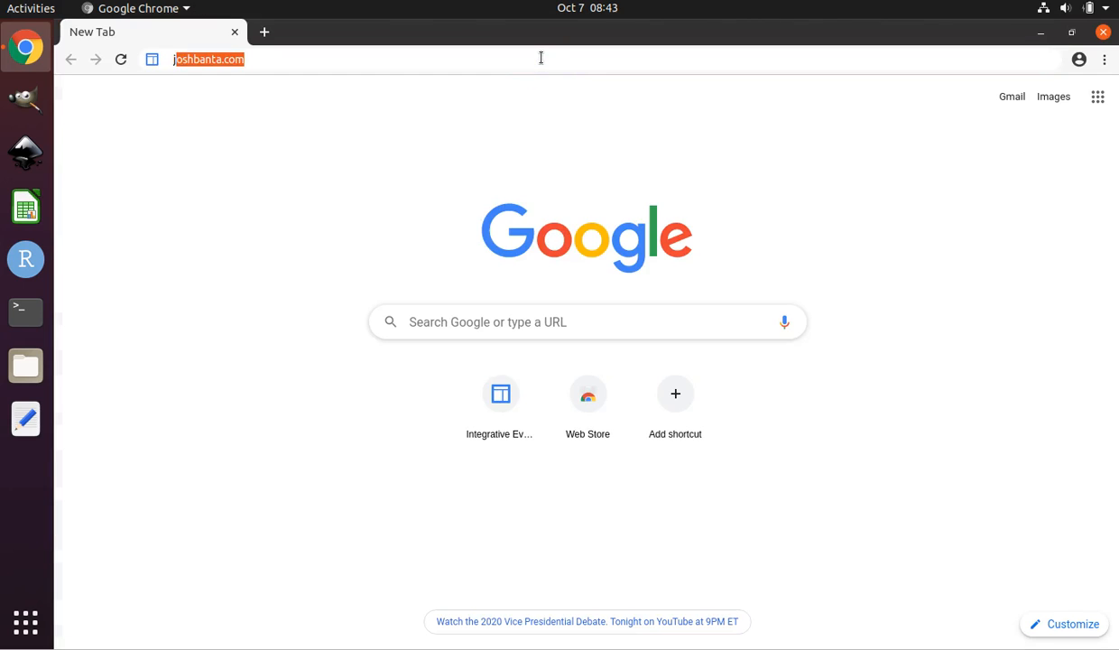
type("com")
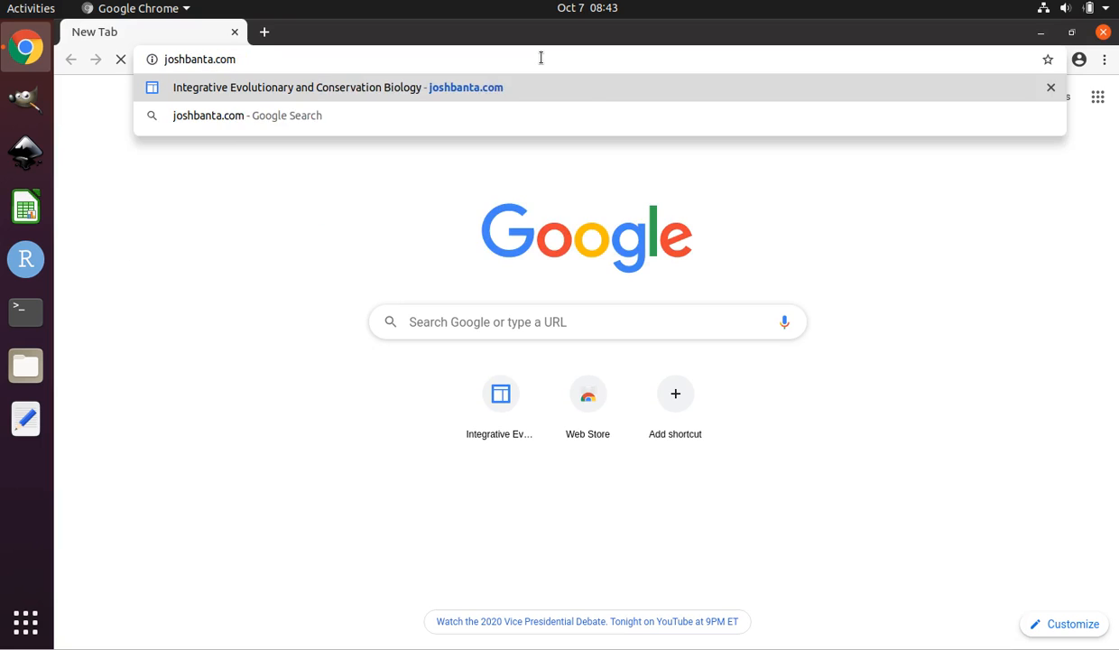
key("Return")
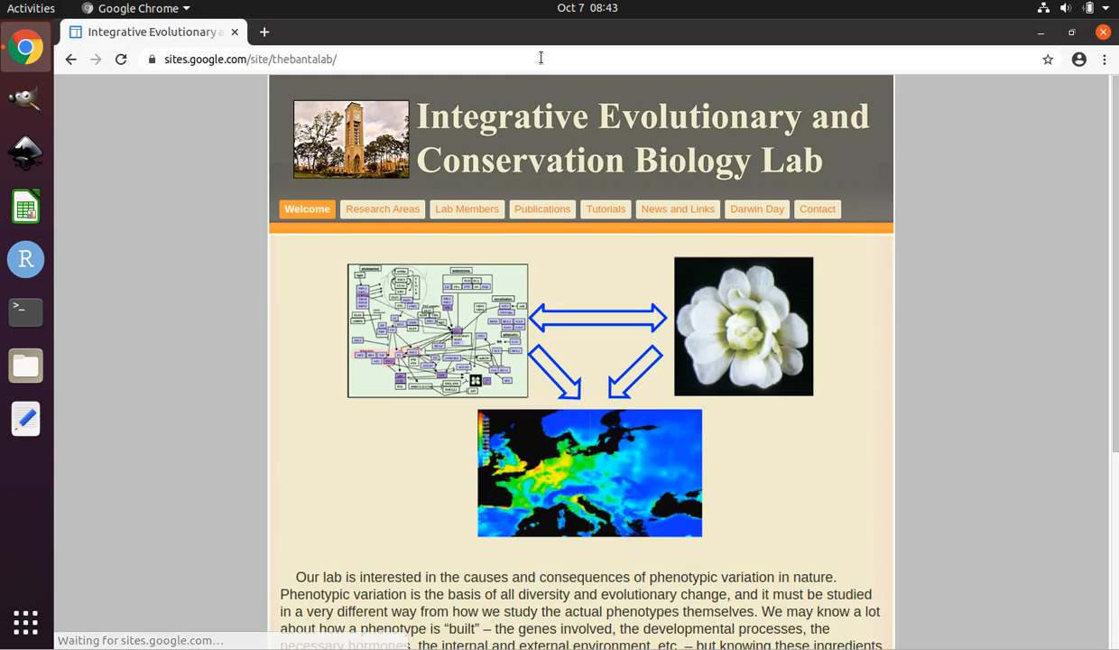
Open the lab site's Tutorials page and follow the SAMOVA tutorial's files link.
left_click(604, 211)
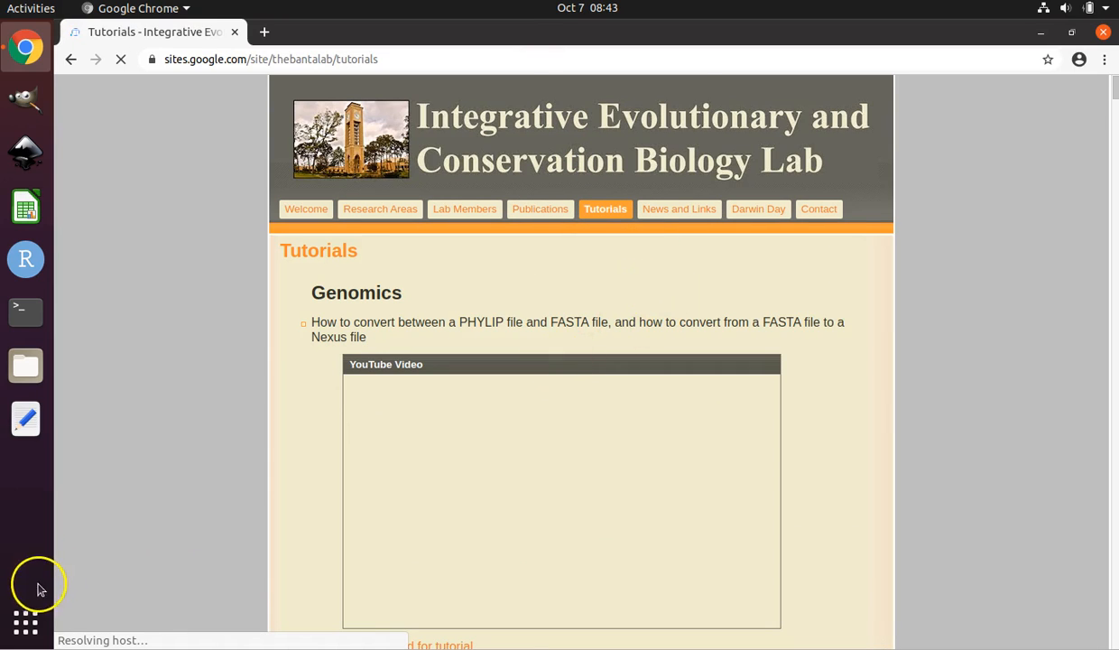
scroll(430, 358, "down", 5)
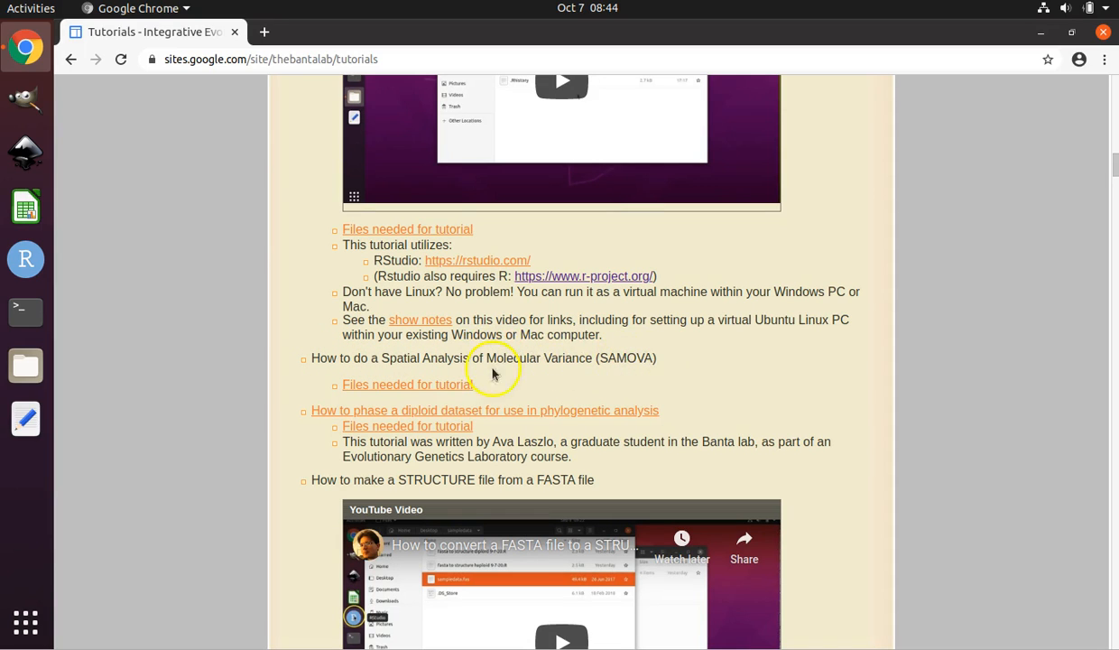
left_click(411, 386)
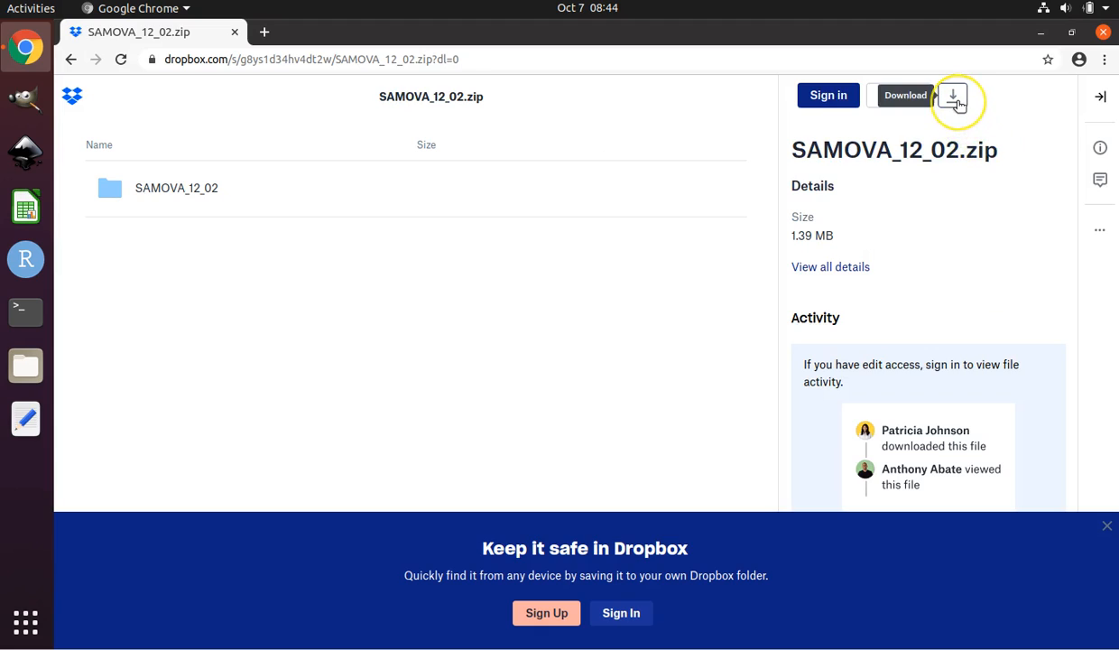
Download SAMOVA_12_02.zip from Dropbox and close the browser.
left_click(957, 101)
left_click(934, 133)
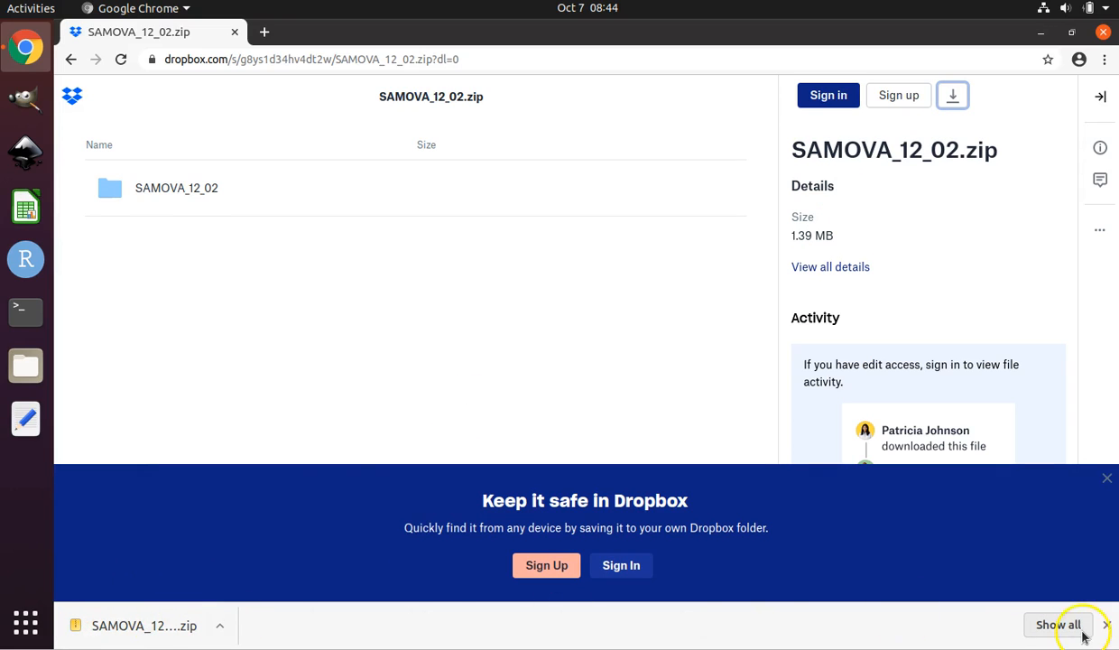
left_click(1103, 32)
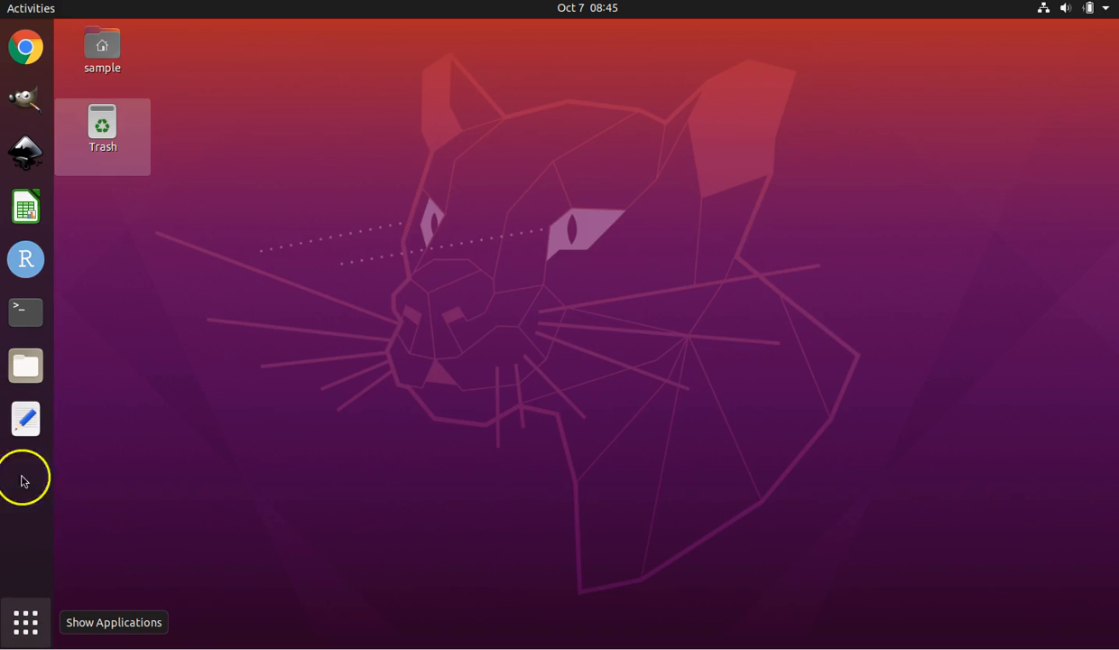
Open SAMOVA_12_02.zip from the Downloads folder in the archive viewer and select its SAMOVA_12_02 folder.
left_click(25, 361)
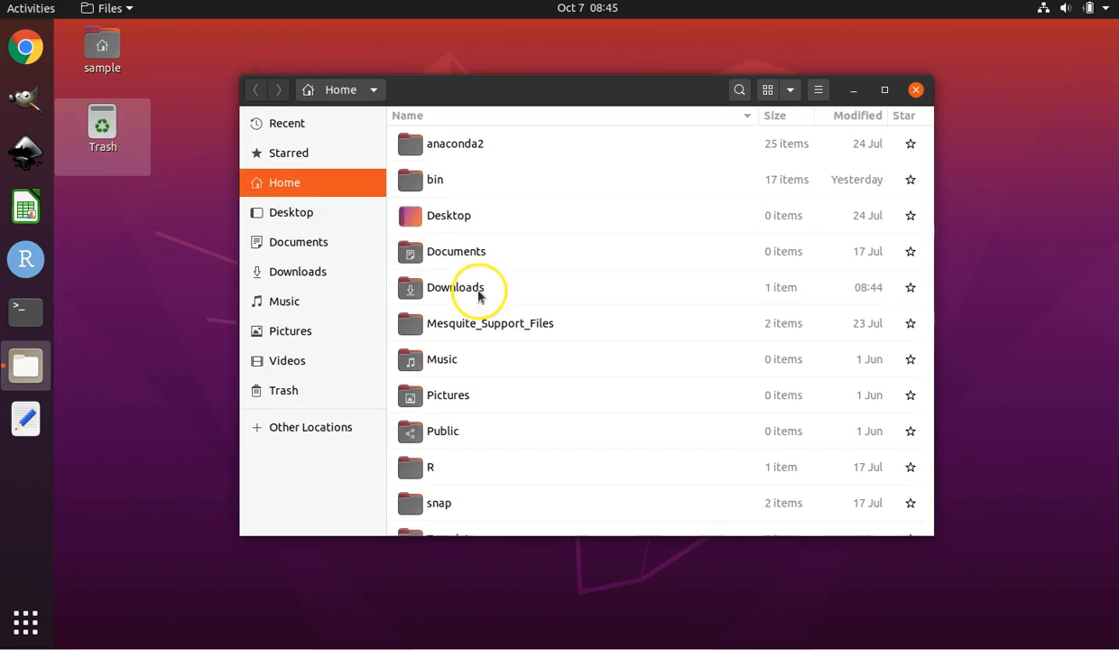
left_click(301, 275)
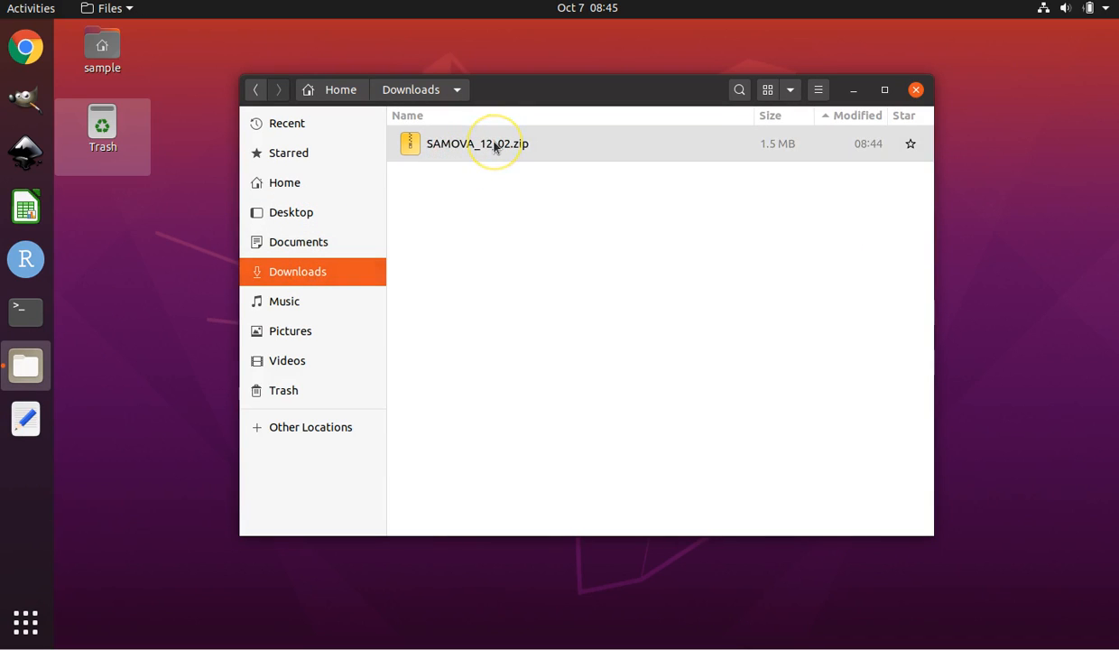
double_click(564, 144)
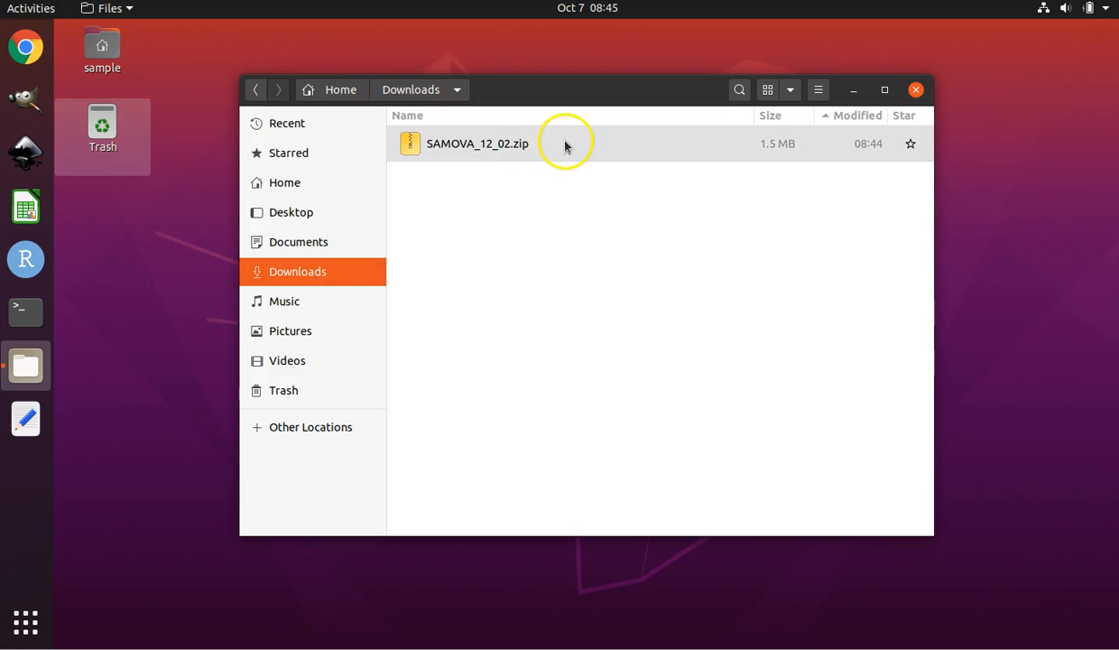
left_click(232, 94)
left_click_drag(200, 47, 763, 172)
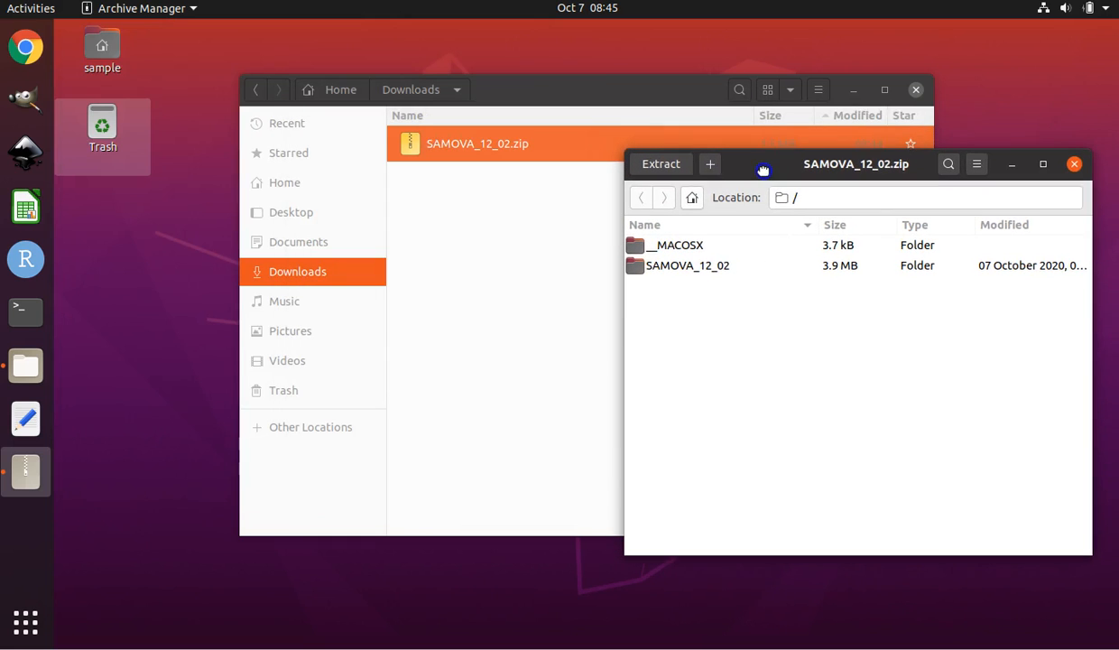
left_click(672, 275)
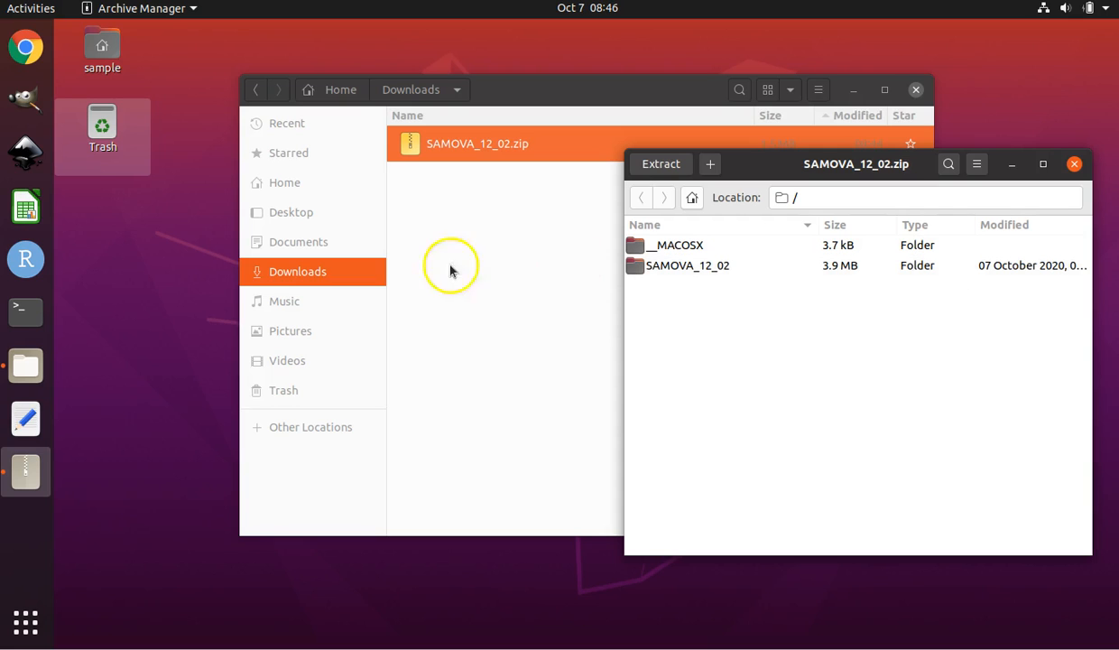
Rename the existing SAMOVA folder inside the home directory's bin folder to SAMOVA_JB1.
left_click(560, 83)
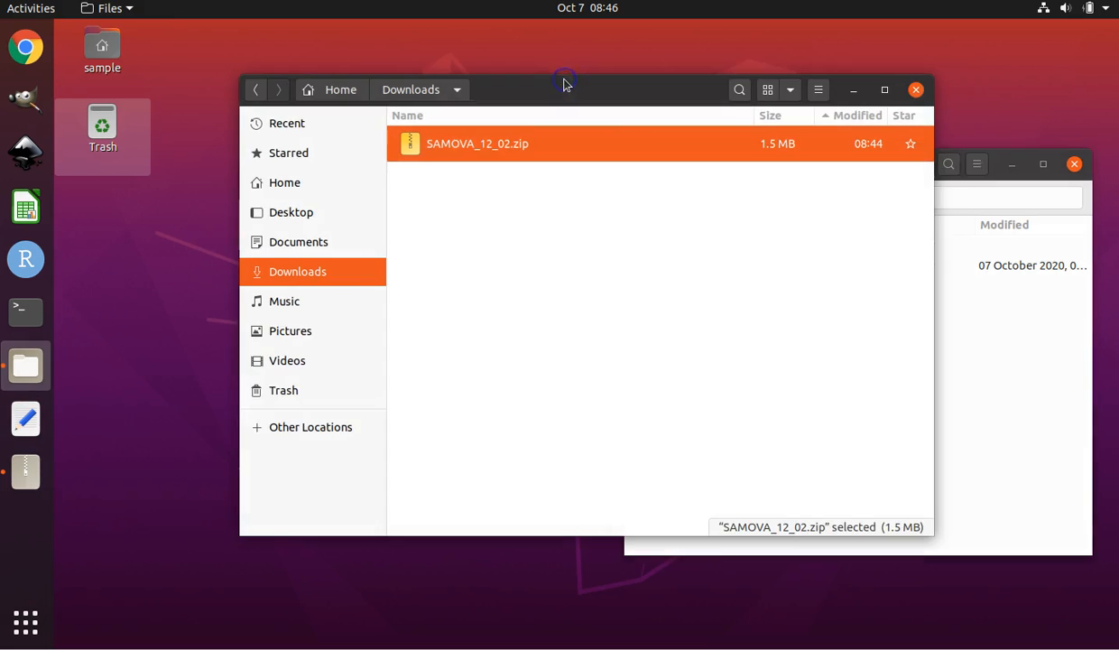
left_click(303, 185)
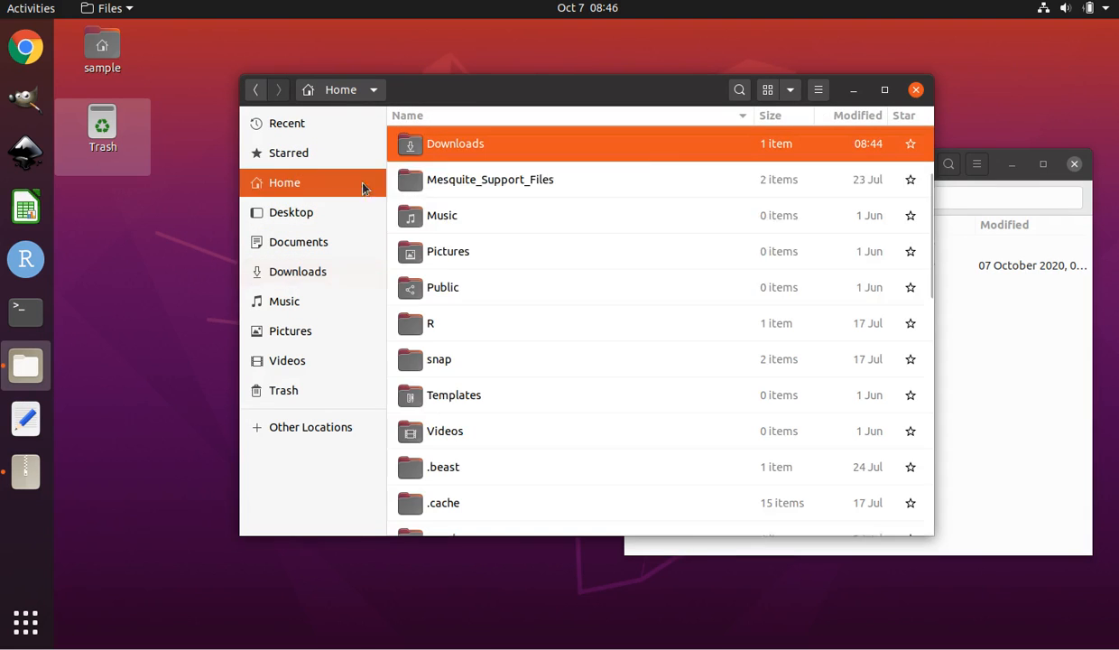
scroll(803, 271, "up", 2)
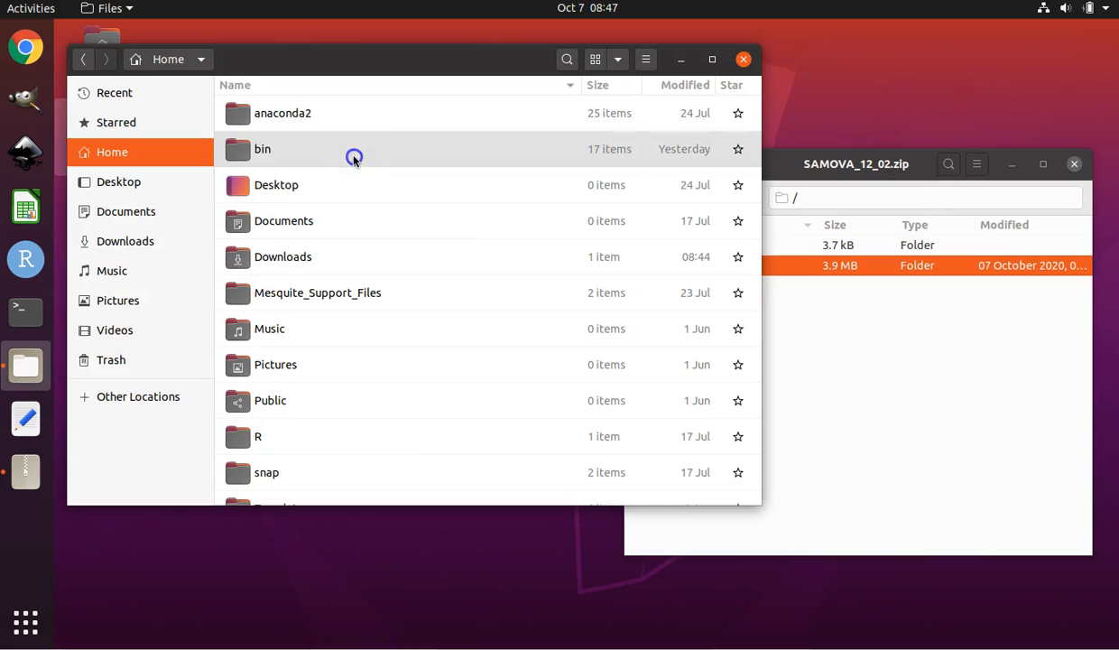
left_click(352, 157)
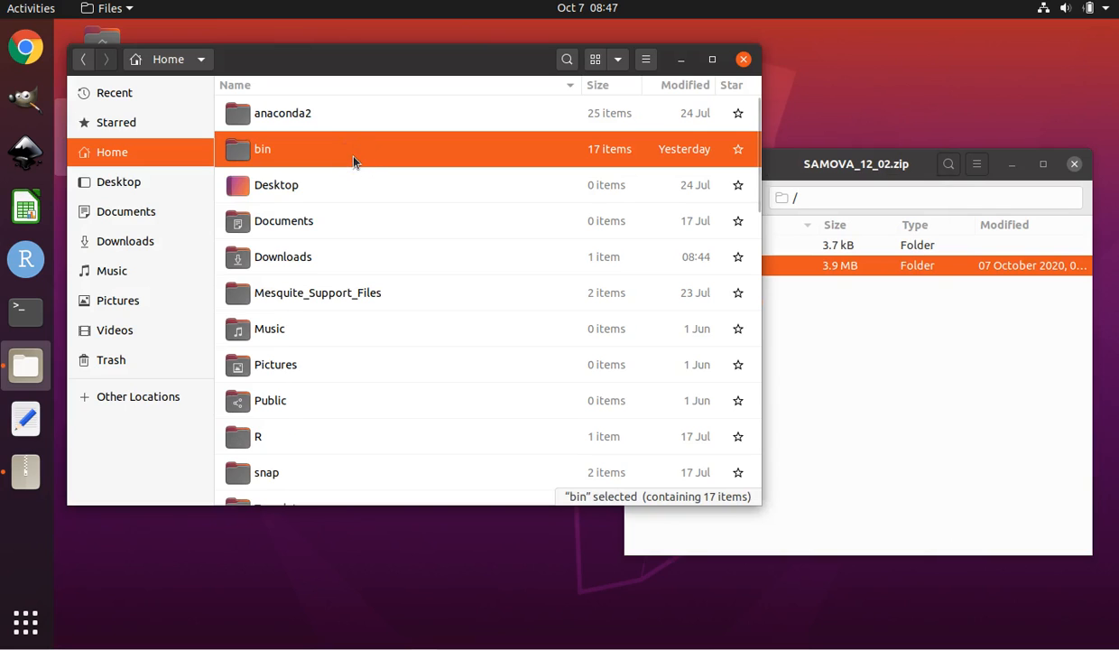
double_click(353, 160)
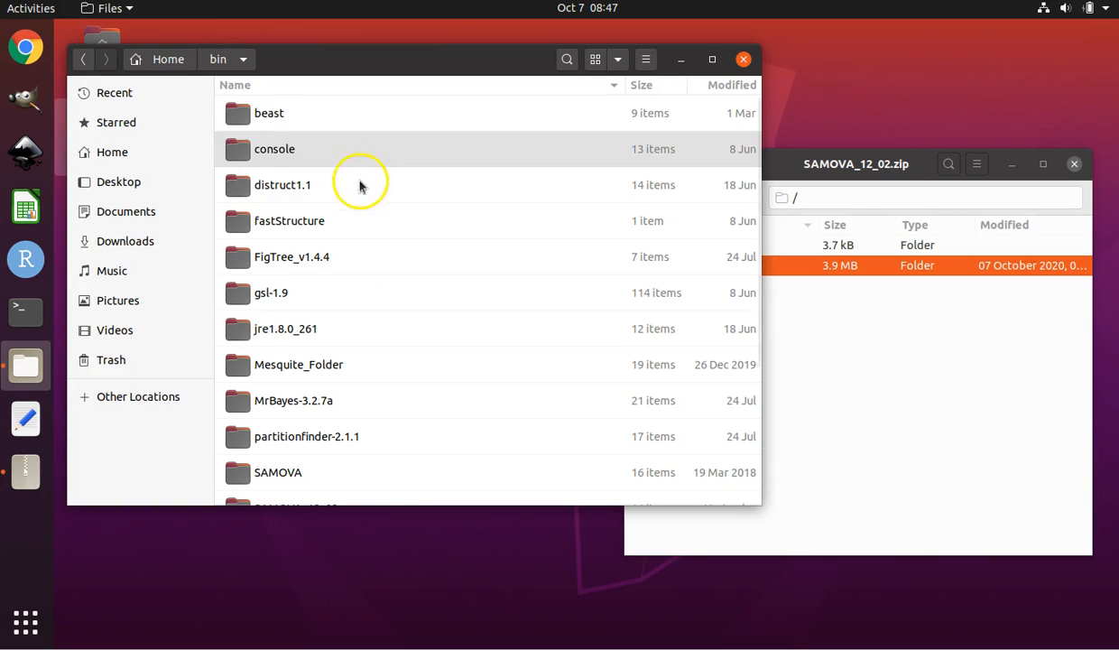
scroll(544, 286, "down", 2)
scroll(544, 286, "down", 3)
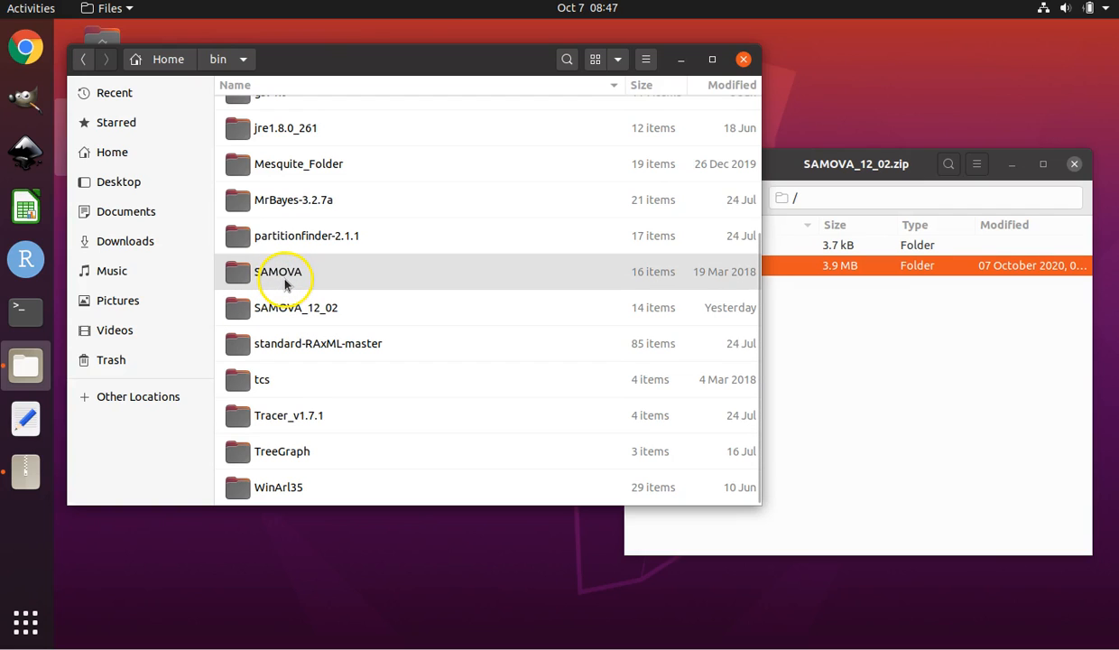
left_click(288, 278)
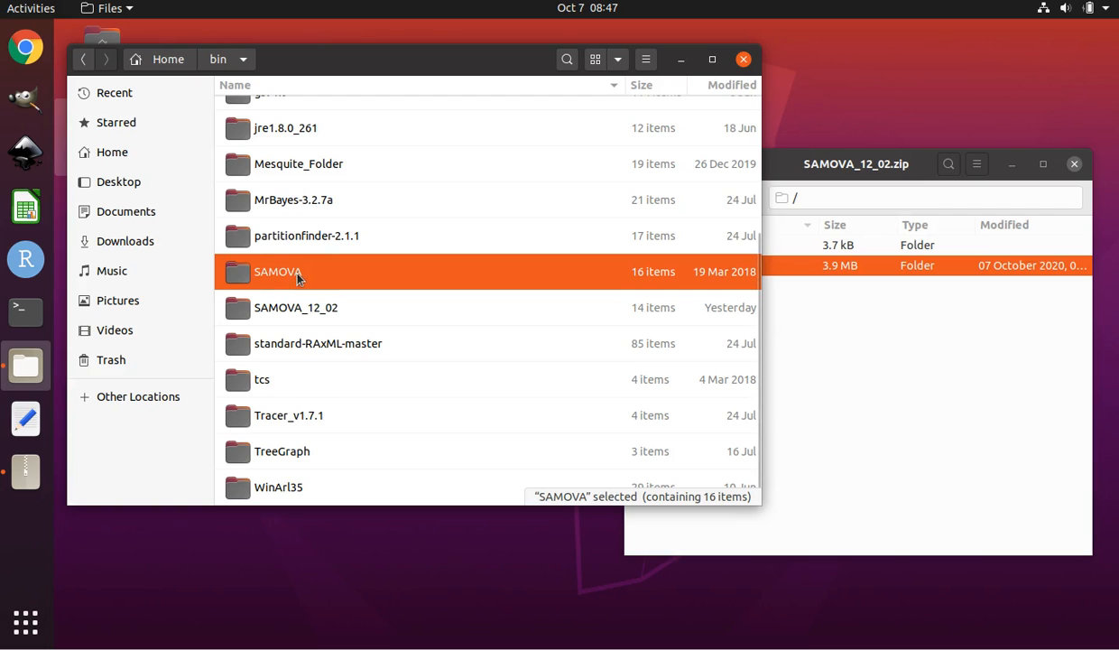
right_click(298, 276)
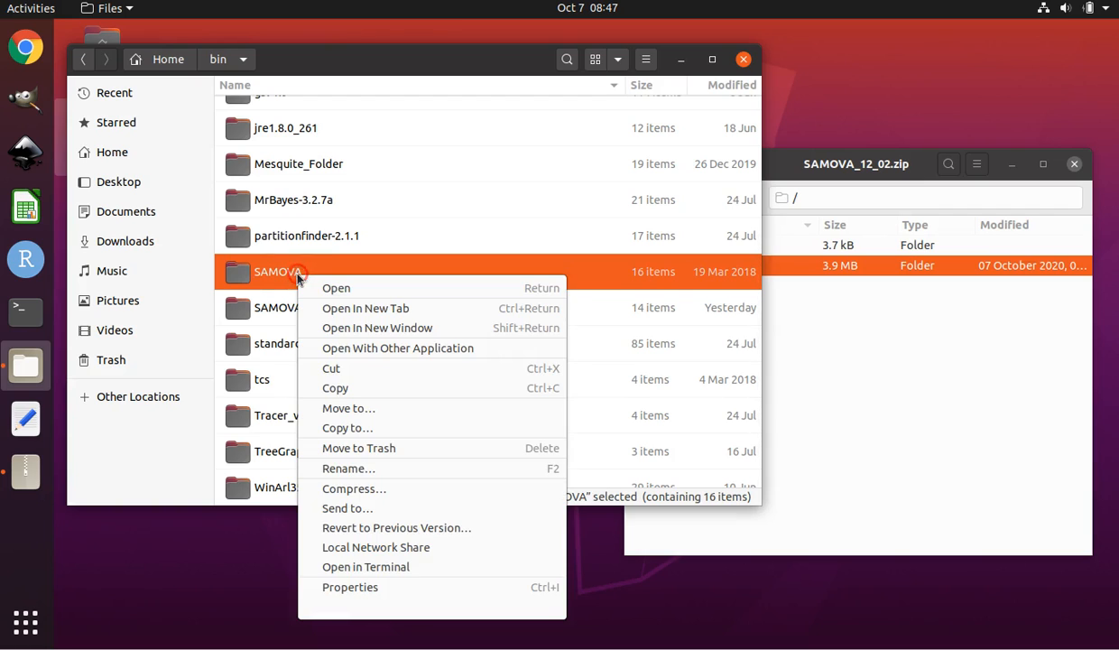
left_click(365, 470)
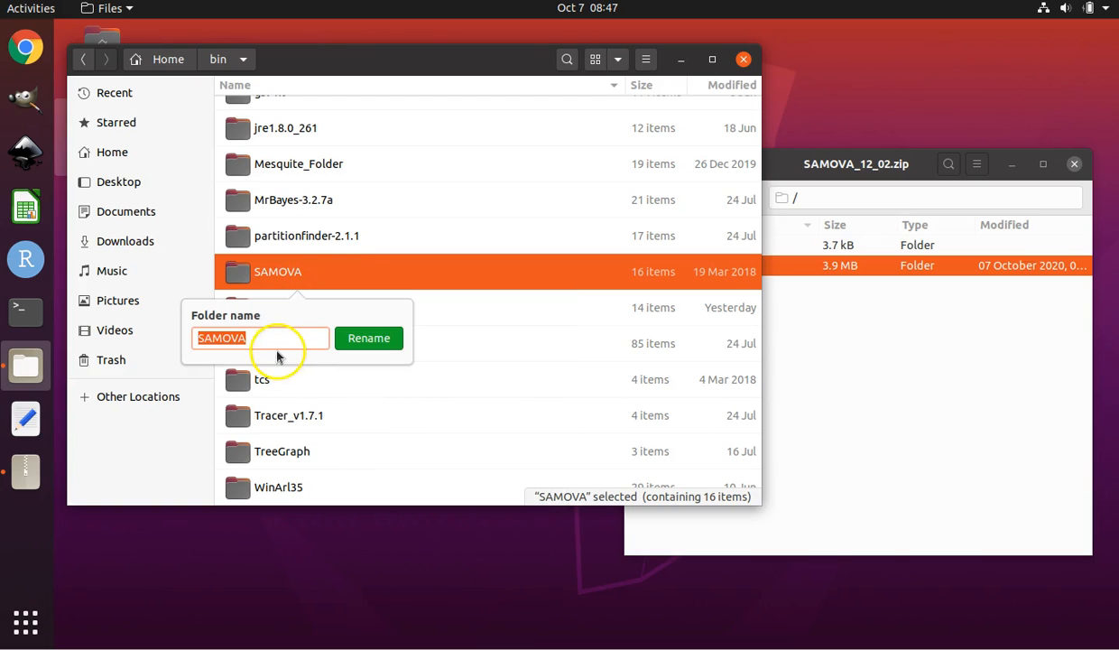
left_click(276, 340)
type("_")
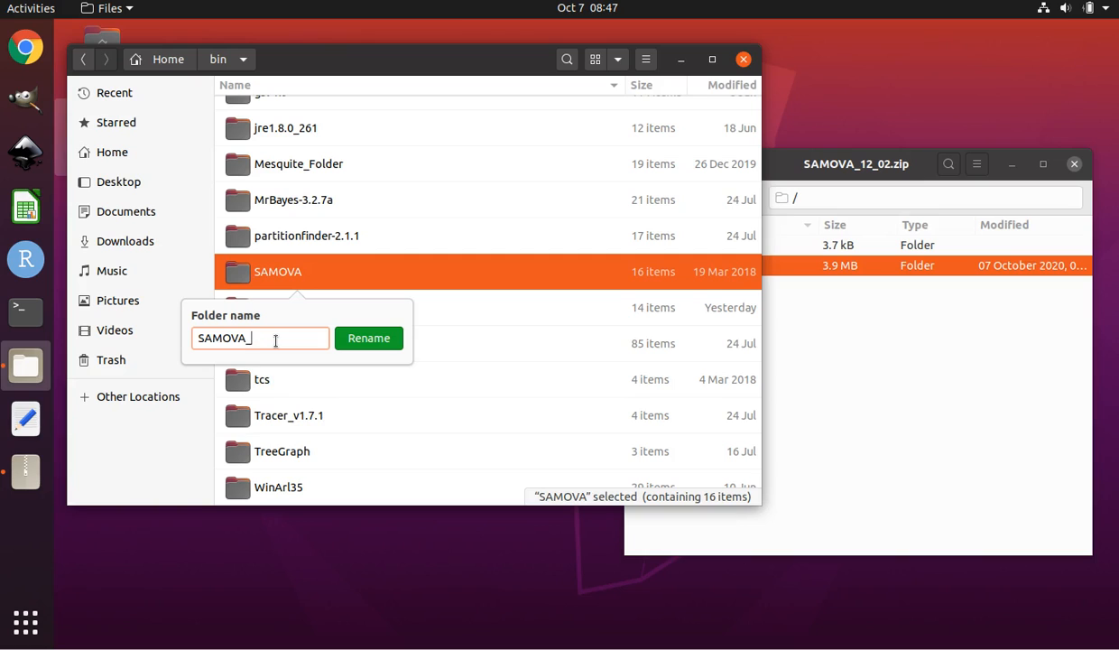
type("JB1")
left_click(359, 341)
Rename the SAMOVA_12_02 folder in bin to SAMOVA_12_02_JB2.
left_click(343, 281)
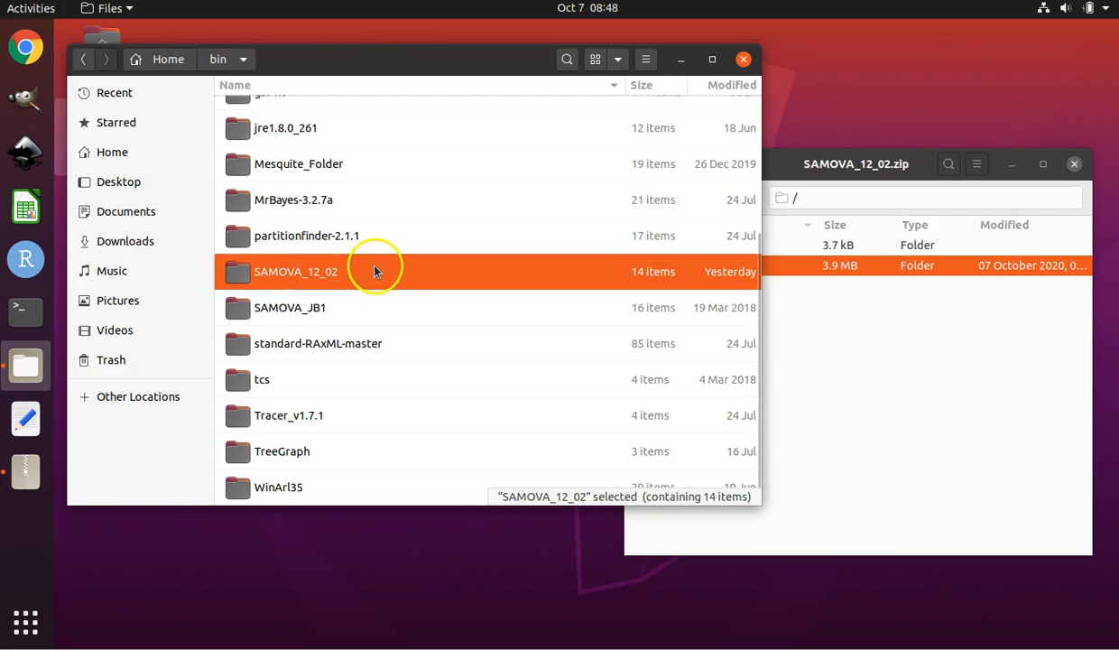
right_click(344, 275)
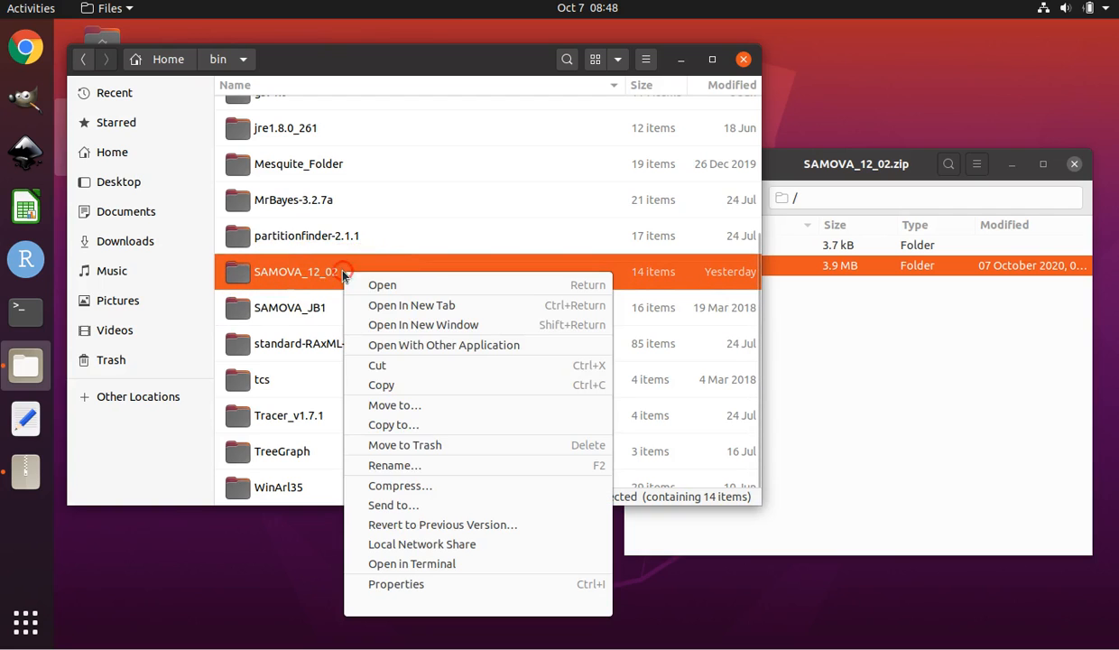
left_click(403, 467)
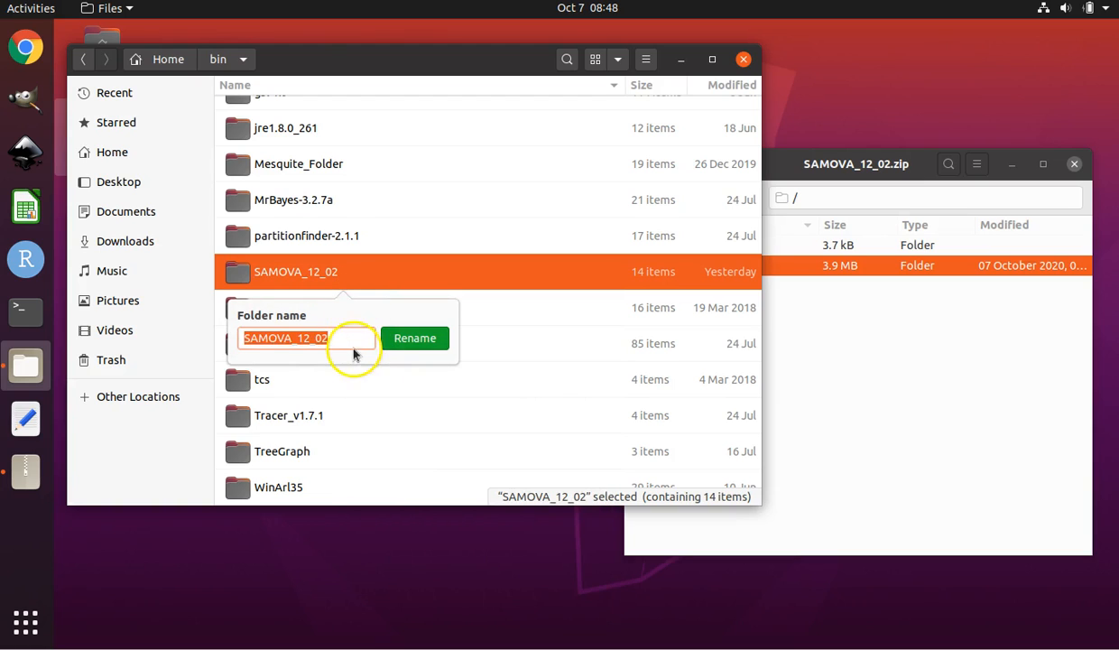
left_click(351, 339)
type("_JB")
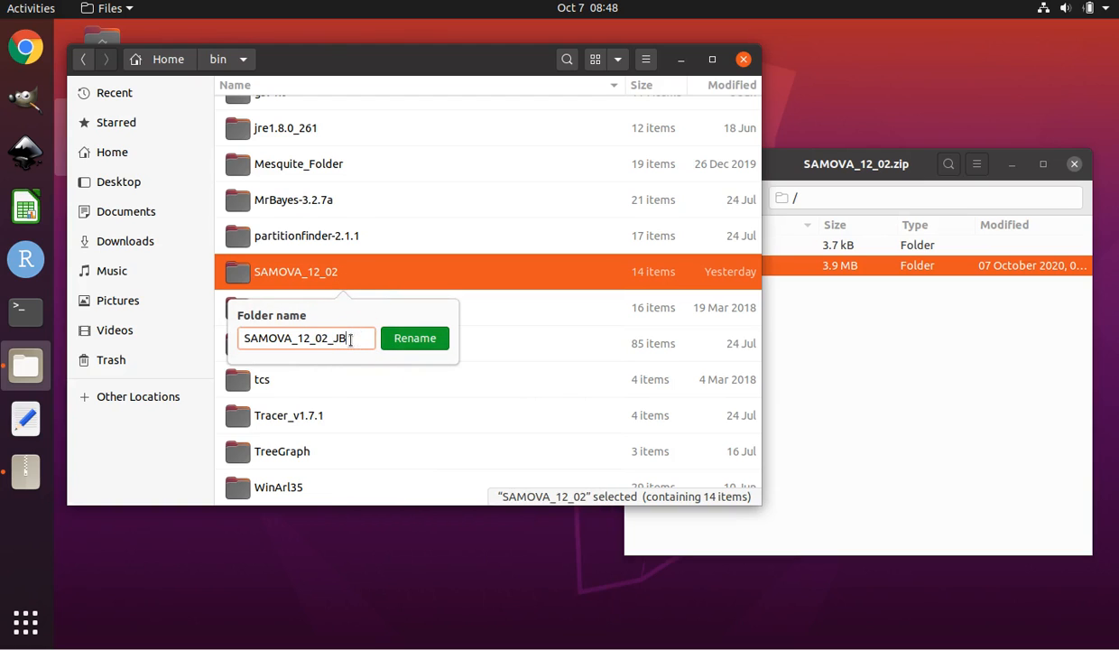
type("2")
left_click(408, 338)
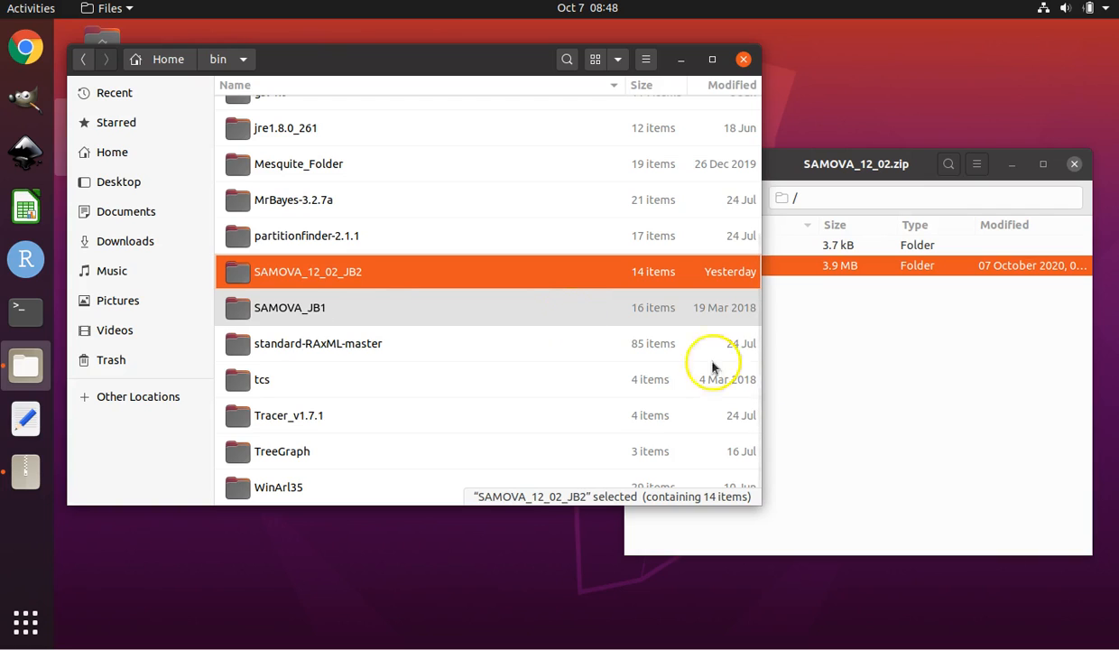
left_click(999, 370)
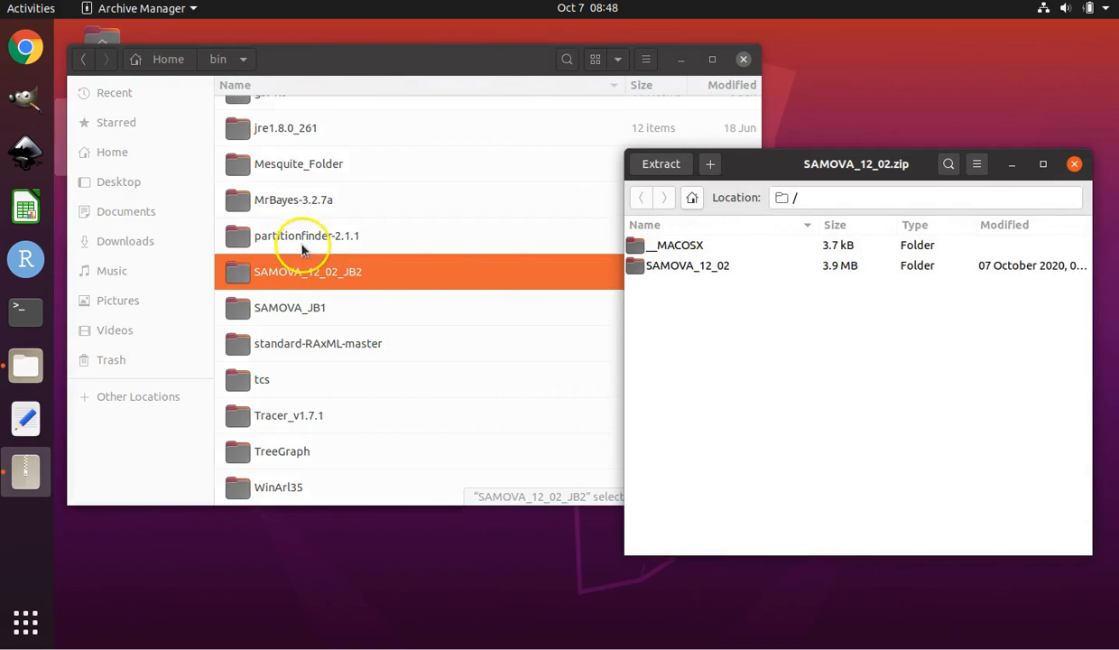
left_click(325, 308)
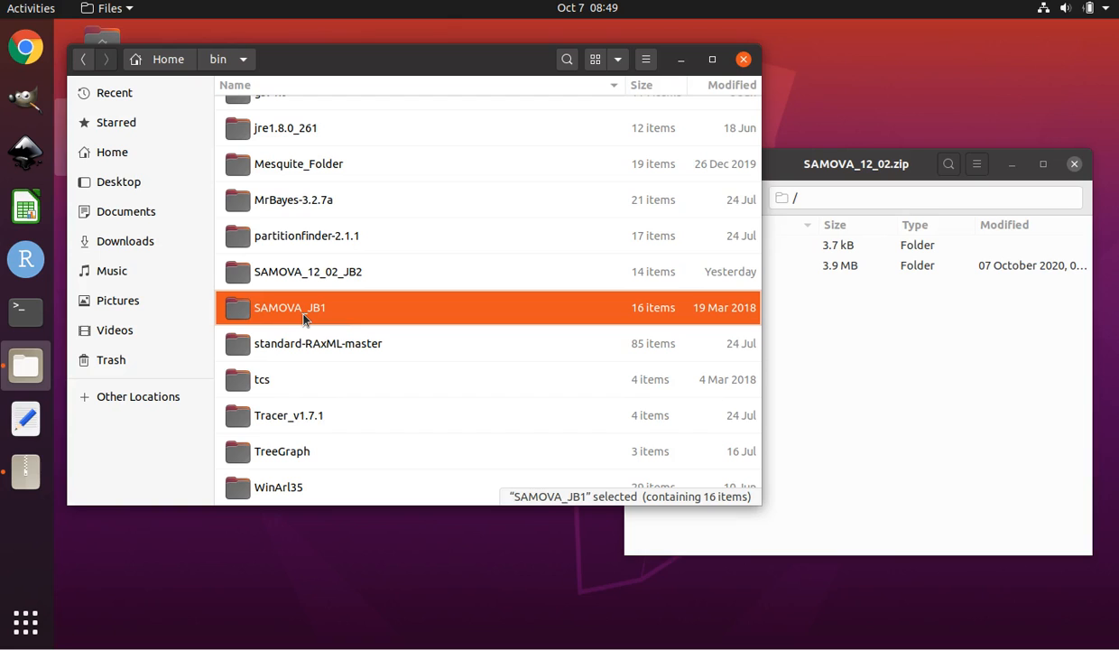
left_click(872, 345)
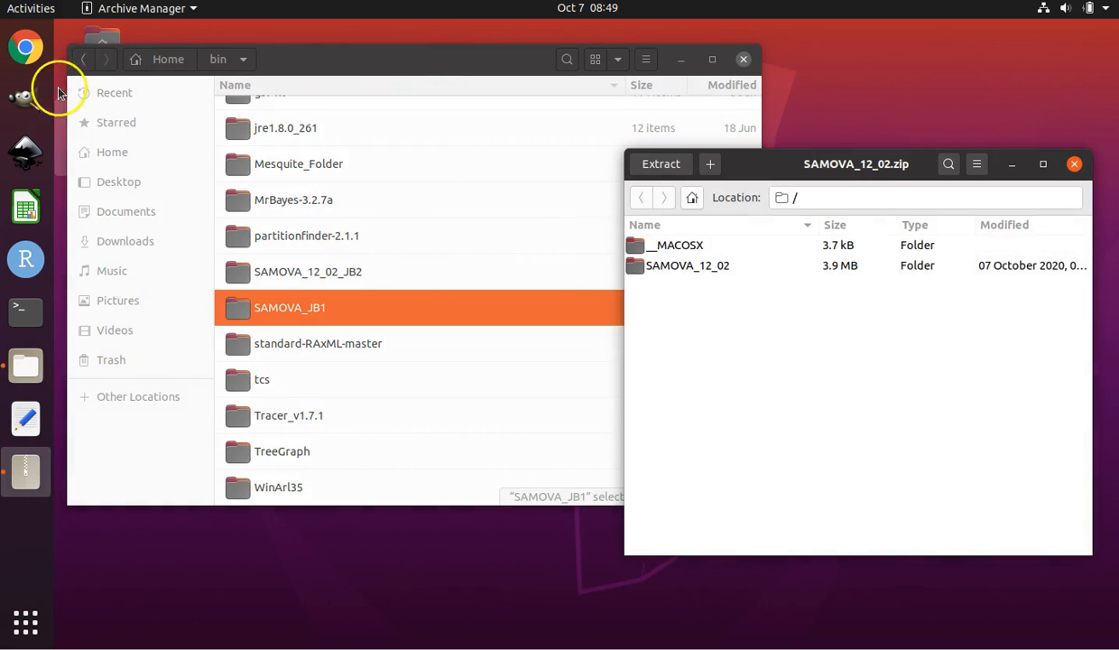
left_click(368, 61)
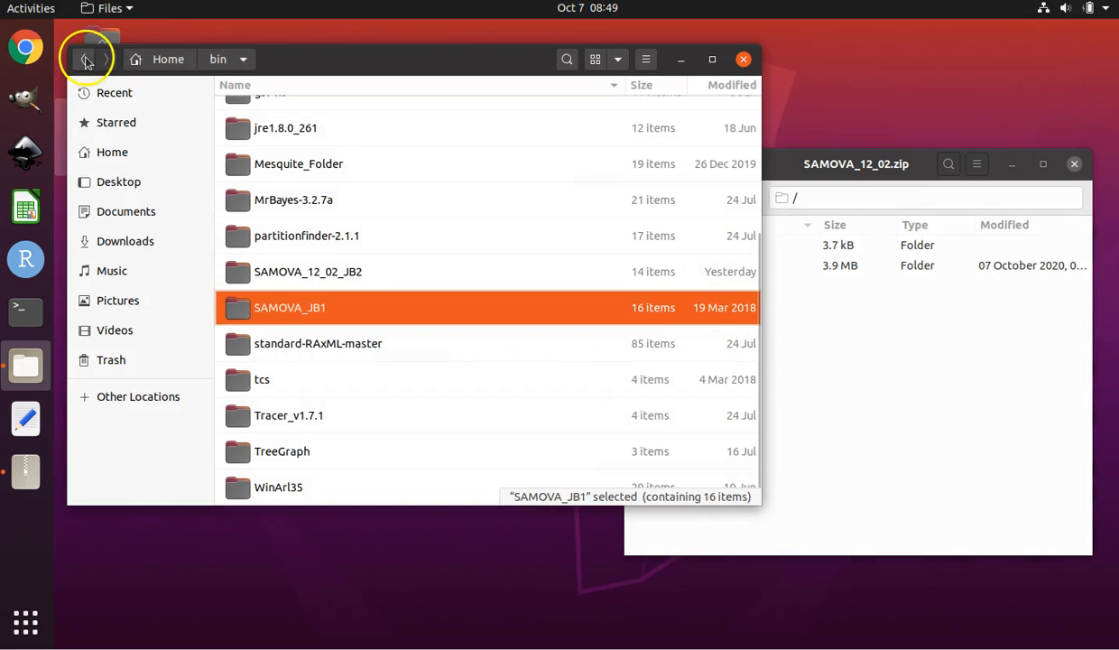
Extract the SAMOVA_12_02 folder from the archive into the bin folder of the home directory.
left_click(110, 152)
scroll(669, 244, "up", 1)
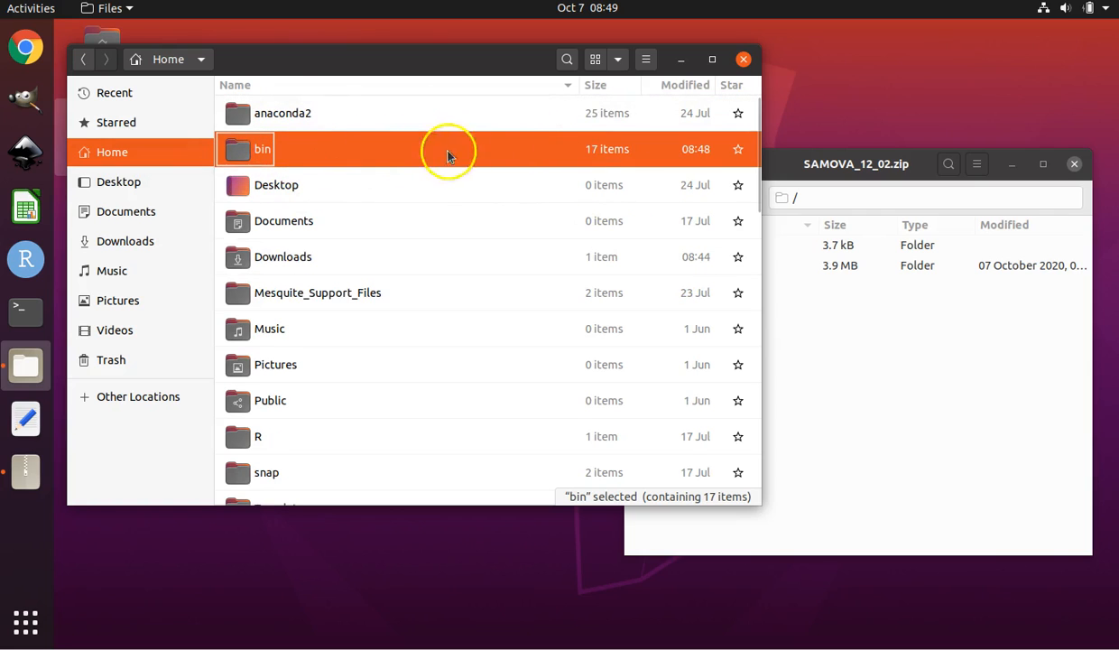
left_click(858, 332)
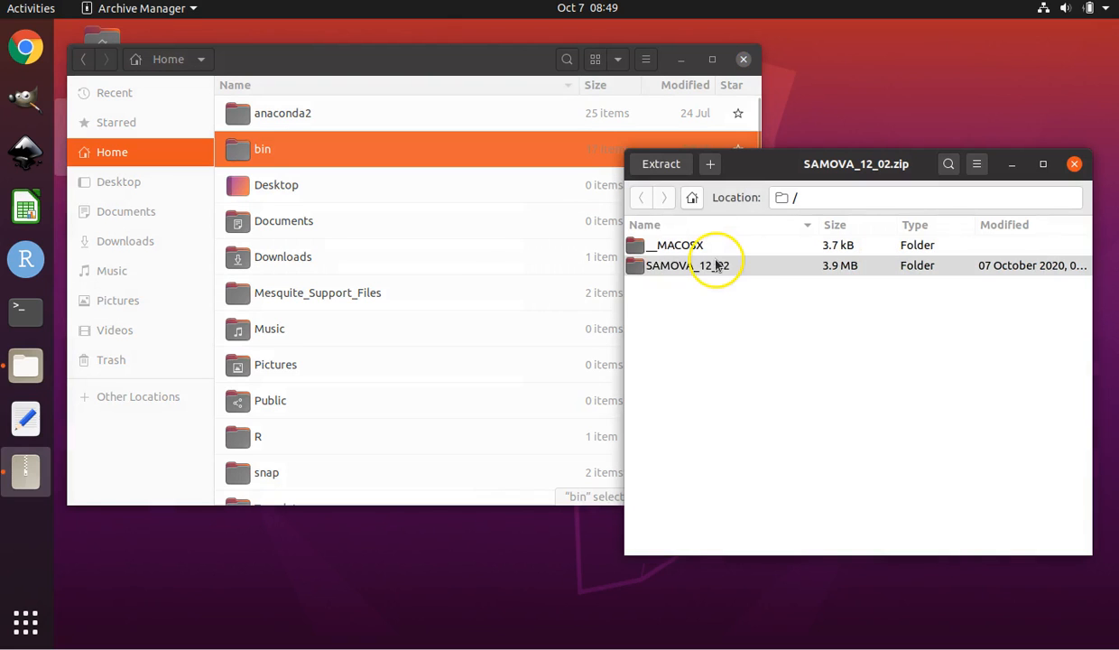
left_click(713, 263)
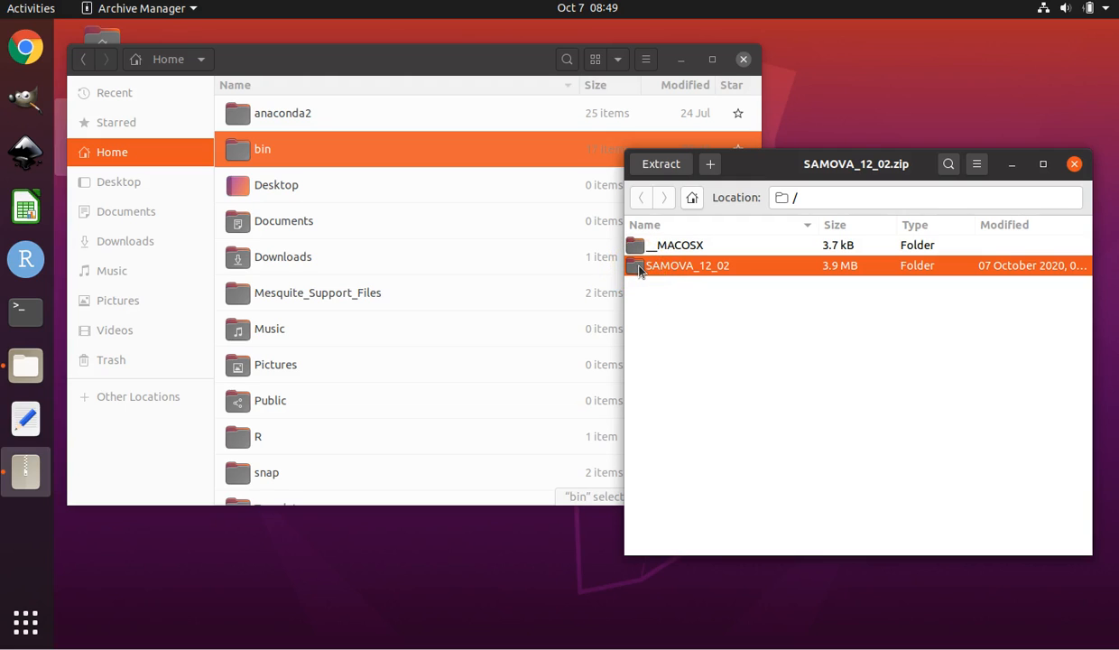
left_click(639, 269)
left_click_drag(638, 269, 325, 160)
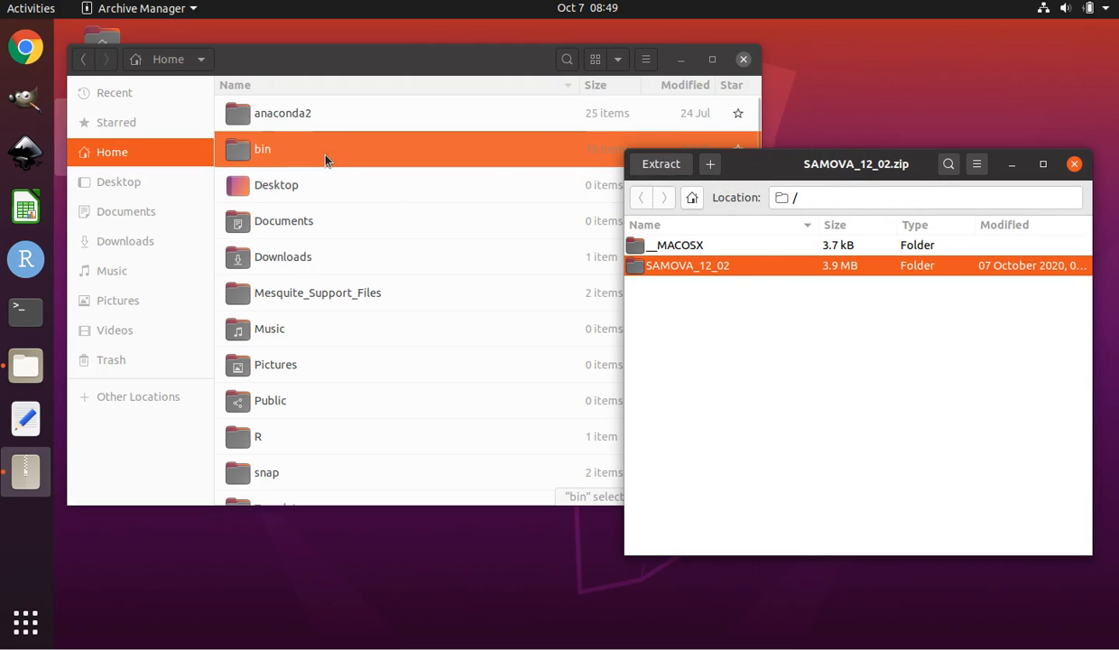
left_click(326, 158)
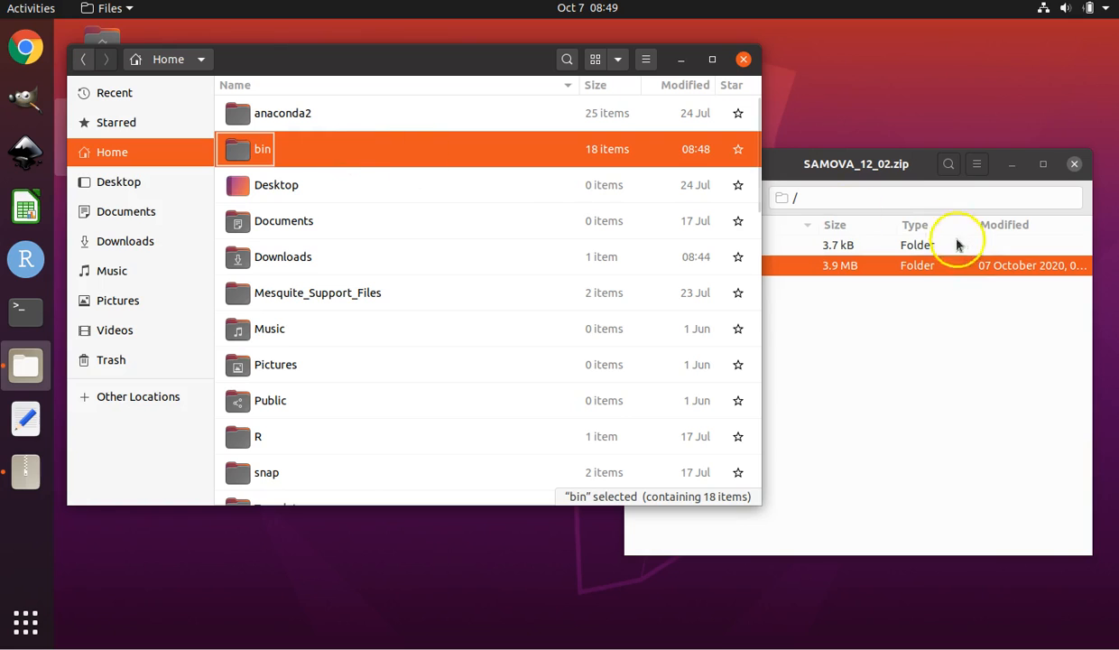
left_click_drag(860, 270, 267, 156)
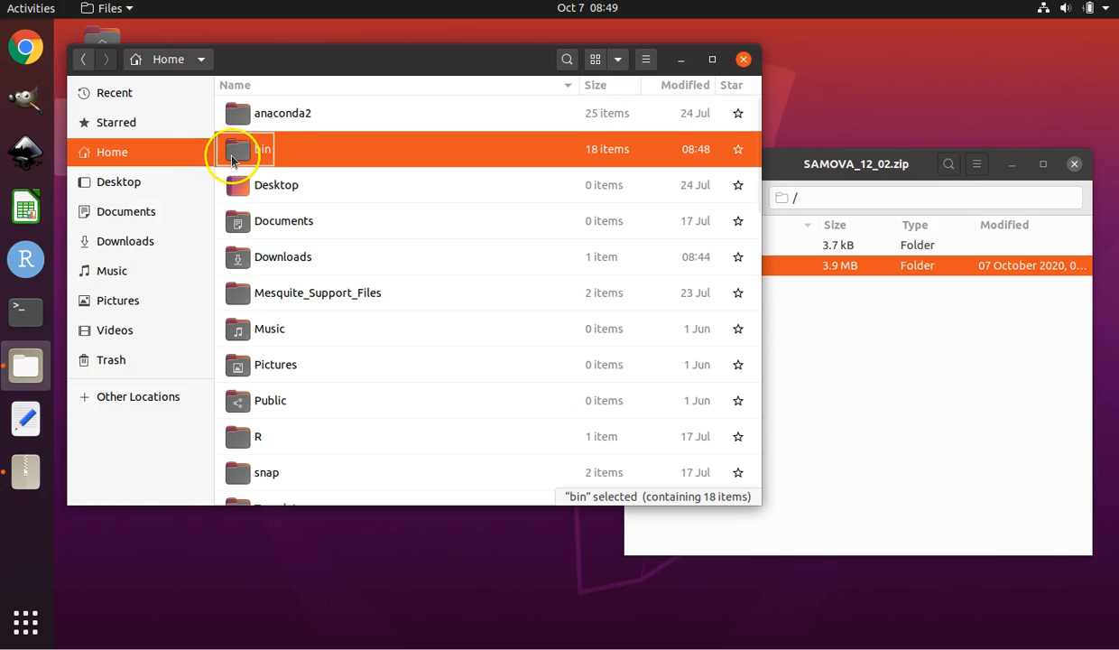
Close the archive viewer and open the newly extracted SAMOVA_12_02 folder inside bin.
double_click(226, 155)
scroll(332, 397, "down", 5)
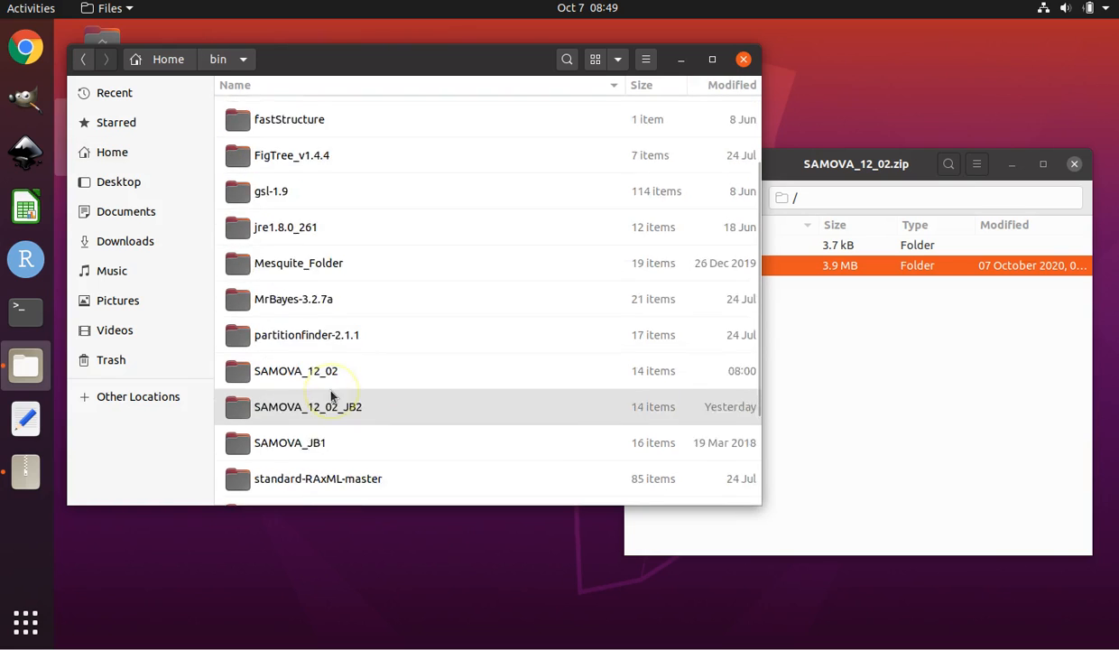
left_click(378, 270)
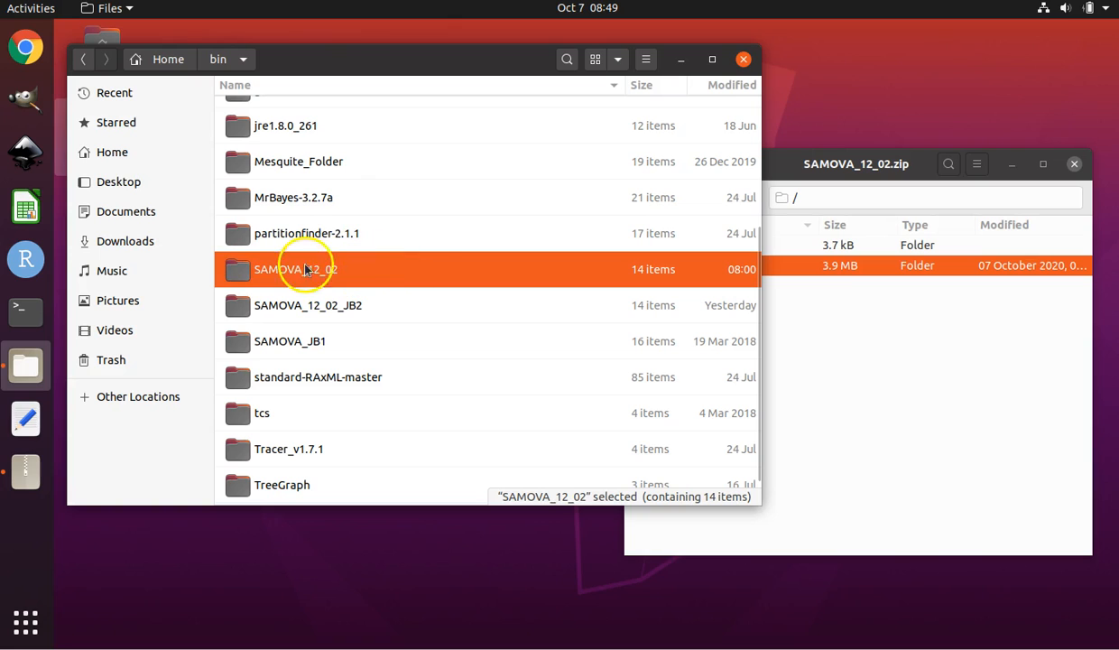
left_click(985, 386)
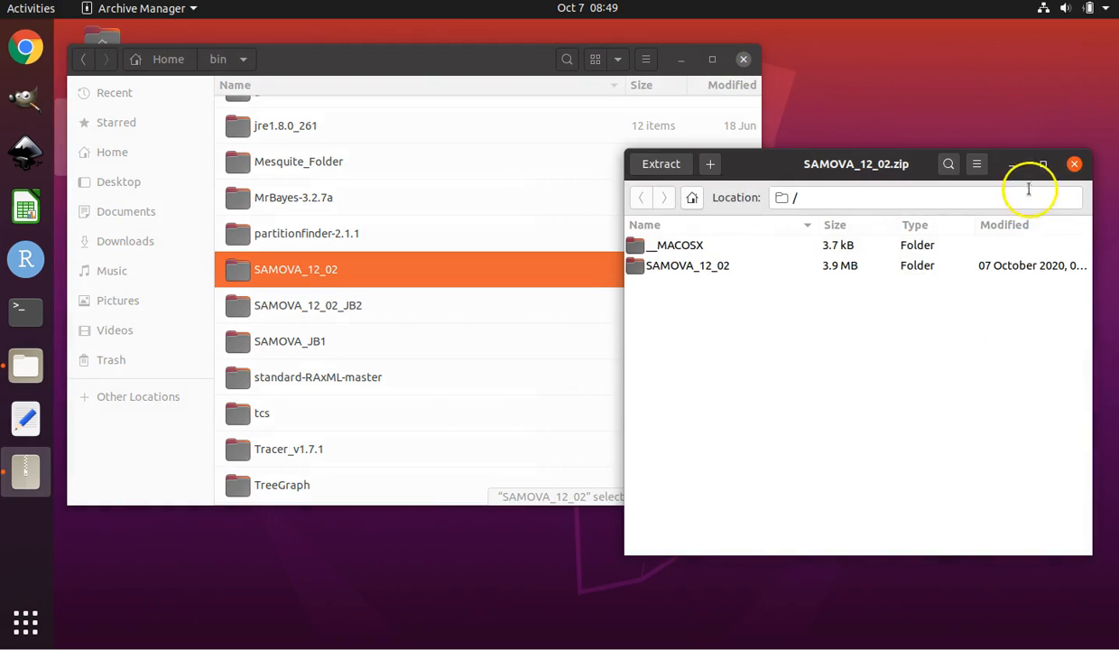
left_click(1074, 165)
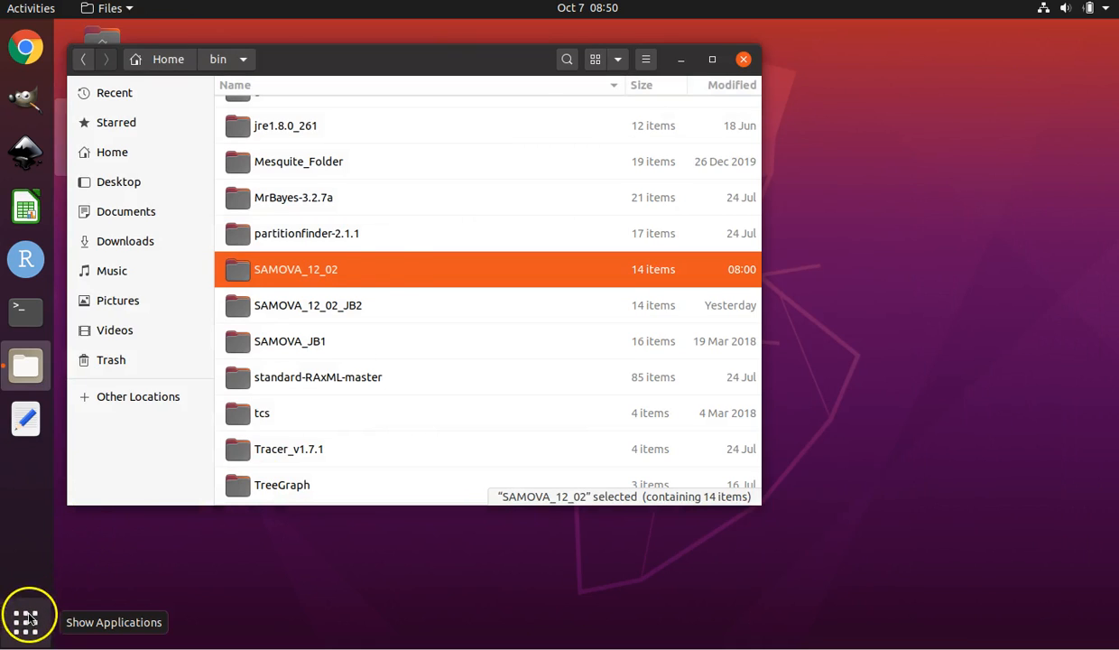
double_click(330, 271)
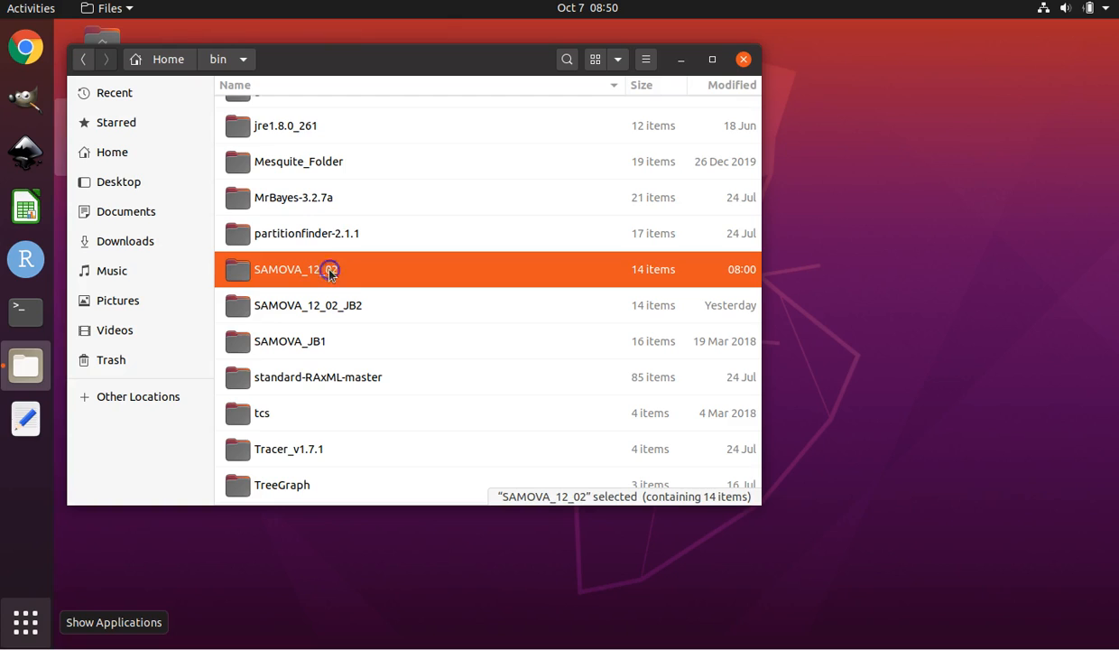
Open 25pops_samova2_1_001.arp in the text editor.
left_click(359, 114)
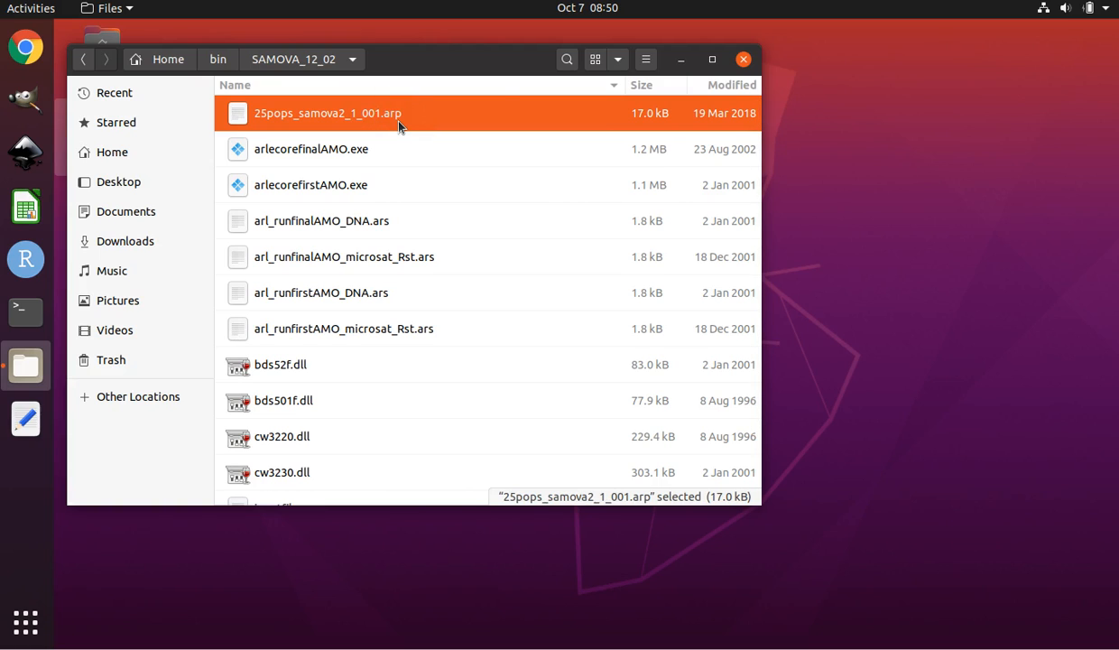
left_click(482, 120)
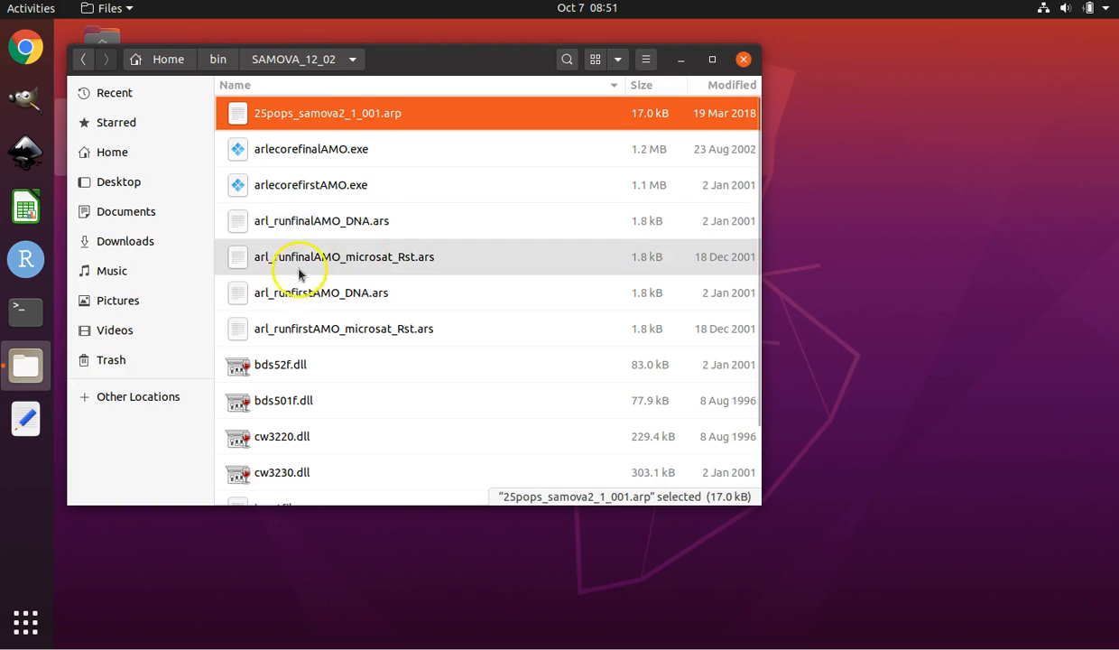
left_click(366, 117)
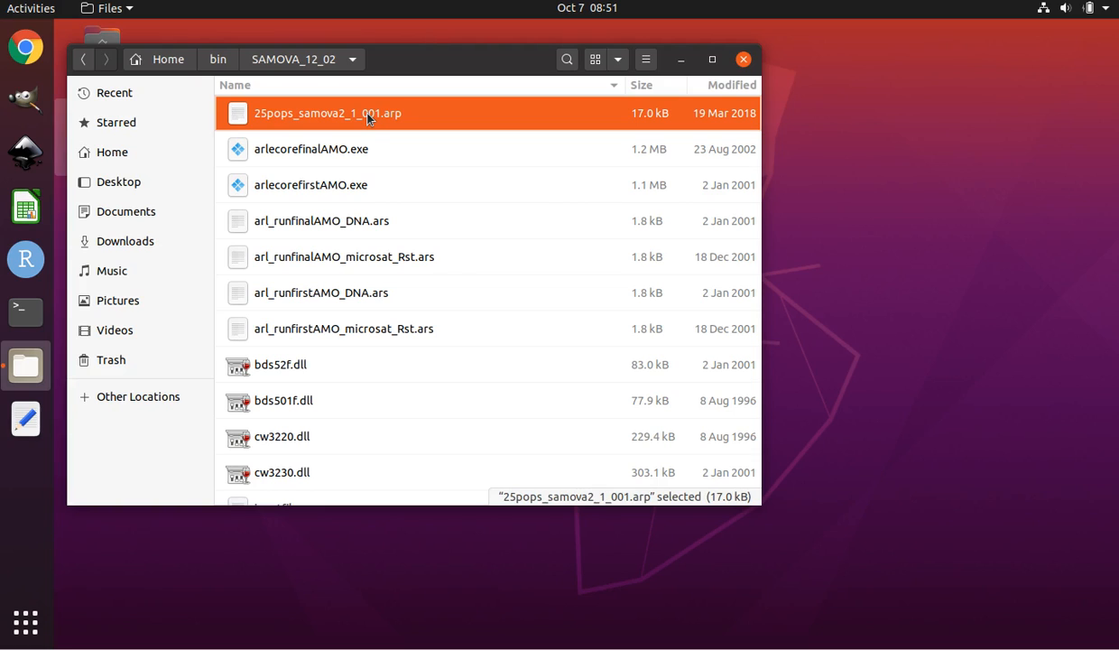
left_click(374, 114)
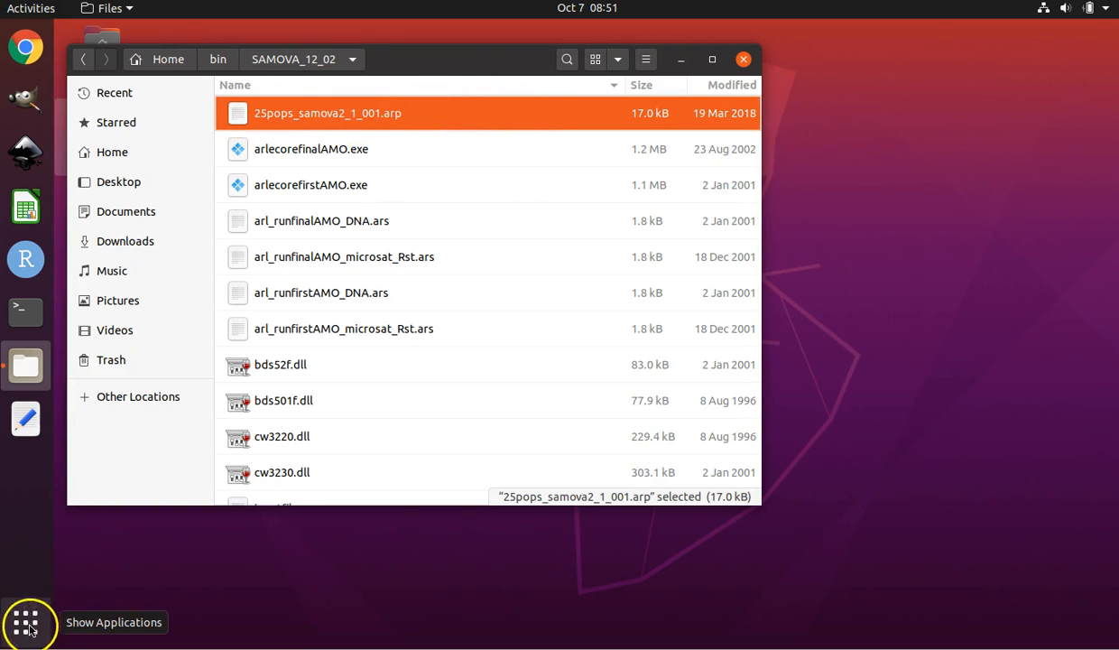
double_click(336, 120)
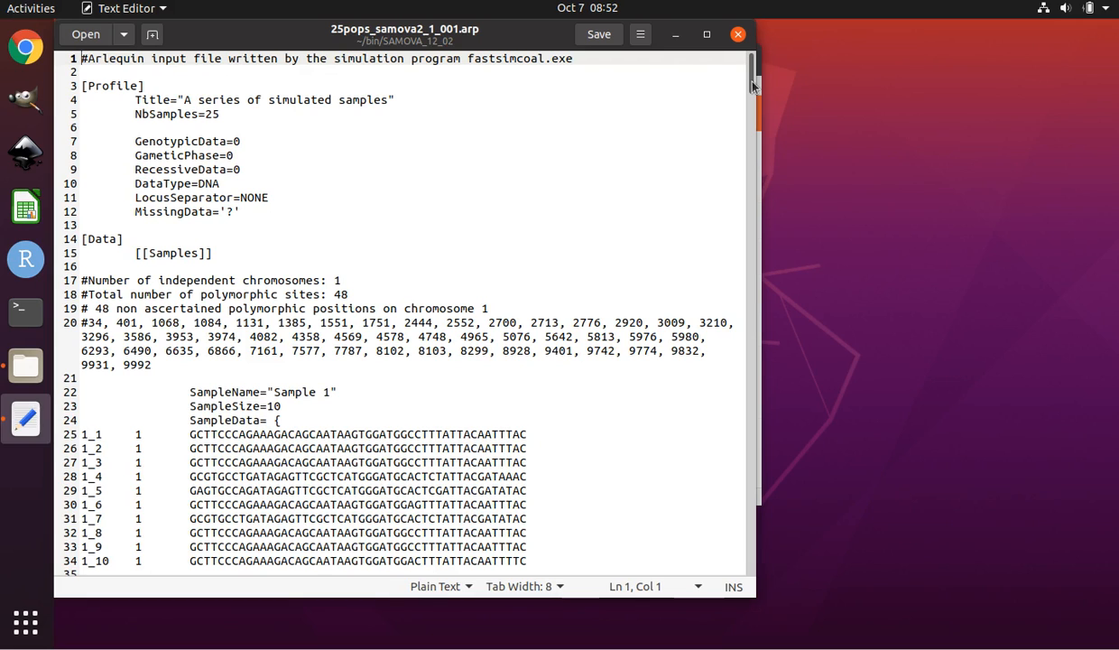
Cut the 25 "Sample" entries from the group structure at the end of the file.
left_click_drag(751, 83, 745, 571)
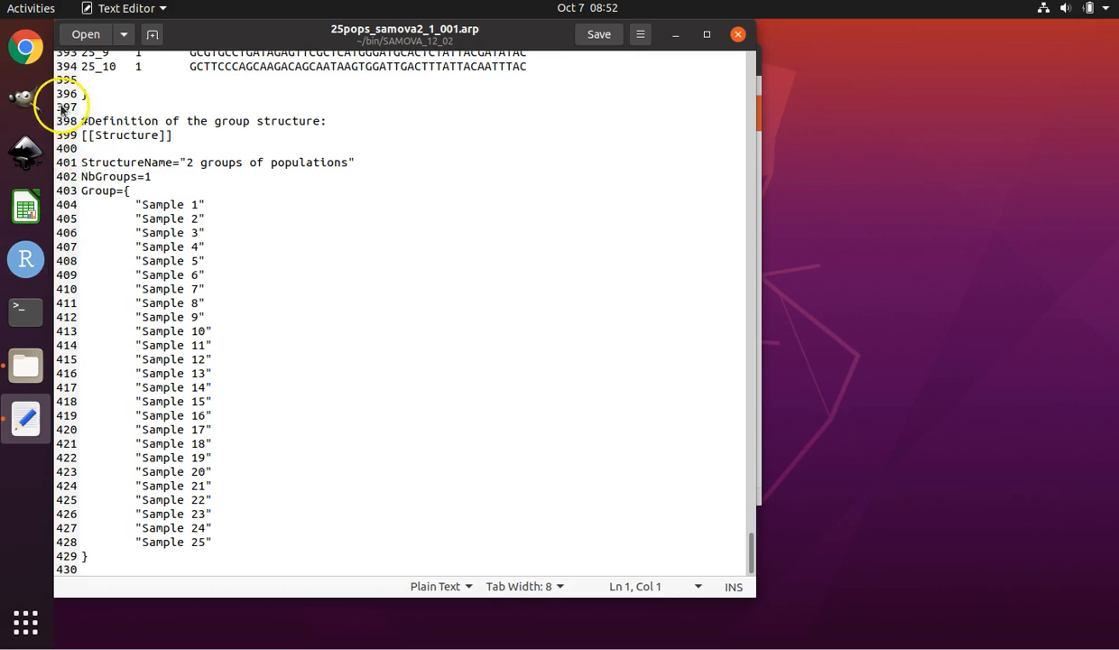
left_click_drag(83, 163, 359, 162)
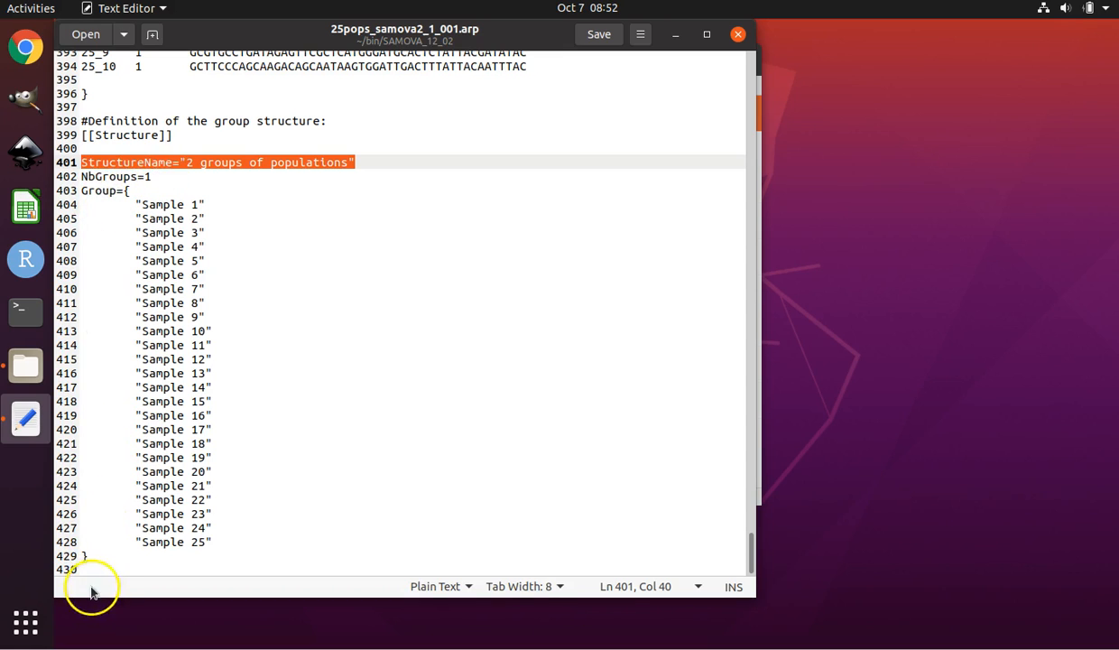
left_click(97, 542)
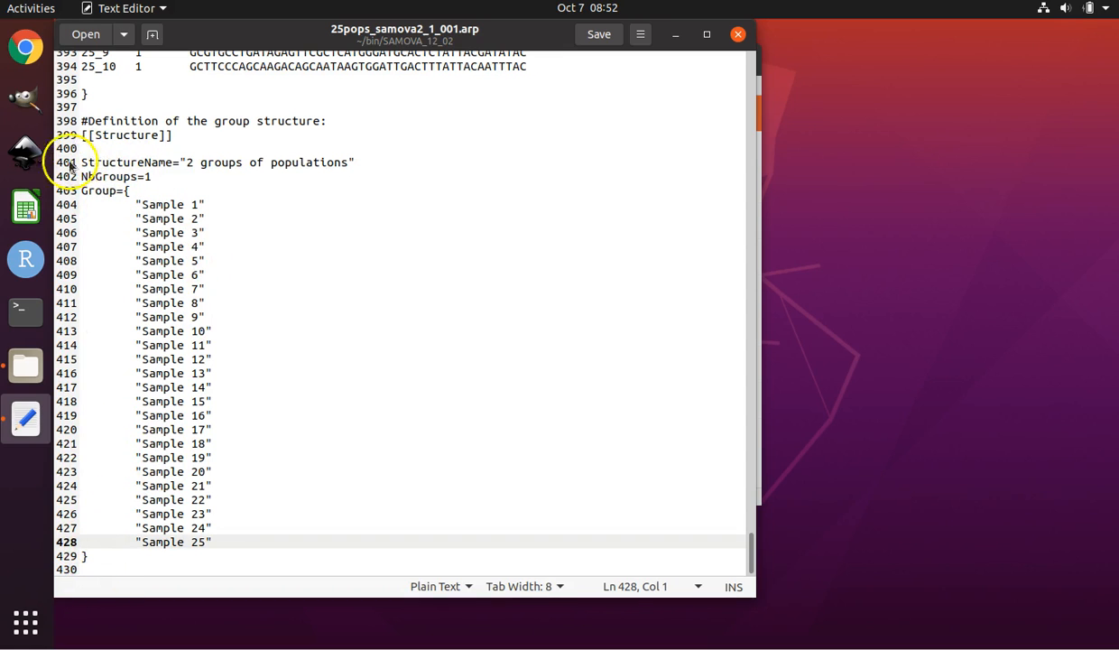
left_click_drag(80, 163, 93, 556)
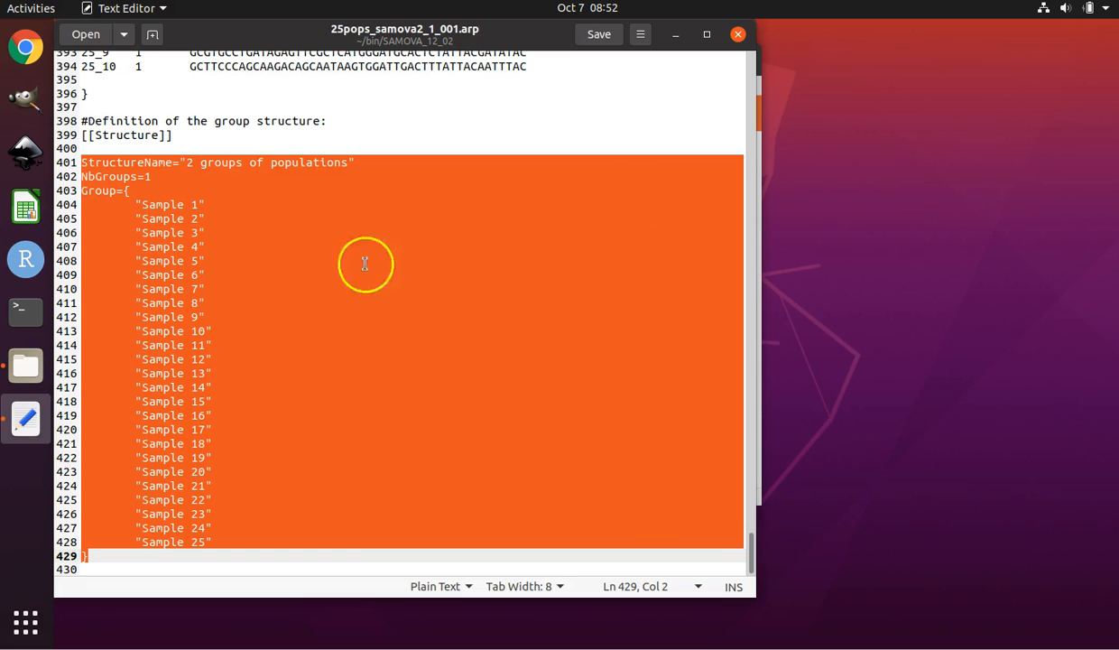
left_click(150, 204)
left_click(137, 204)
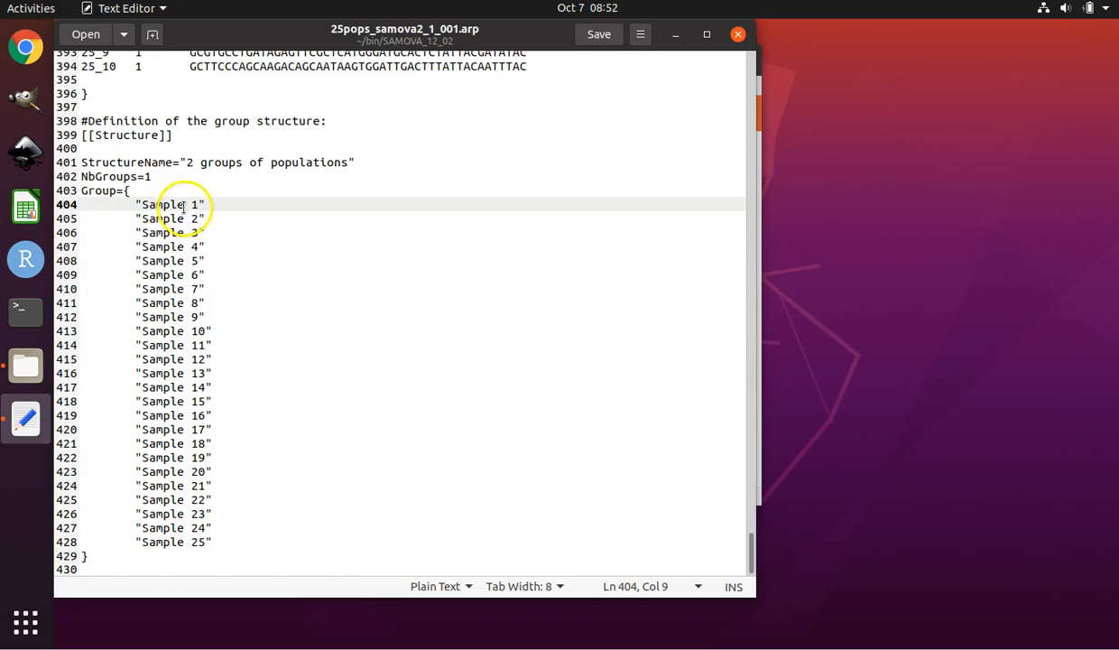
left_click_drag(137, 204, 220, 536)
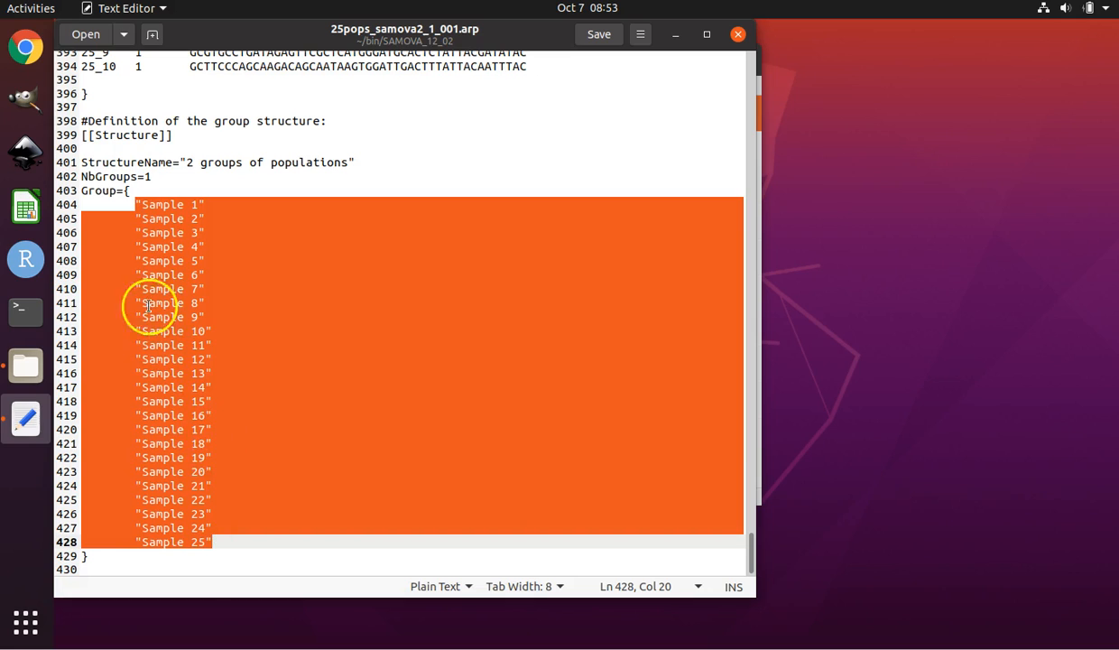
left_click(117, 220)
left_click_drag(82, 203, 295, 539)
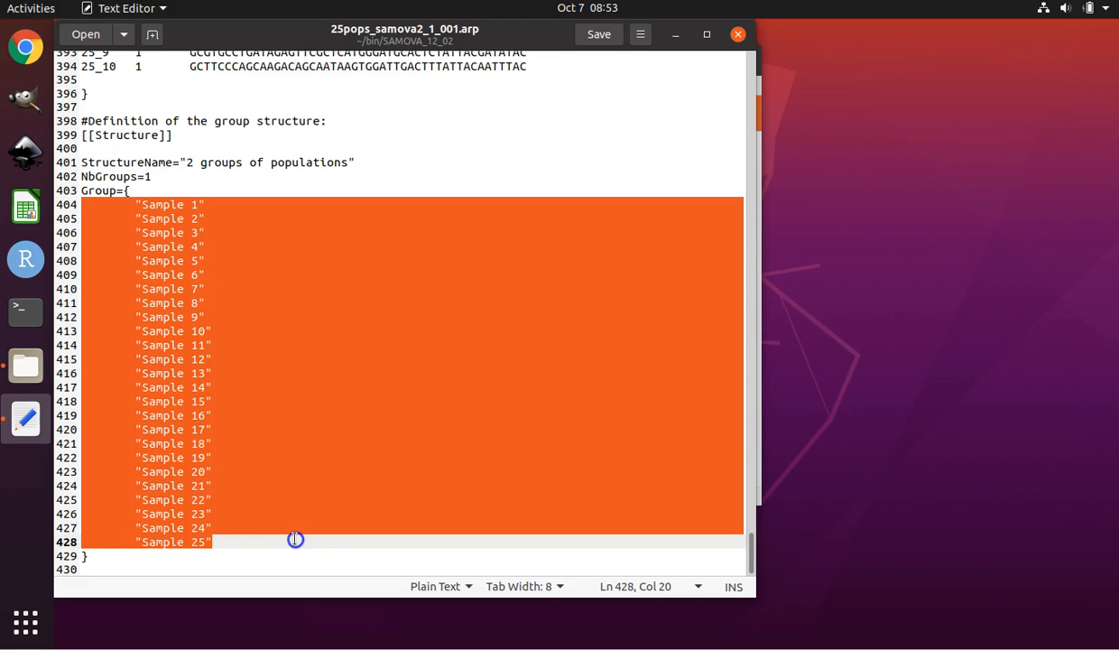
left_click(120, 219)
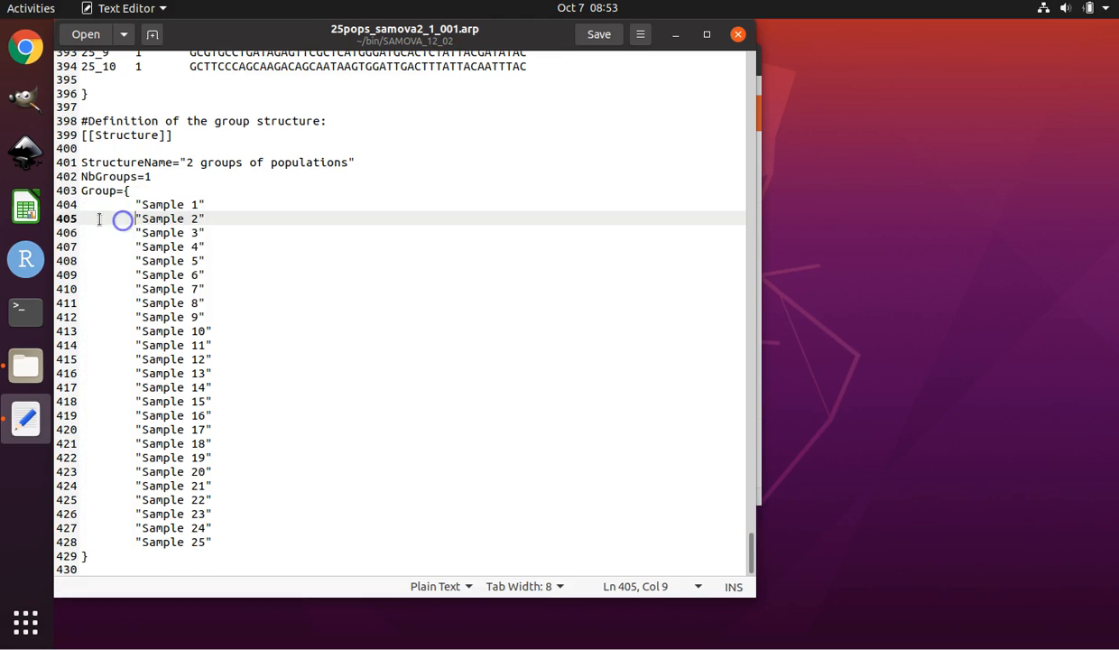
left_click(81, 204)
left_click_drag(81, 204, 222, 220)
left_click_drag(278, 261, 307, 541)
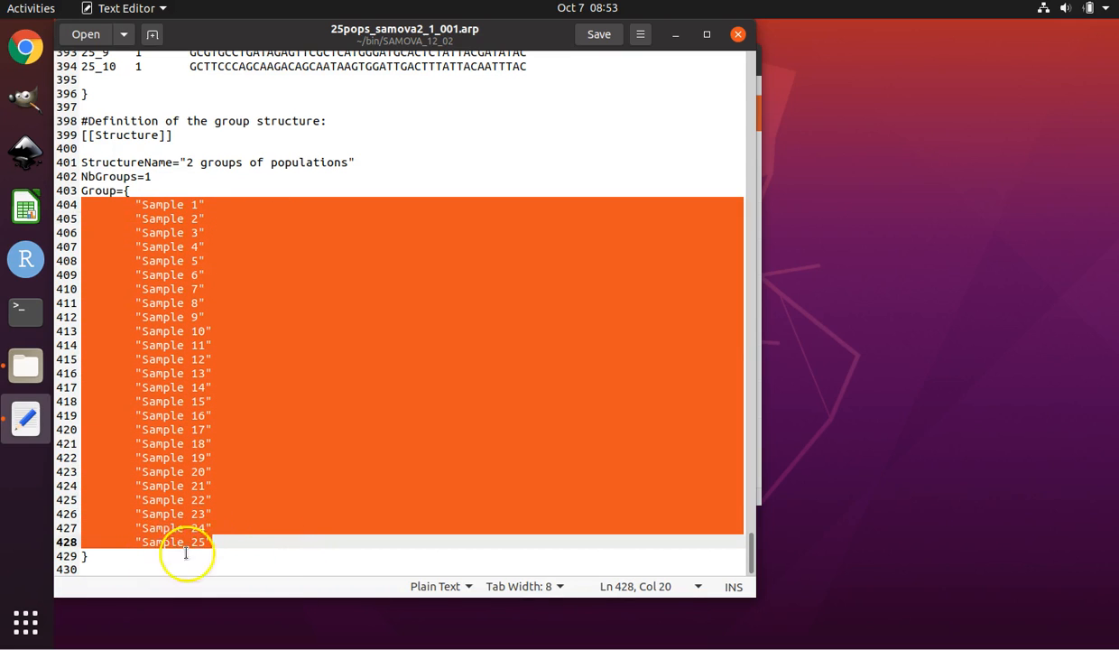
right_click(392, 356)
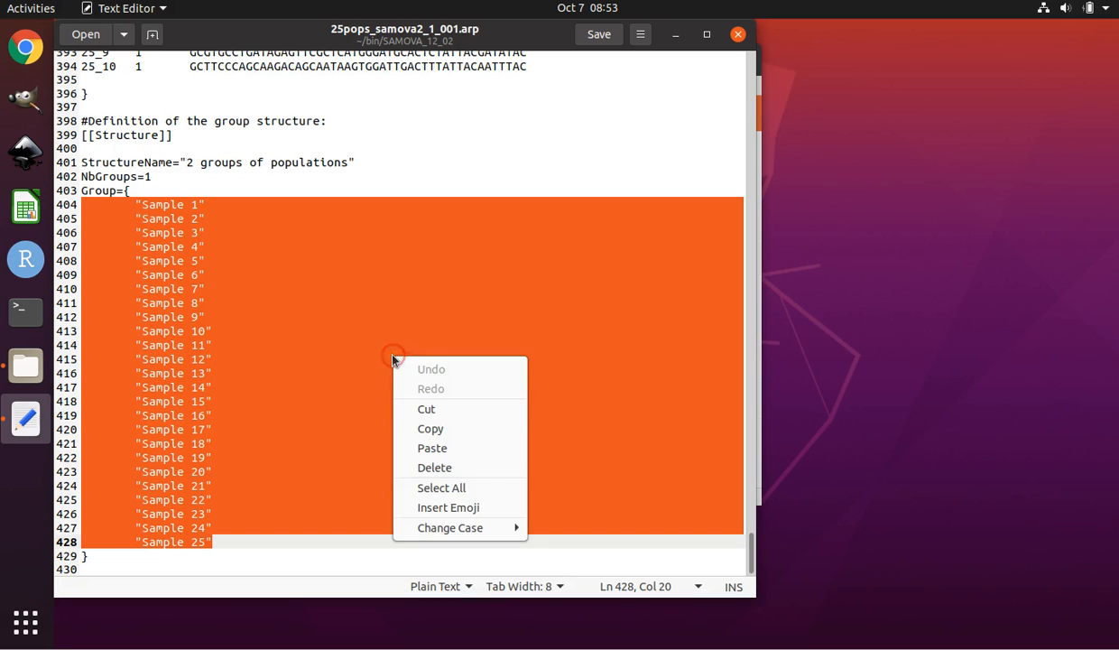
left_click(428, 411)
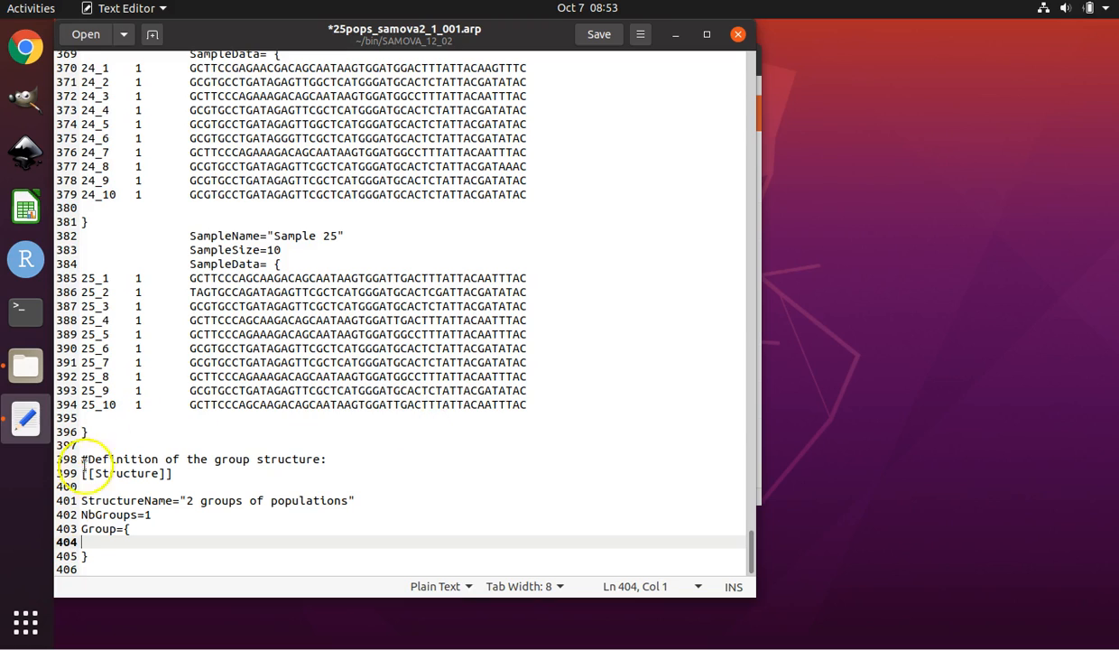
Delete the remaining StructureName, NbGroups and Group lines plus the group structure comment and [[Structure]] header.
left_click_drag(80, 504, 337, 557)
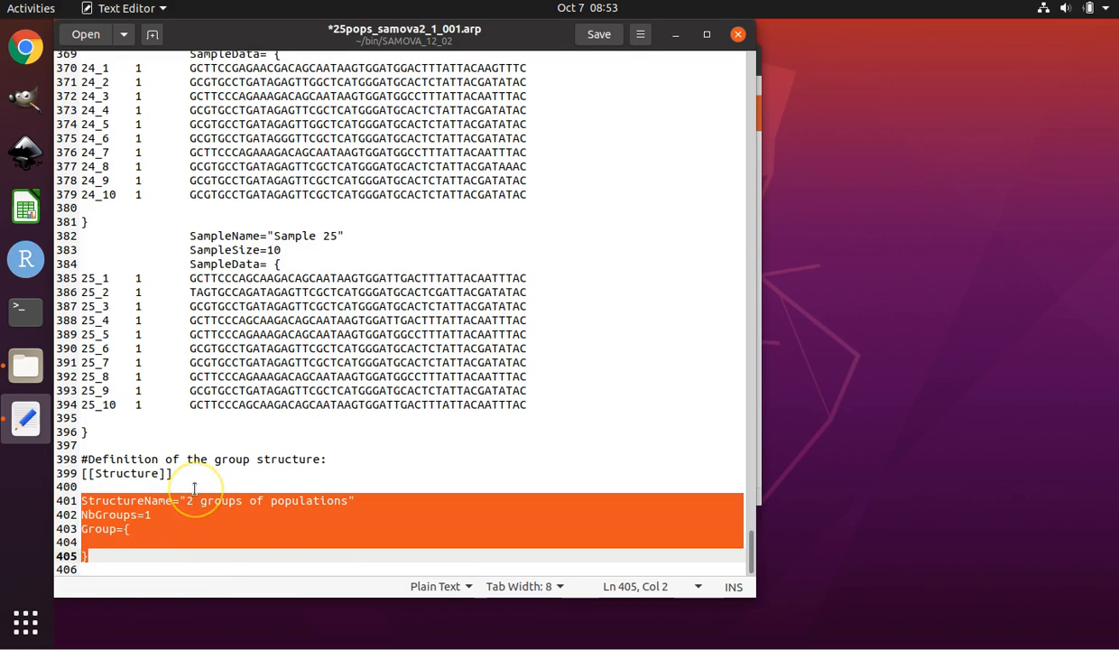
key("BackSpace")
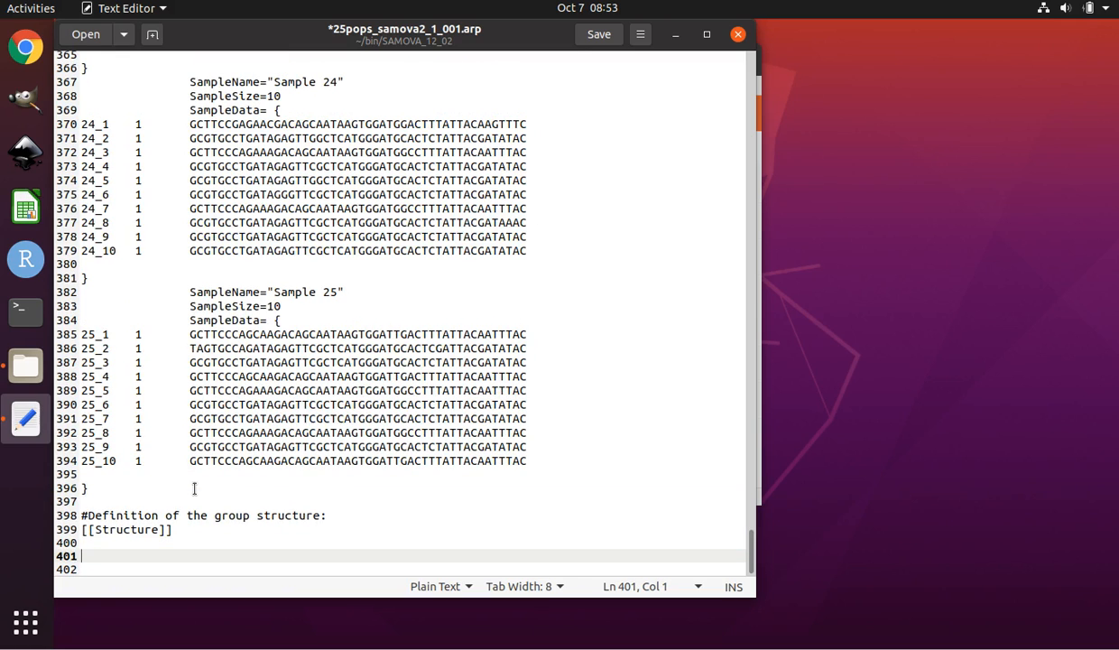
left_click(80, 514)
left_click_drag(82, 515, 205, 536)
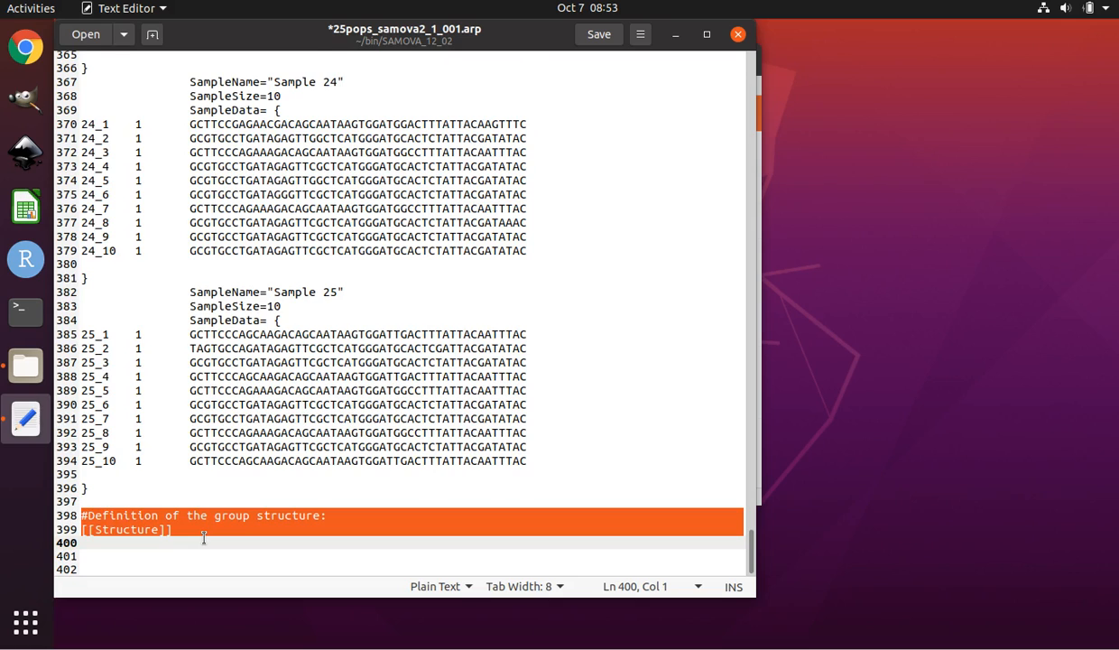
key("BackSpace")
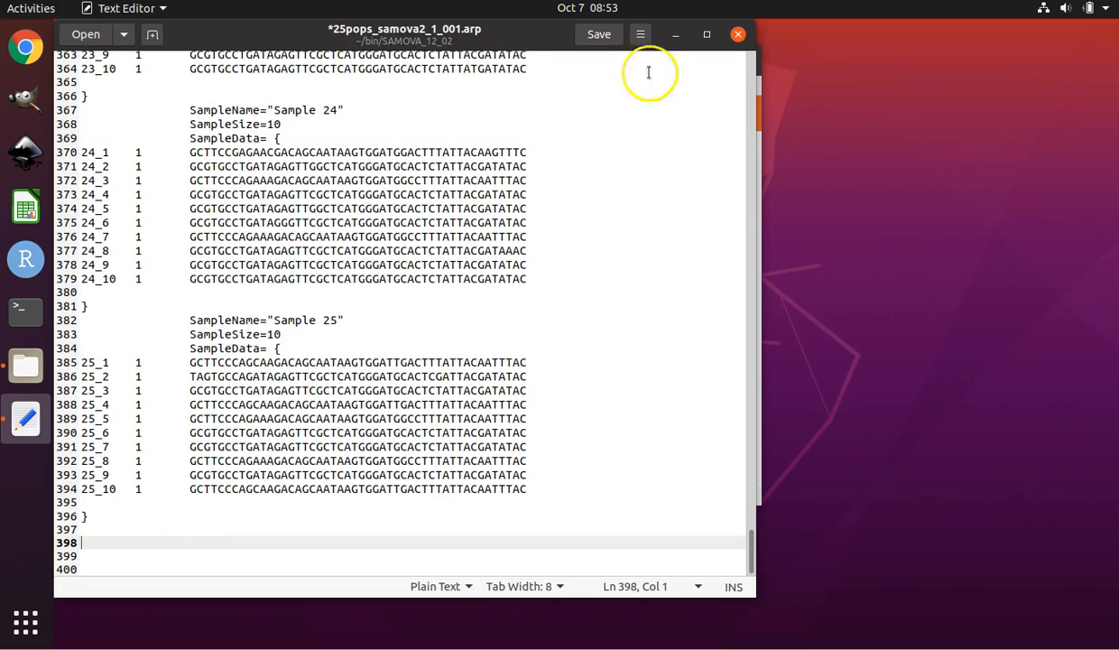
Save the edited .arp file and close the text editor.
left_click(600, 35)
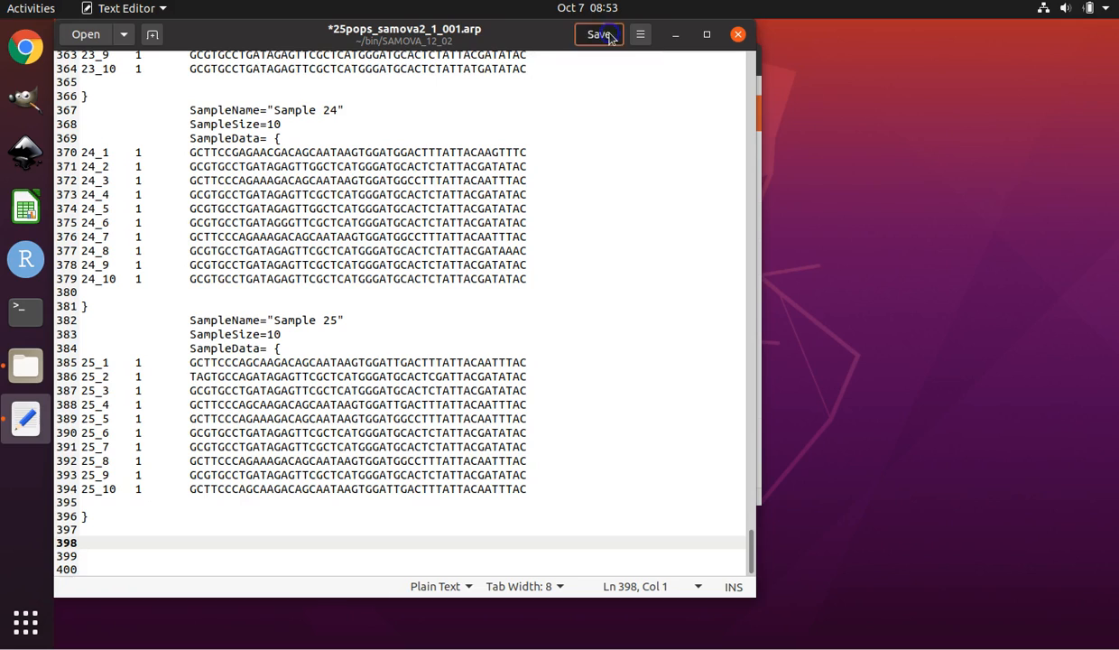
left_click(738, 36)
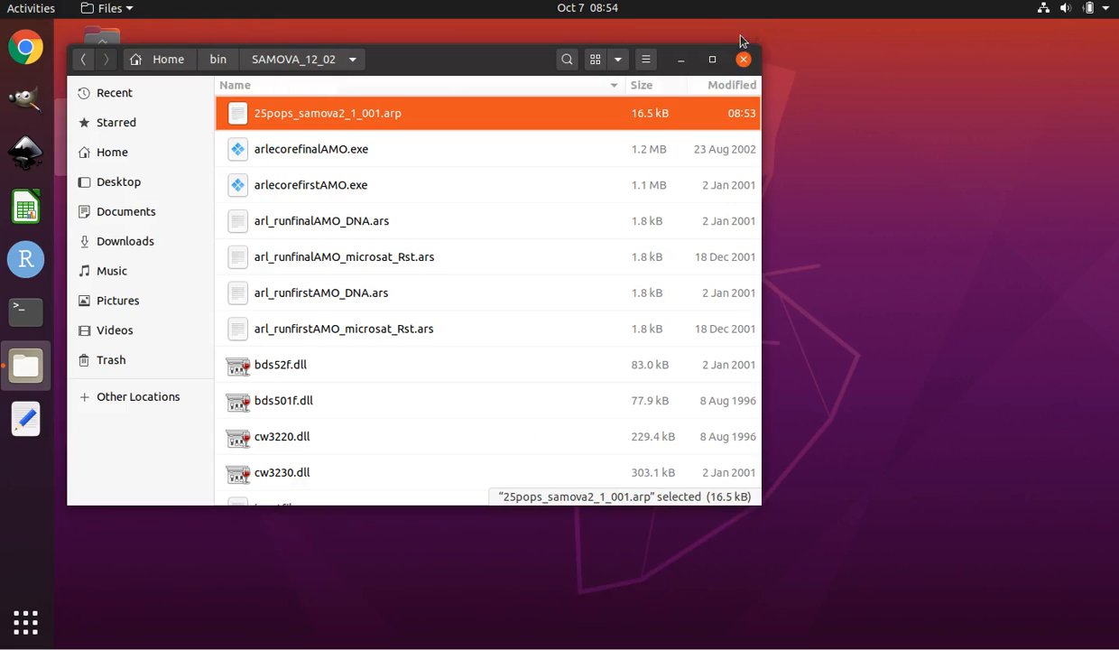
Launch LibreOffice Calc and discard the pending document recovery data without saving it.
left_click_drag(381, 72, 557, 110)
left_click(569, 156)
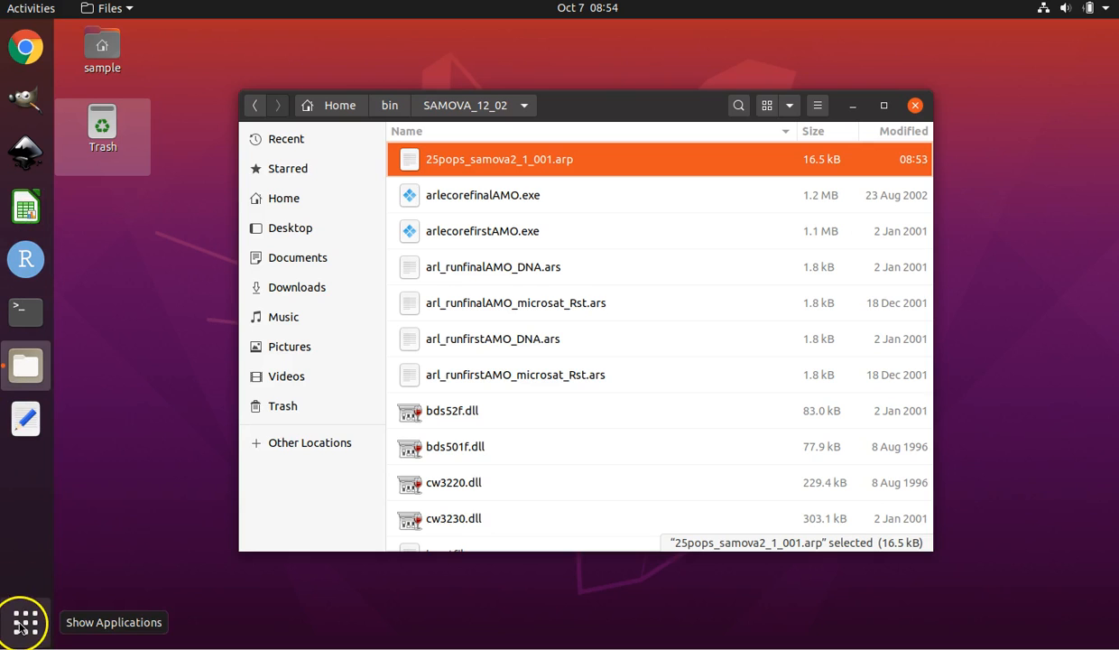
left_click(27, 210)
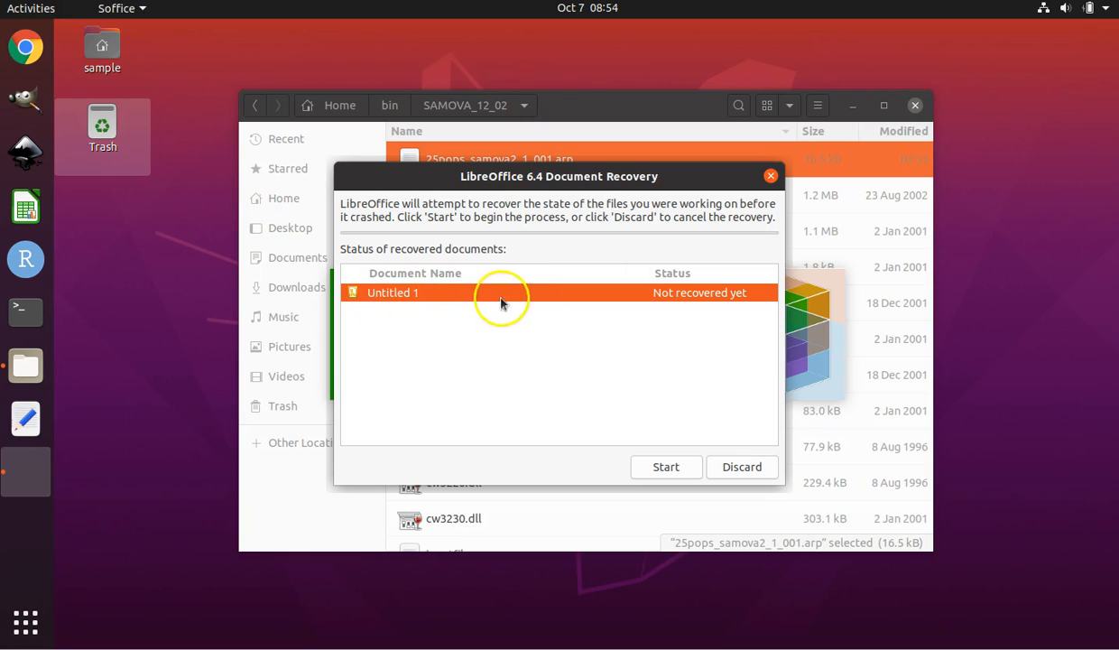
left_click(755, 471)
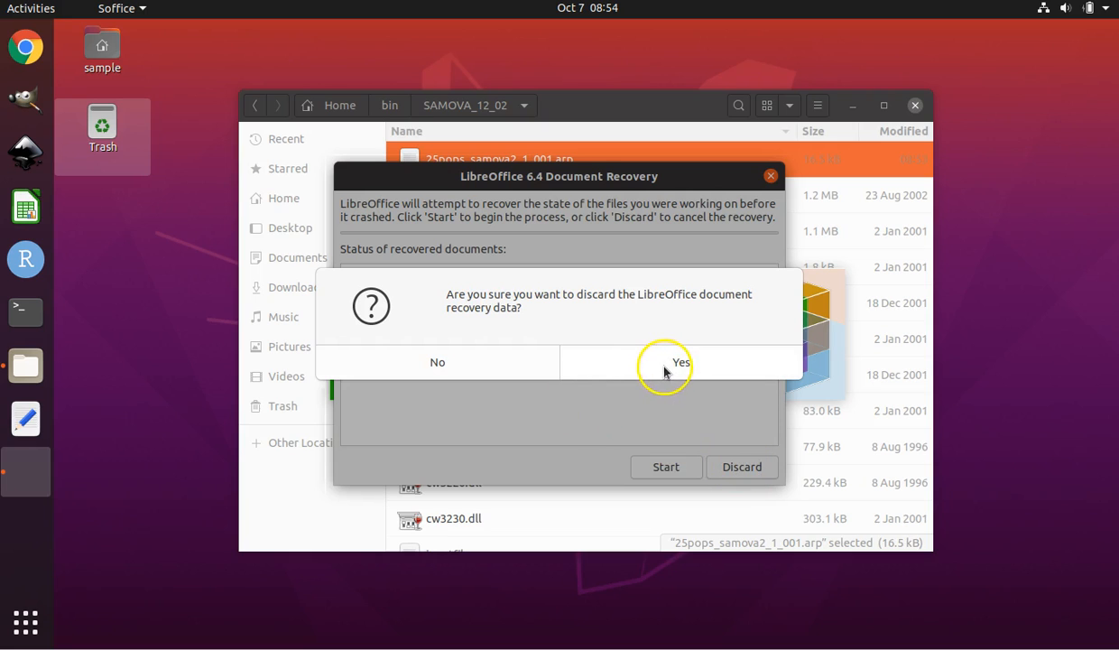
left_click(663, 364)
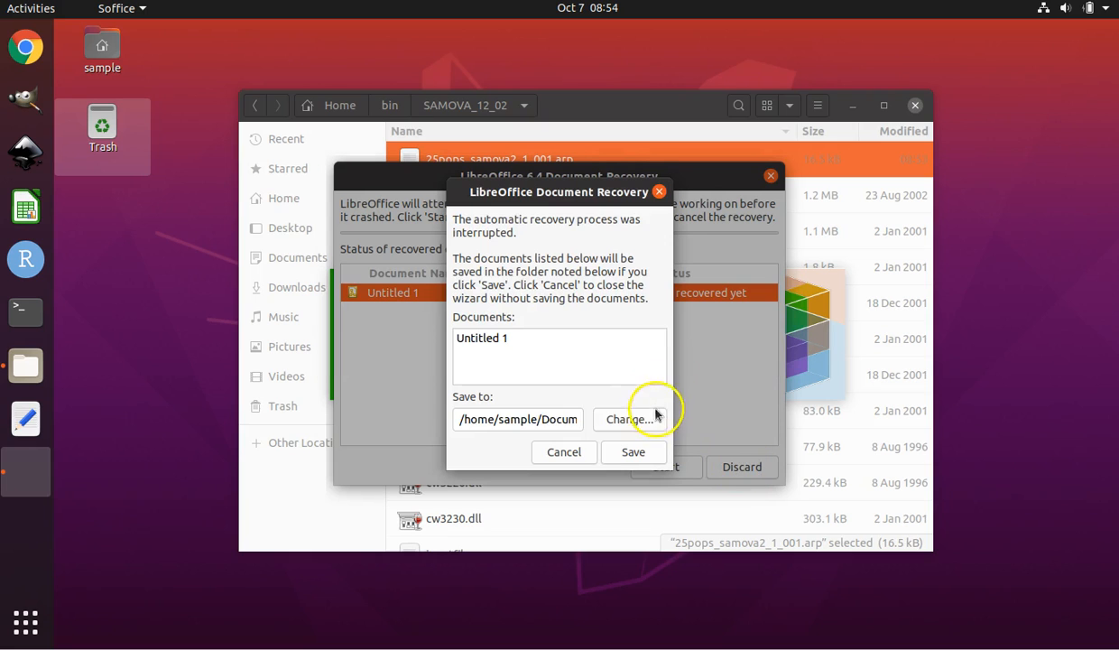
left_click(564, 452)
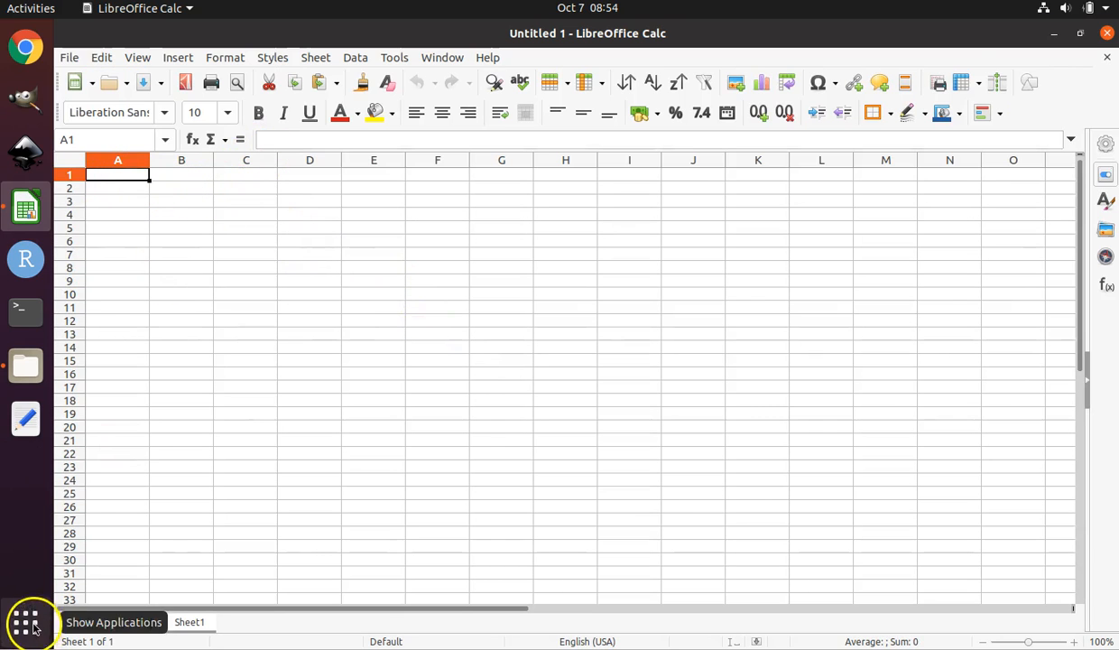
Paste the copied Sample entries into the sheet at cell B1, accepting the tab-separated text import.
left_click(178, 177)
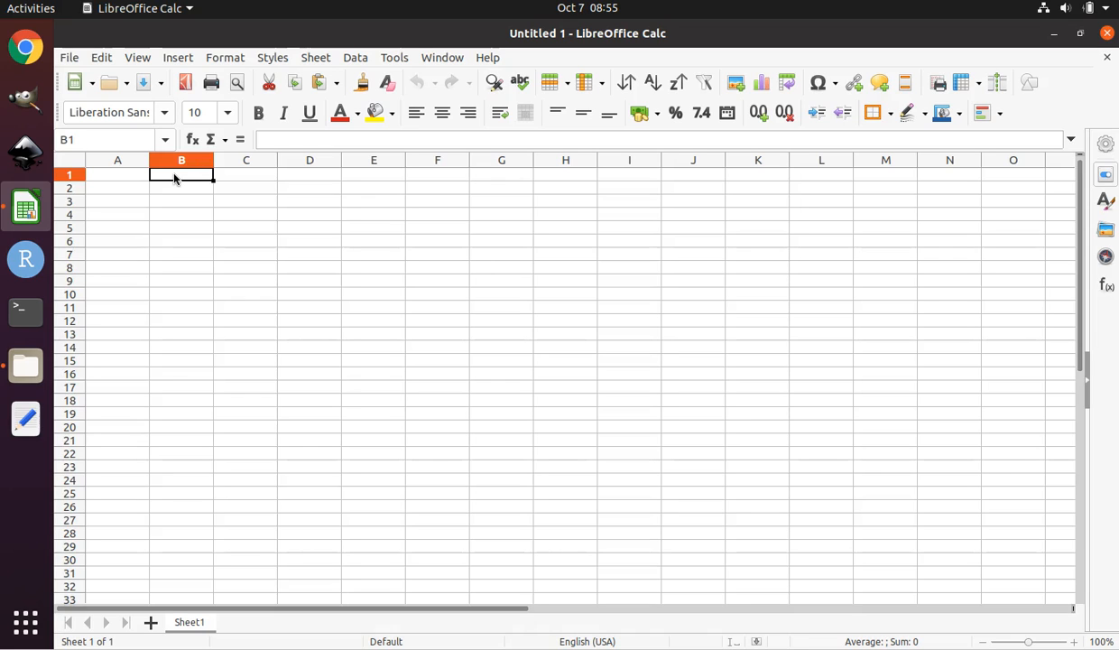
right_click(175, 177)
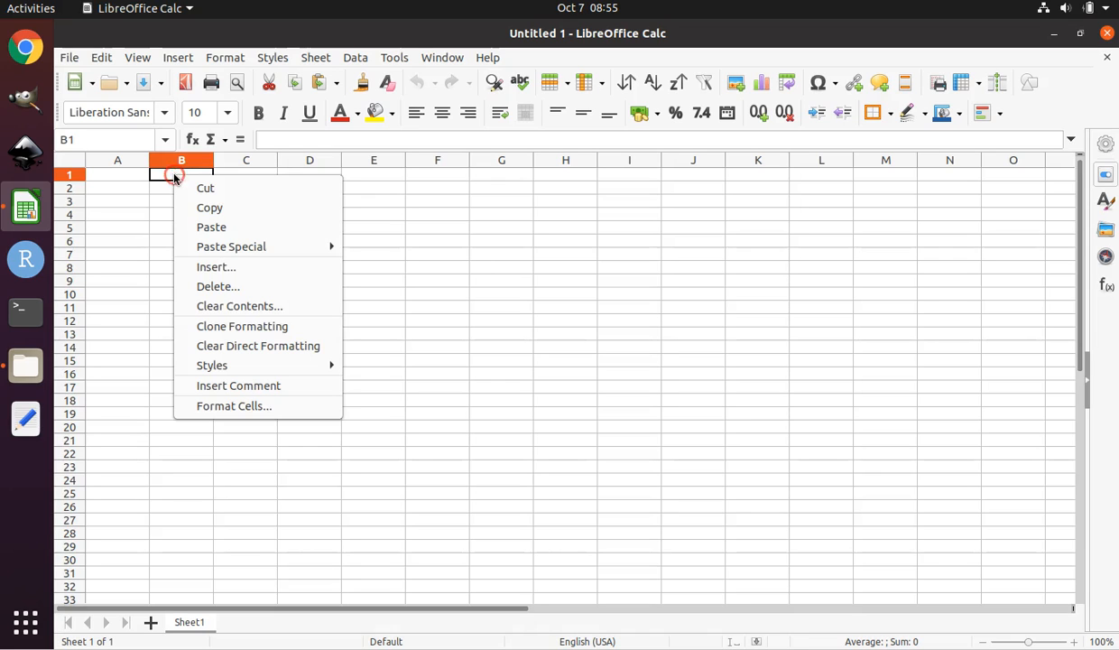
left_click(212, 229)
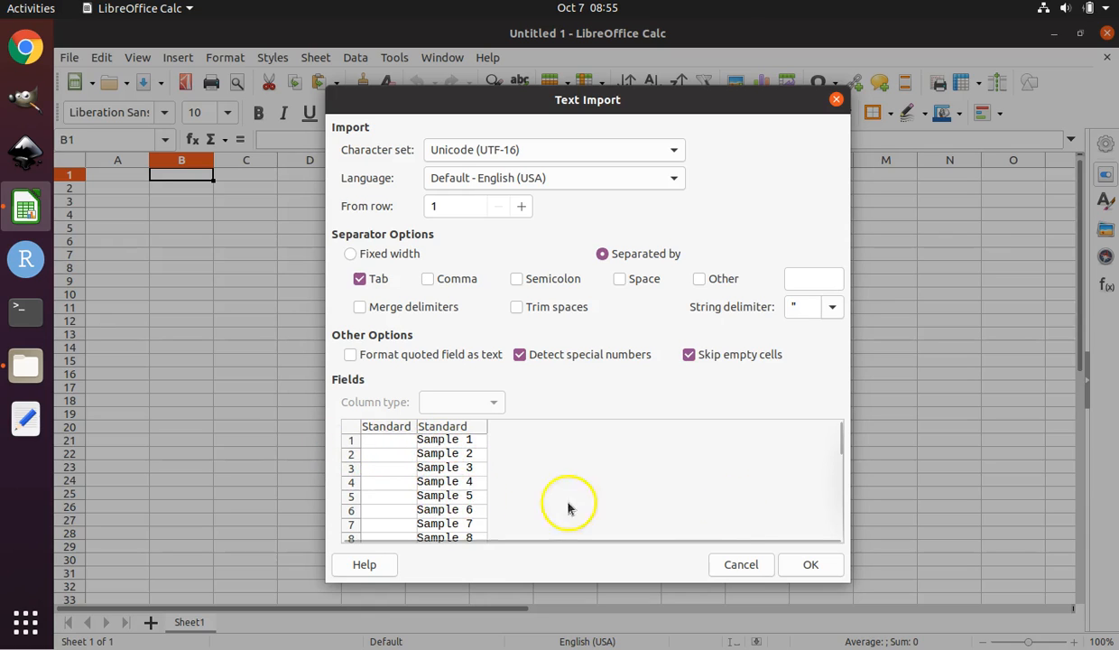
left_click(809, 565)
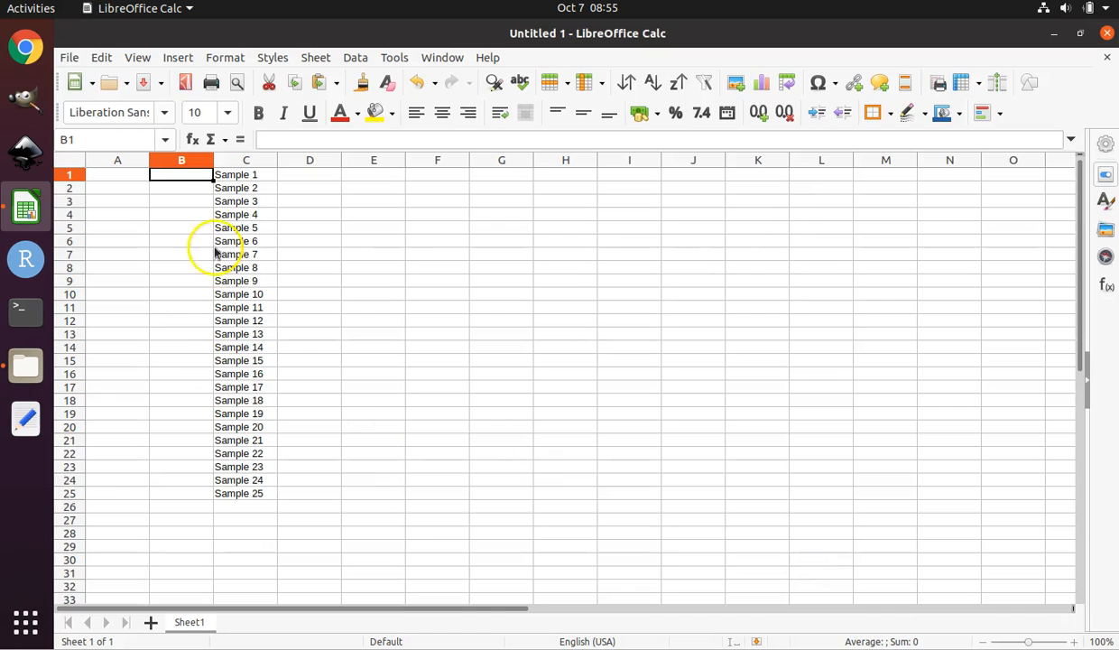
Delete the empty column B so the sample names sit next to column A.
left_click(193, 163)
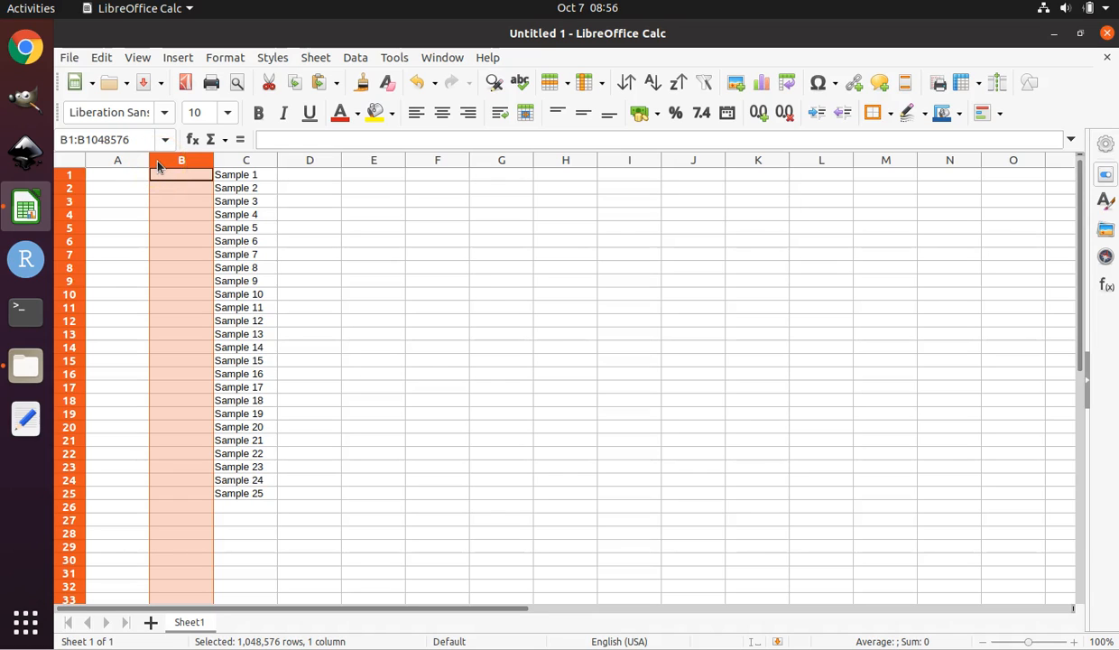
right_click(157, 163)
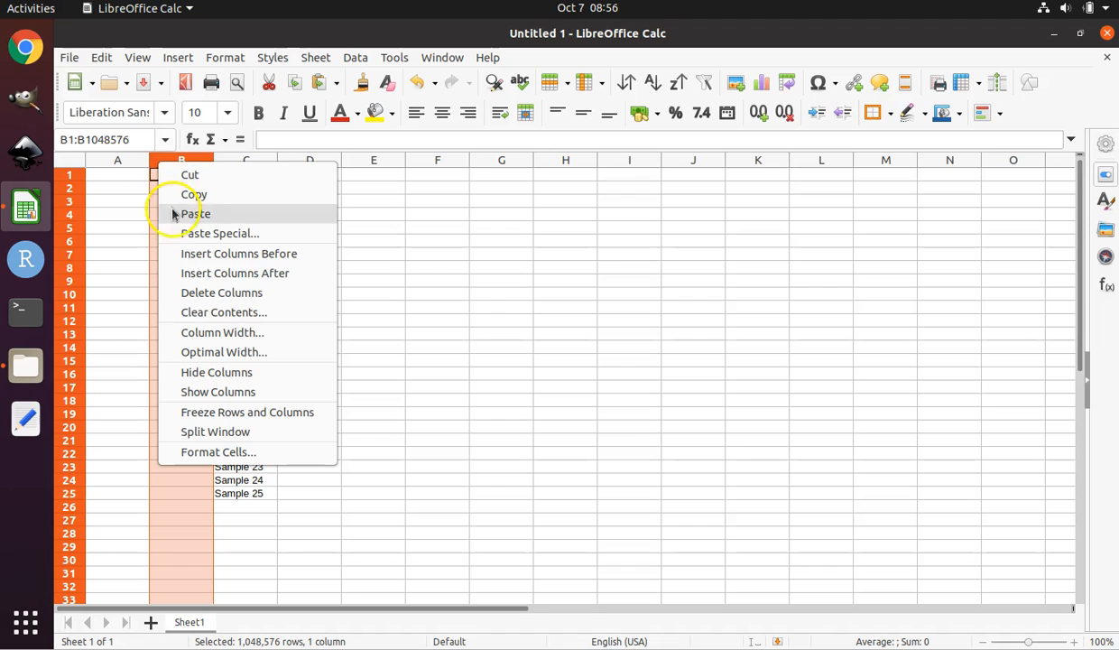
left_click(201, 297)
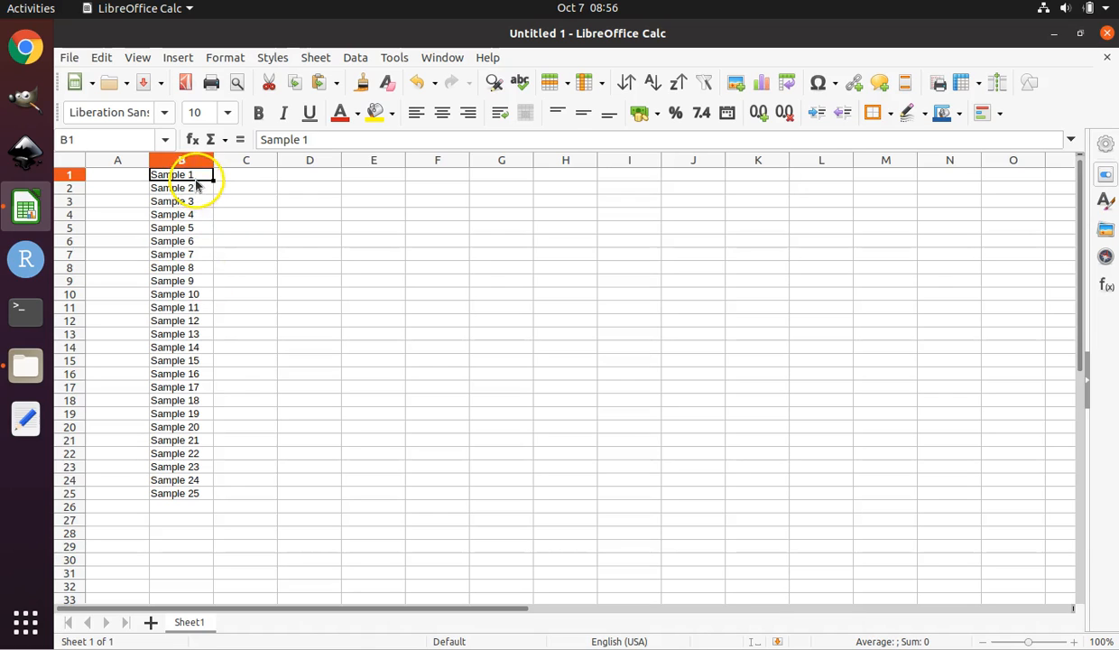
Step through the sample names in column B with the cell cursor, moving down and back up.
key("Down")
key("Down")
key("Down")
key("Down")
key("Down")
key("Down")
key("Down")
key("Down")
key("Down")
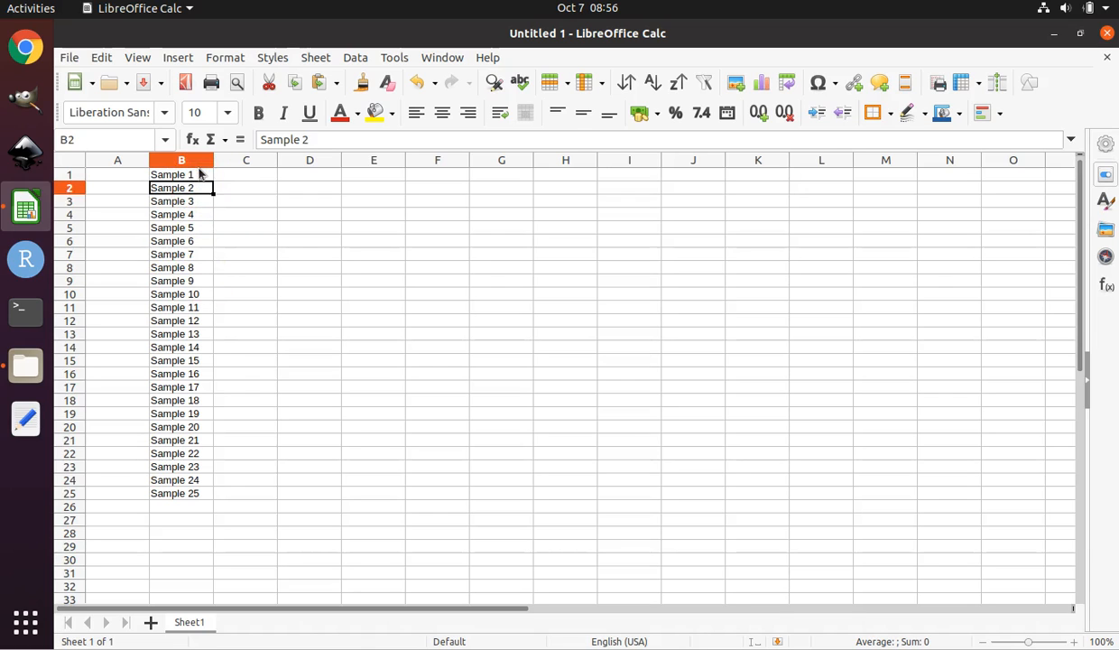
key("Down")
key("Down")
key("Down")
key("Down")
key("Down")
key("Down")
key("Down")
key("Down")
key("Down")
key("Down")
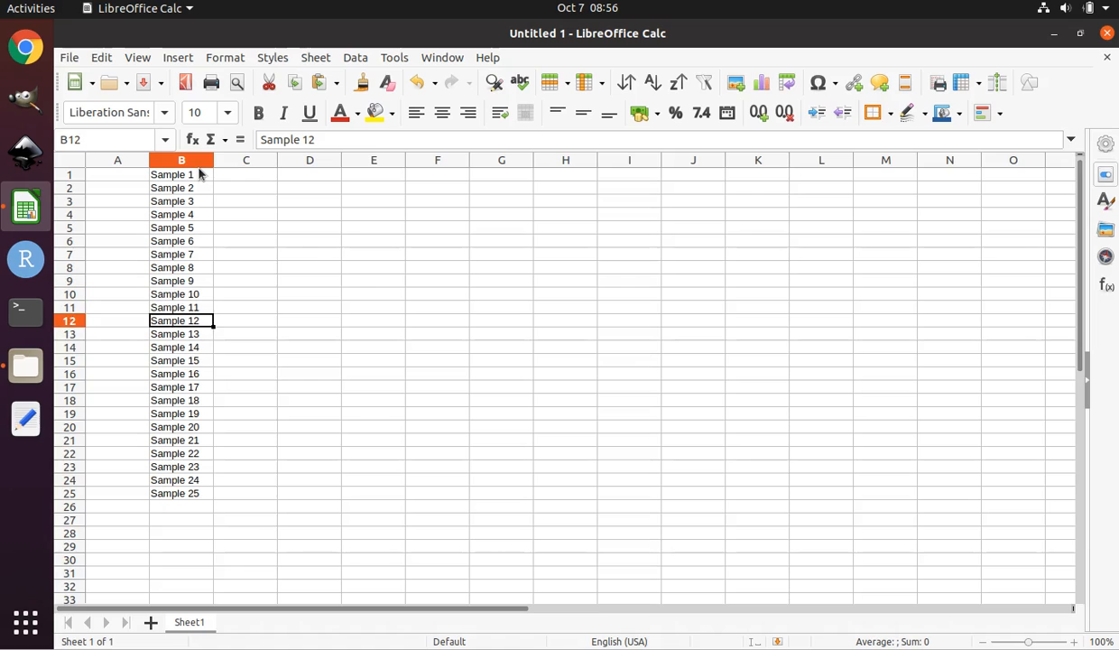
key("Down")
key("Down")
key("Down")
key("Down")
key("Down")
key("Down")
key("Down")
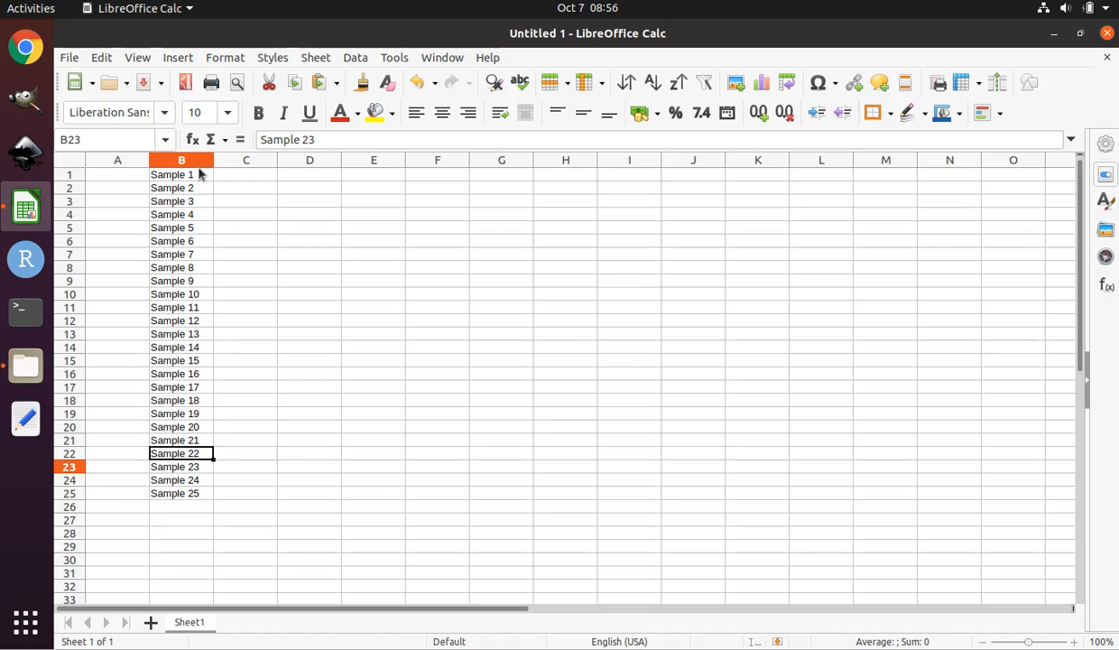
key("Up")
key("Up")
key("Up")
key("Up")
key("Up")
key("Up")
key("Up")
key("Up")
key("Up")
key("Up")
key("Up")
key("Up")
key("Up")
key("Up")
key("Up")
key("Up")
key("Up")
key("Up")
key("Up")
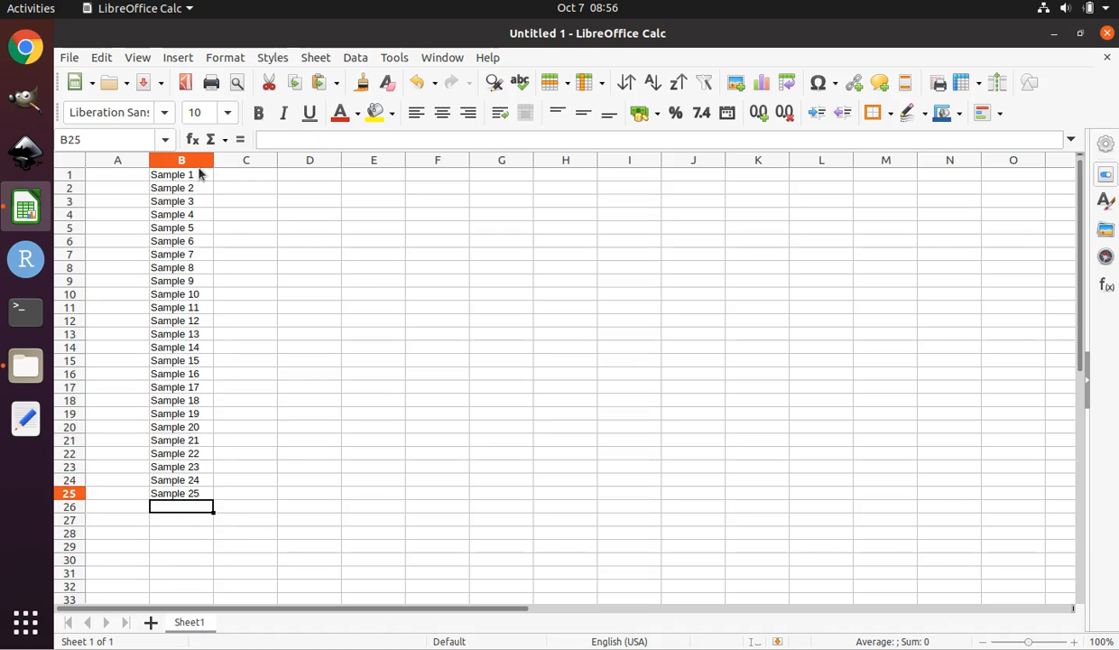
key("Up")
key("Up")
key("Up")
key("Up")
key("Up")
key("Up")
key("Up")
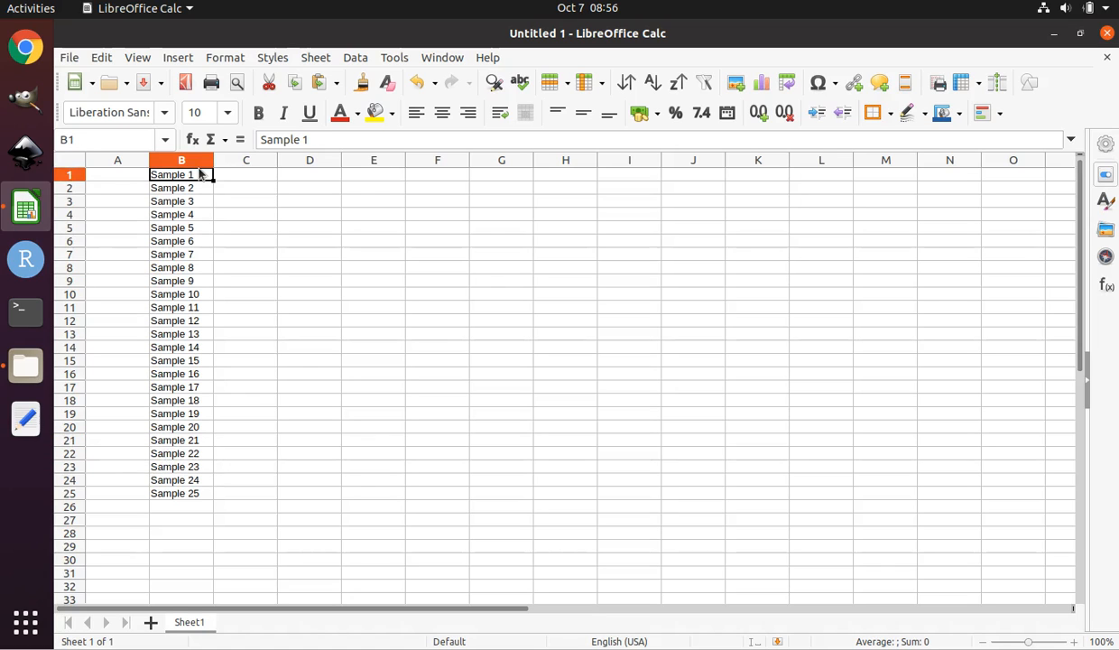
key("Down")
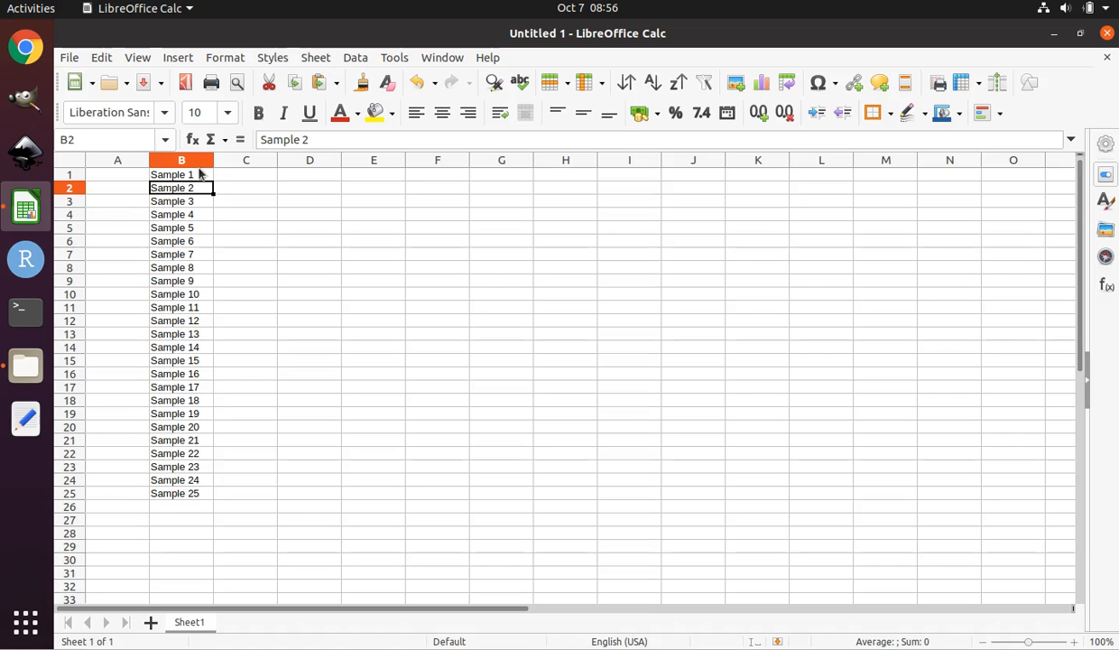
key("Up")
key("Down")
key("Down")
key("Down")
key("Down")
key("Down")
key("Down")
key("Down")
key("Down")
key("Down")
key("Down")
key("Down")
key("Down")
key("Down")
key("Down")
key("Down")
key("Down")
key("Down")
key("Down")
key("Down")
key("Down")
key("Down")
key("Down")
key("Down")
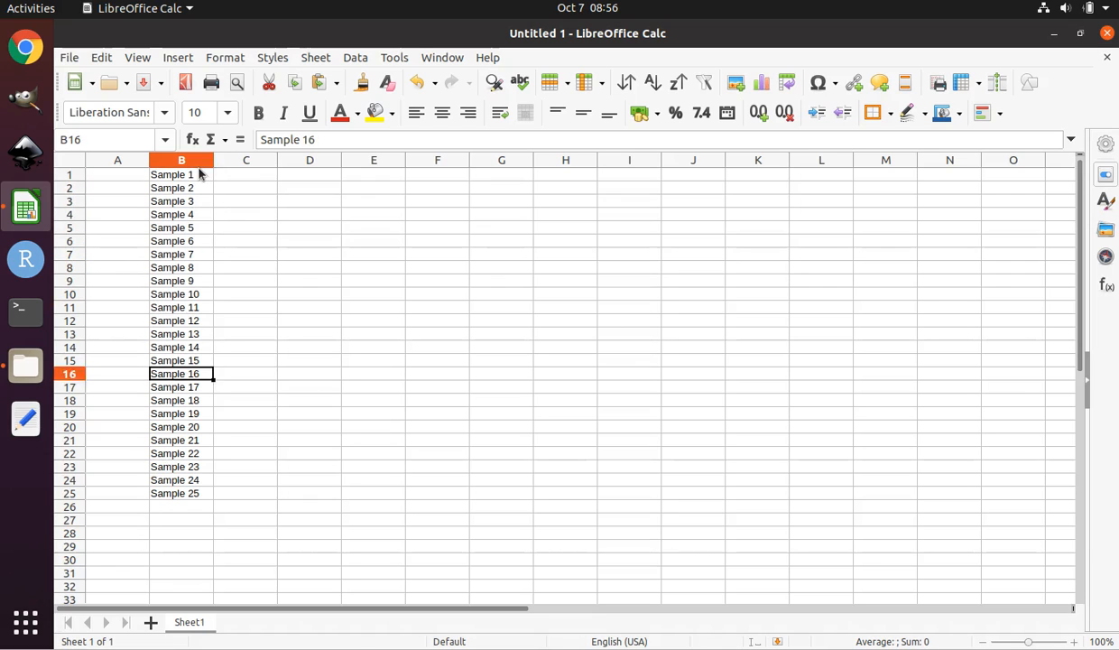
key("Down")
key("Down")
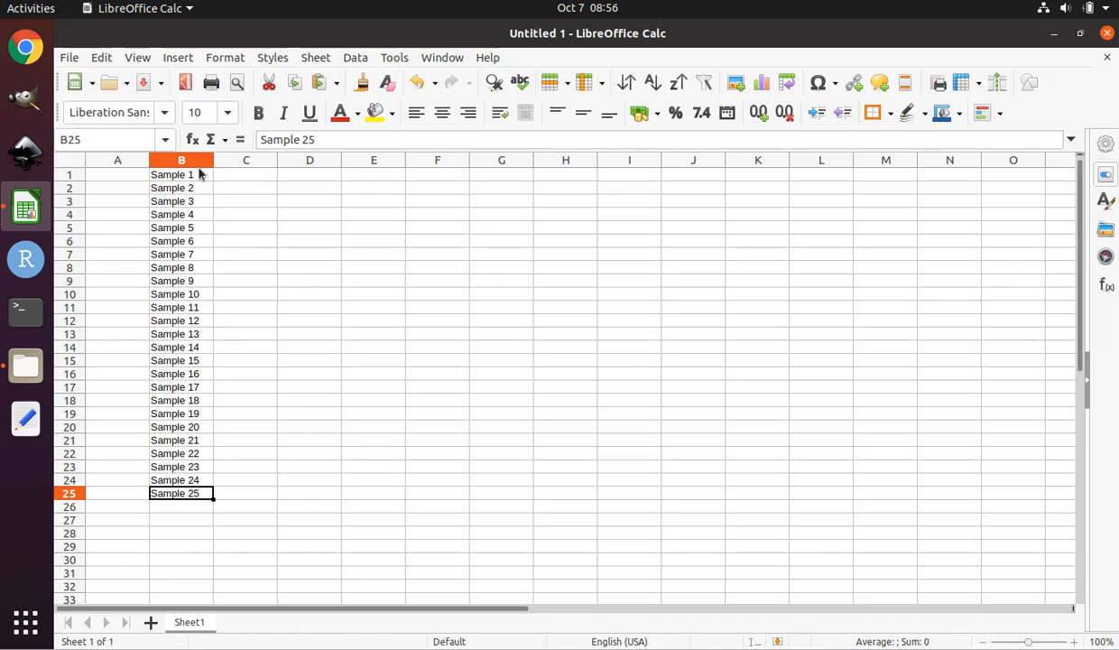
key("Up")
key("Up")
key("Up")
key("Up")
key("Up")
key("Up")
key("Up")
key("Up")
key("Up")
key("Up")
key("Up")
key("Up")
key("Up")
key("Up")
key("Up")
key("Up")
key("Up")
key("Up")
key("Up")
key("Up")
key("Up")
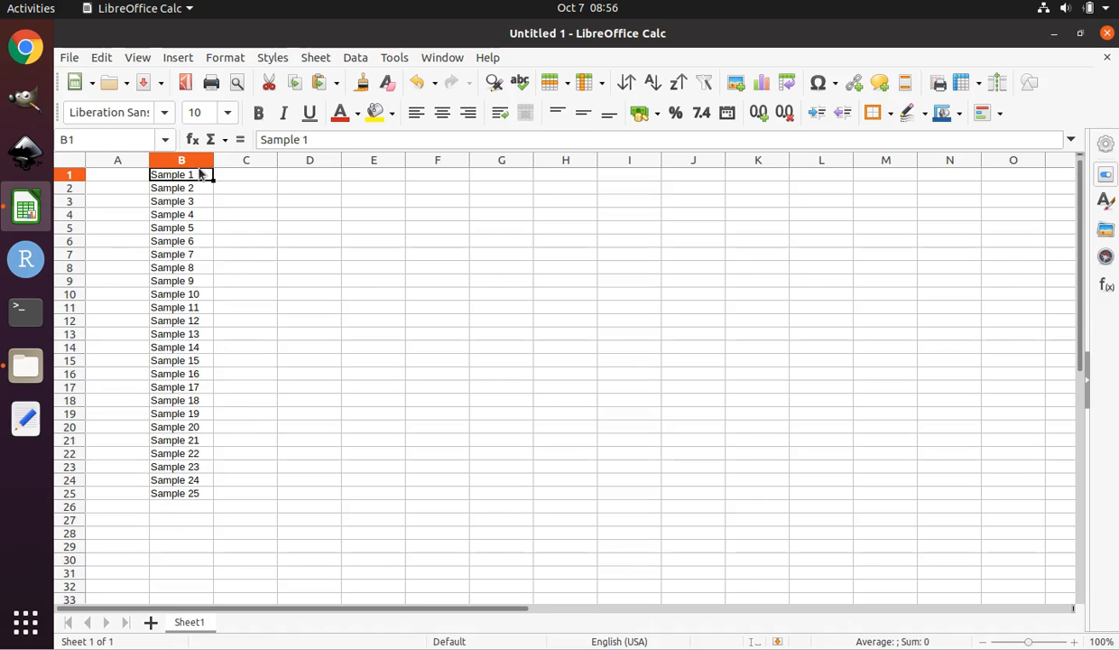
key("Down")
key("Up")
key("Down")
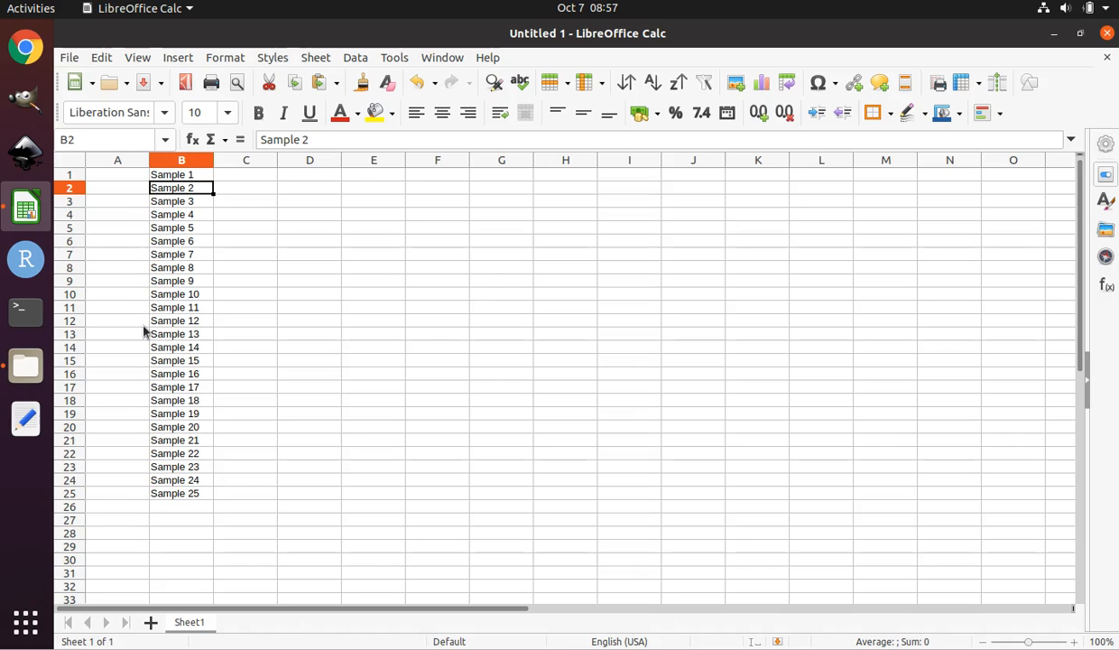
Inspect the sample cells in column B one by one from Sample 1 downward.
left_click(166, 175)
left_click(164, 187)
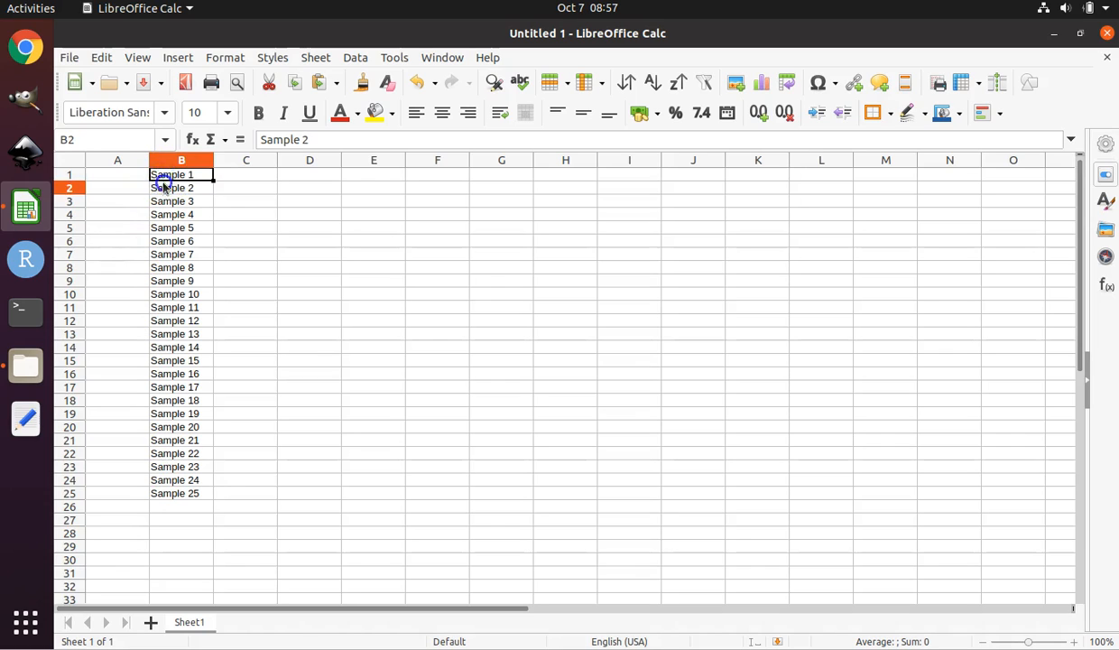
left_click(165, 202)
left_click(164, 214)
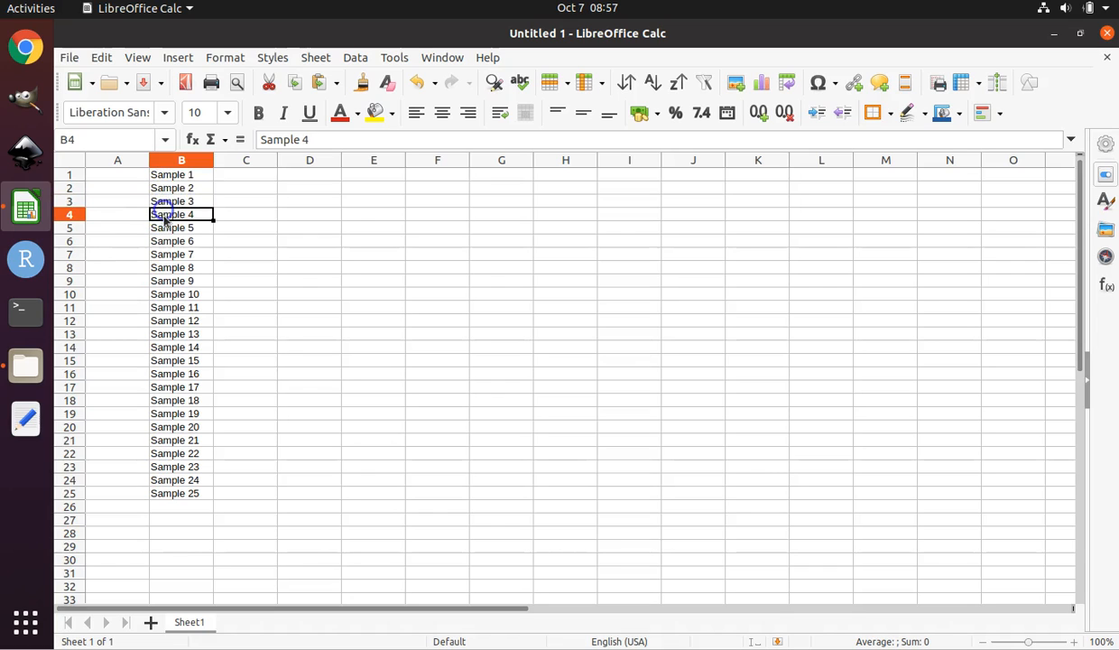
left_click(165, 229)
left_click(165, 241)
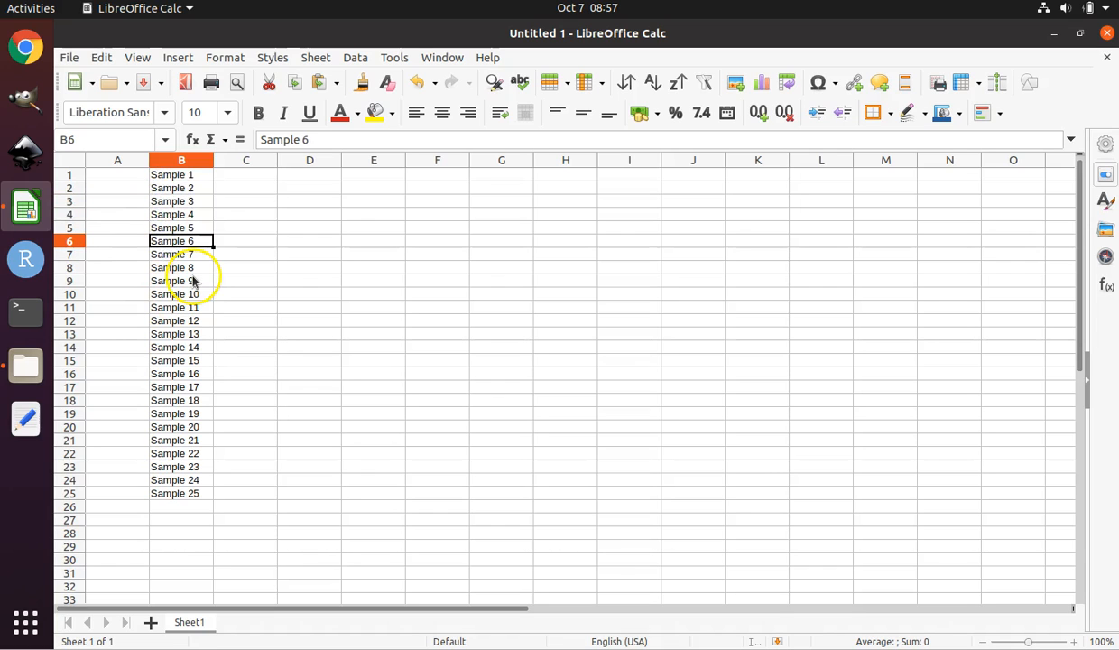
double_click(193, 256)
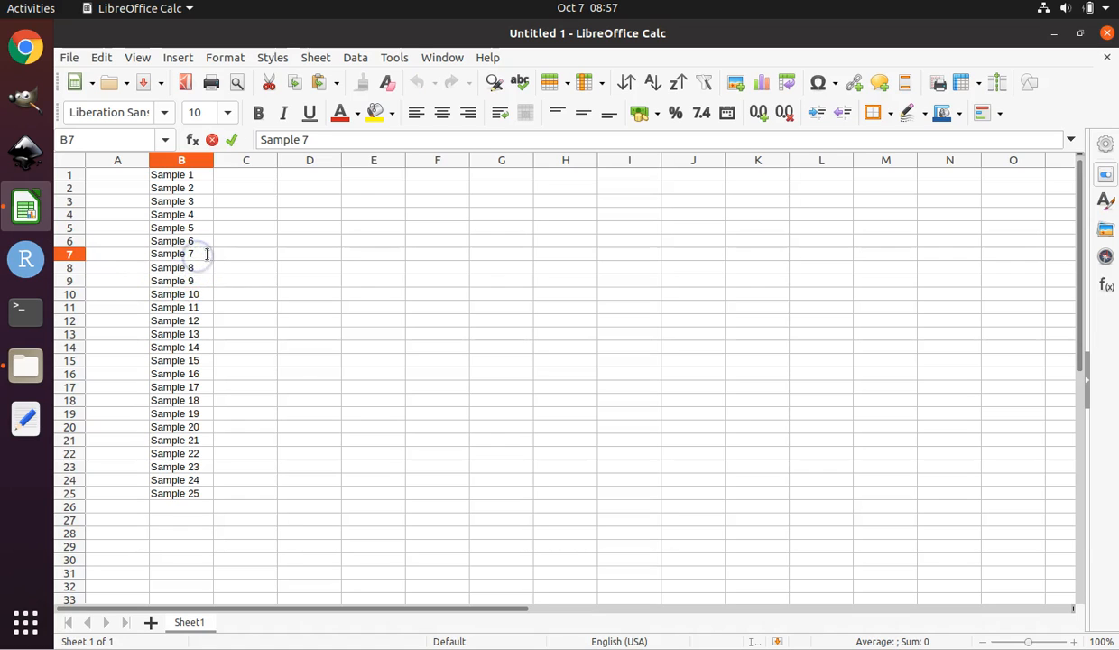
left_click(262, 255)
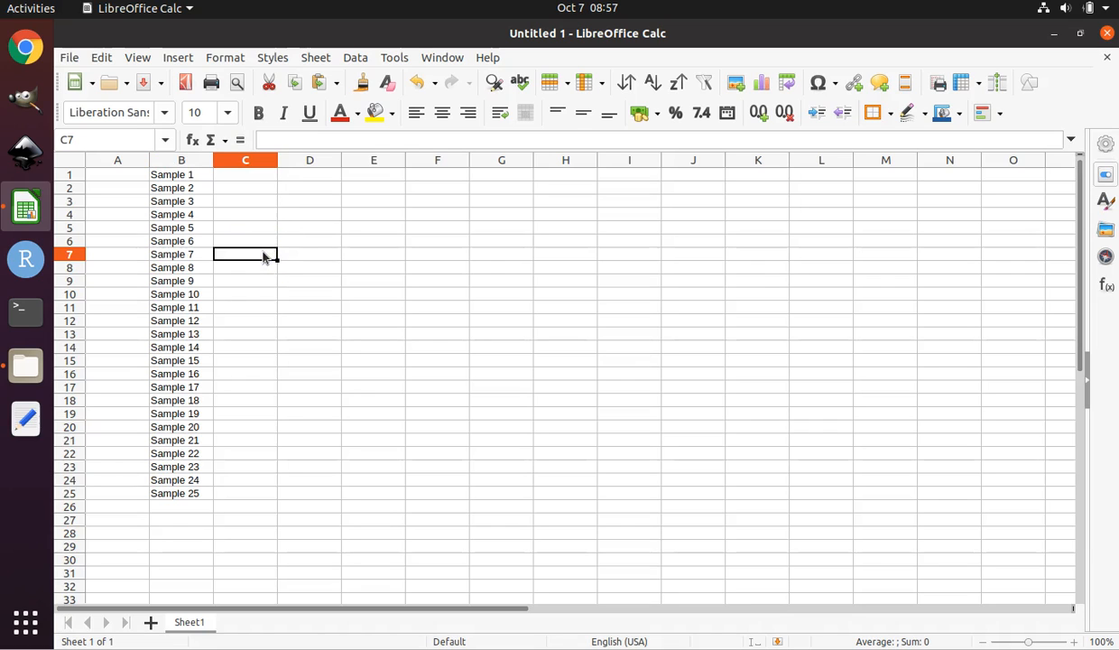
left_click(187, 176)
left_click(177, 494)
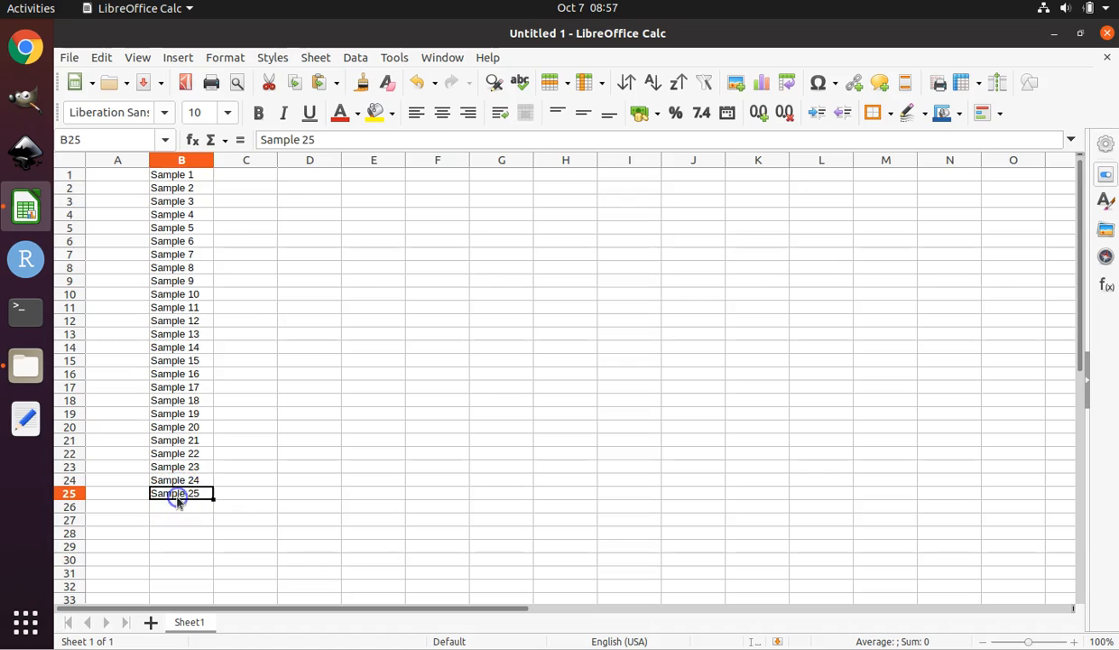
left_click(181, 176)
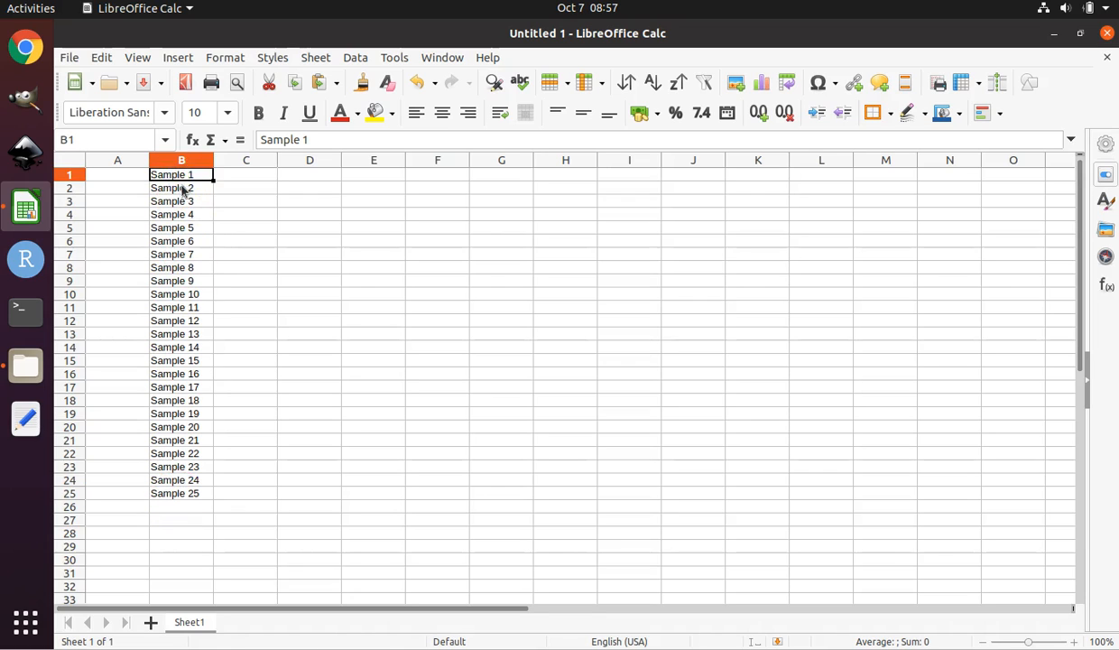
left_click(183, 189)
left_click(186, 203)
left_click(188, 215)
left_click(190, 226)
left_click(191, 242)
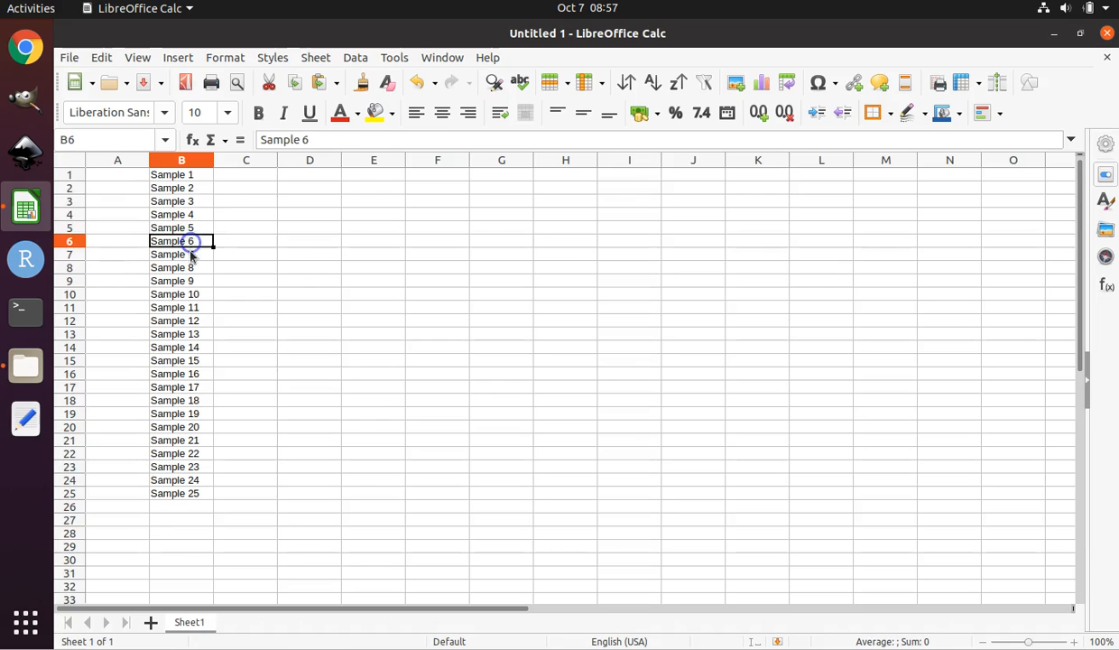
left_click(192, 254)
left_click(191, 268)
left_click(192, 281)
left_click(195, 294)
left_click(196, 308)
left_click(196, 322)
left_click(194, 334)
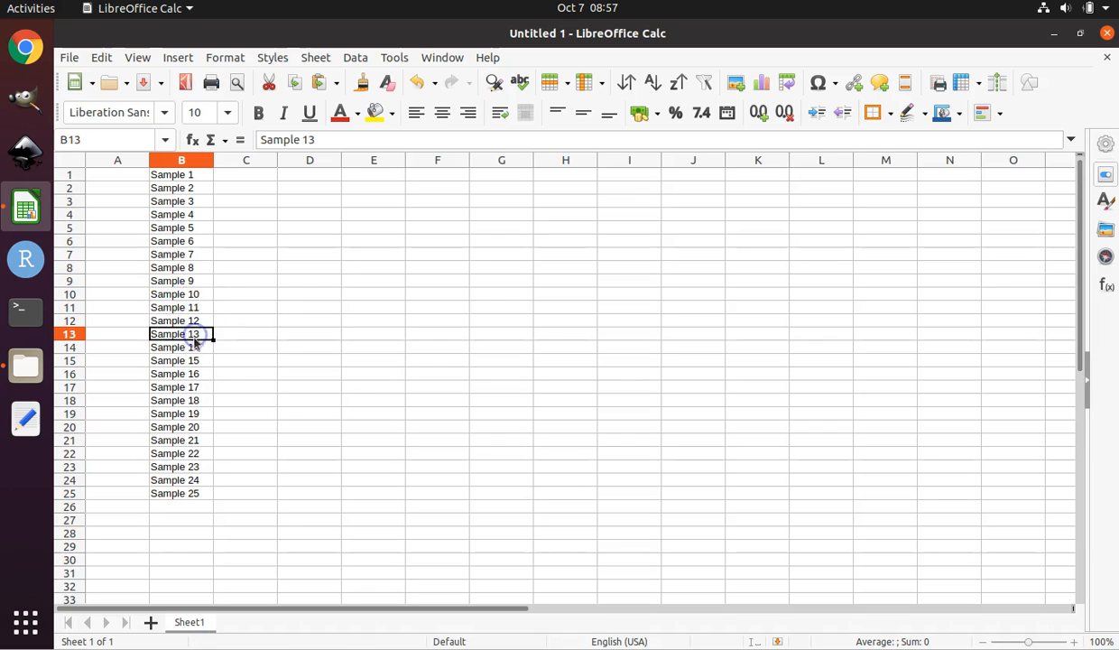
left_click(195, 348)
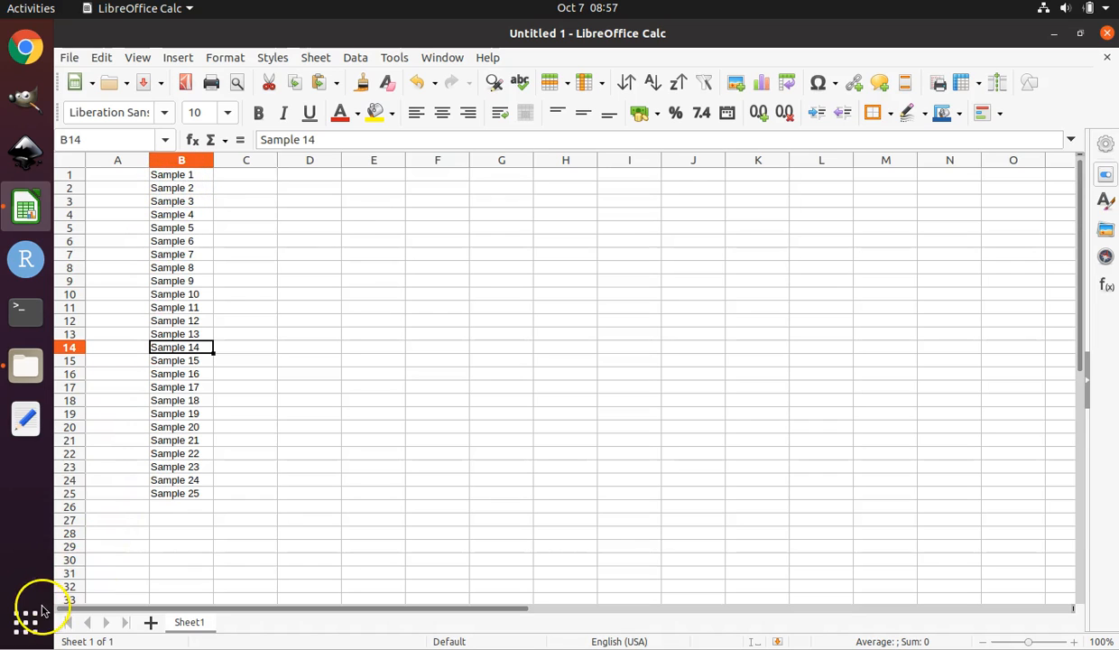
Enter 1 in cell A1 beside Sample 1.
left_click(126, 176)
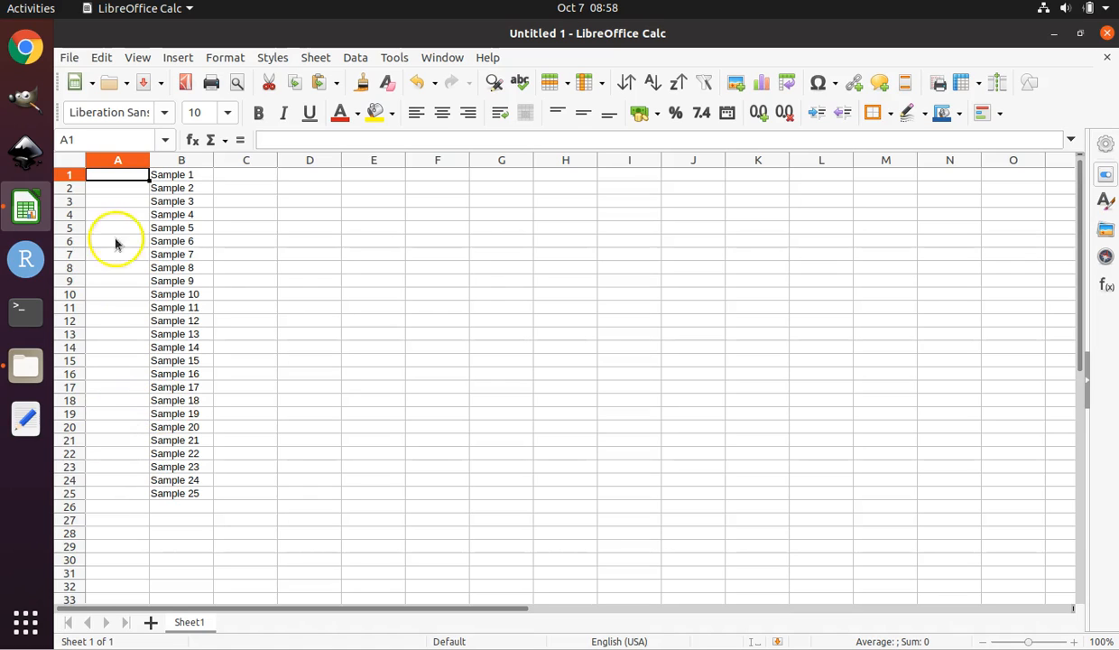
left_click(120, 178)
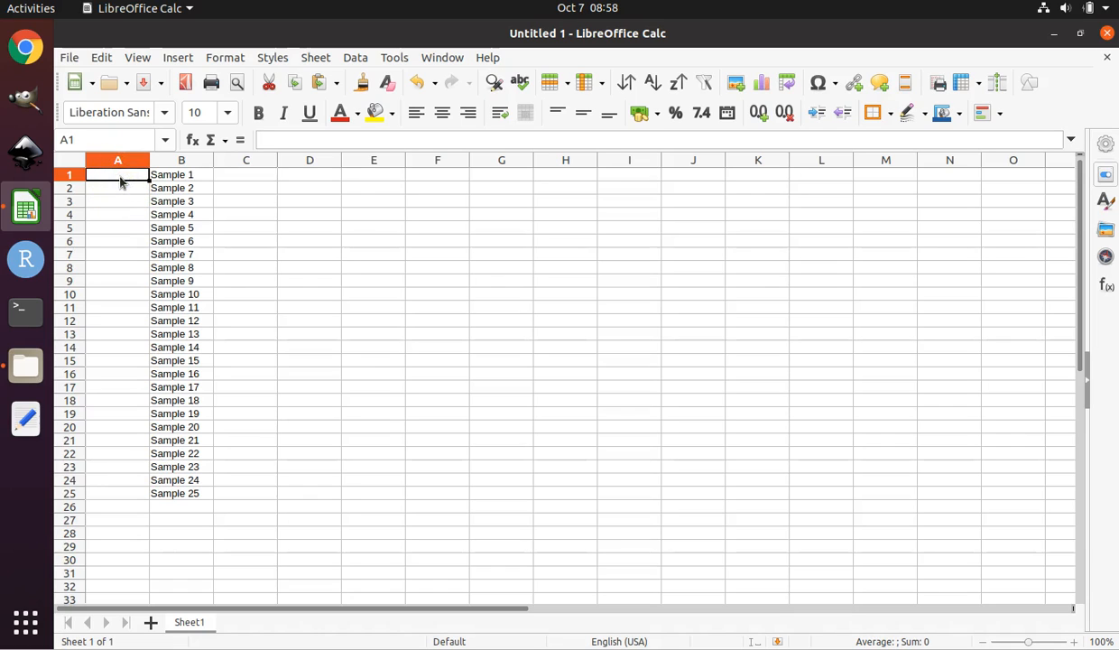
key("Return")
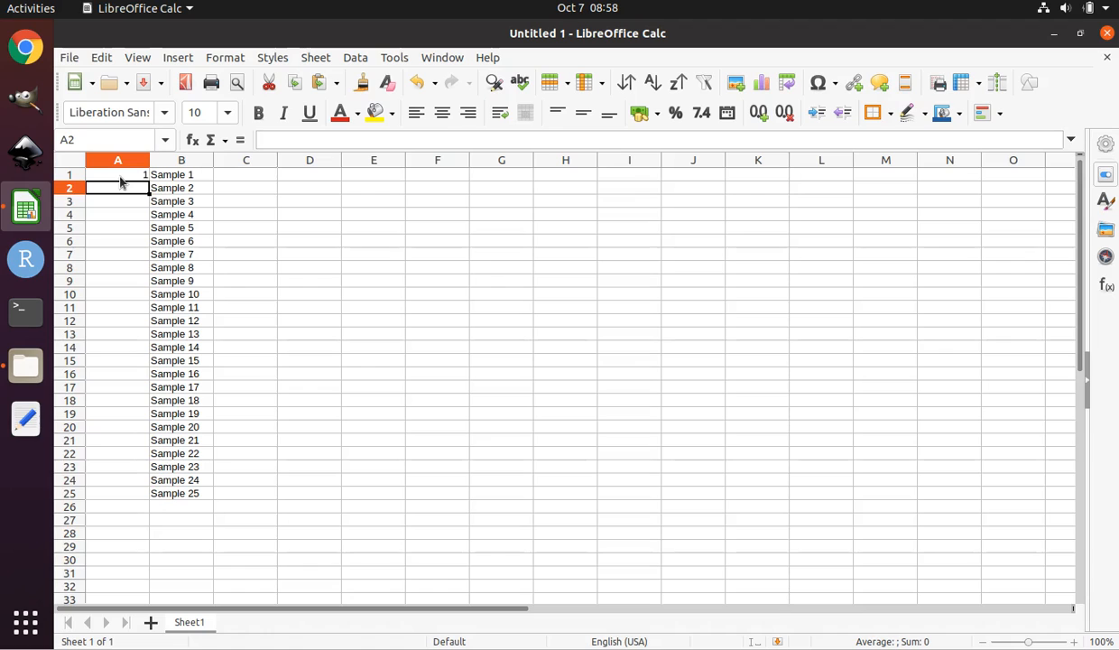
Enter 2 in cell A2 below the 1.
key("Return")
key("Up")
type("2")
key("Return")
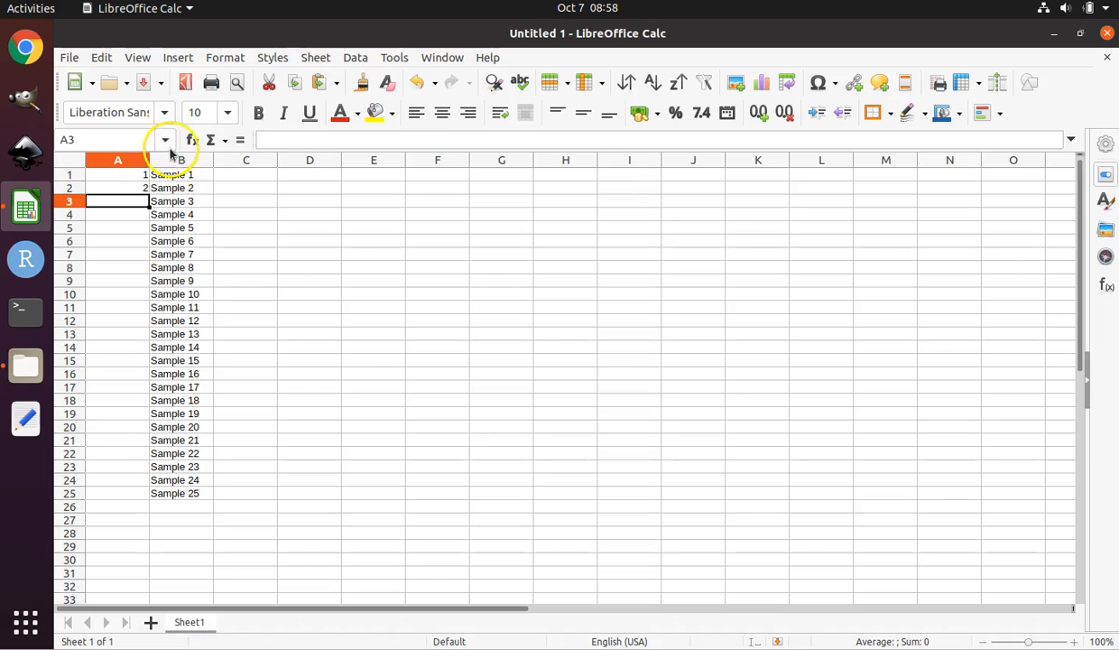
Select A1:A2 and fill the number series down column A through row 25.
left_click_drag(109, 176, 113, 185)
left_click(113, 175)
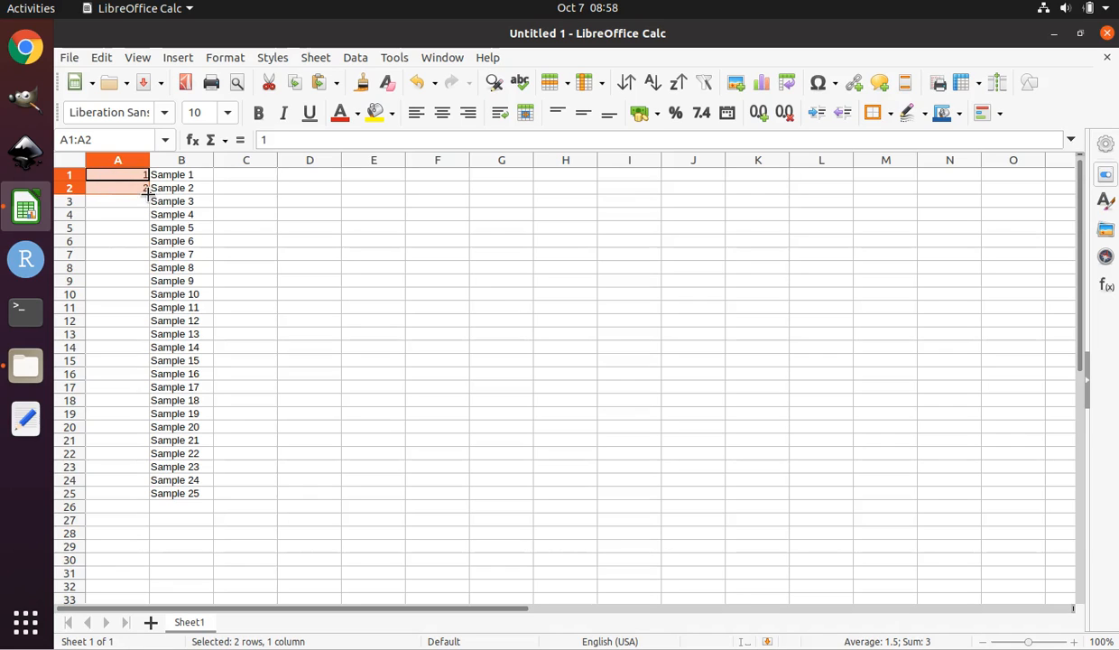
left_click_drag(149, 193, 142, 499)
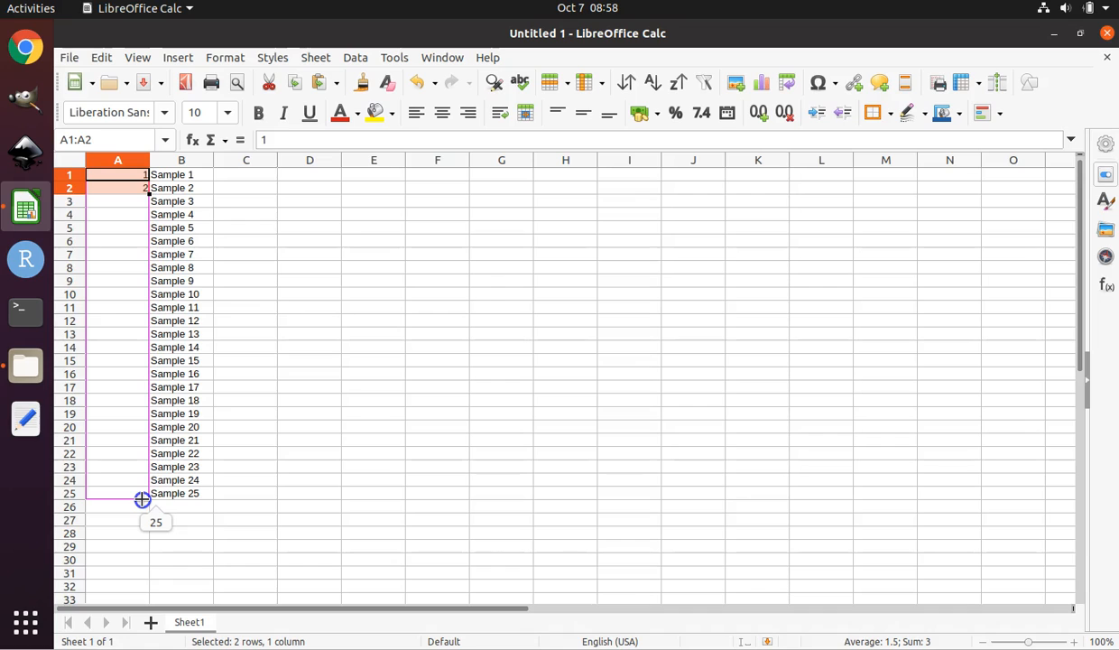
left_click_drag(143, 499, 142, 499)
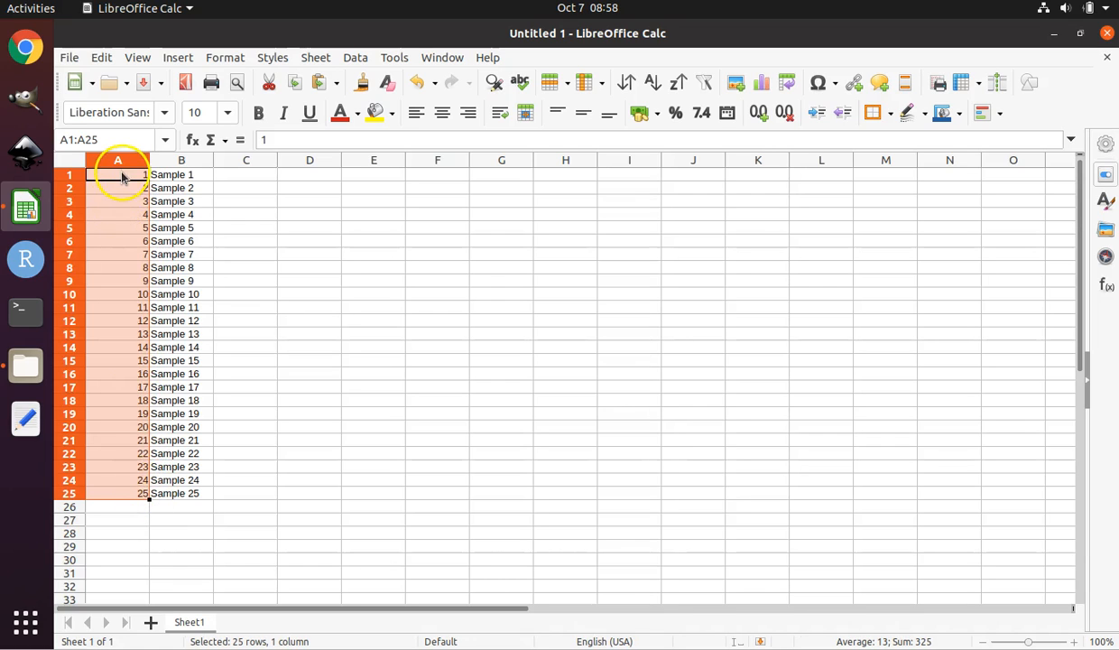
Step through the numbered cells in columns A and B, moving down and back up the list.
left_click(121, 176)
left_click(123, 188)
left_click(124, 202)
left_click(127, 215)
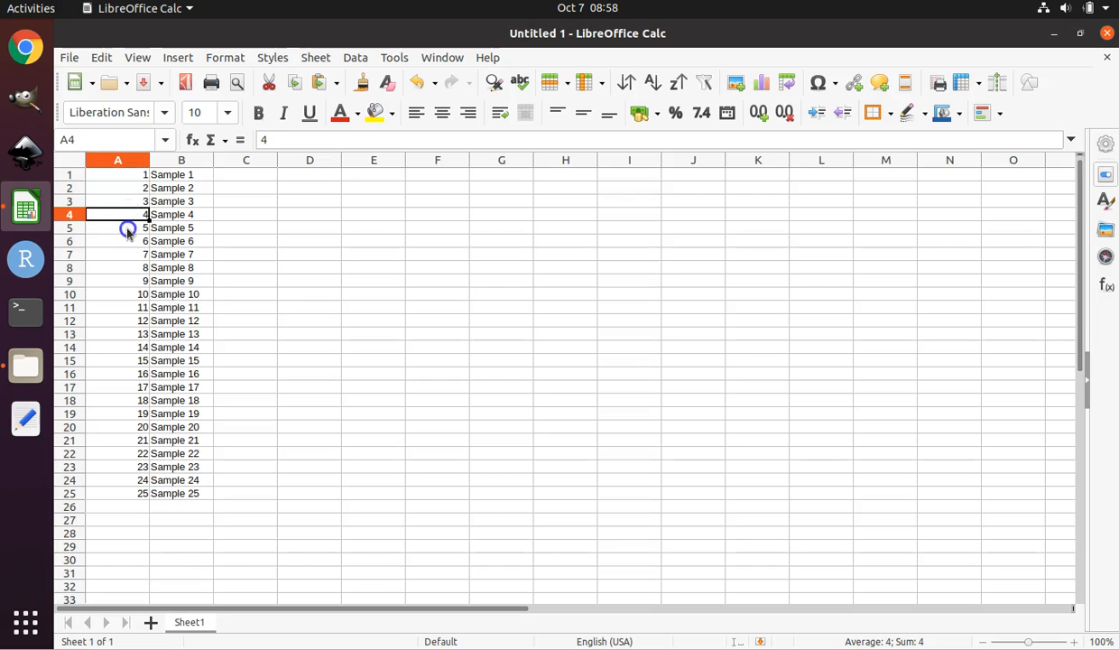
left_click(128, 227)
left_click(134, 174)
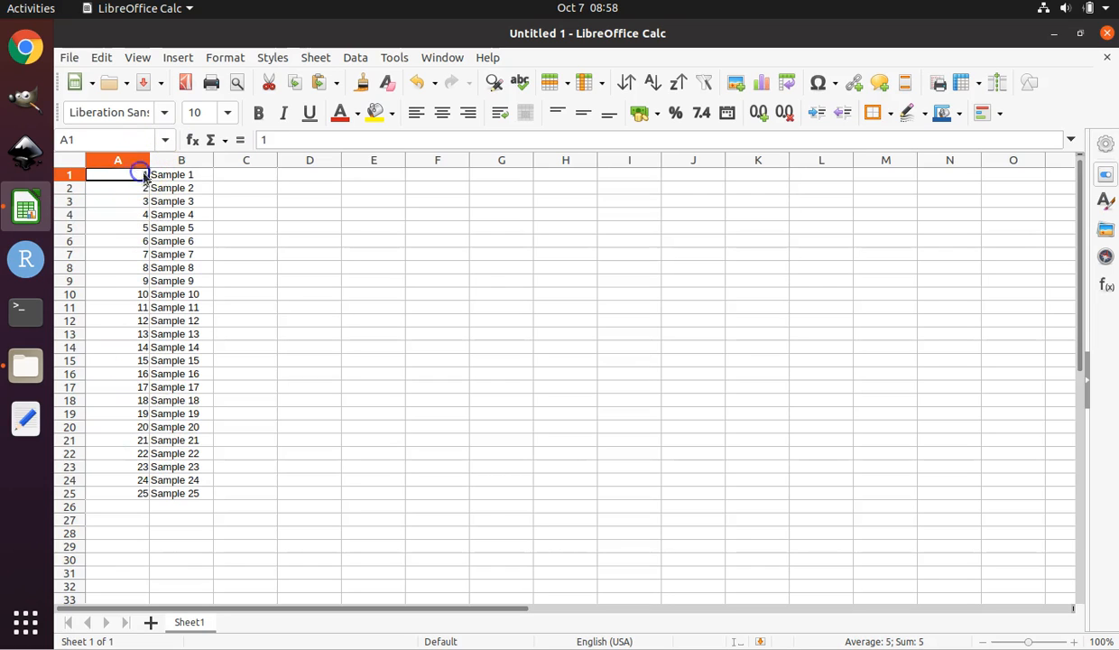
key("Right")
key("Down")
key("Down")
key("Down")
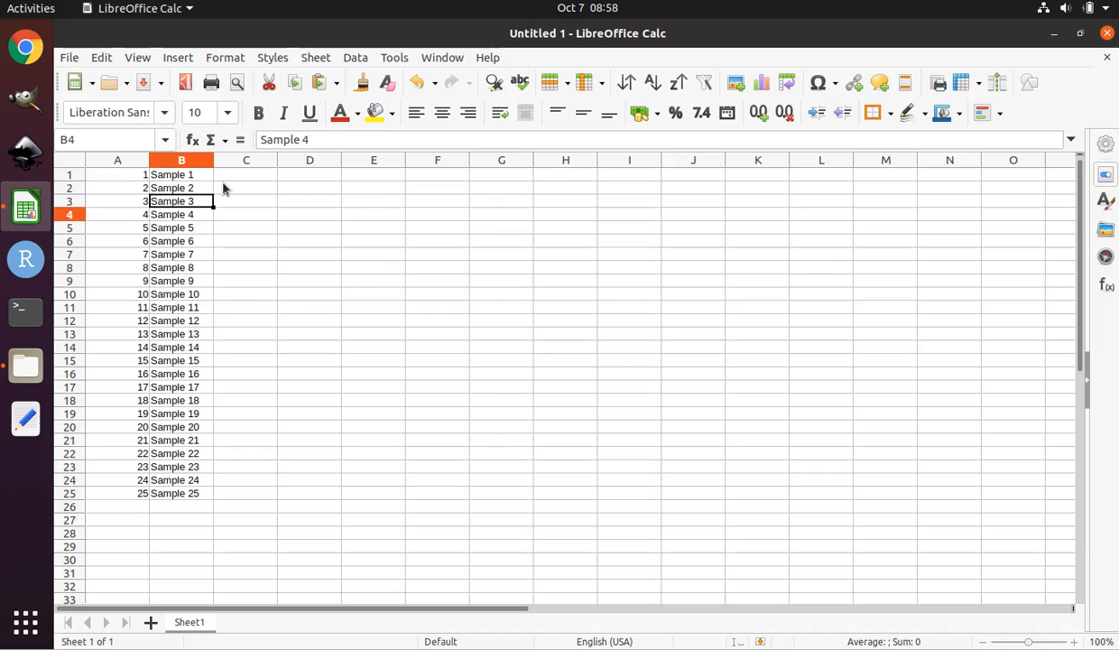
key("Down")
key("Left")
key("Up")
key("Up")
key("Up")
key("Up")
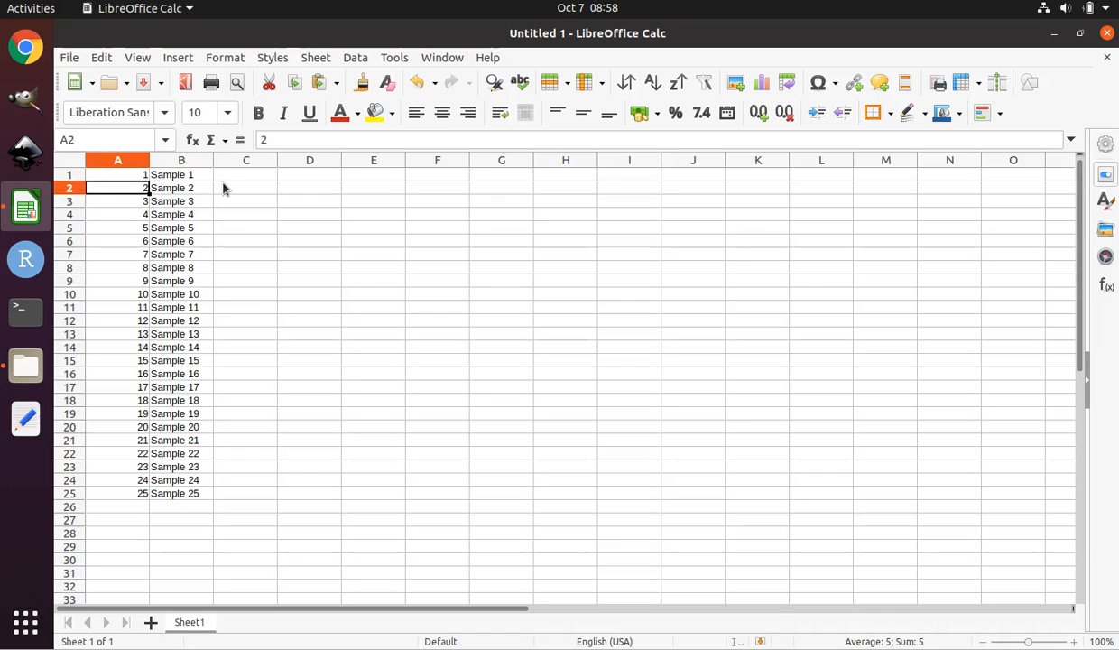
key("Down")
key("Down")
key("Down")
key("Down")
key("Down")
key("Down")
key("Down")
key("Down")
key("Down")
key("Down")
key("Down")
key("Down")
key("Down")
key("Down")
key("Down")
key("Down")
key("Down")
key("Down")
key("Down")
key("Down")
key("Down")
key("Down")
key("Down")
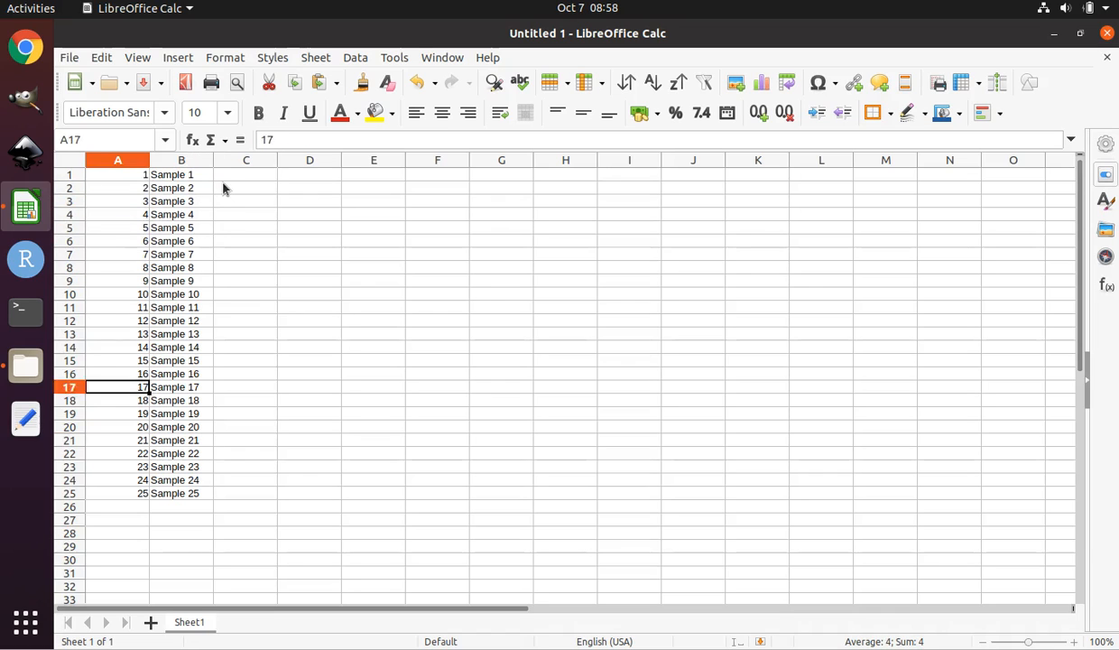
key("Up")
key("Up")
key("Up")
key("Up")
key("Up")
key("Up")
key("Up")
key("Up")
key("Up")
key("Up")
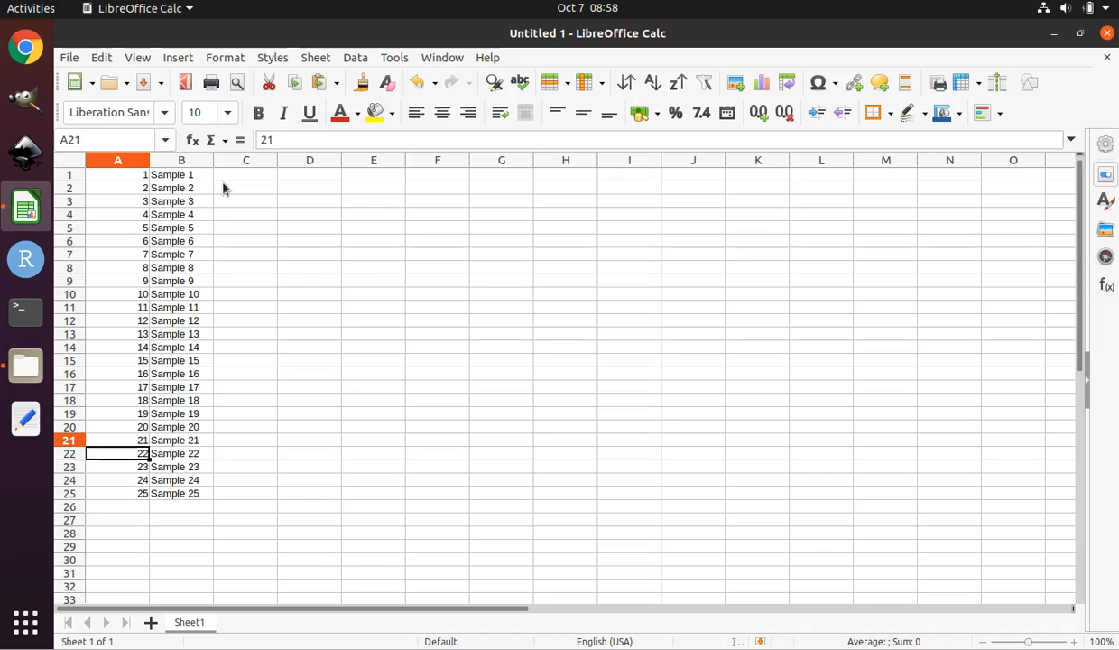
key("Up")
key("Up")
key("Up")
key("Up")
key("Up")
key("Up")
key("Up")
key("Up")
key("Up")
key("Up")
key("Up")
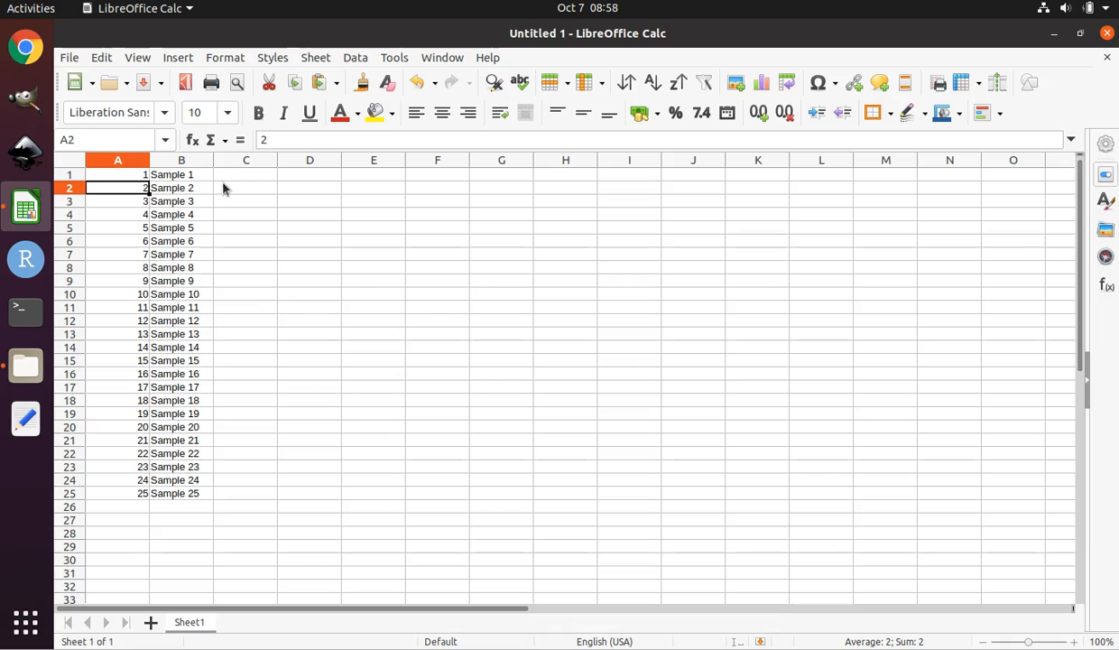
key("Up")
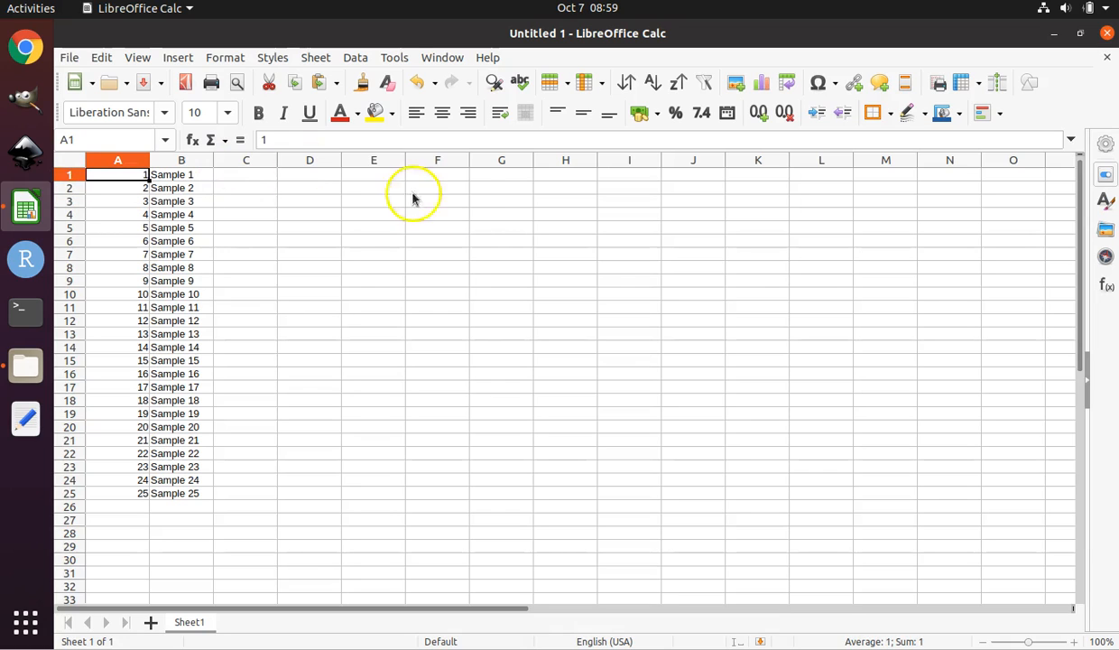
Close the Earthmap720x360_grid.jpg image window.
left_click(259, 180)
left_click(312, 180)
left_click(244, 180)
left_click(320, 180)
left_click(240, 176)
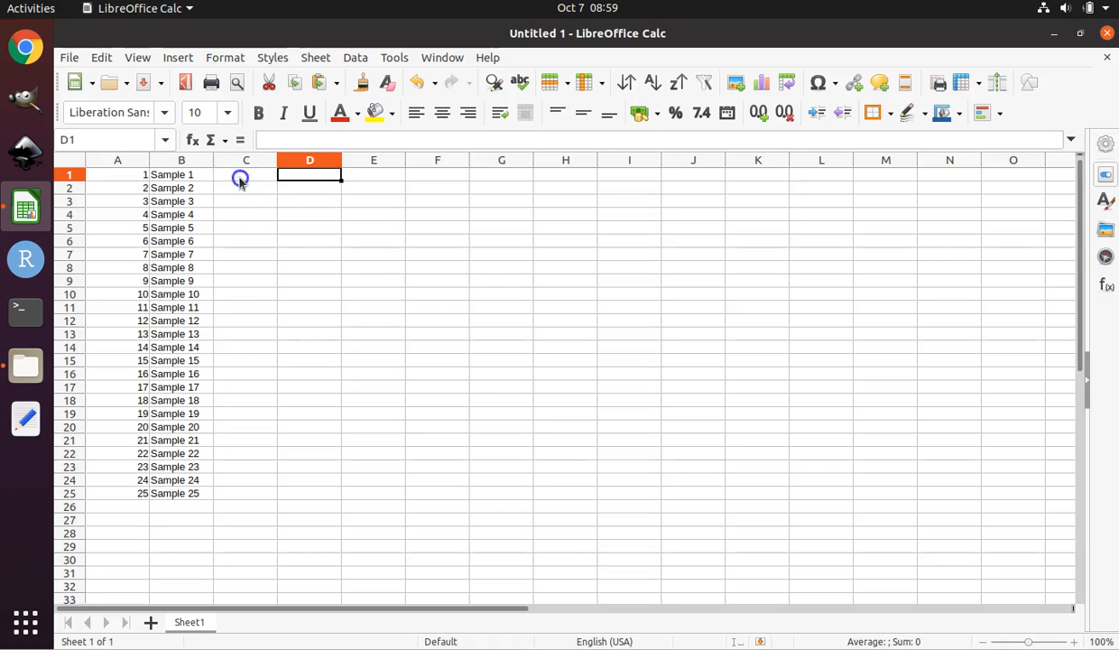
left_click(292, 177)
left_click(250, 180)
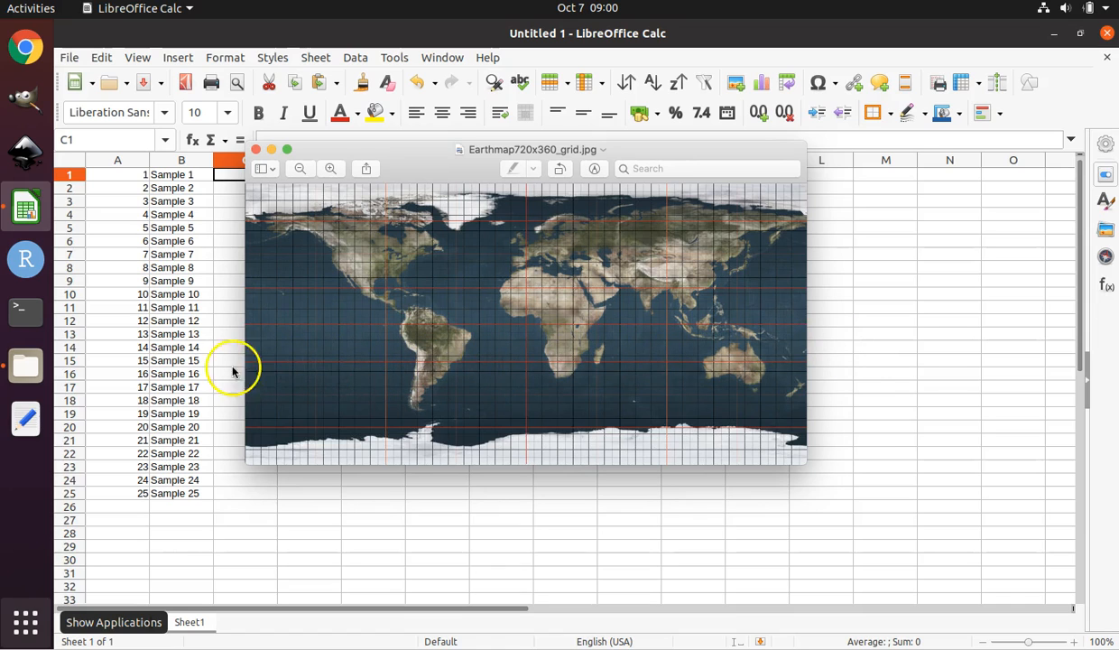
left_click(256, 151)
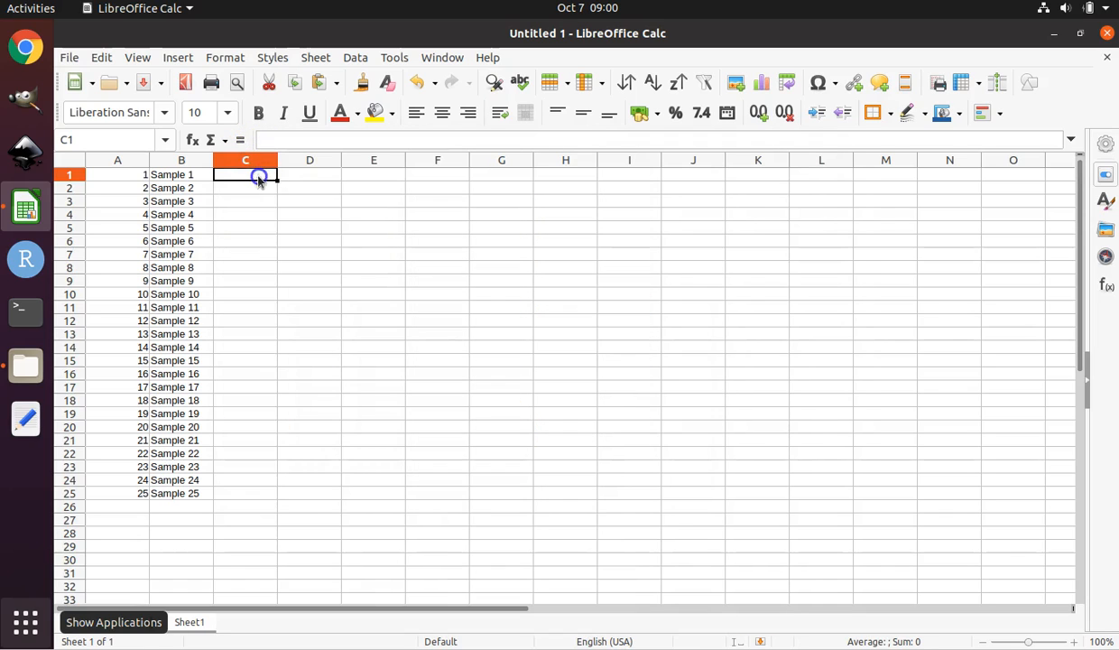
Inspect the coordinate values in cells C1 and D1.
left_click(282, 175)
left_click(266, 178)
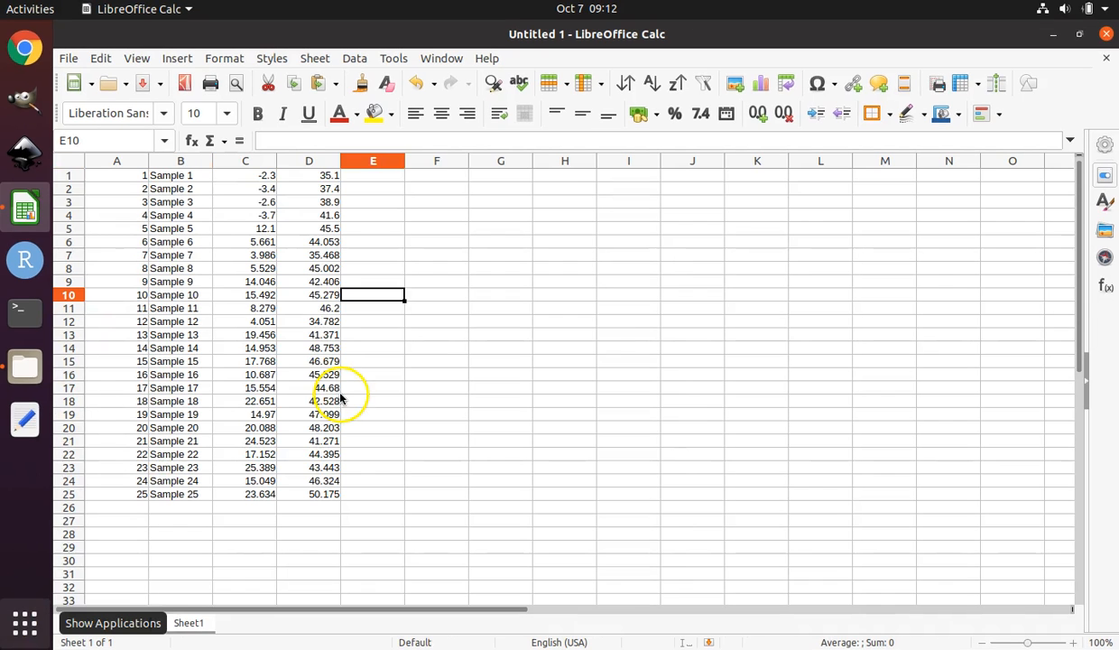
left_click(266, 178)
left_click(288, 178)
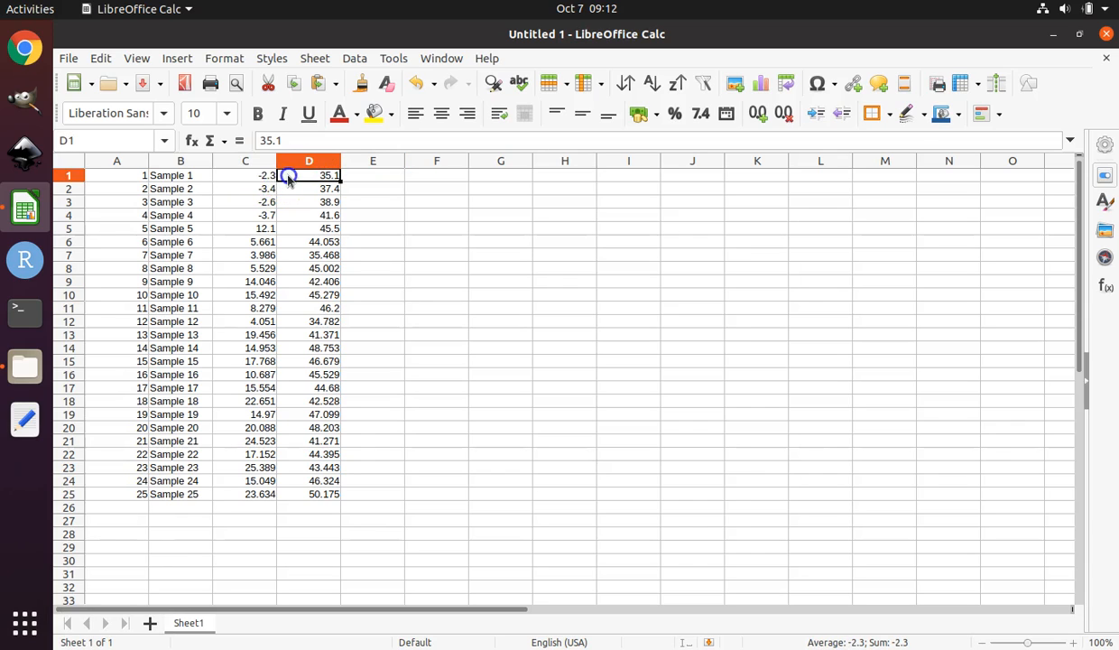
left_click(258, 178)
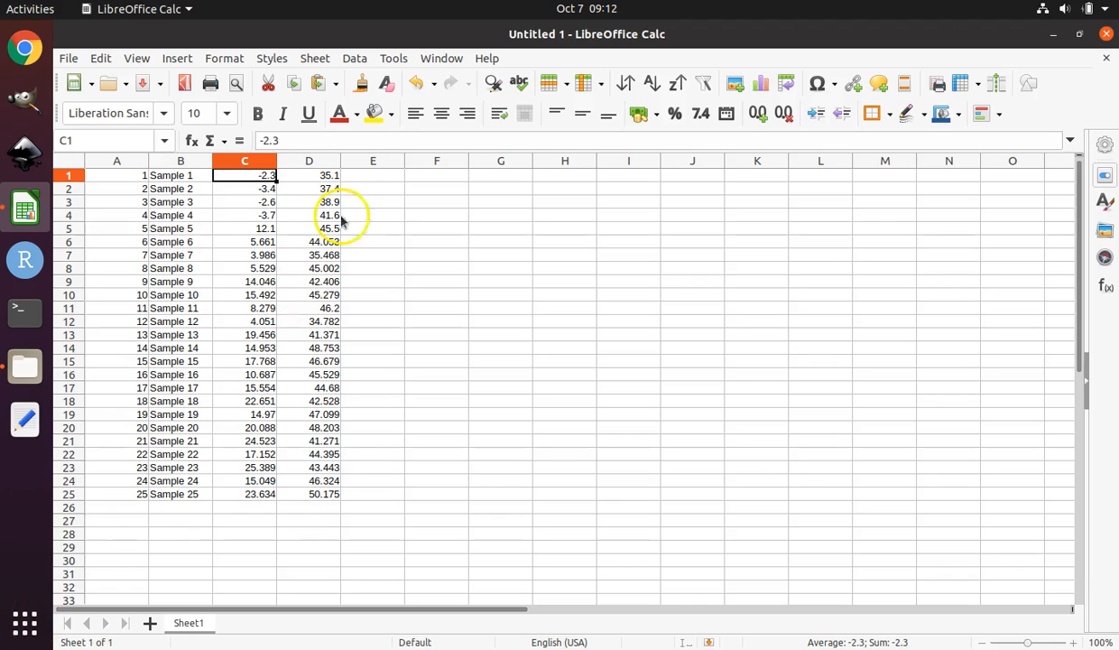
Enter 1 in cells E1, E2 and E3.
left_click(353, 178)
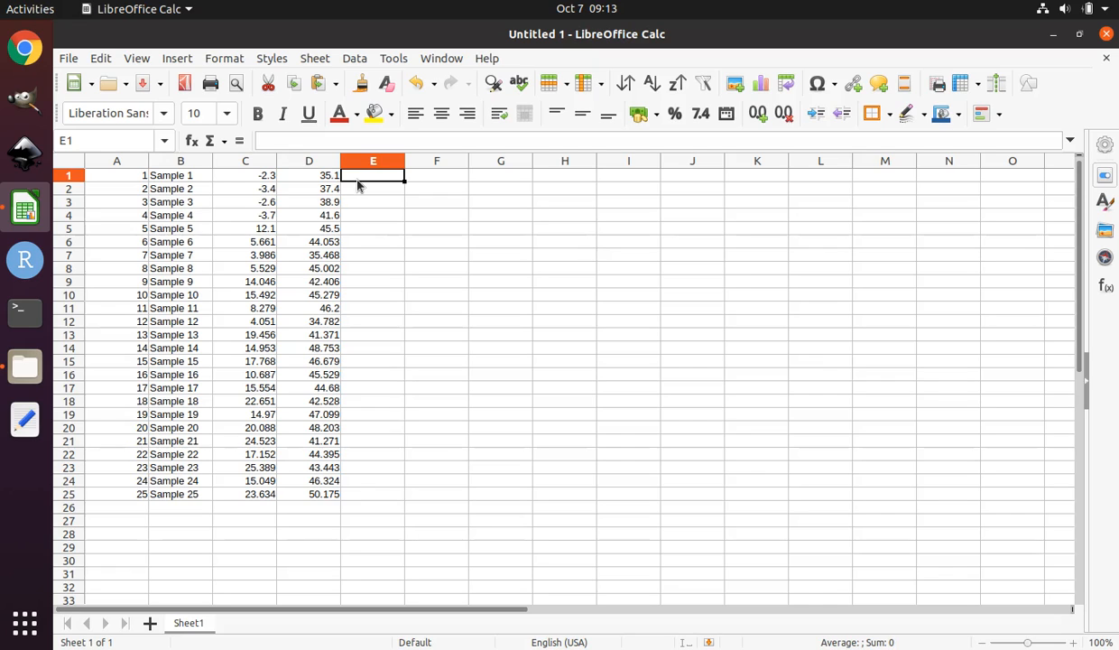
type("1")
key("Return")
type("1")
key("Return")
type("1")
key("Return")
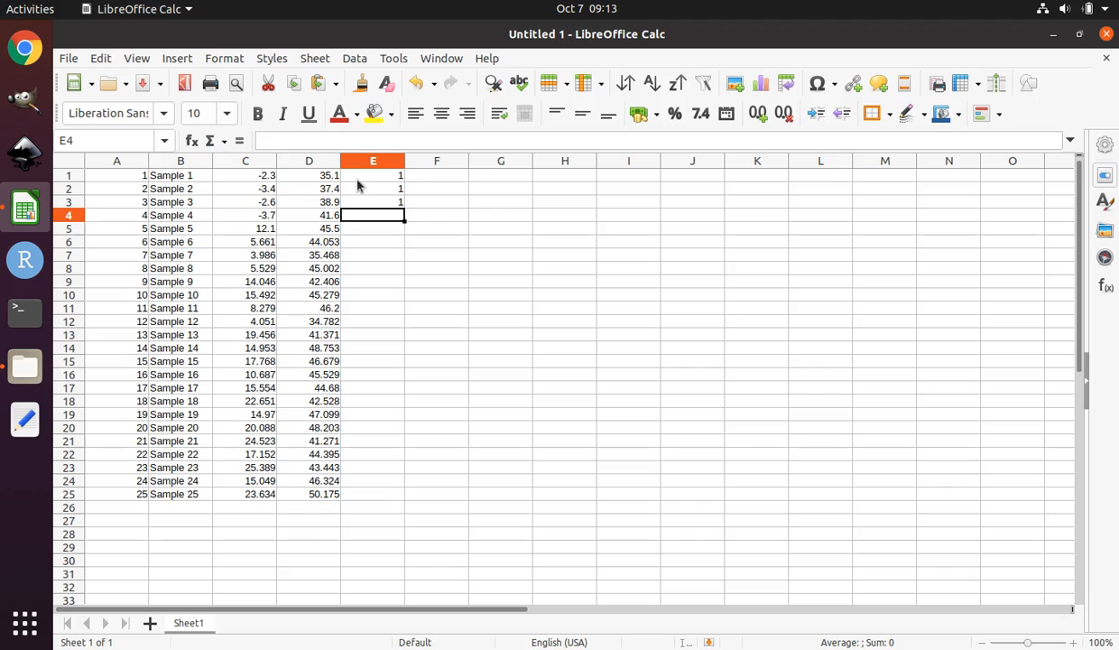
Select E1:E3 and fill the value 1 down column E through row 25.
left_click(391, 175)
left_click_drag(392, 175, 403, 207)
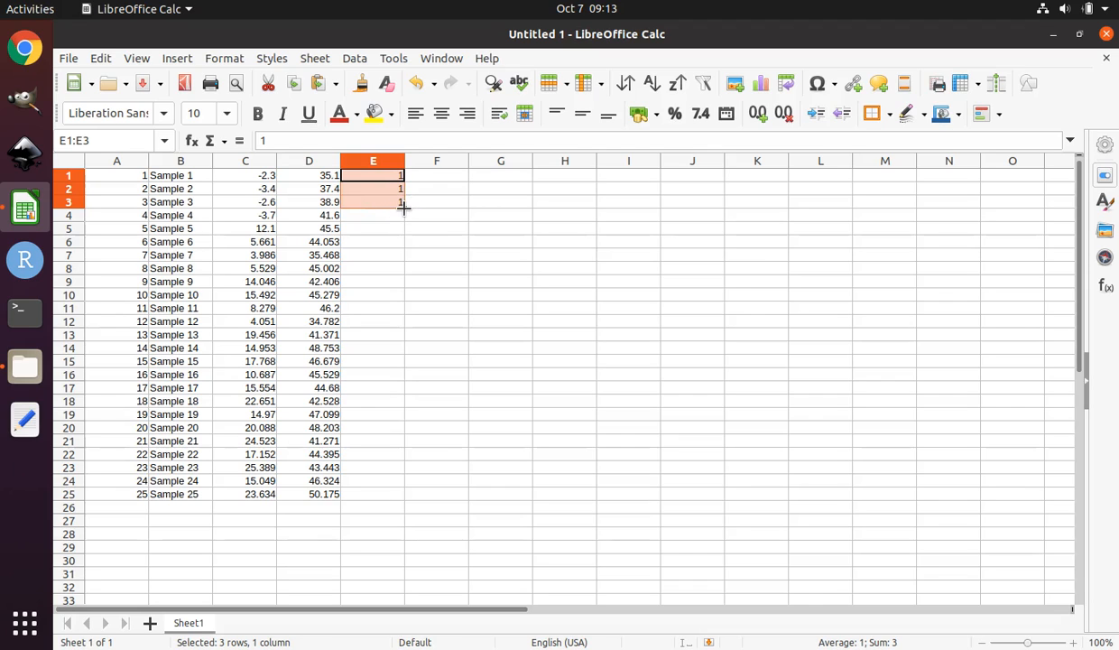
left_click_drag(403, 208, 405, 209)
left_click_drag(404, 208, 383, 497)
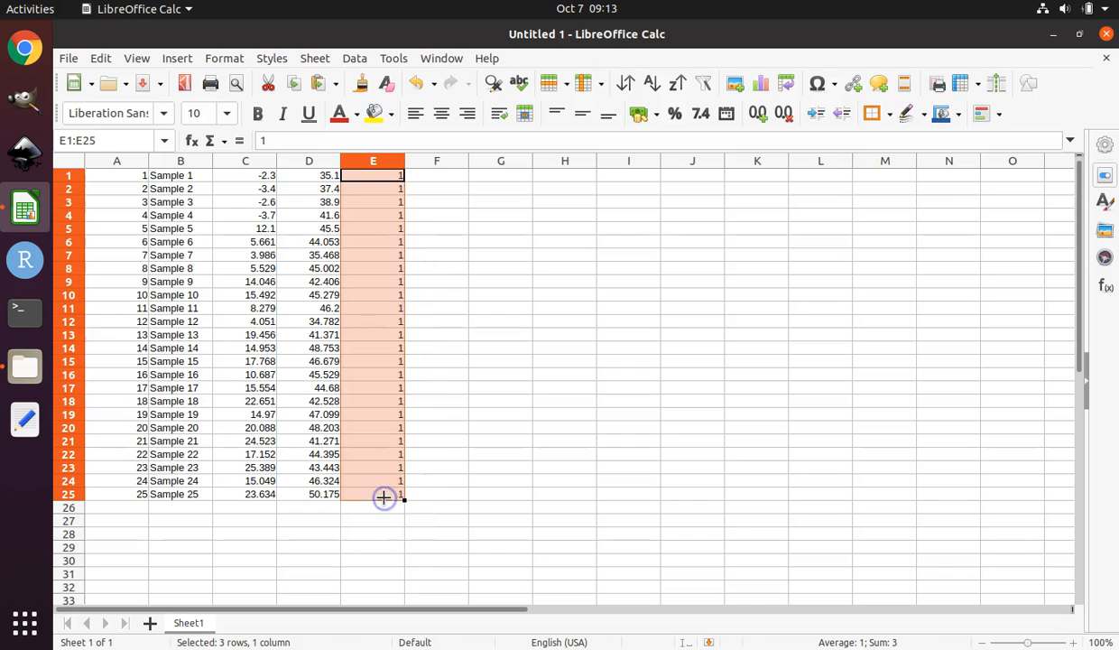
Inspect the sample name cells in column B one by one from Sample 1 downward.
left_click(356, 282)
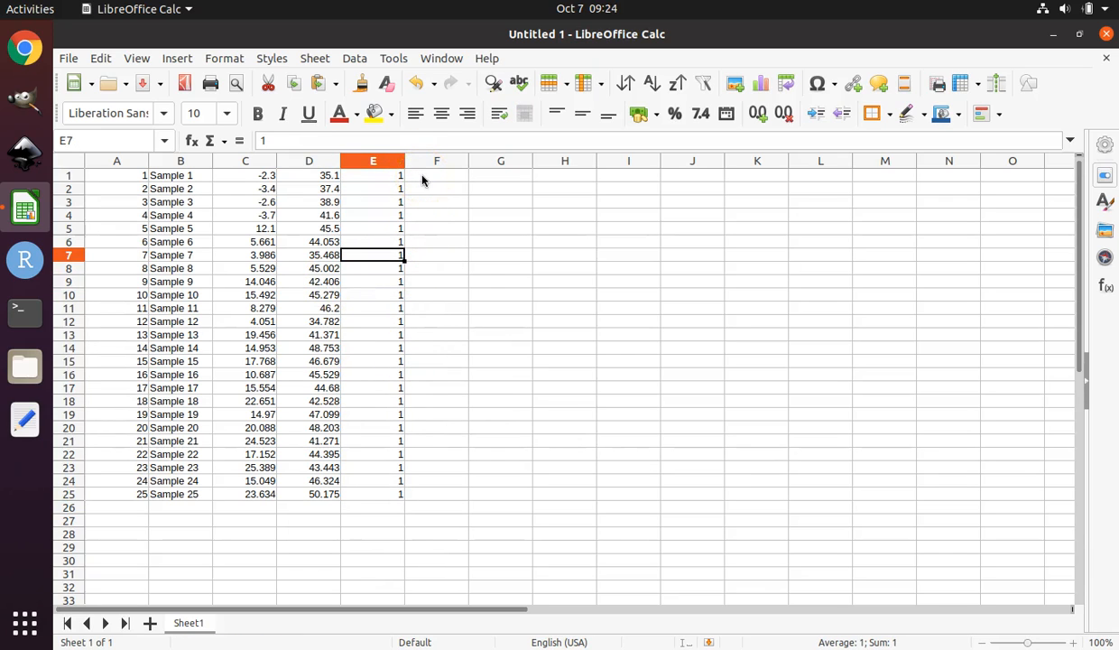
left_click(175, 176)
left_click(176, 189)
left_click(177, 200)
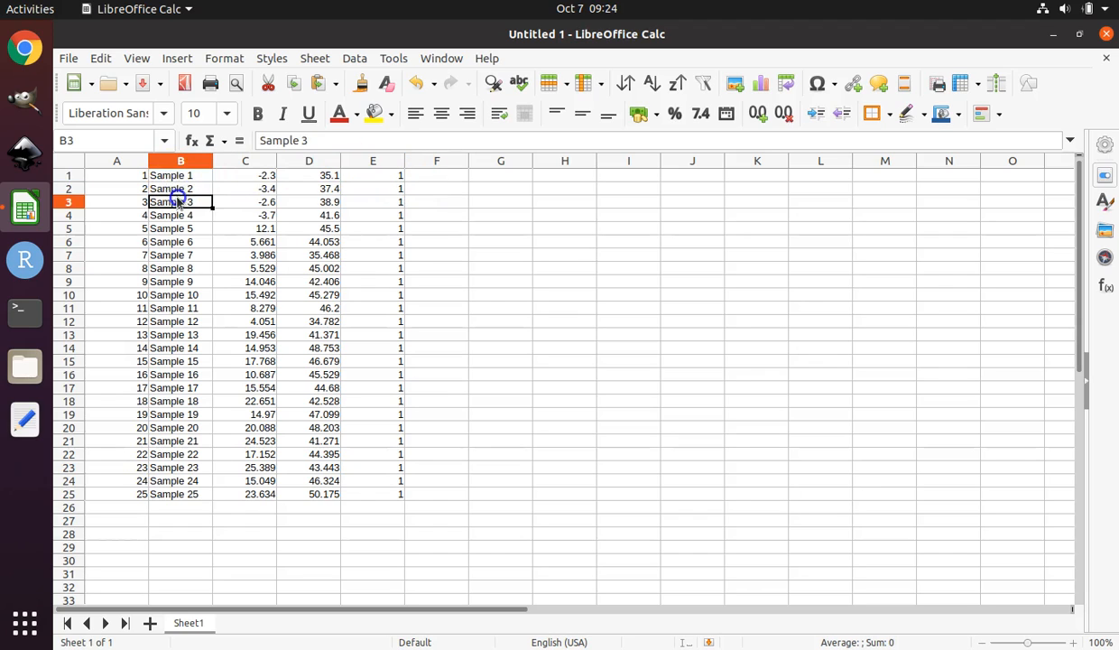
left_click(177, 215)
left_click(179, 228)
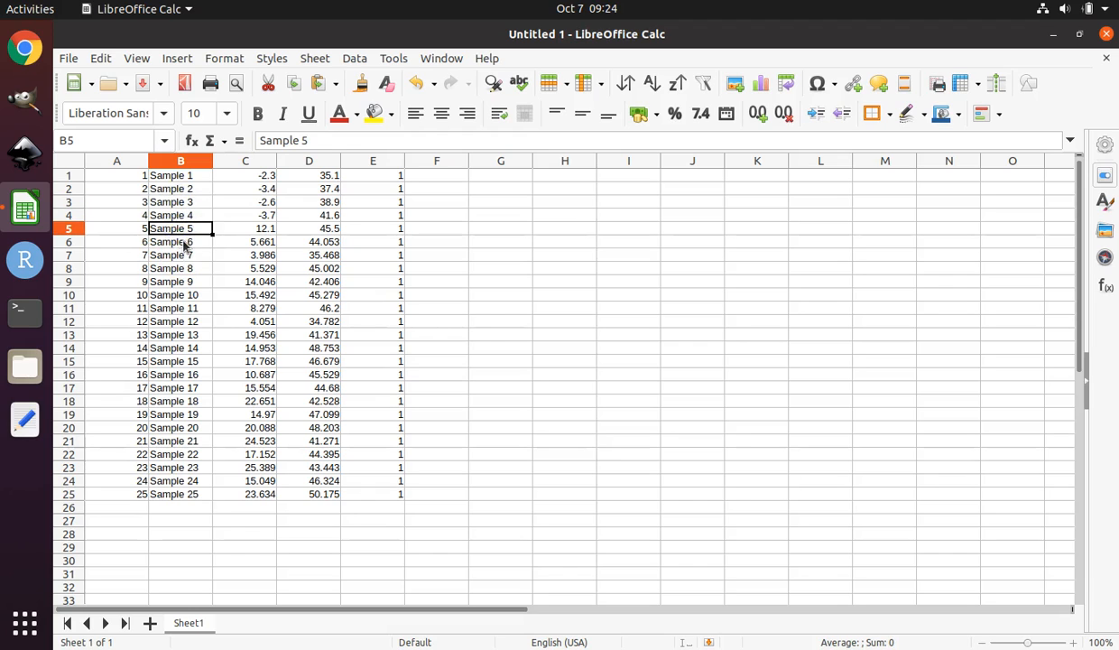
left_click(184, 243)
left_click(182, 255)
left_click(183, 268)
left_click(184, 281)
left_click(185, 294)
left_click(188, 333)
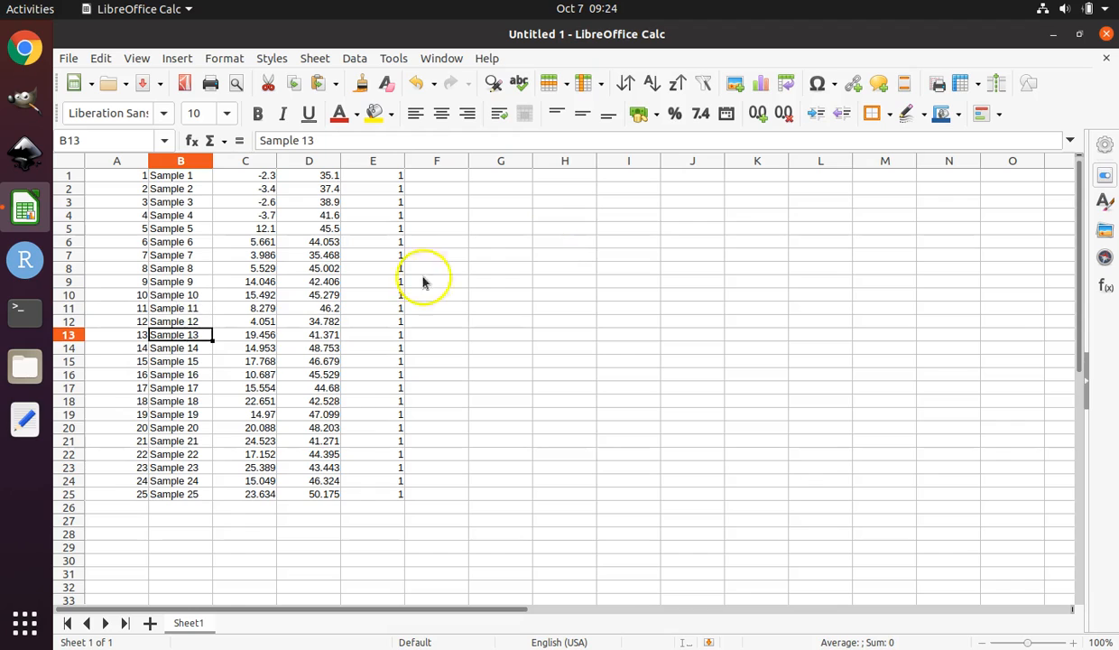
Enter the formula =CHAR(34) & B1 & CHAR(34) in cell F1 to wrap the sample name in quotes.
left_click(443, 176)
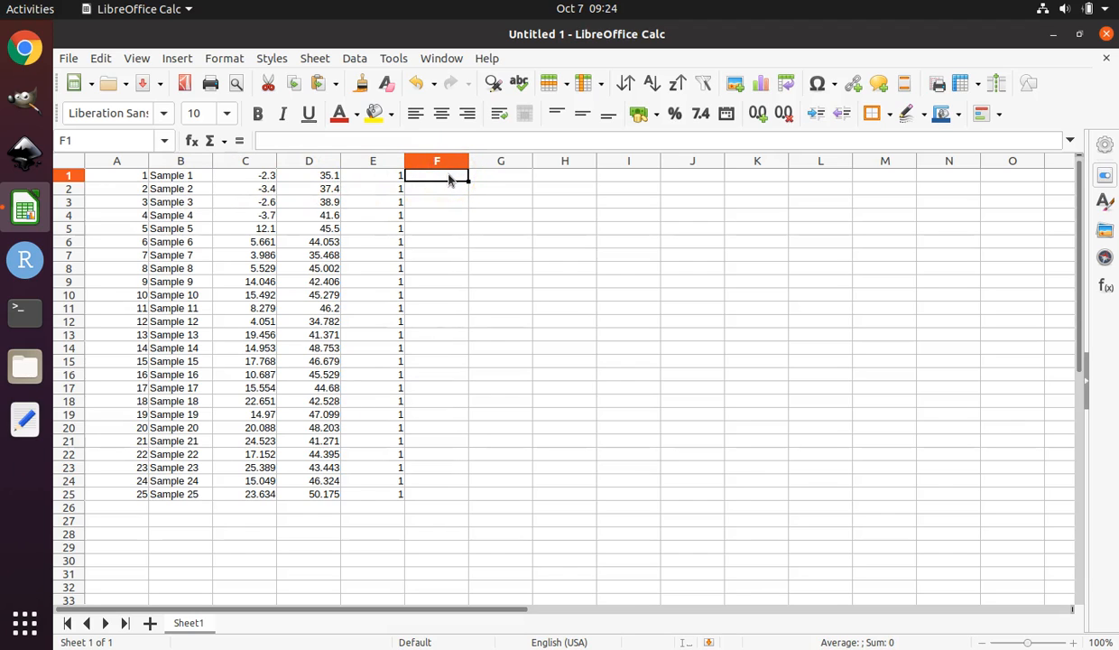
type("=")
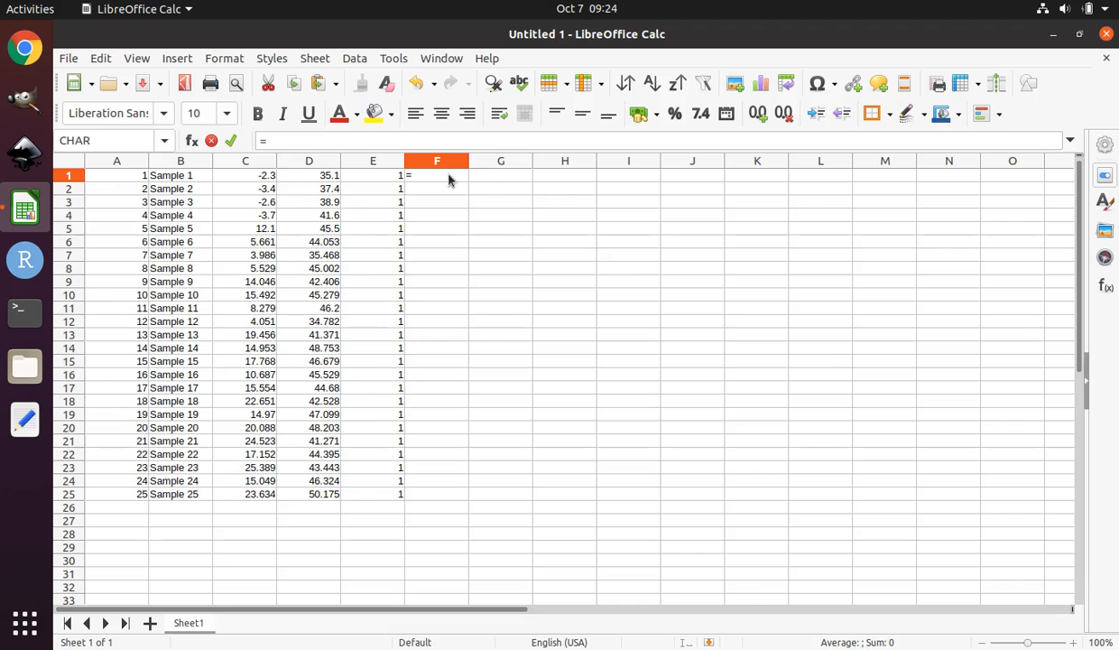
type("char")
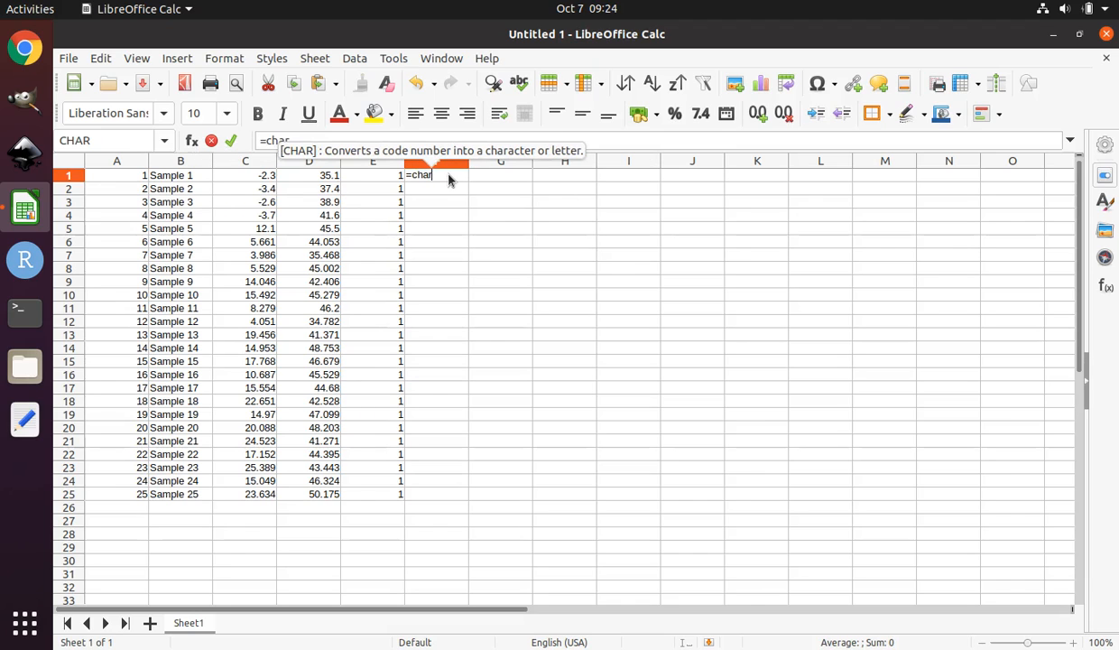
type("(34) &")
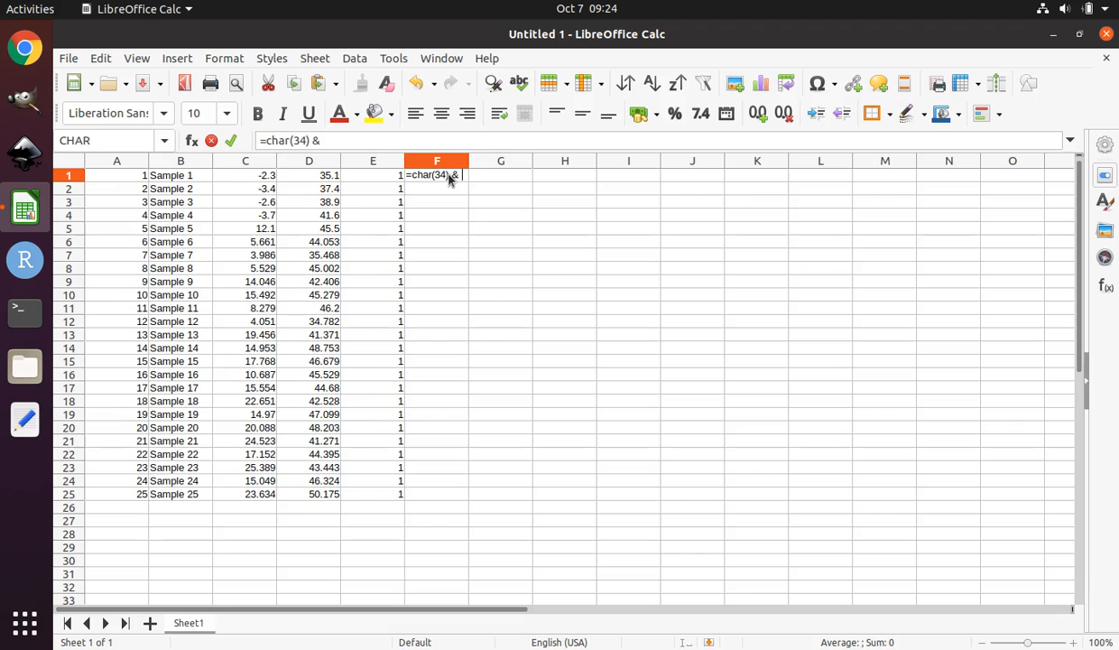
left_click(181, 180)
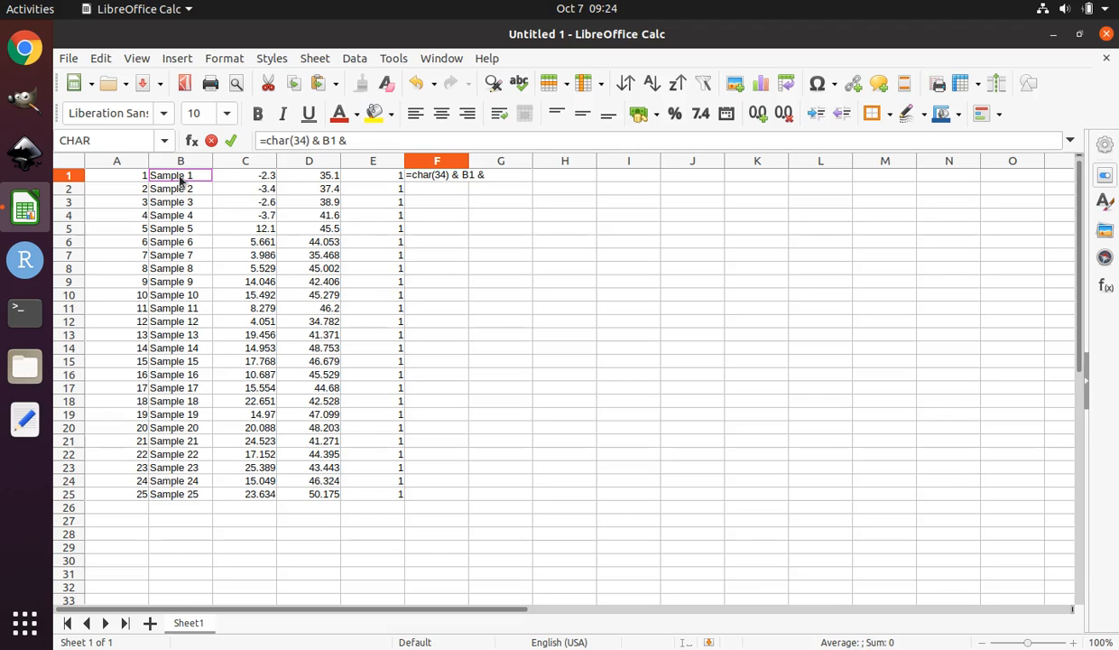
type("& char(34)")
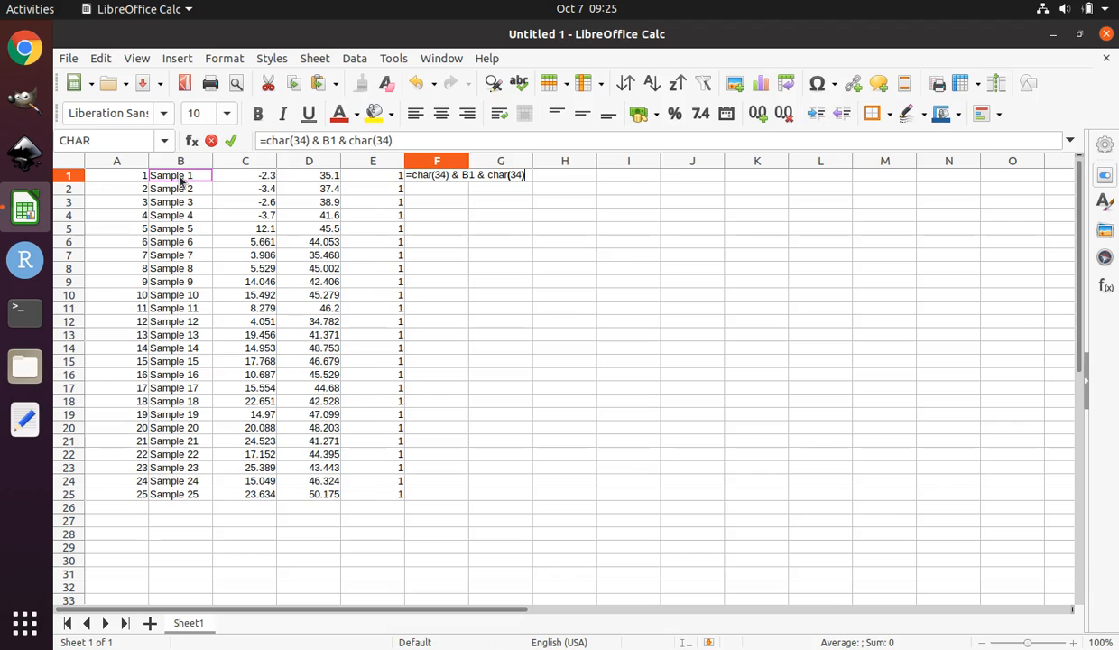
key("Return")
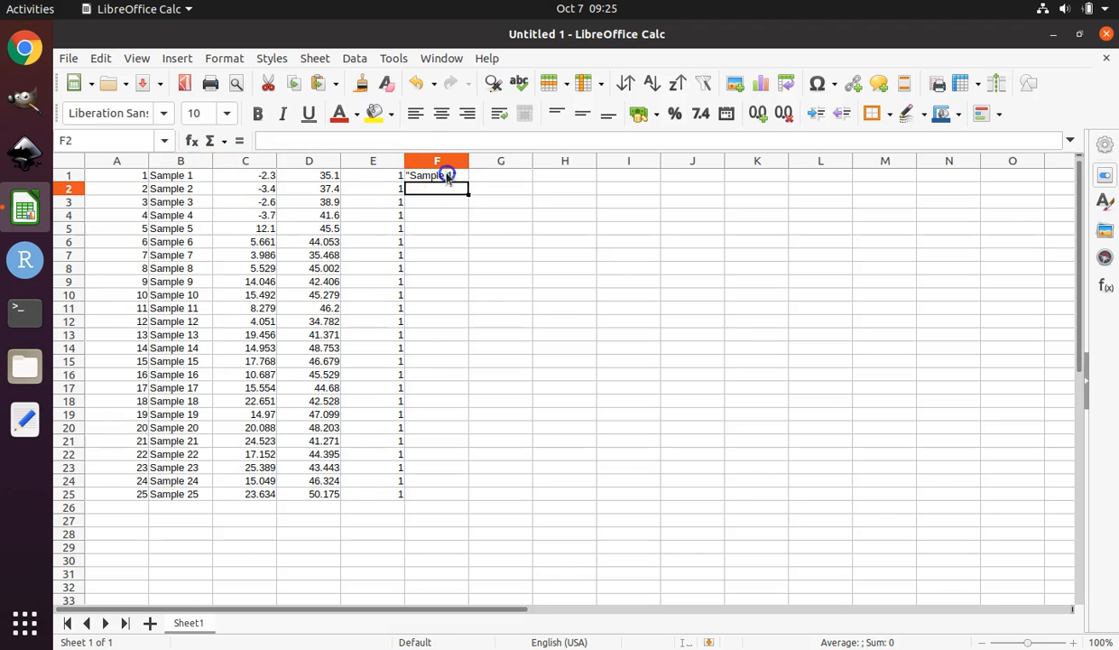
Fill the quoting formula from F1 down through F25.
left_click(446, 175)
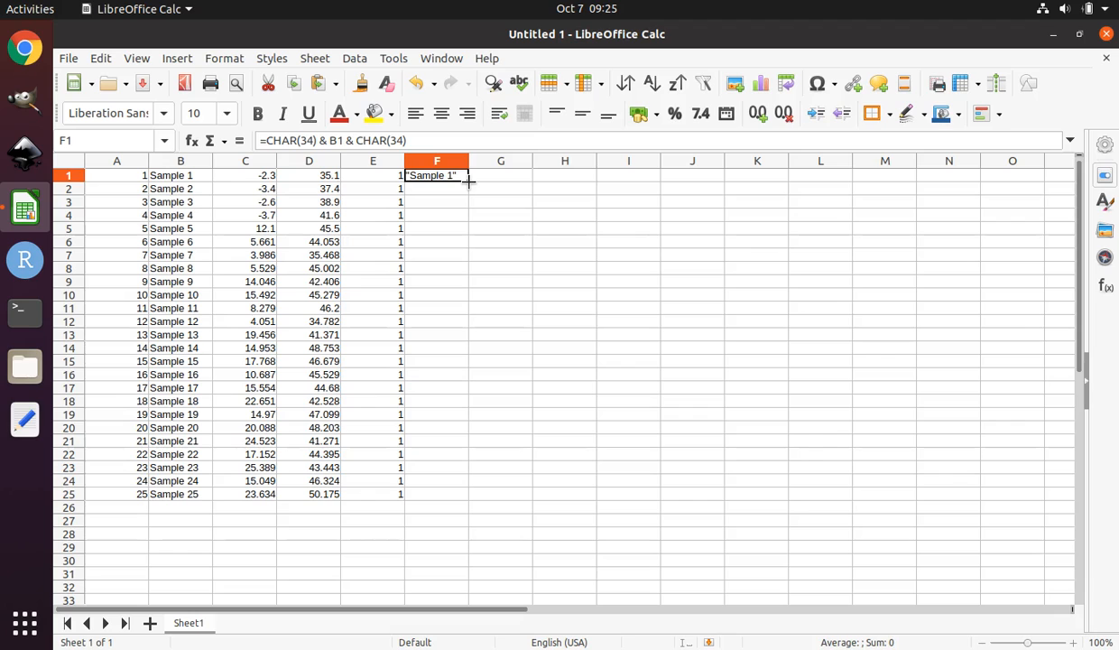
left_click_drag(468, 183, 442, 498)
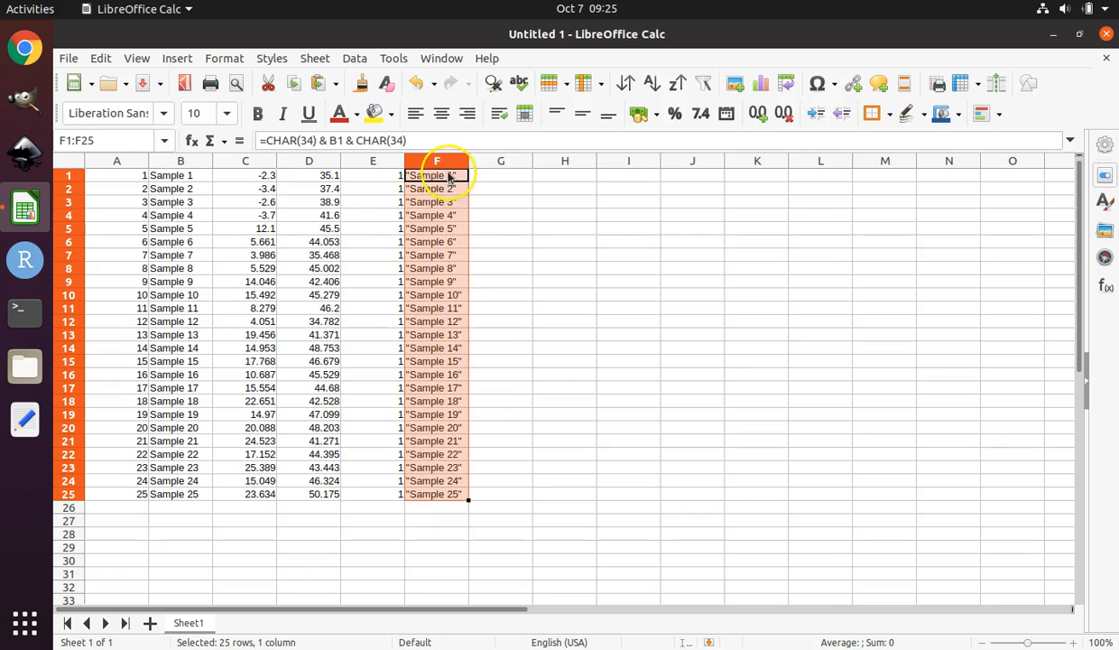
Copy the quoted sample names in F1:F25.
left_click(434, 310)
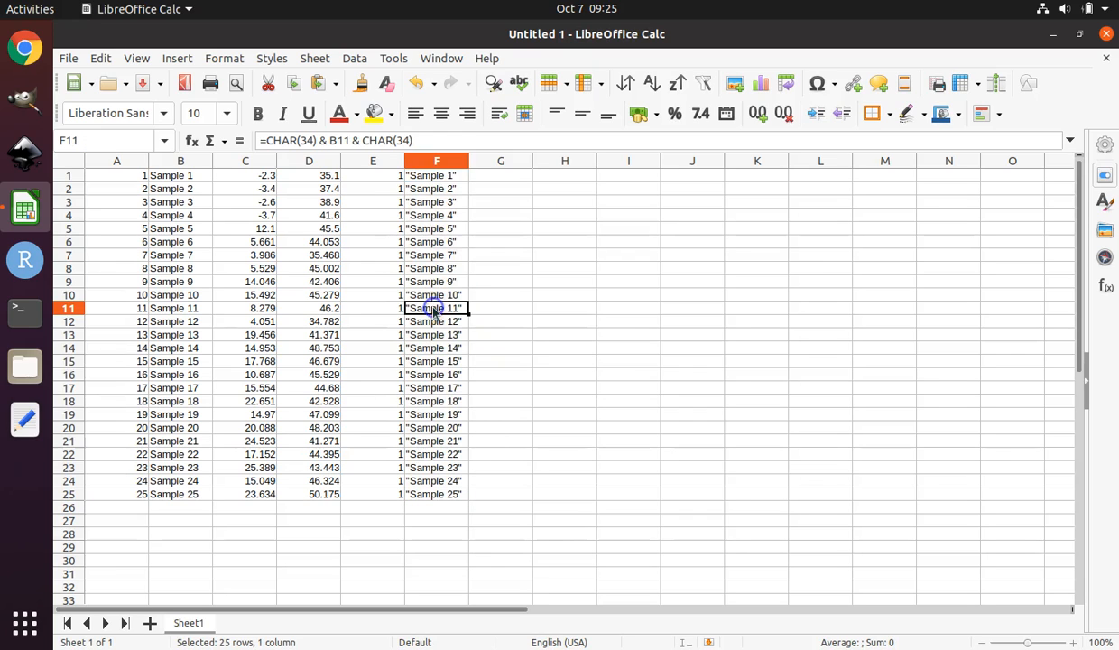
left_click_drag(437, 175, 435, 495)
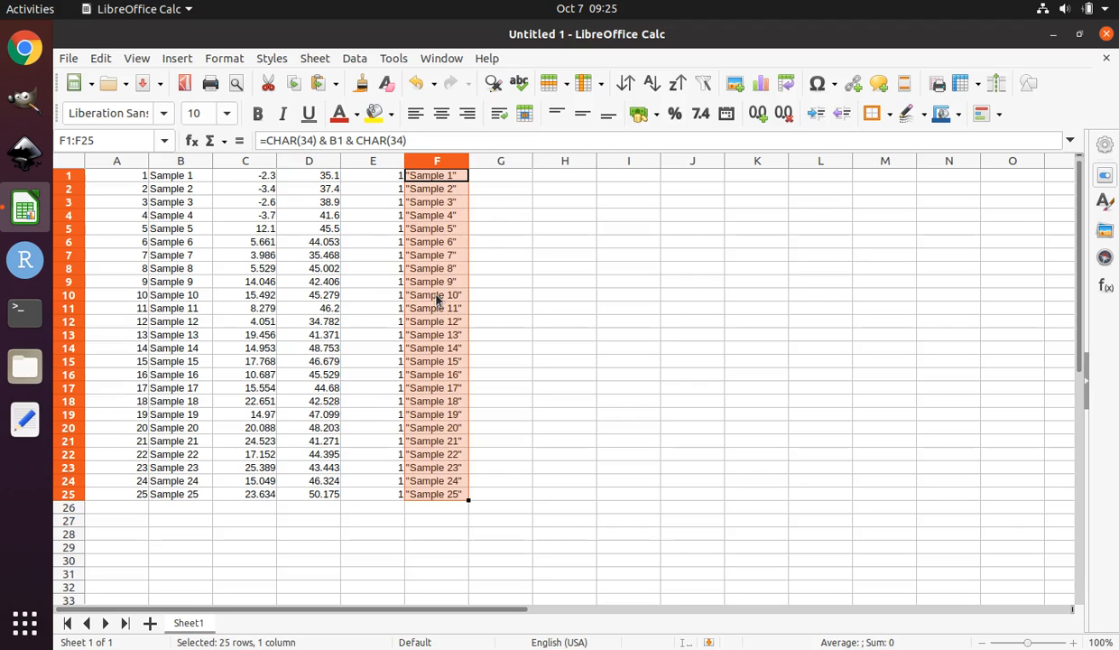
right_click(437, 298)
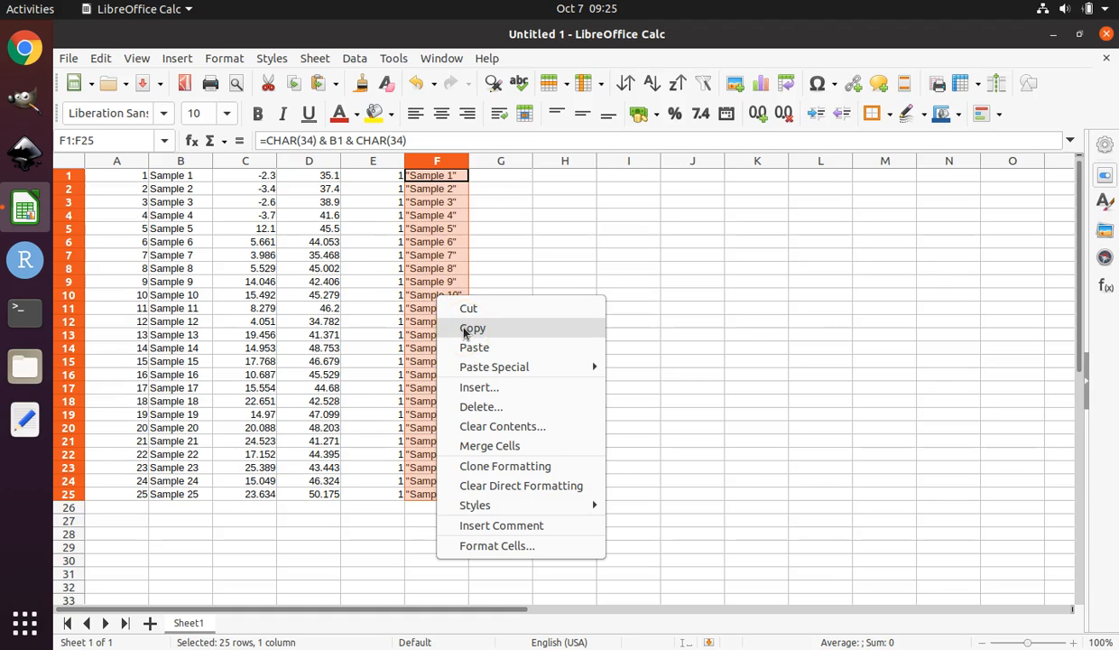
left_click(465, 330)
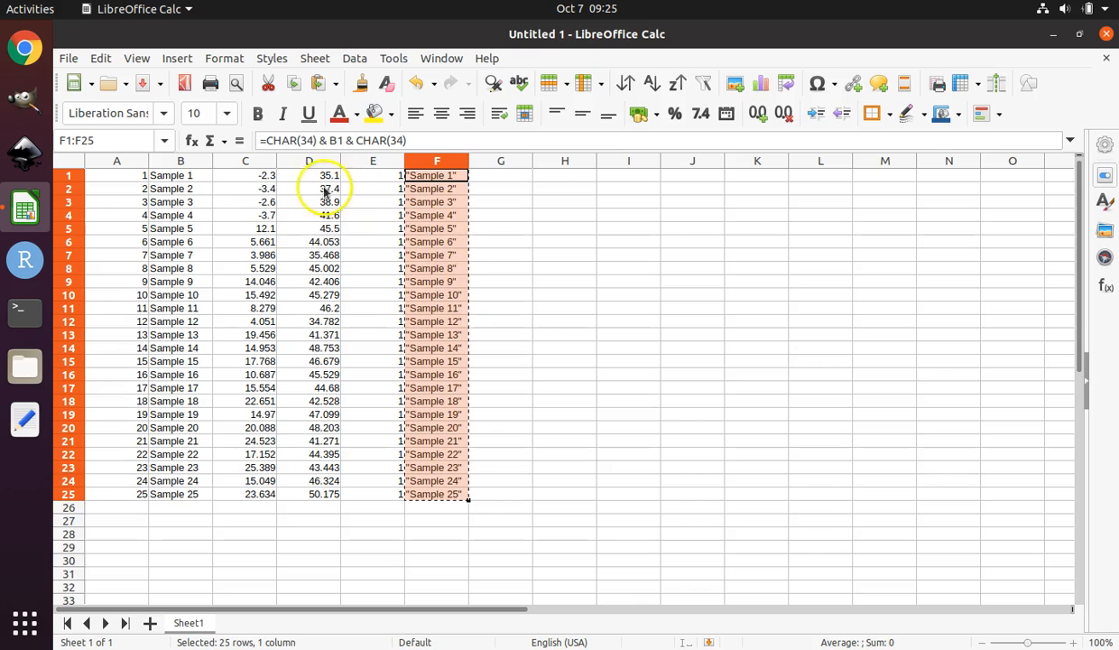
Paste only the text and number values of the quoted names over column B starting at B1, overwriting the existing names.
left_click(185, 180)
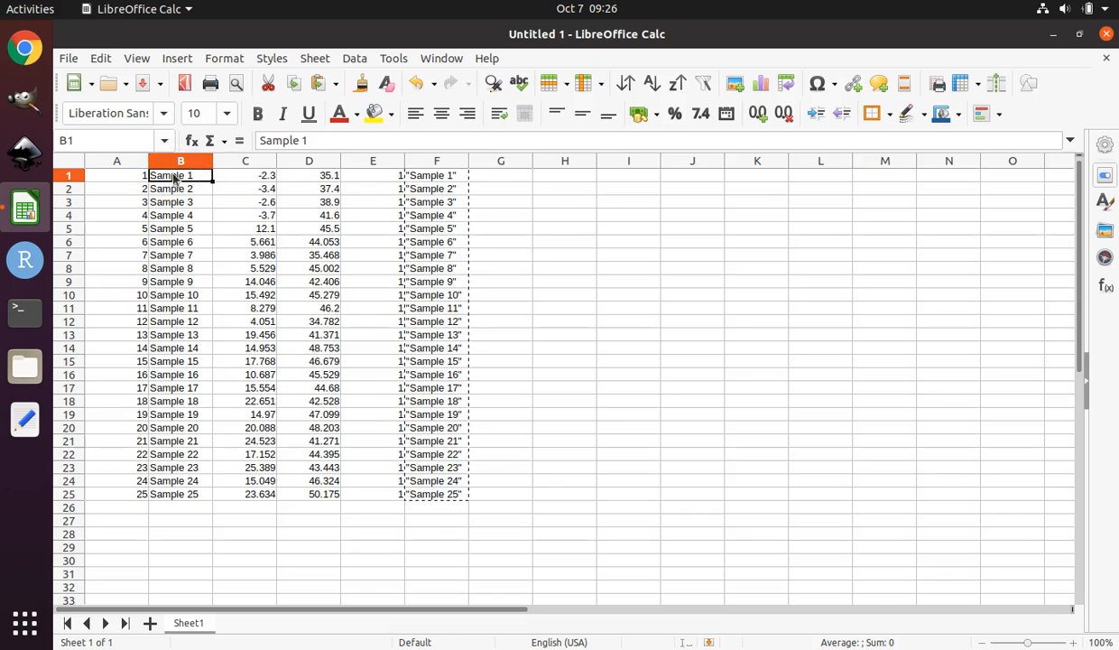
right_click(174, 178)
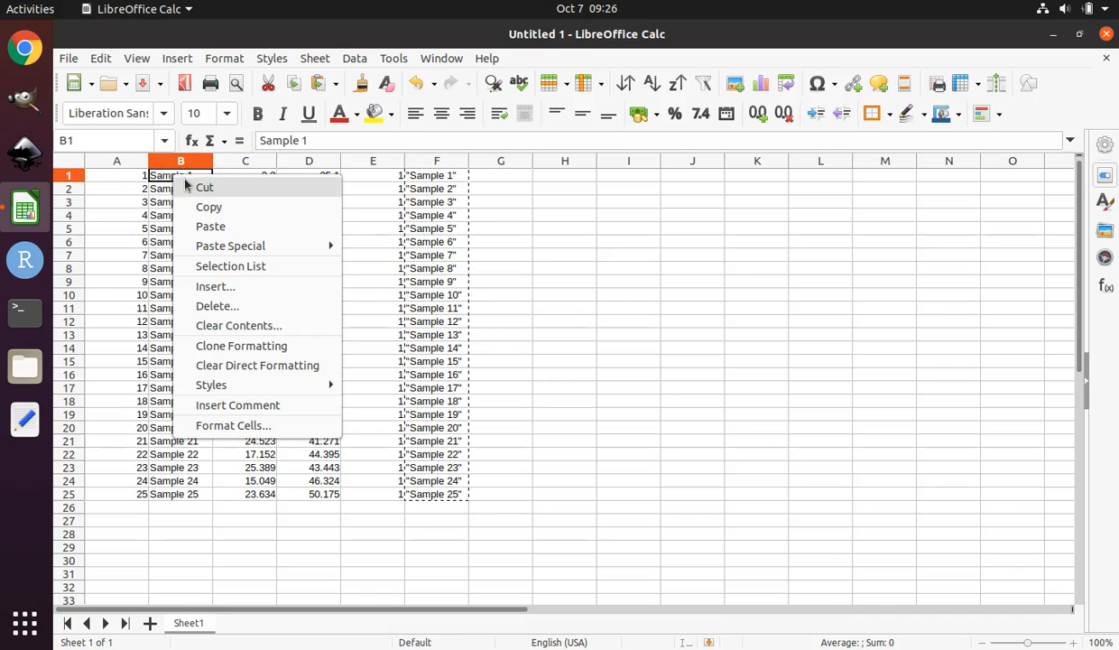
mouse_move(204, 244)
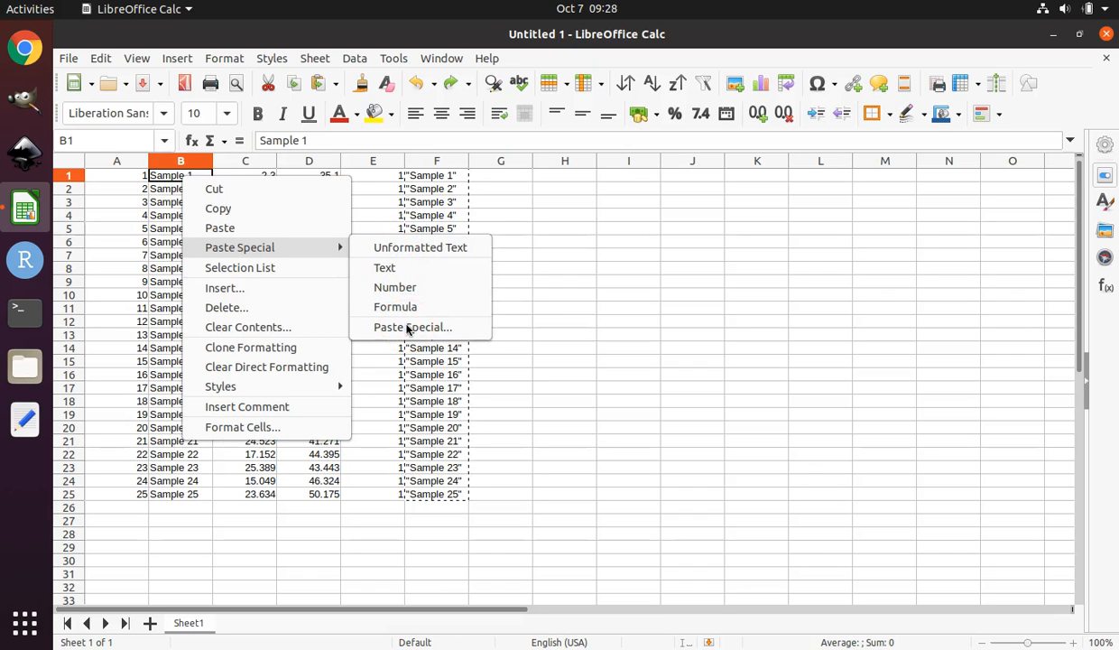
left_click(407, 328)
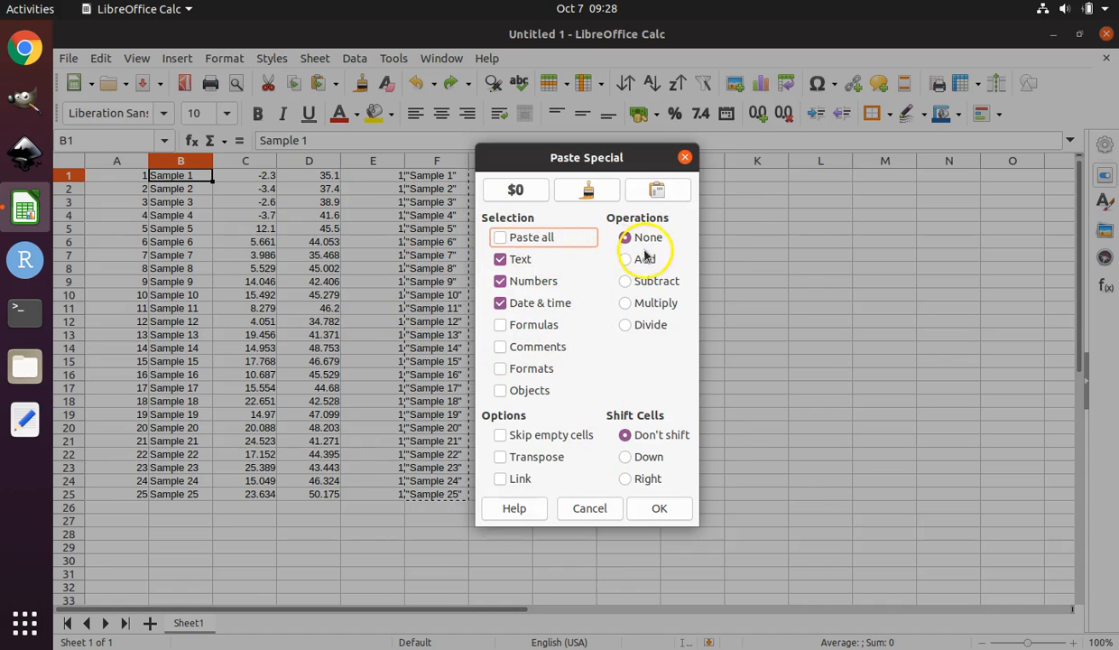
left_click(650, 512)
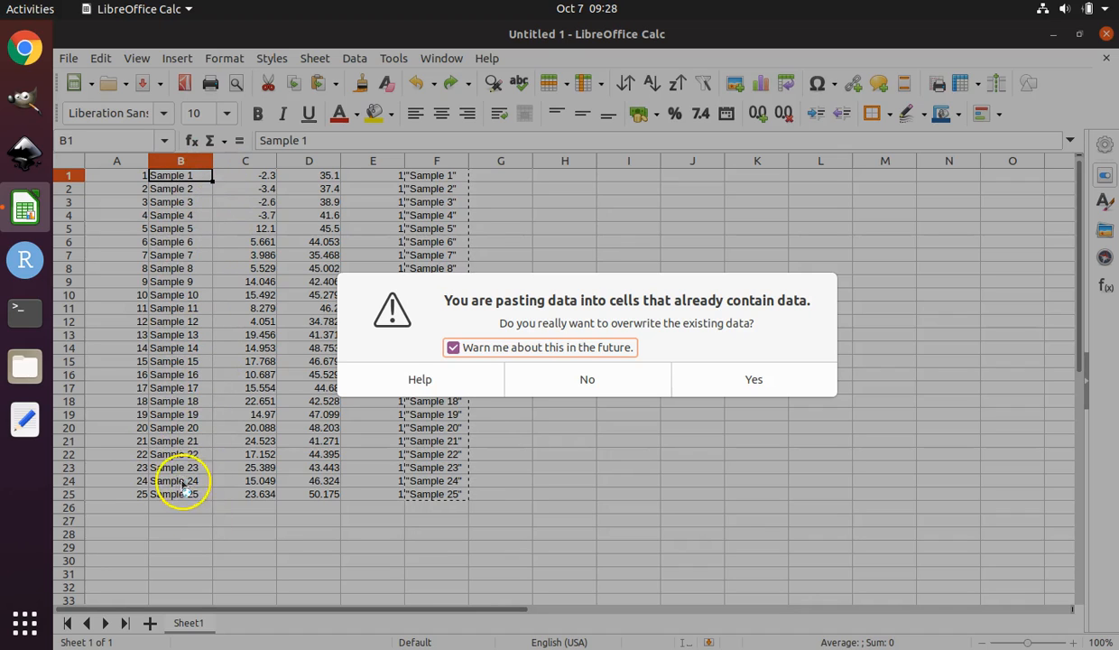
left_click(756, 380)
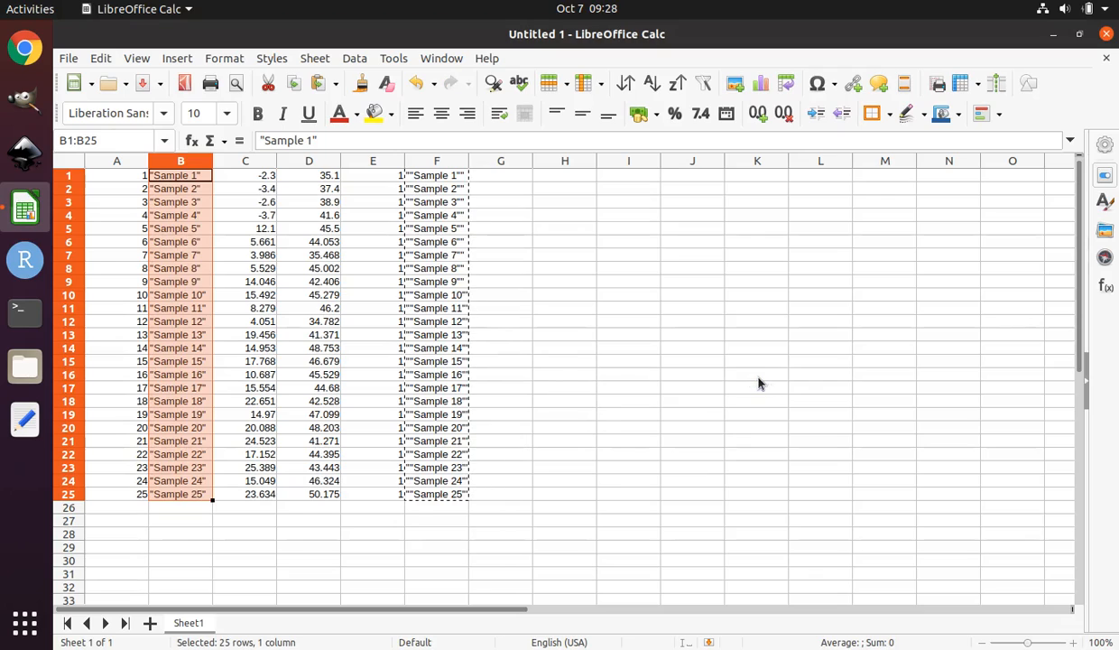
left_click(175, 178)
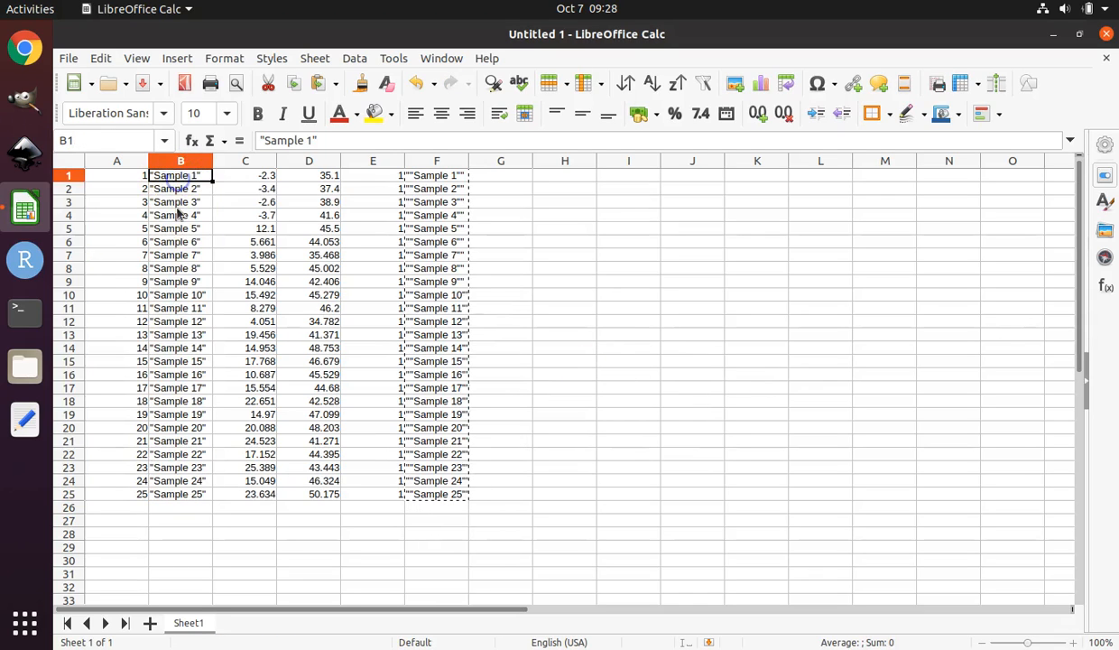
left_click(174, 202)
left_click(173, 334)
left_click(191, 494)
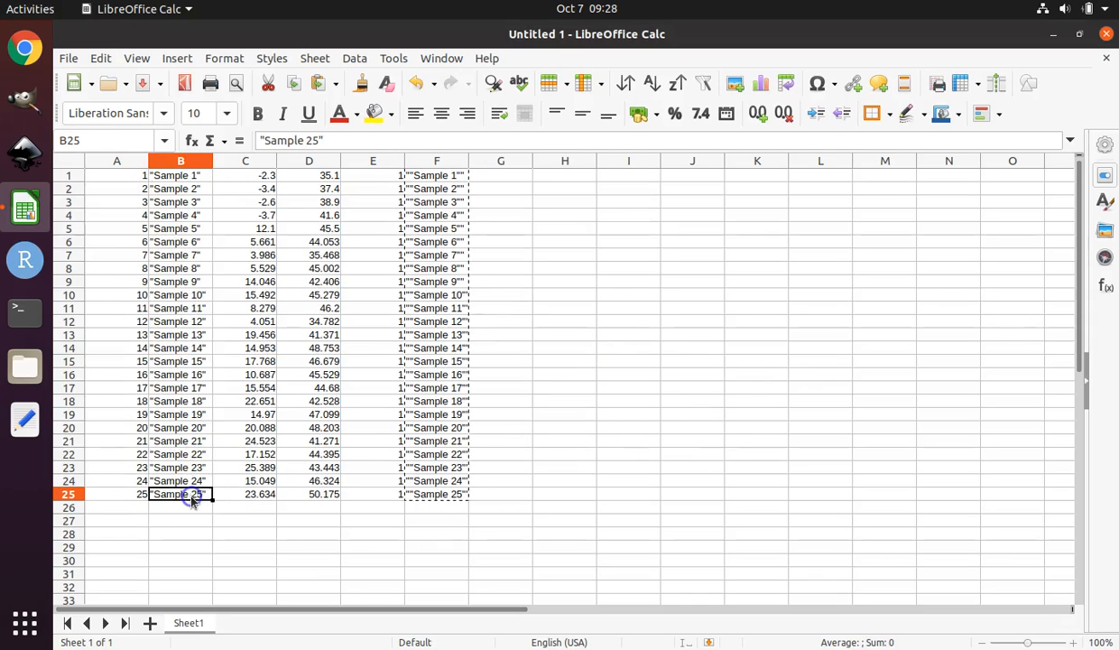
Delete column F with the quoting formulas.
left_click(439, 176)
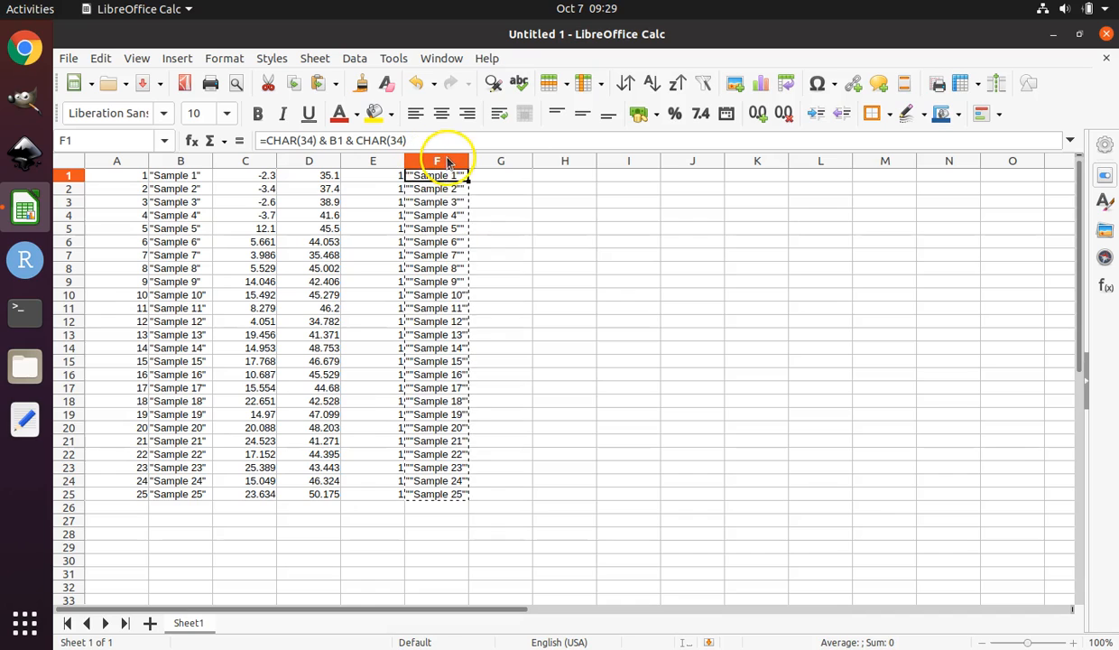
left_click(438, 162)
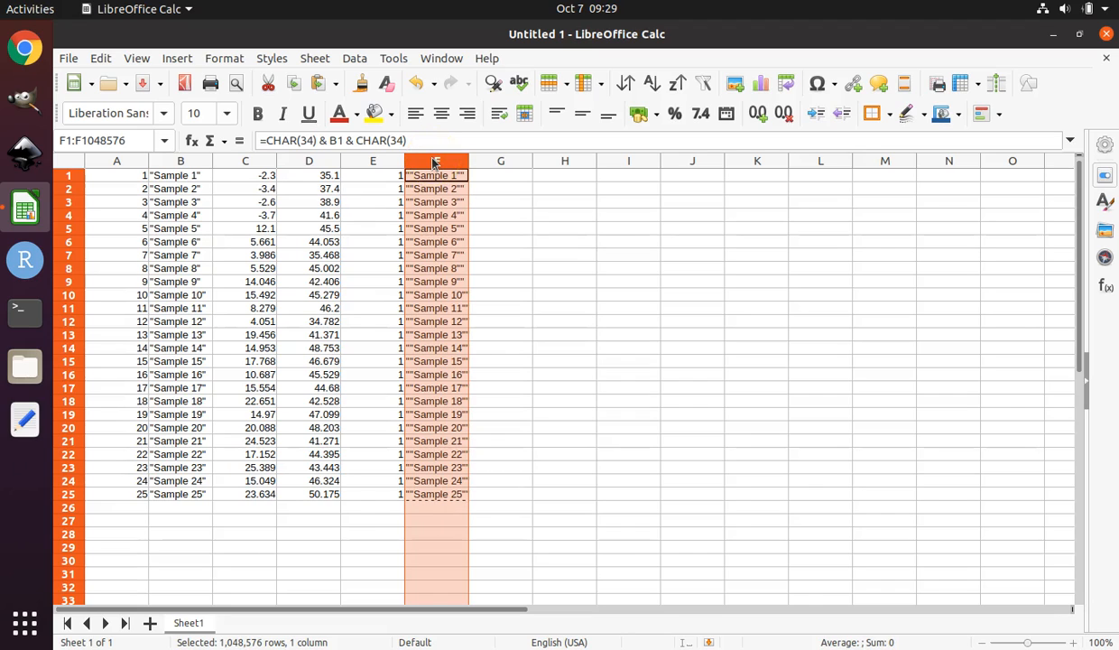
right_click(434, 162)
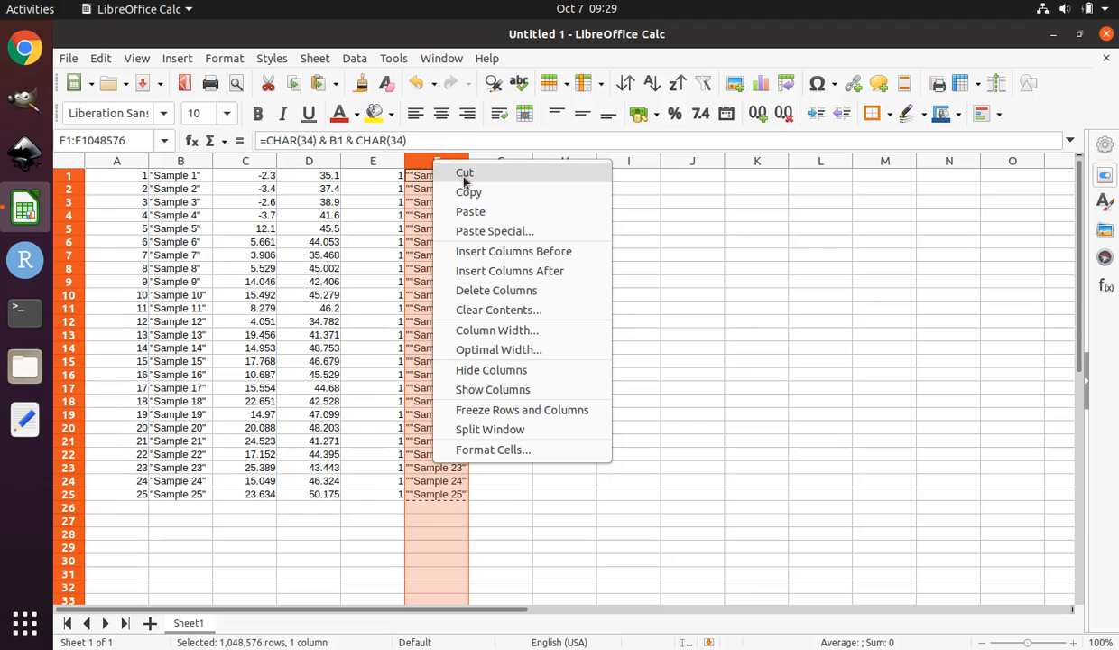
left_click(488, 289)
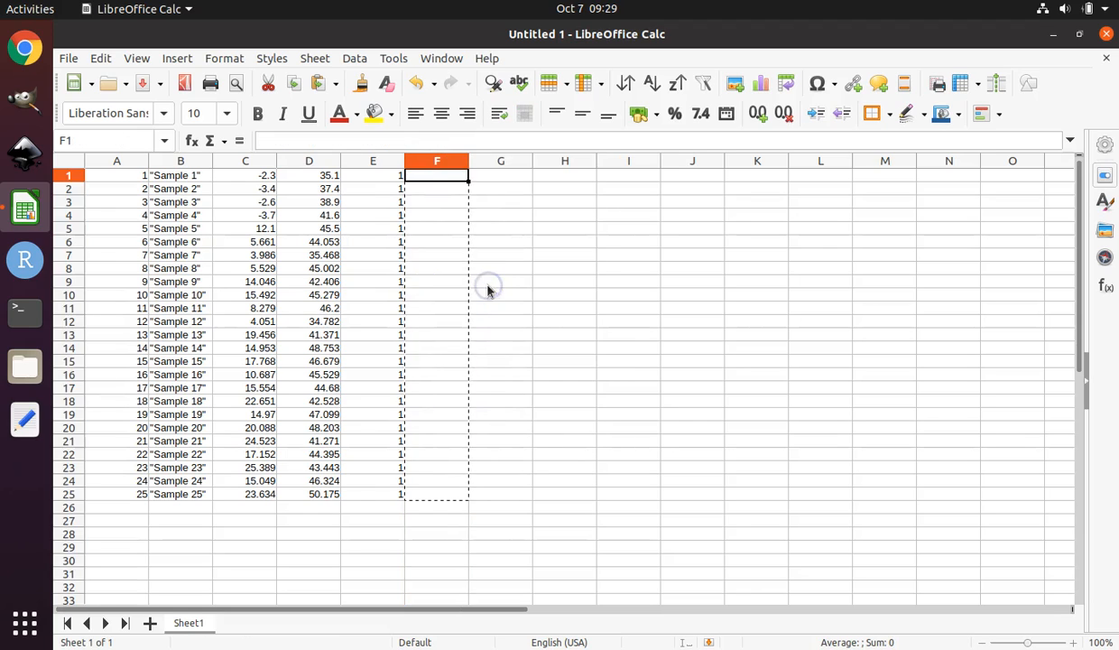
Start saving a copy of the sheet and browse to the home folder's bin/SAMOVA_12_02 directory.
left_click(388, 242)
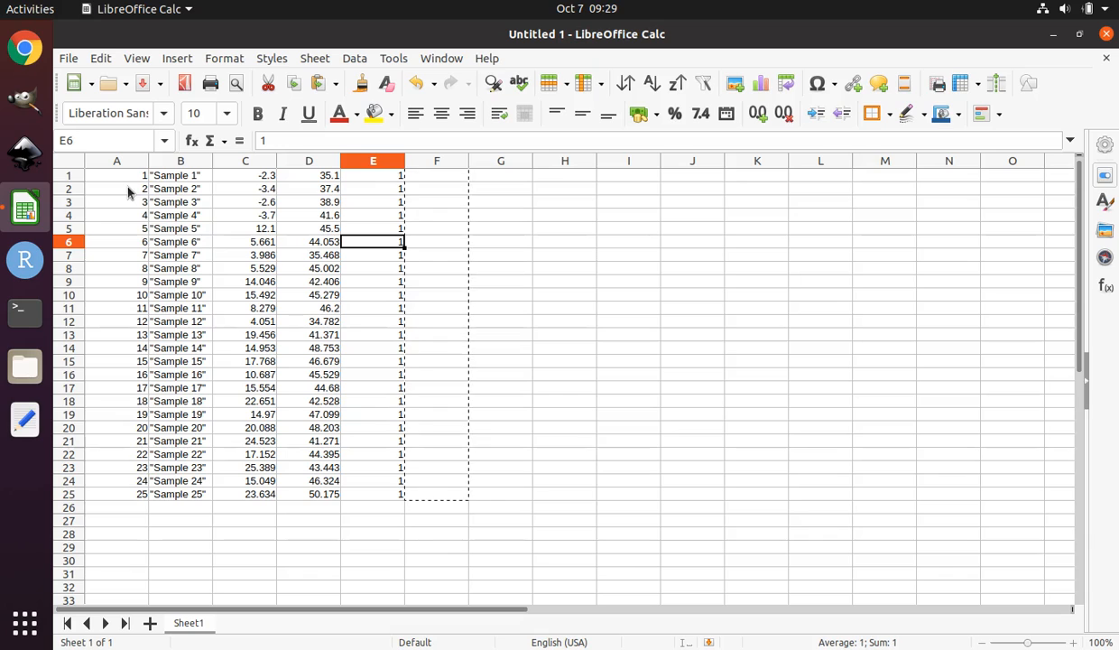
left_click(71, 60)
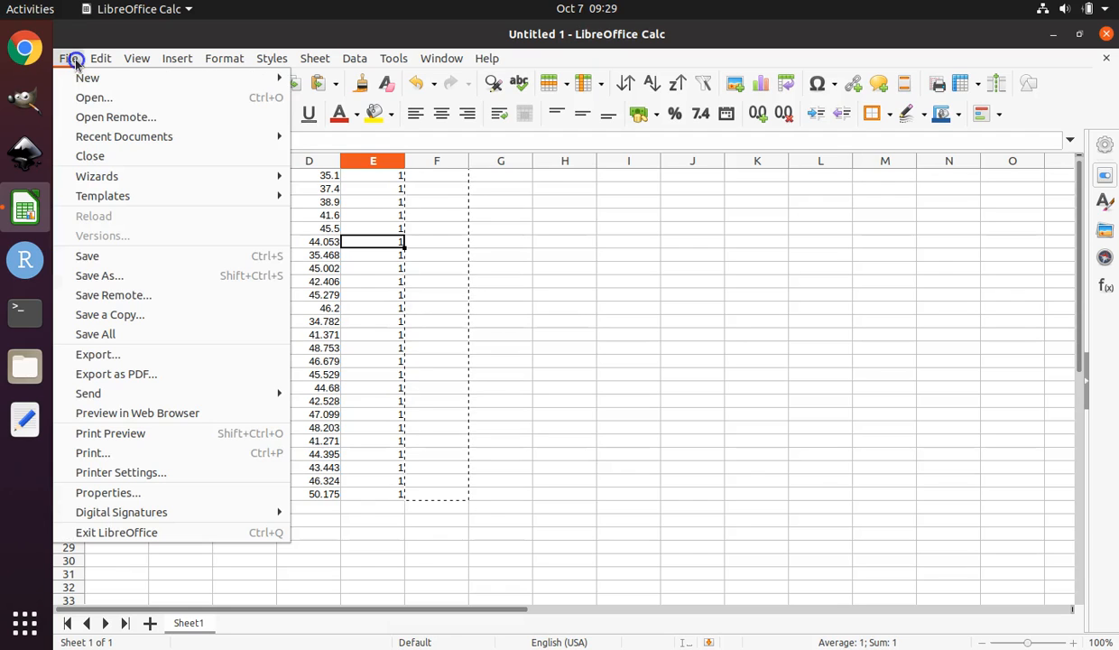
left_click(153, 314)
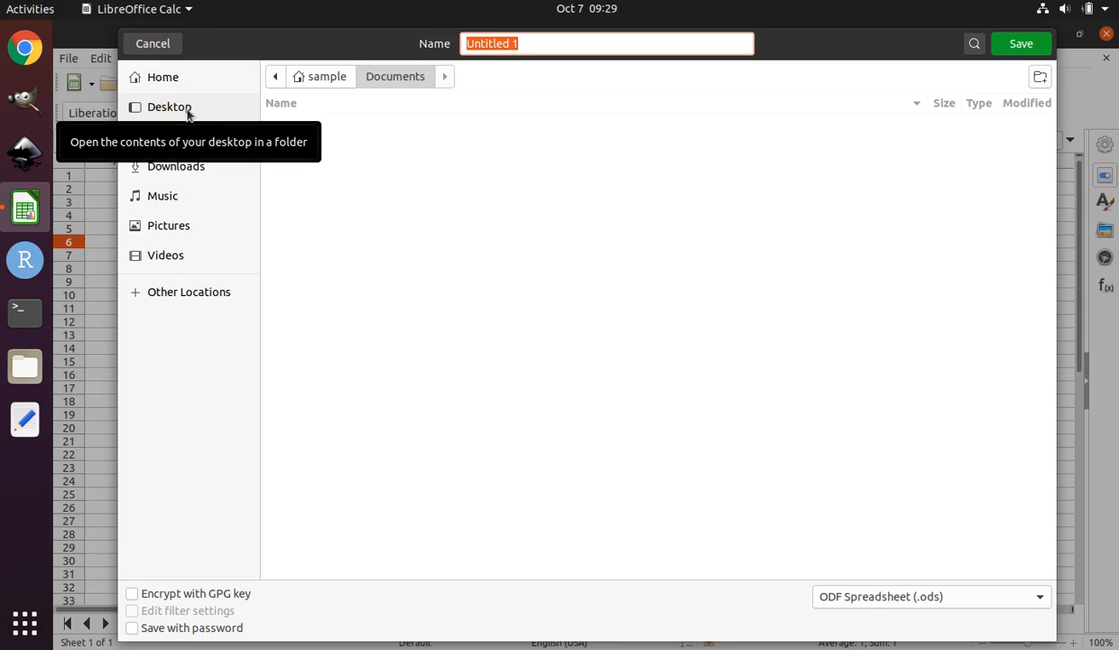
left_click(179, 79)
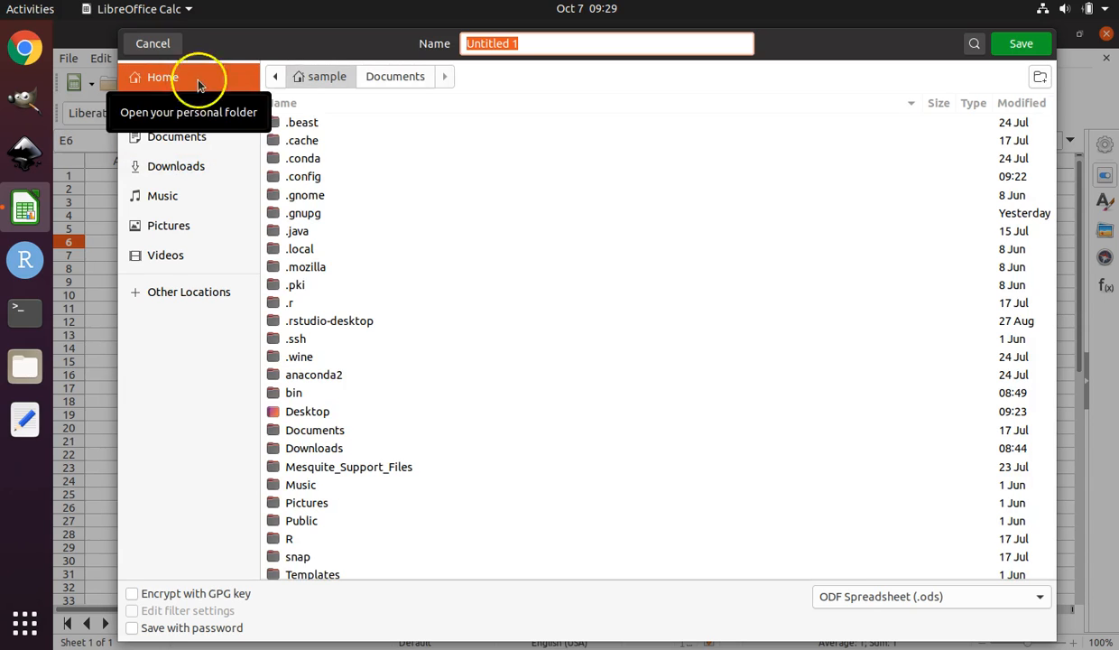
left_click(323, 395)
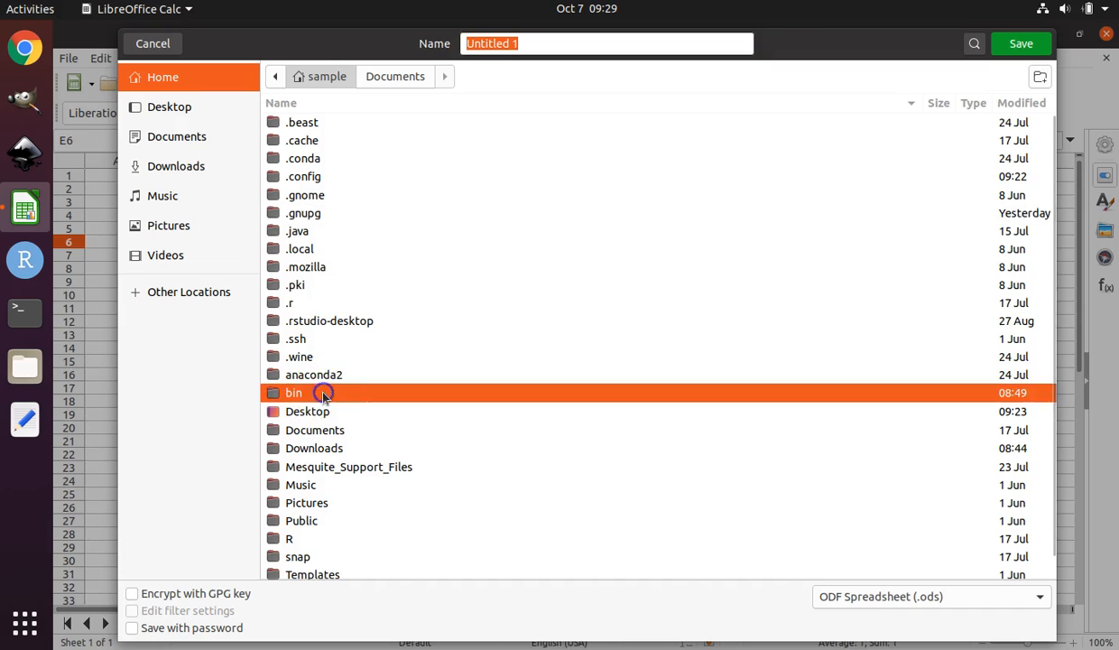
double_click(323, 394)
left_click(327, 301)
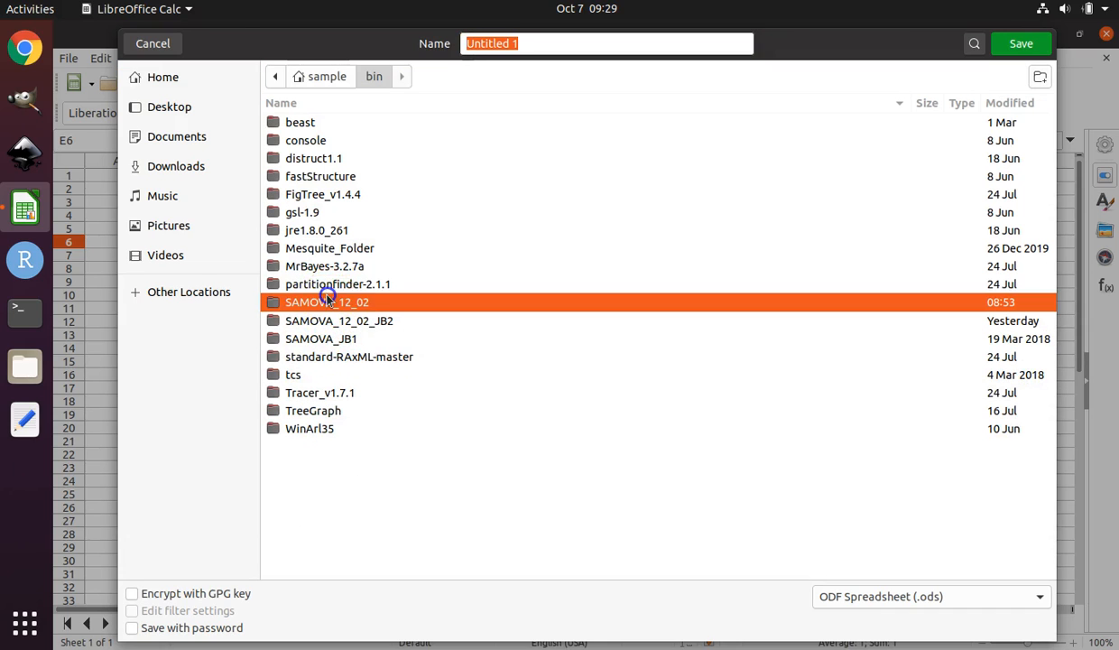
left_click(396, 306)
double_click(396, 306)
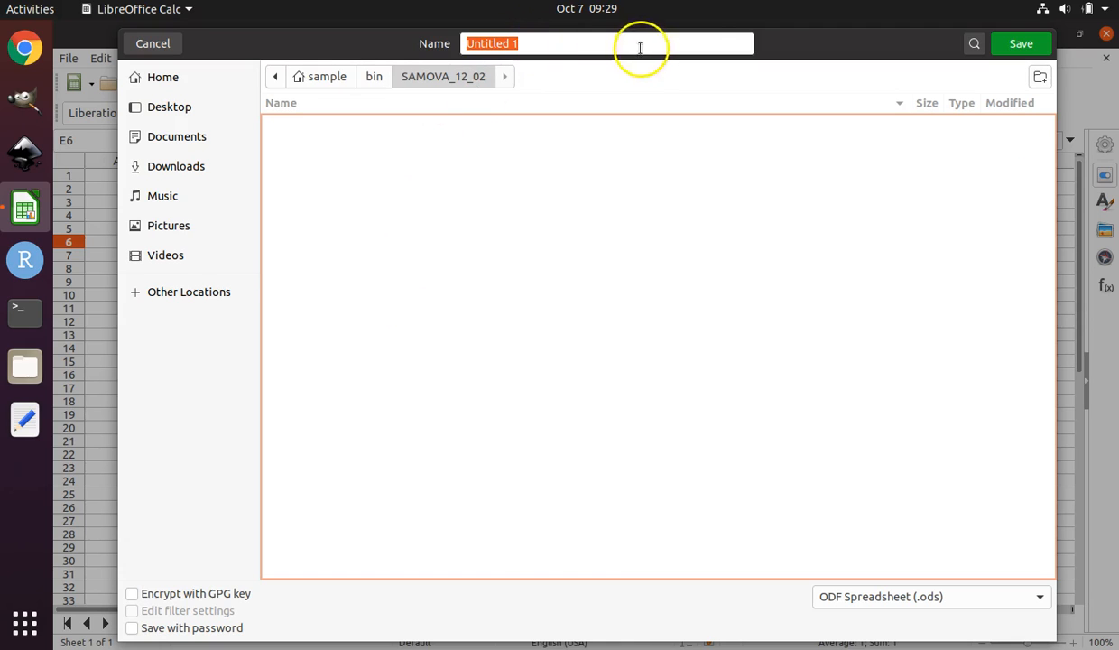
Choose the Text CSV (.csv) file type and save the copy there with its default name.
left_click(1041, 600)
mouse_move(950, 640)
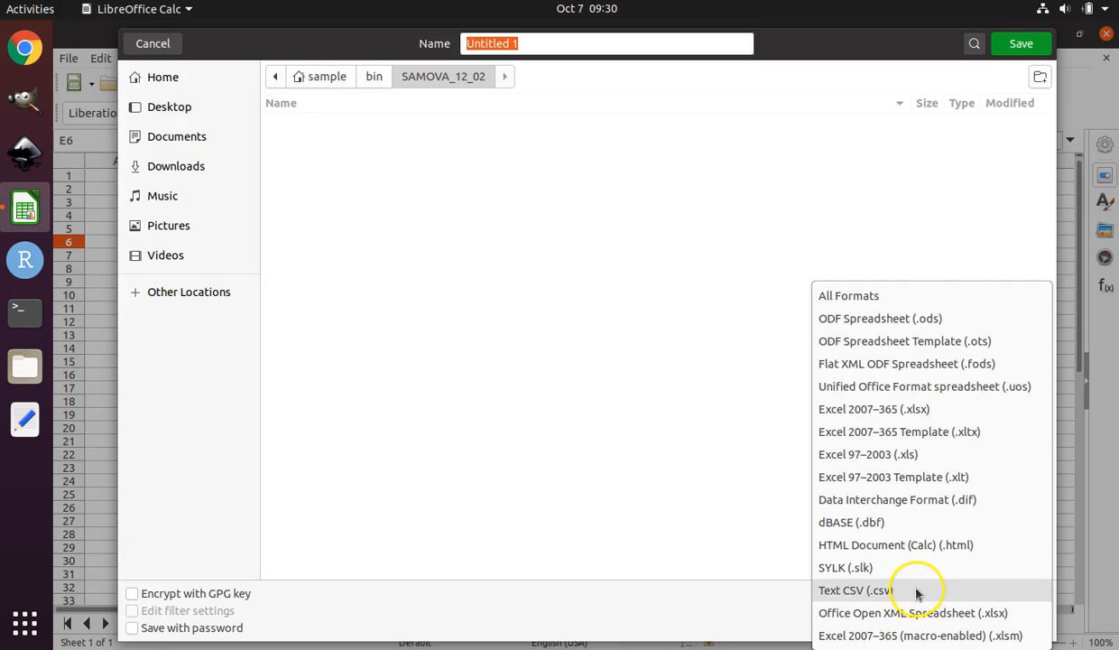
left_click(917, 590)
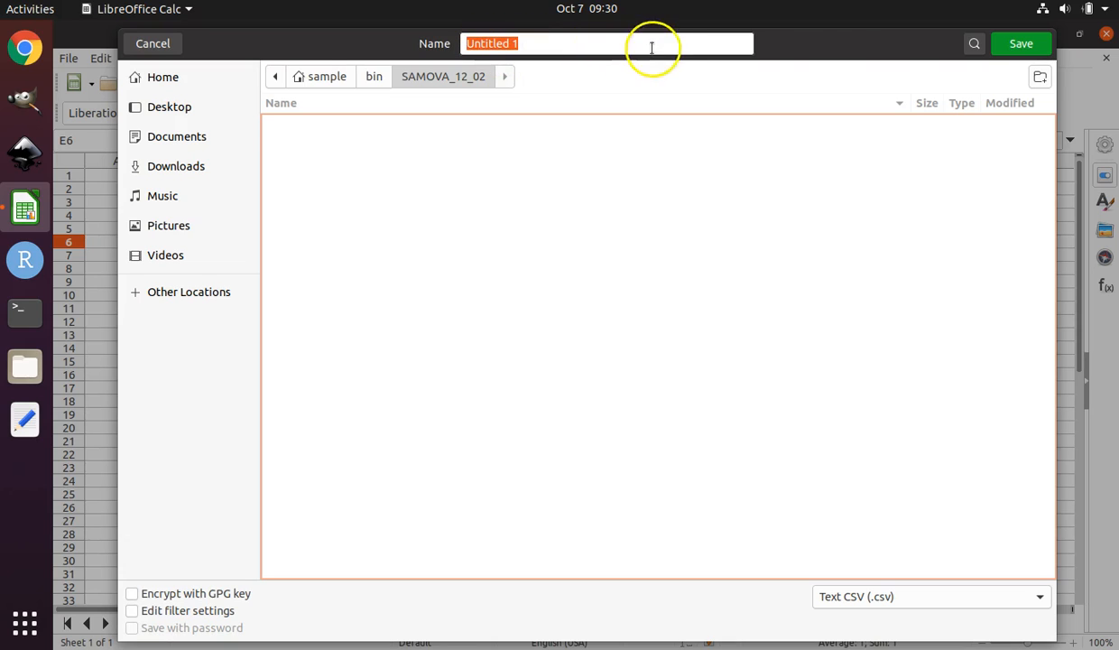
left_click(1031, 50)
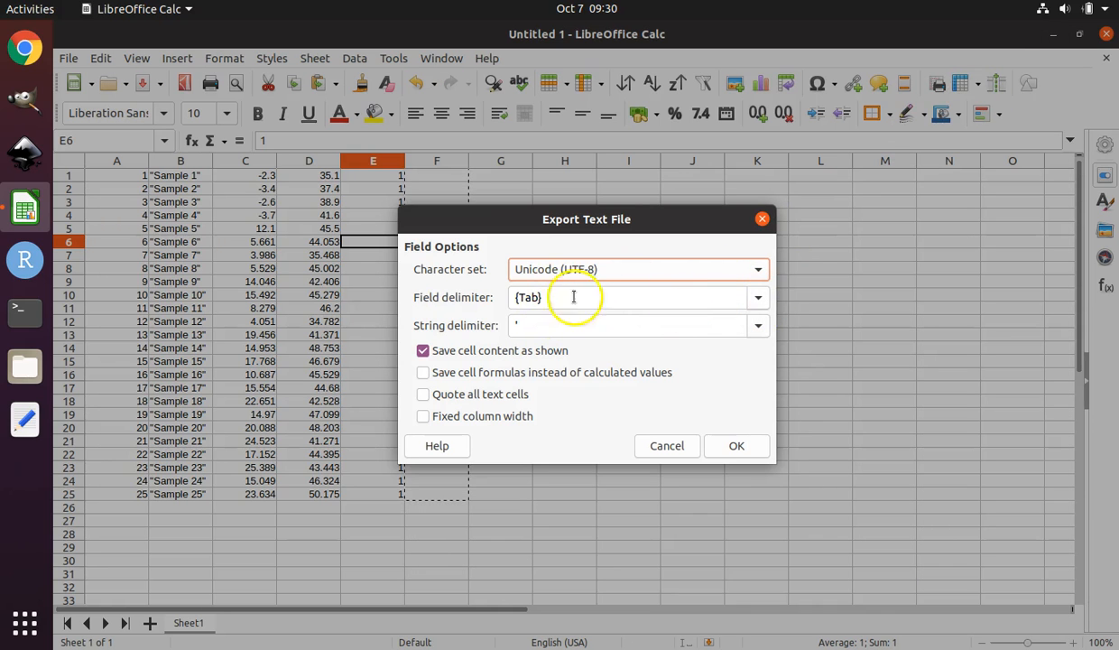
Try setting the field delimiter to a comma and the string delimiter to a double quote.
left_click(757, 301)
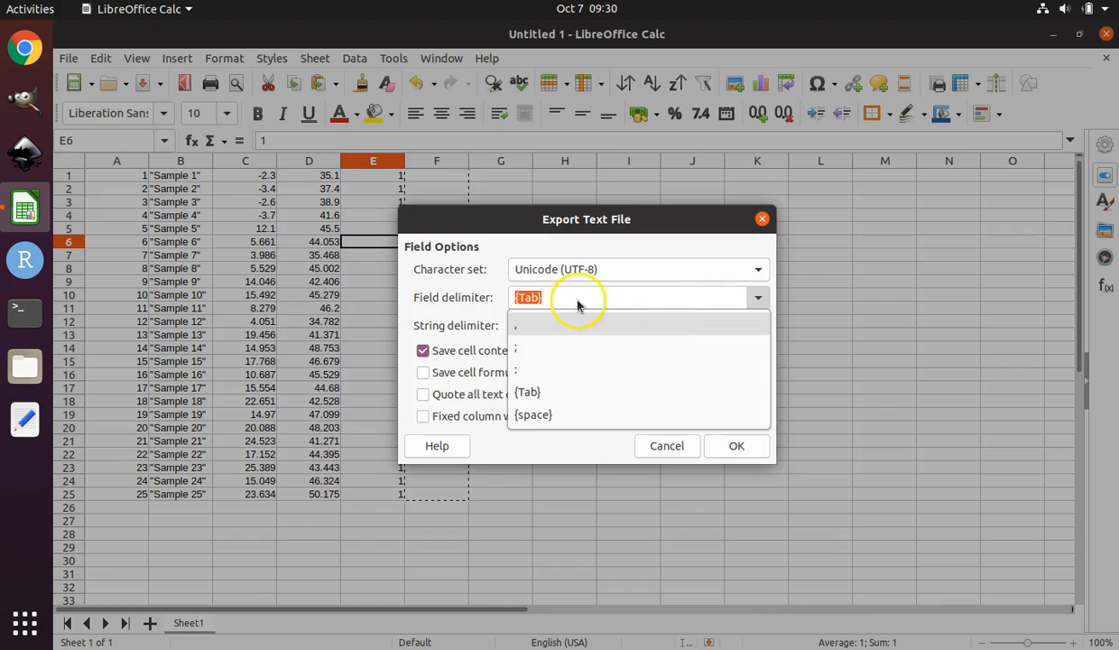
left_click(534, 320)
left_click(756, 325)
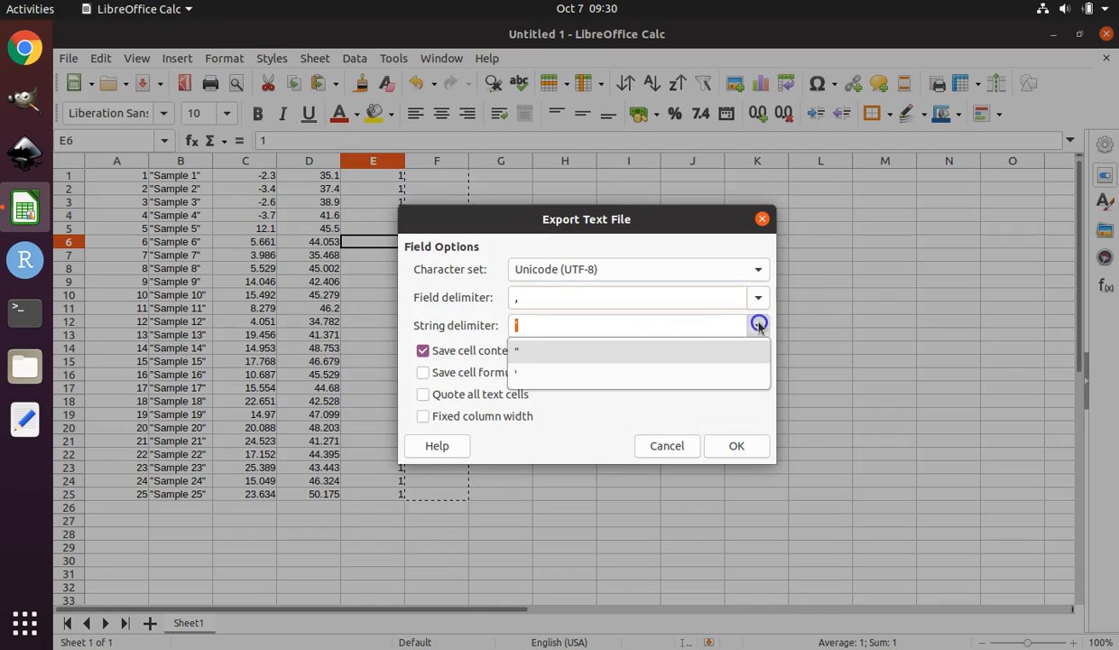
left_click(527, 350)
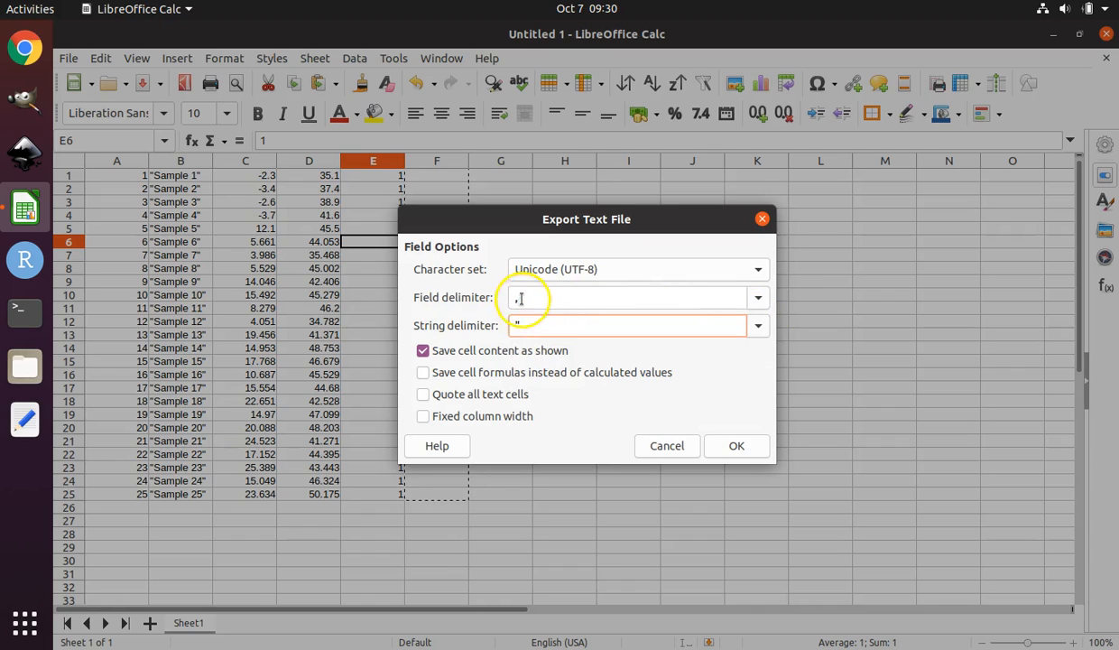
Set the field delimiter to {Tab} and the string delimiter to a single quote, and confirm the text export.
left_click(758, 301)
left_click(605, 394)
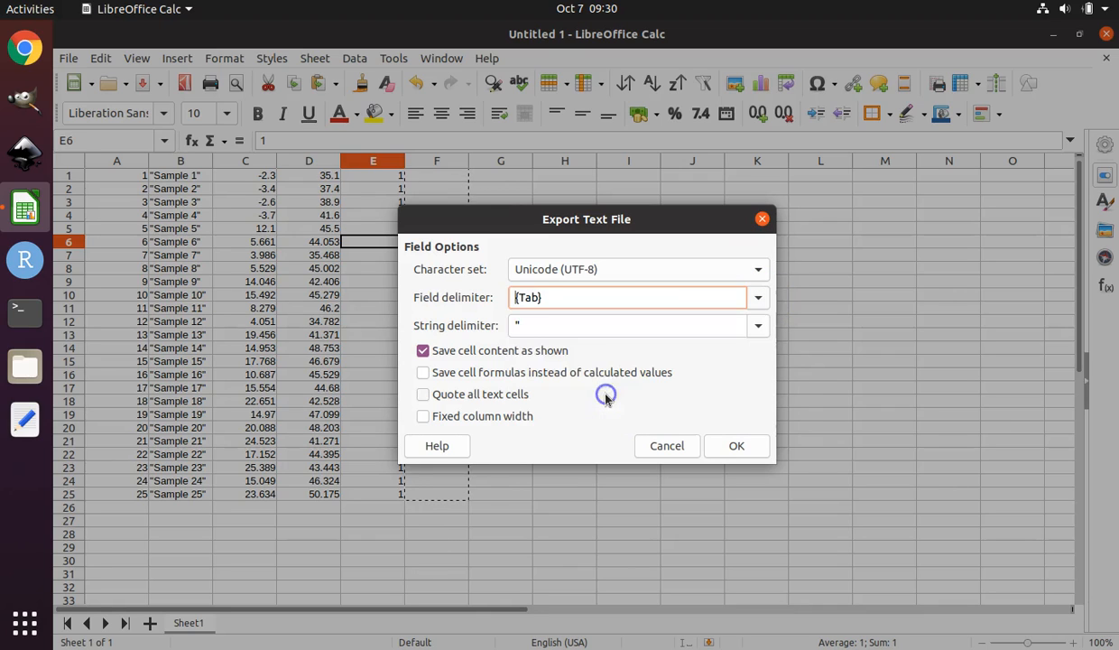
left_click(757, 327)
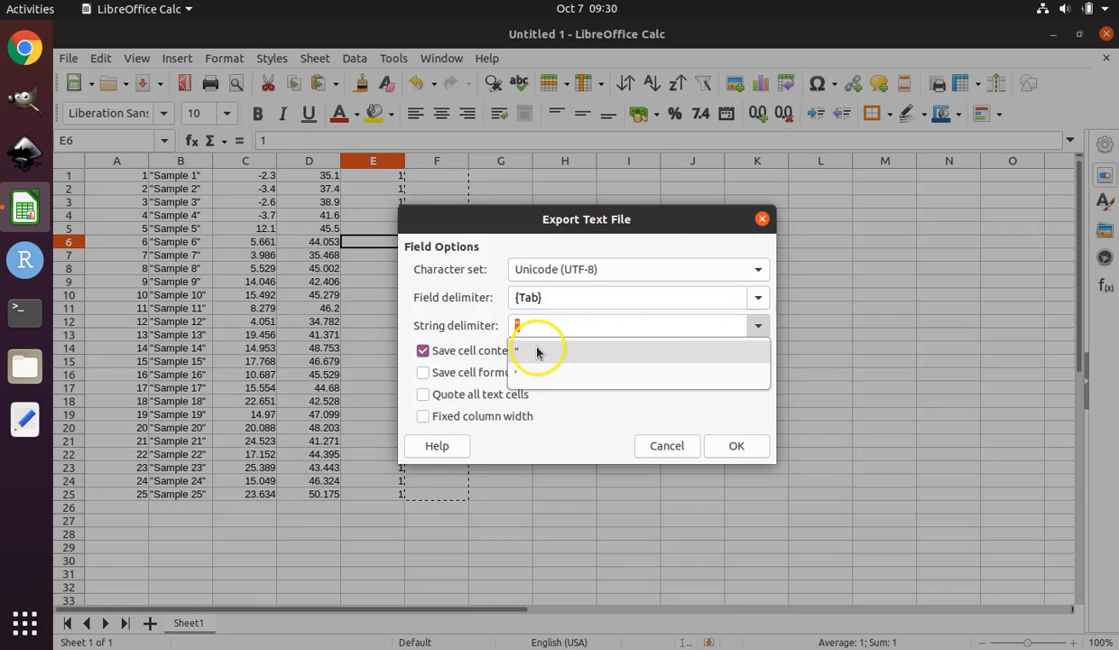
left_click(518, 377)
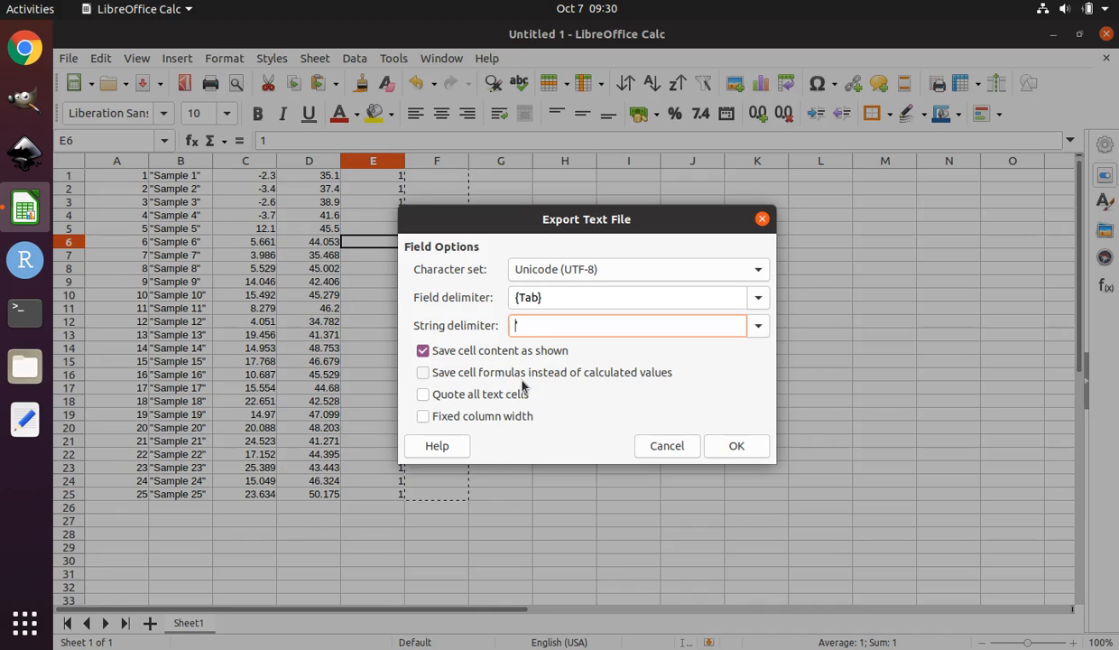
left_click(736, 449)
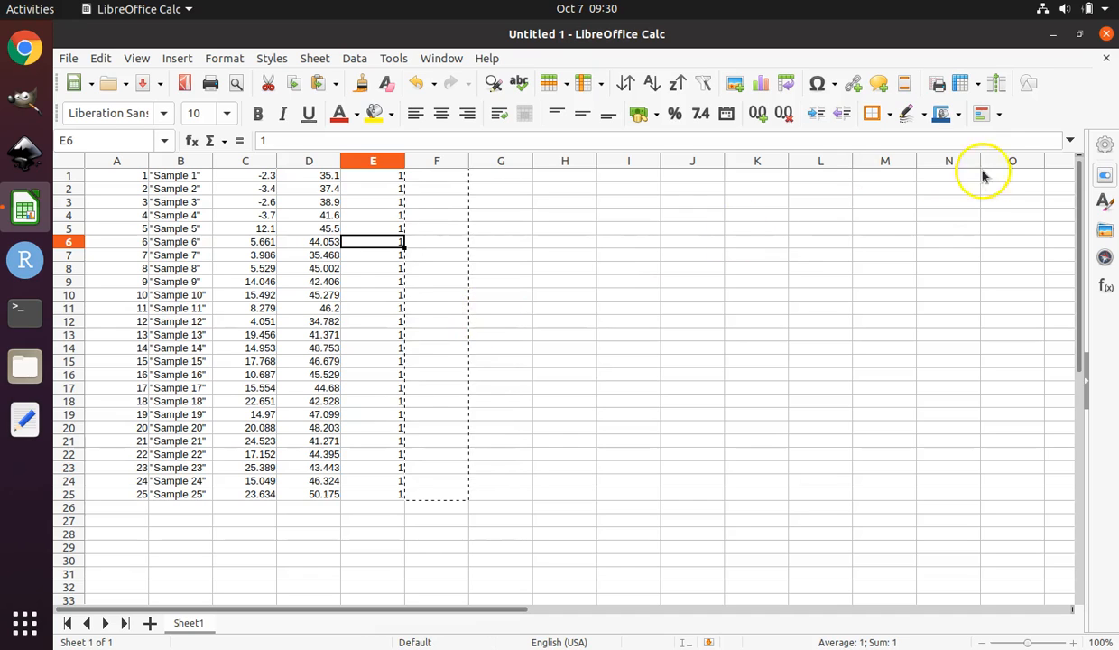
Close the spreadsheet without saving the document.
left_click(1107, 35)
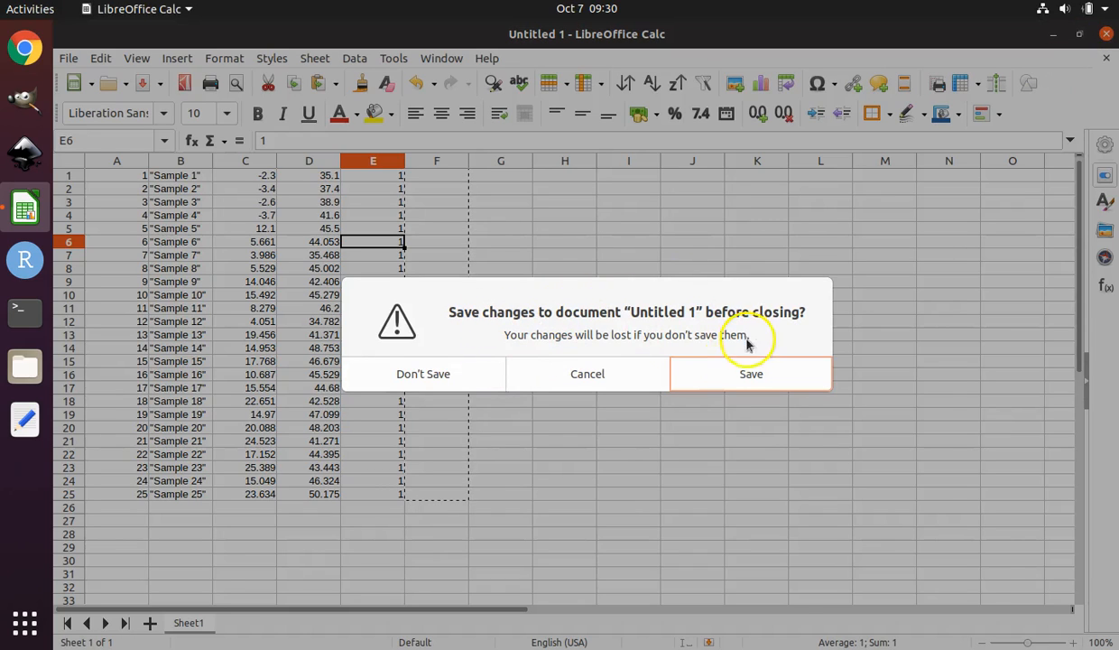
left_click(454, 380)
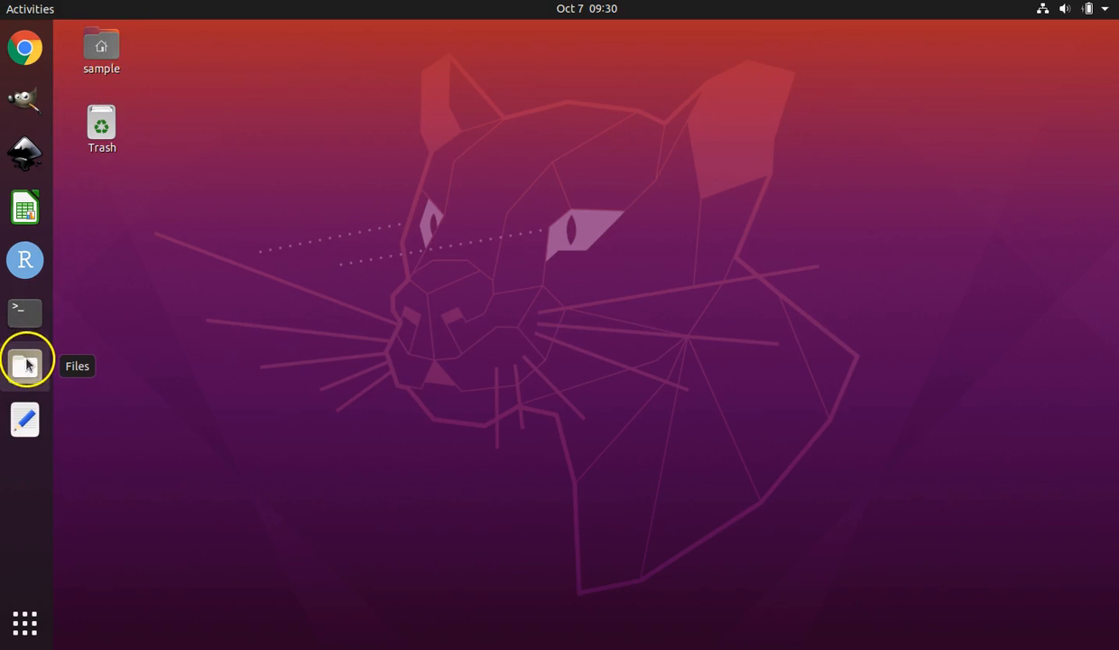
Open the SAMOVA_12_02 folder inside bin in the file manager and browse its file list.
left_click(26, 368)
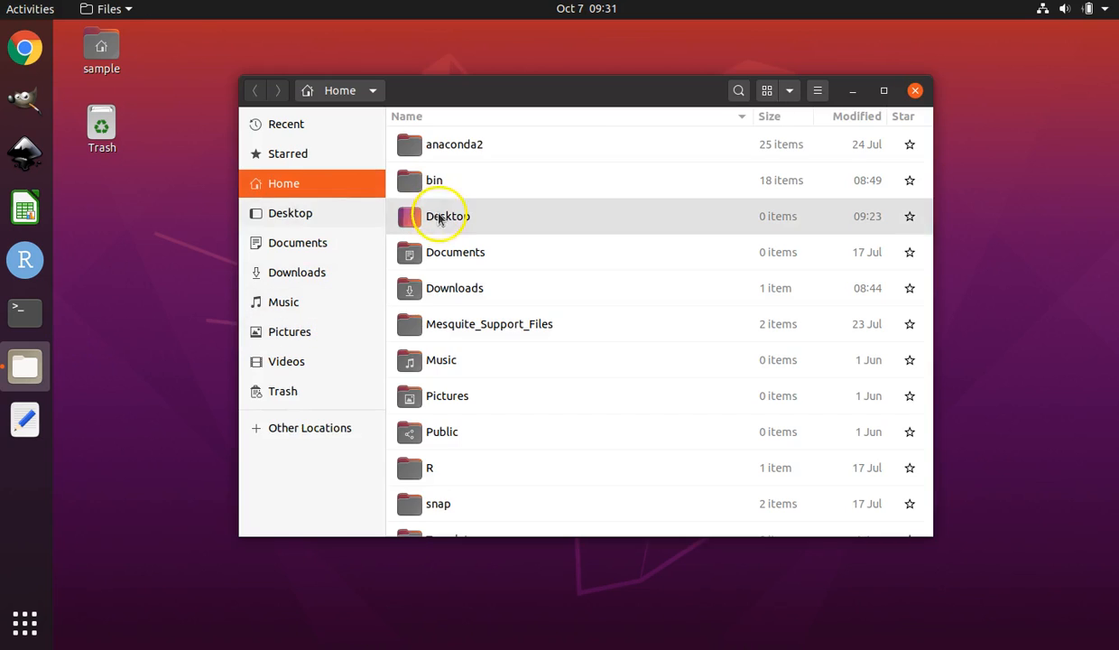
double_click(442, 180)
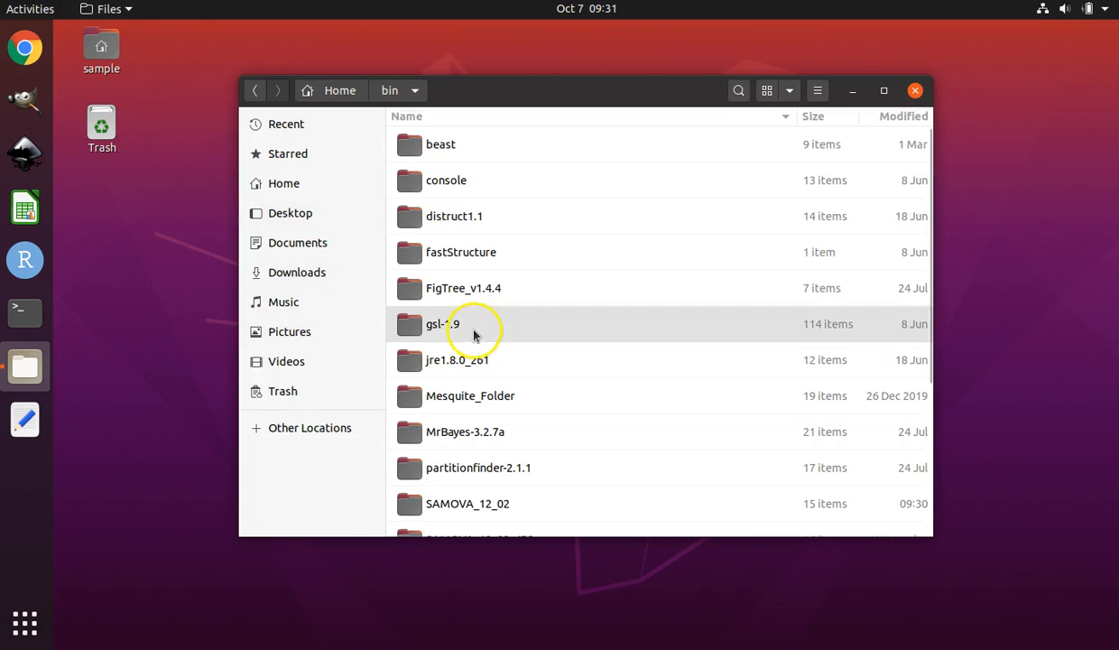
scroll(517, 437, "down", 5)
double_click(502, 299)
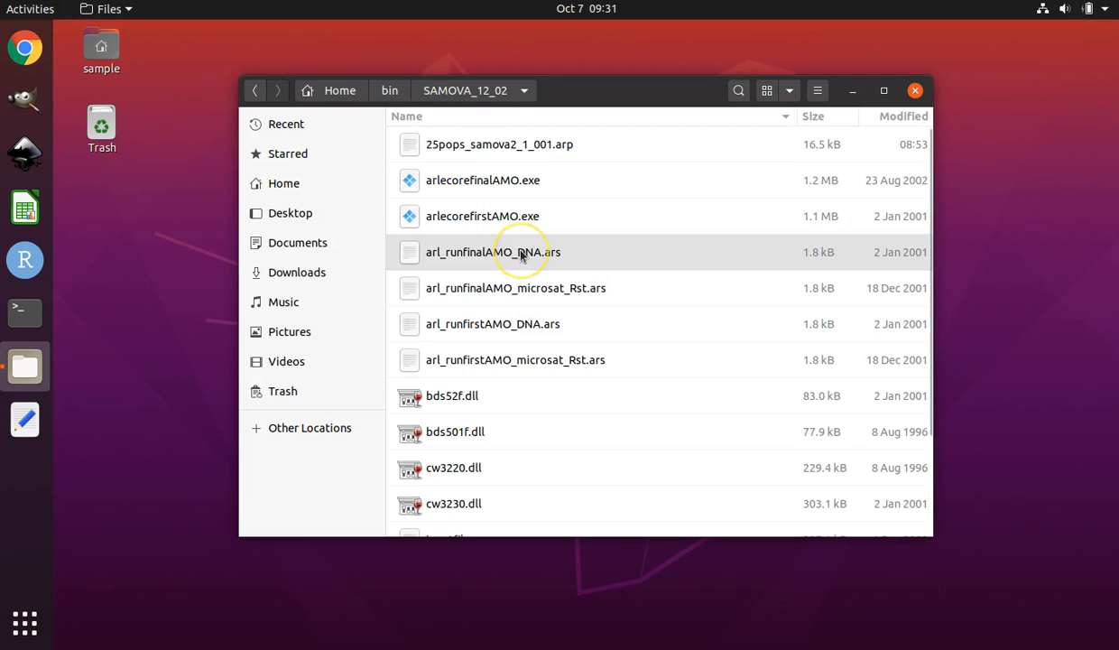
scroll(518, 361, "down", 3)
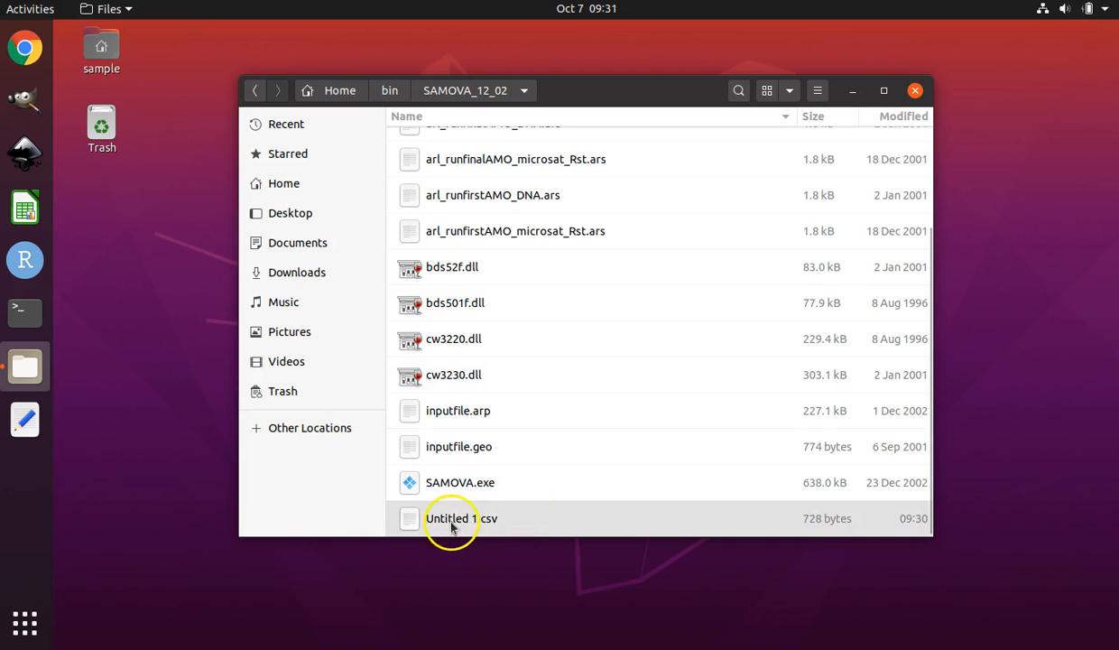
scroll(523, 506, "up", 3)
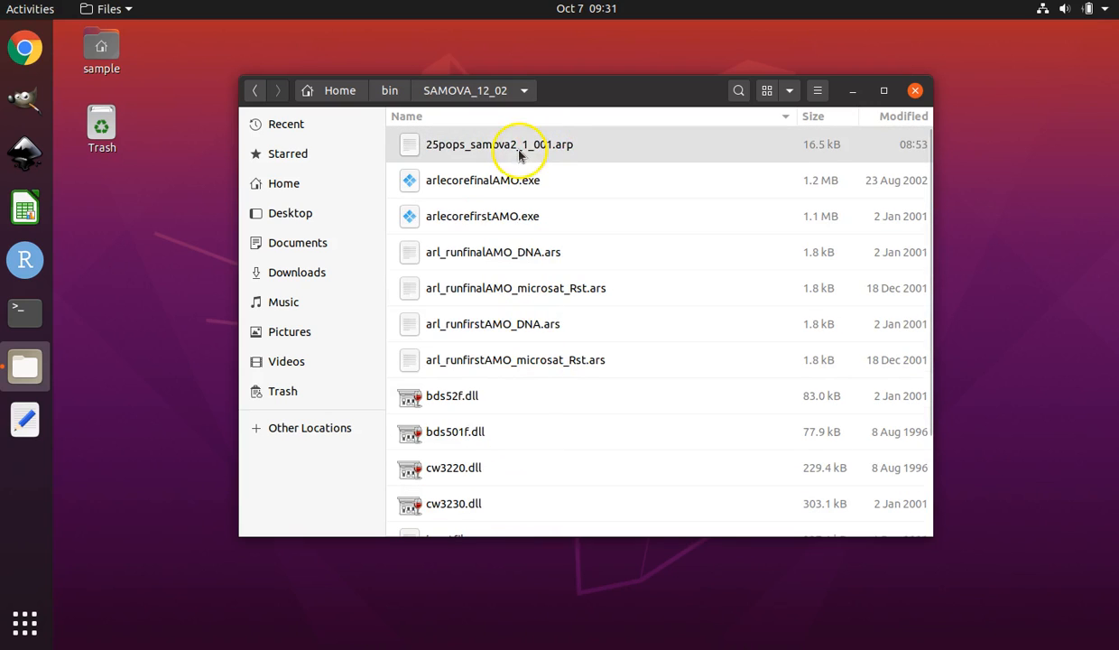
scroll(525, 394, "down", 3)
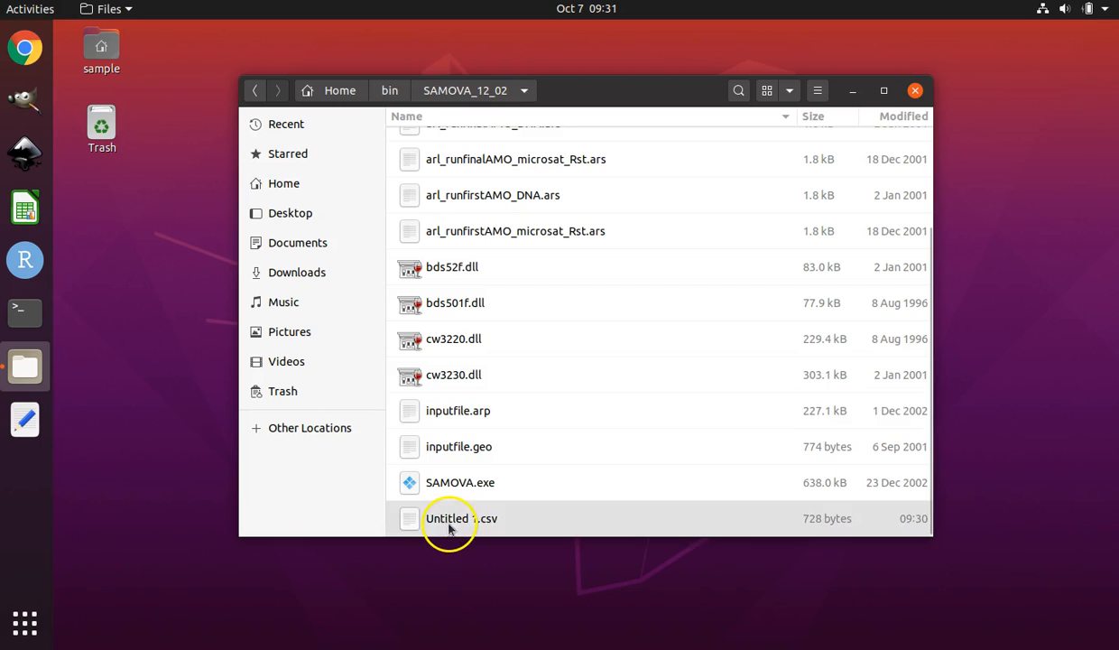
scroll(487, 451, "up", 3)
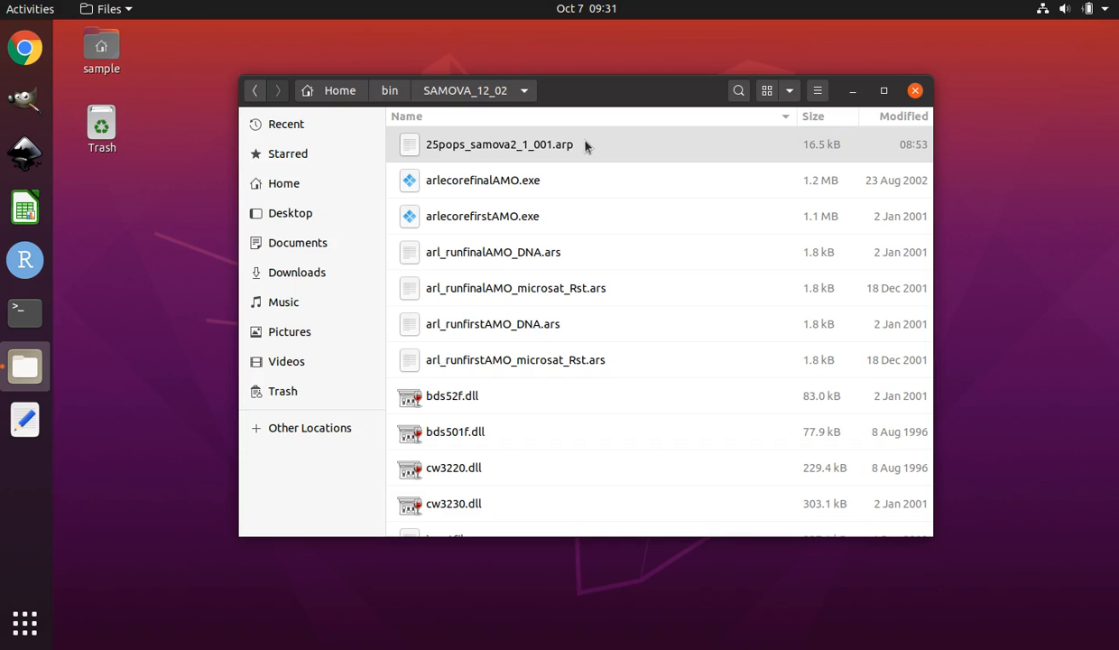
scroll(612, 275, "down", 3)
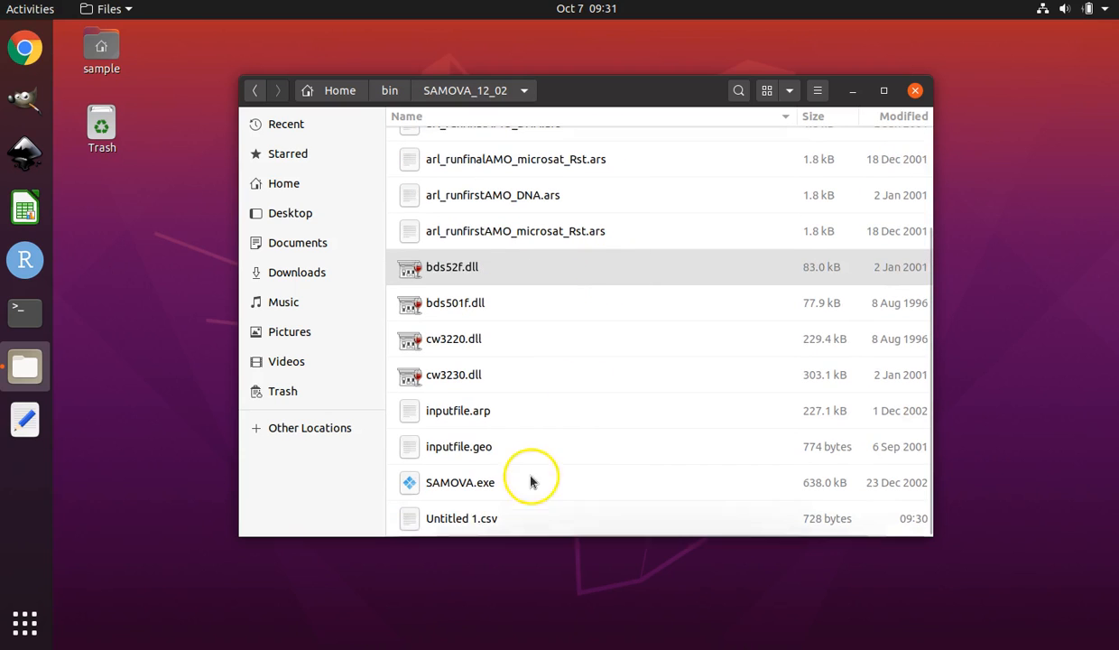
scroll(568, 406, "up", 3)
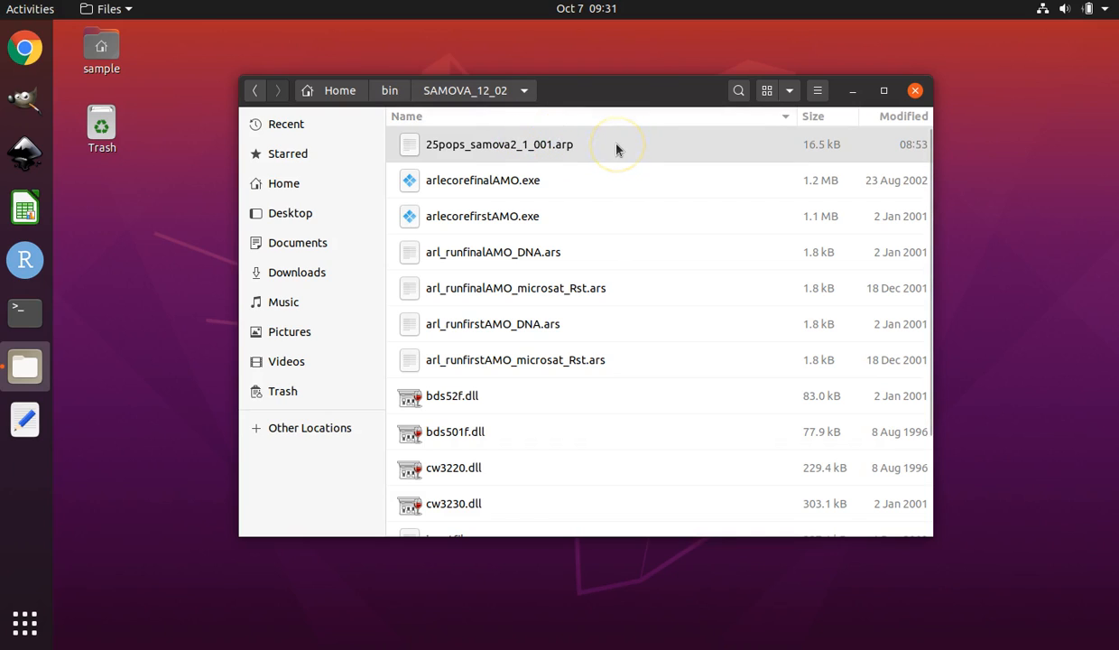
Copy the base name 25pops_samova2_1_001 from the .arp file's rename field, leaving the file unrenamed.
left_click(516, 147)
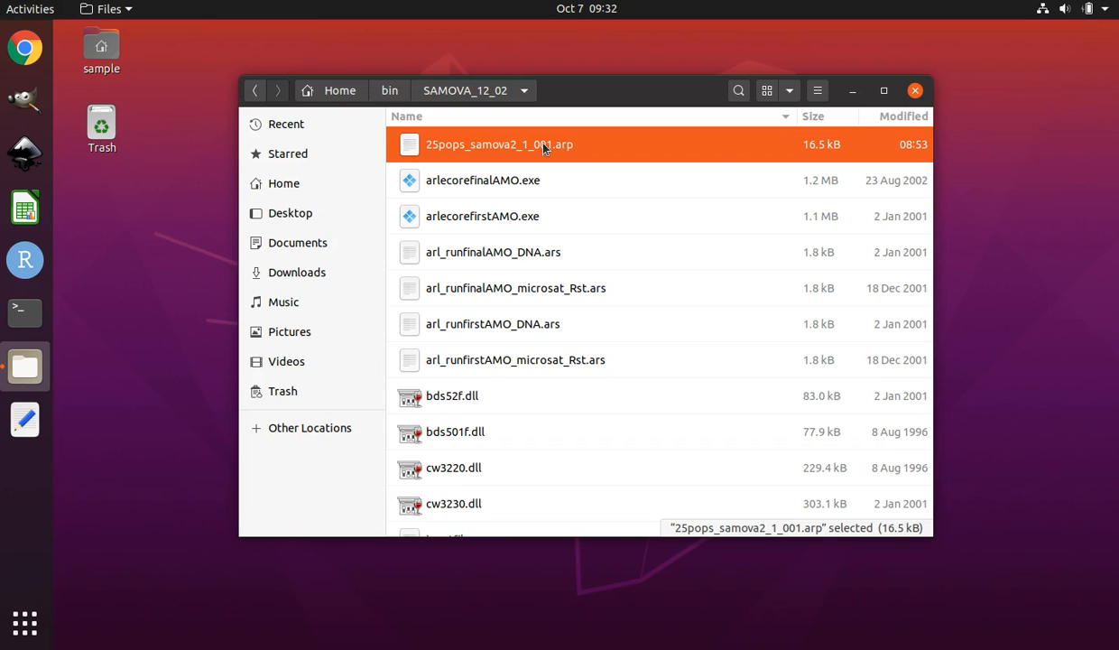
right_click(543, 148)
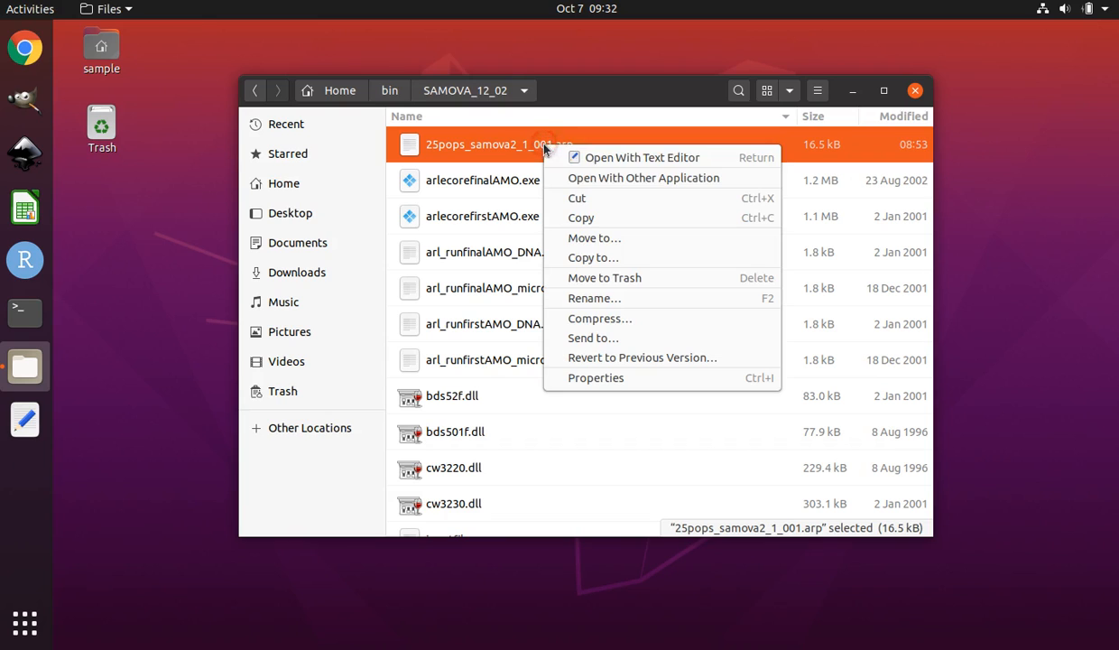
left_click(595, 300)
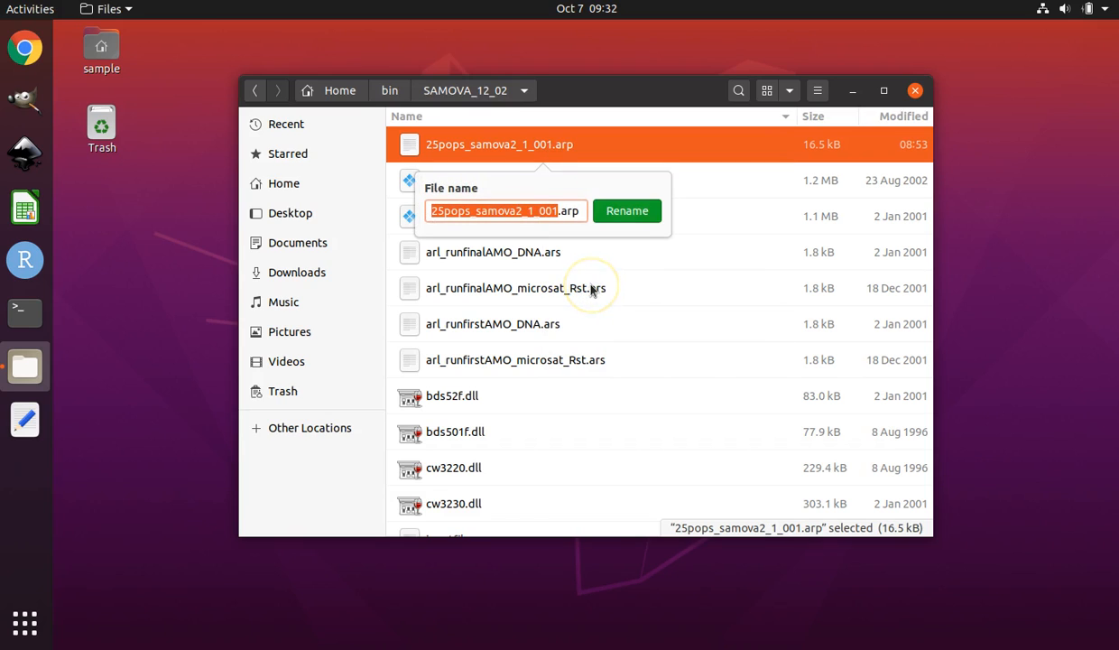
left_click(556, 211)
right_click(485, 212)
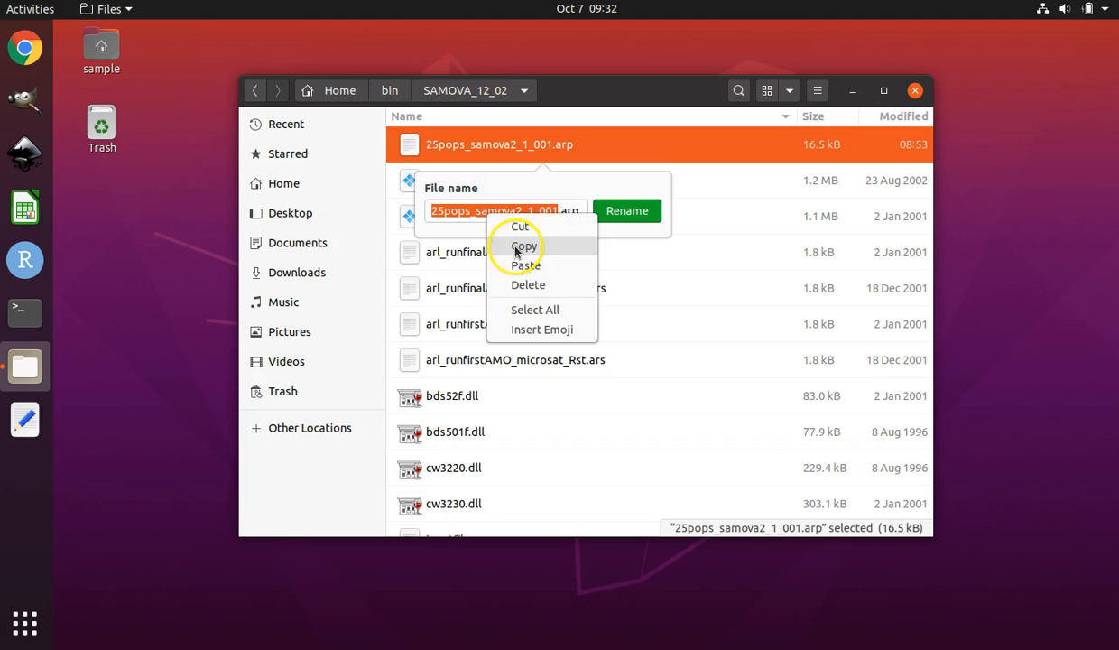
left_click(521, 246)
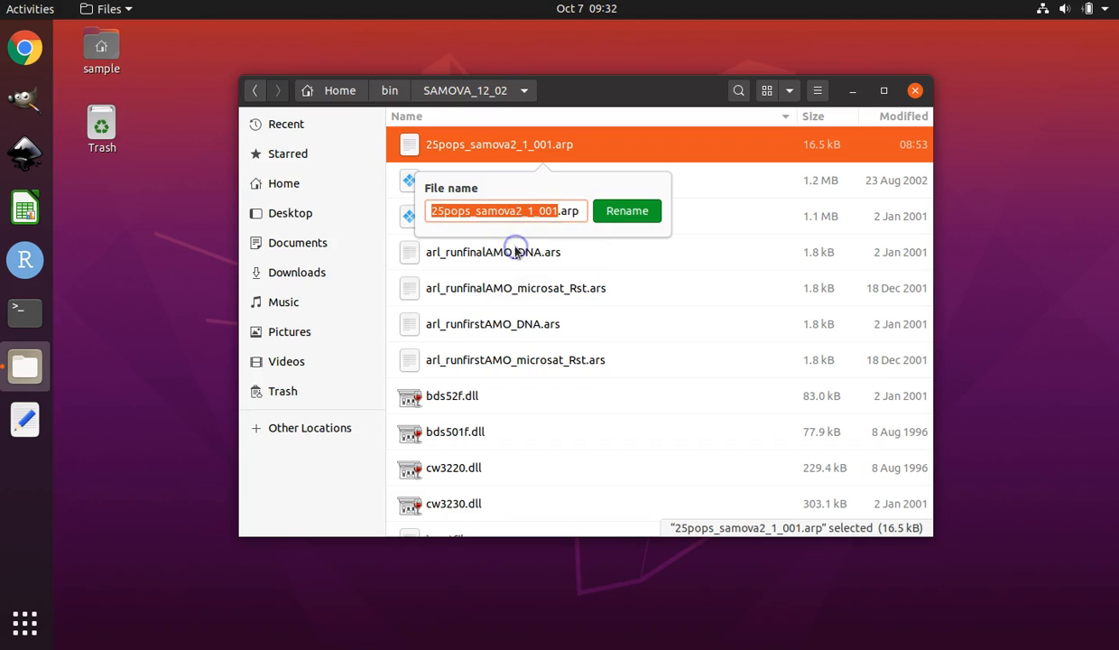
left_click(646, 138)
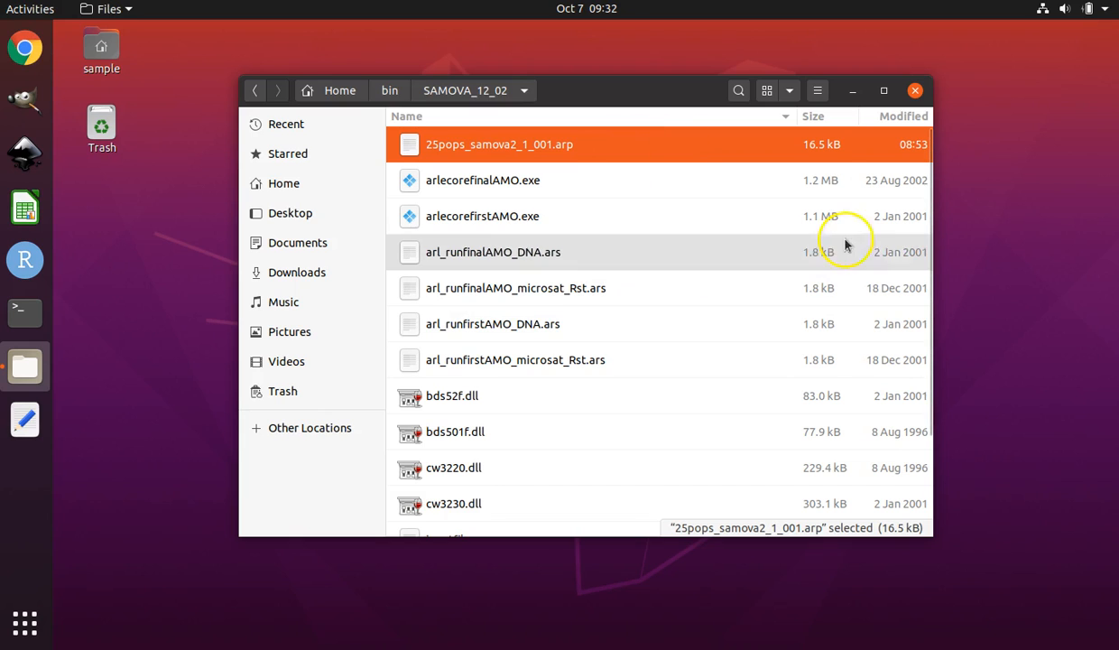
Rename Untitled 1.csv to 25pops_samova2_1_001.geo.
scroll(762, 316, "down", 3)
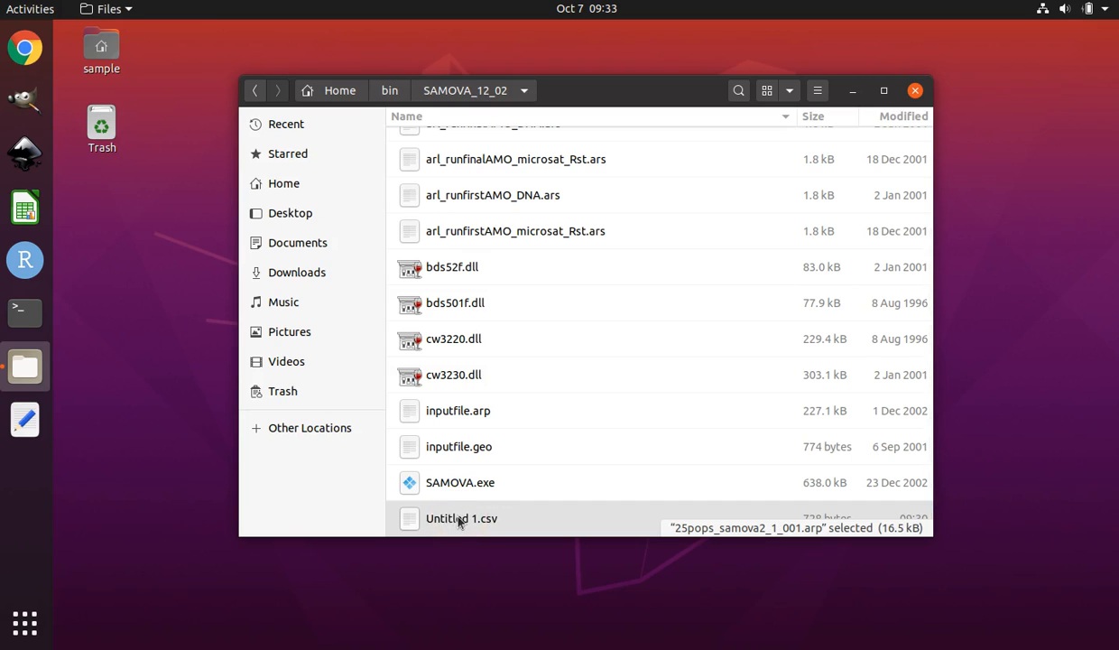
right_click(459, 522)
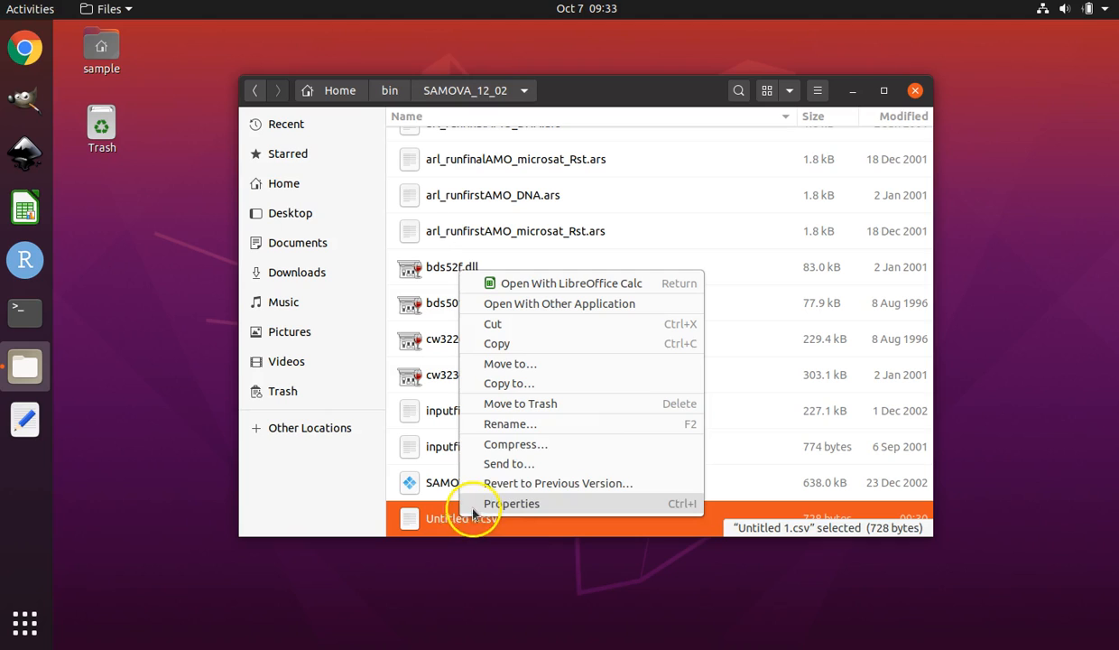
left_click(511, 424)
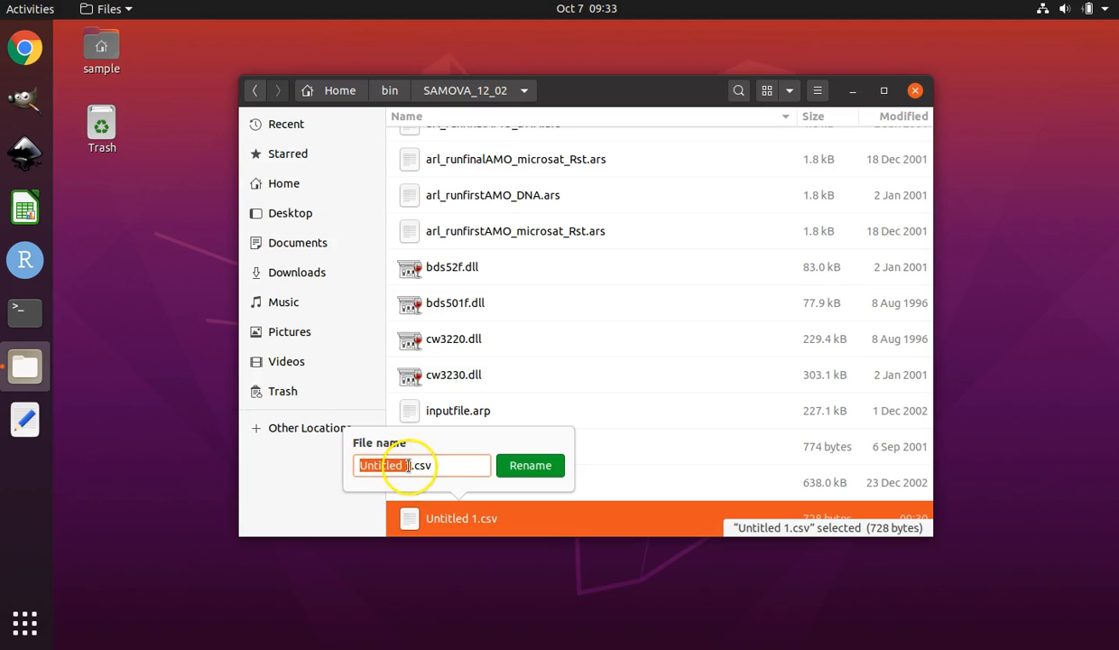
left_click_drag(436, 468, 336, 468)
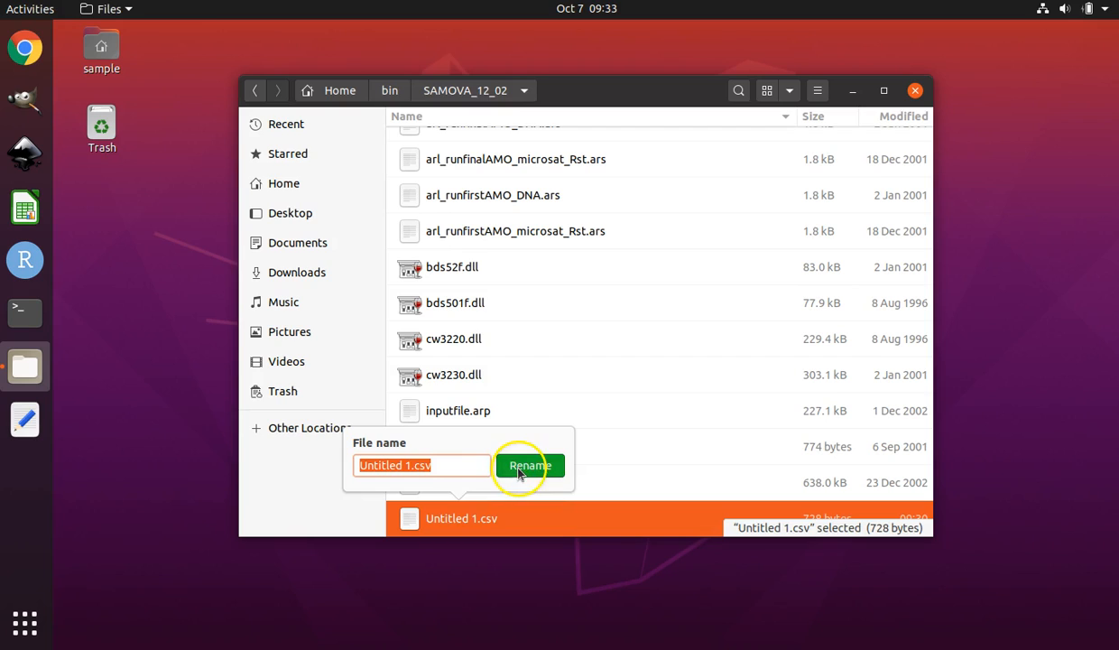
key("BackSpace")
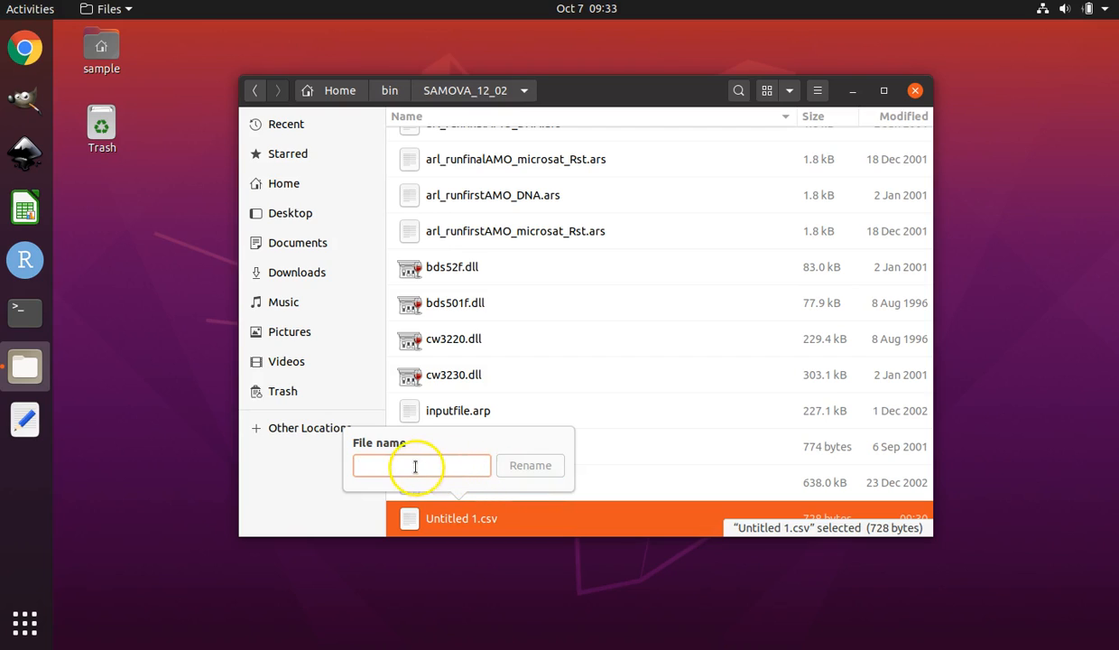
right_click(359, 465)
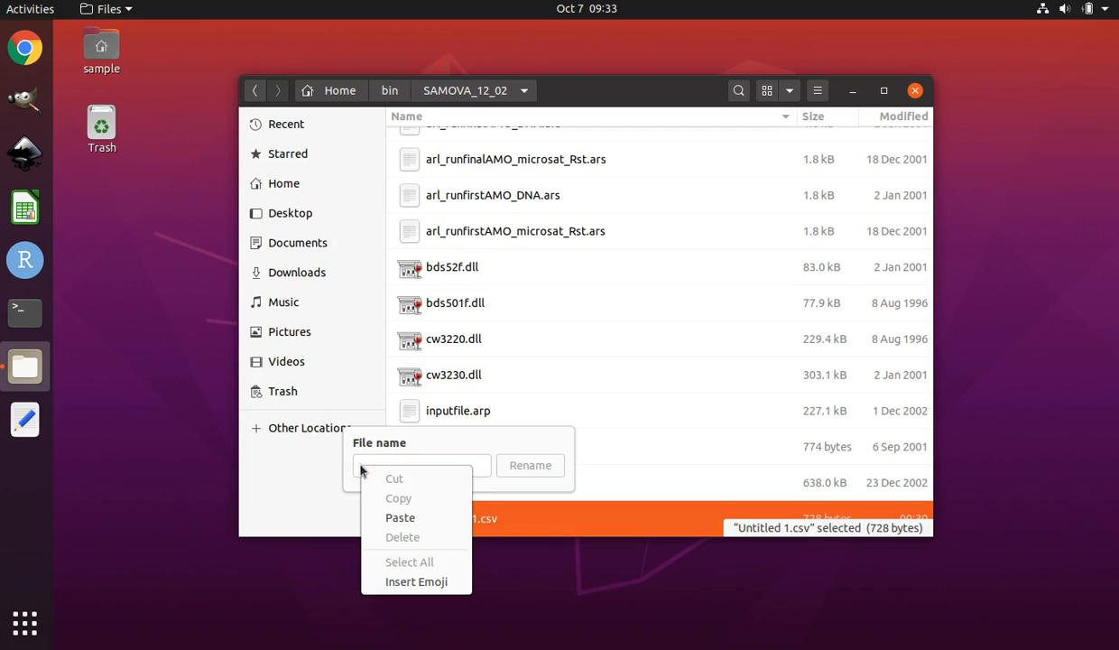
left_click(391, 519)
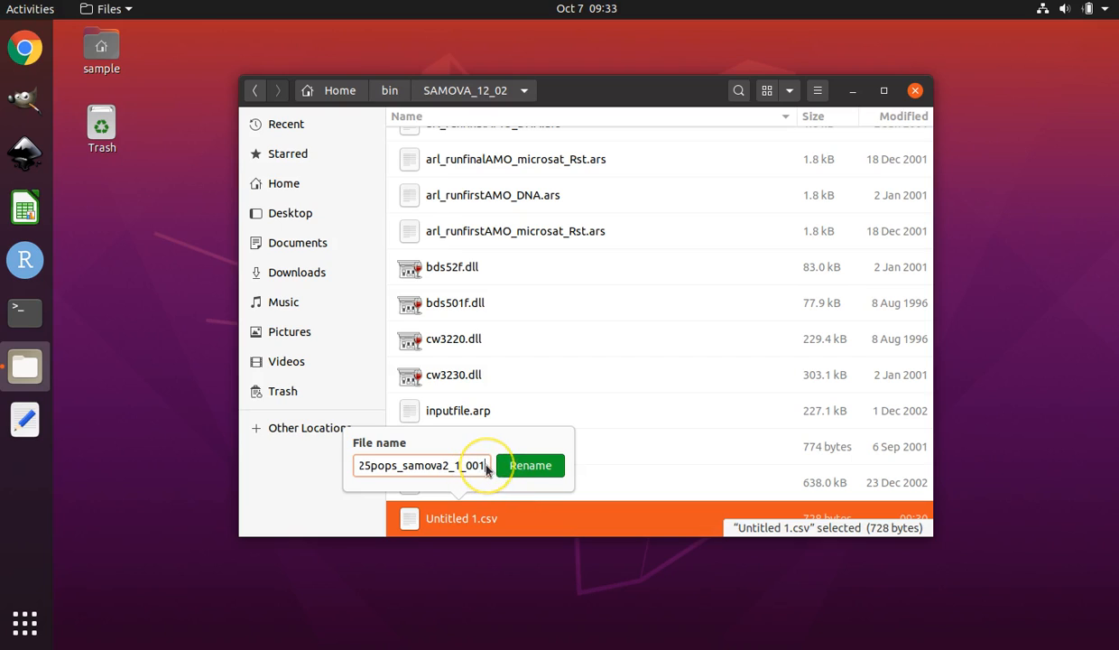
type(".geo")
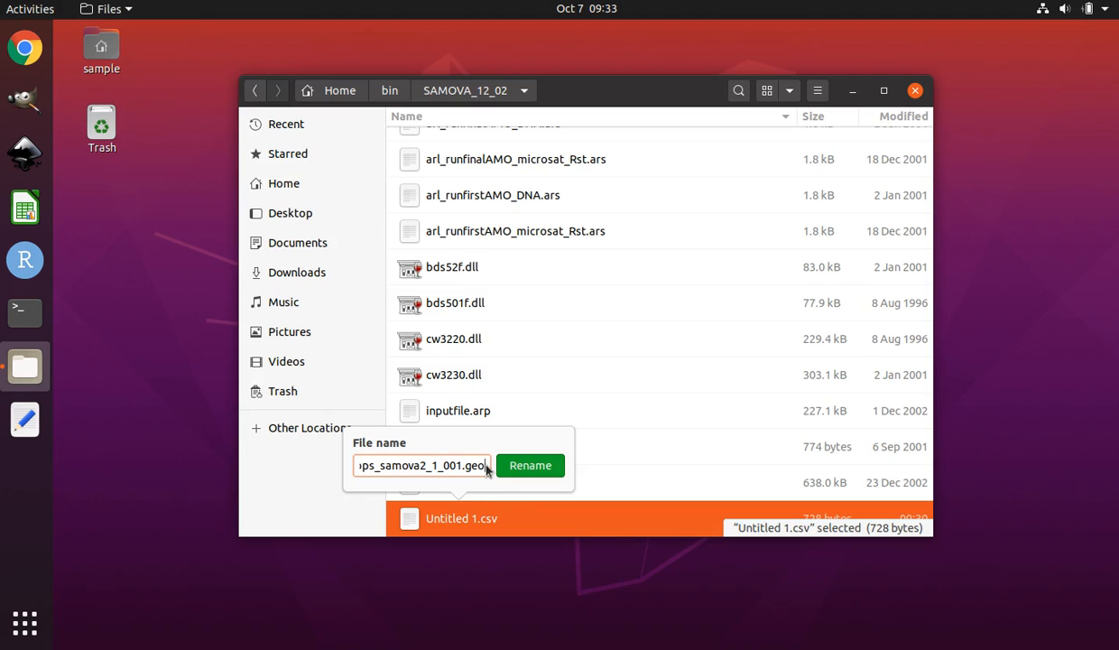
left_click(537, 466)
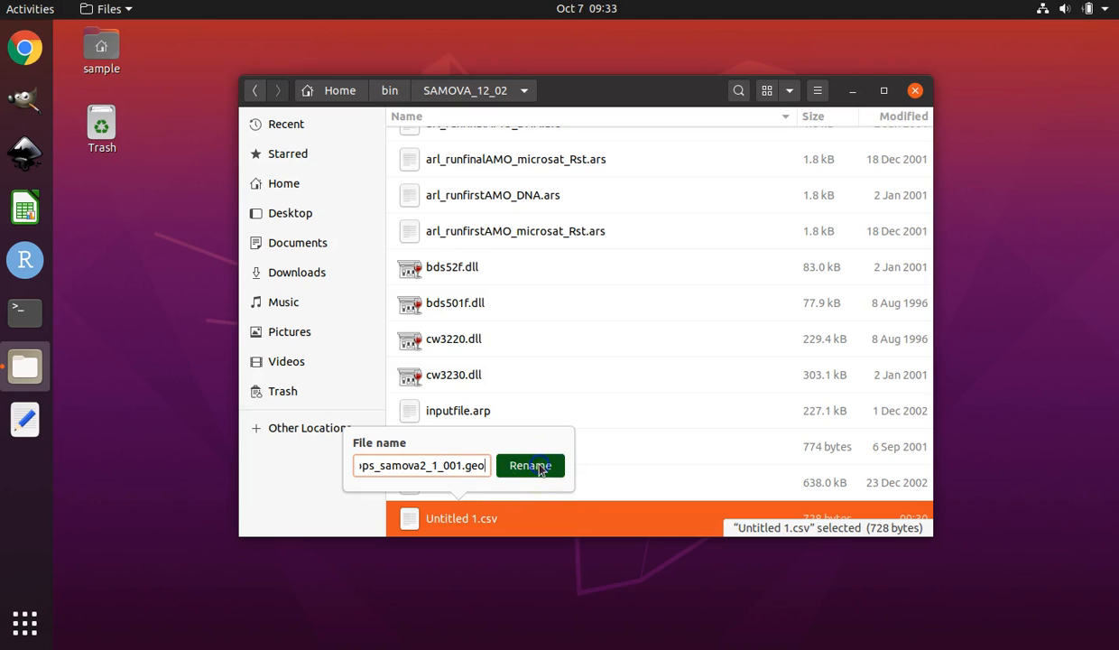
left_click(539, 467)
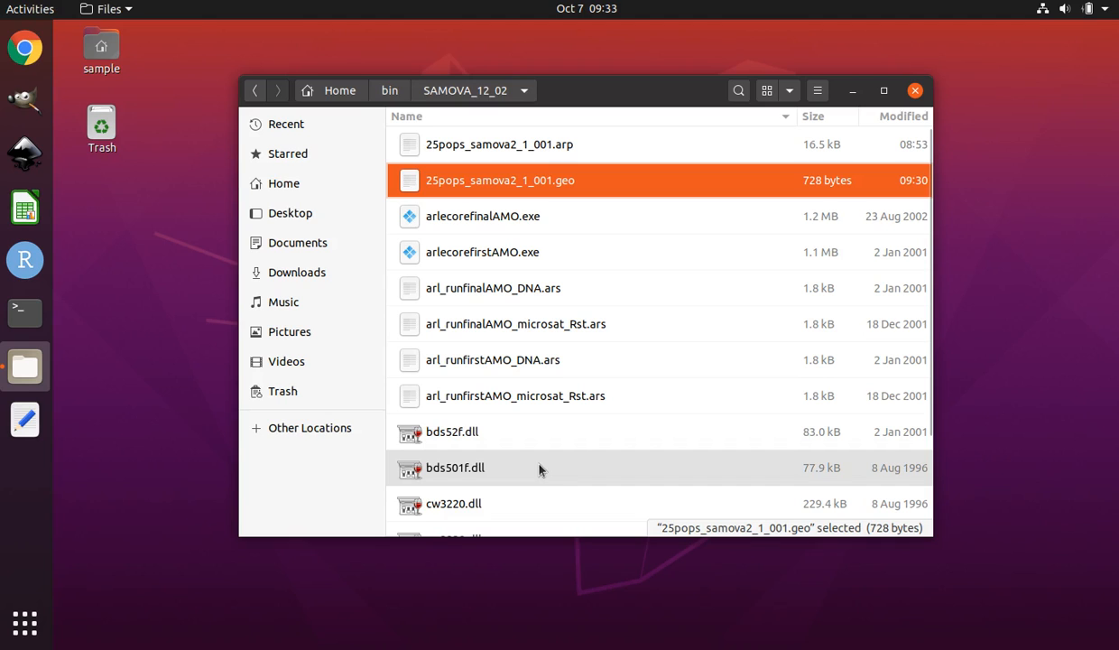
Open a terminal and change its directory to /home/sample/bin/SAMOVA_12_02 by dropping the folder in.
left_click(33, 317)
left_click(24, 311)
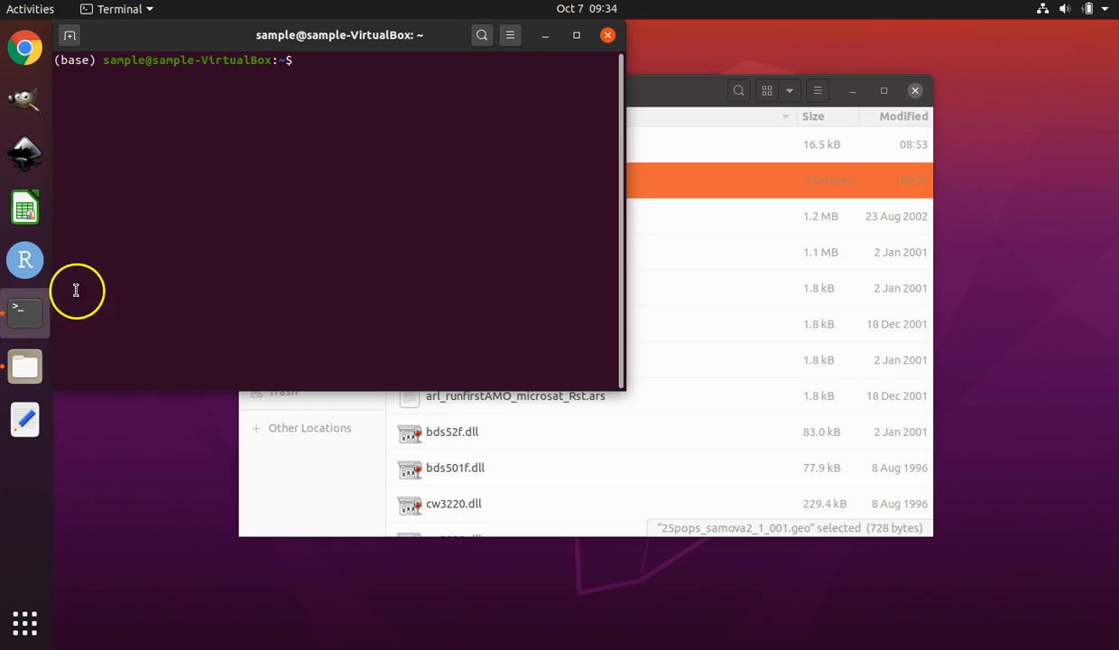
left_click(321, 60)
left_click(684, 99)
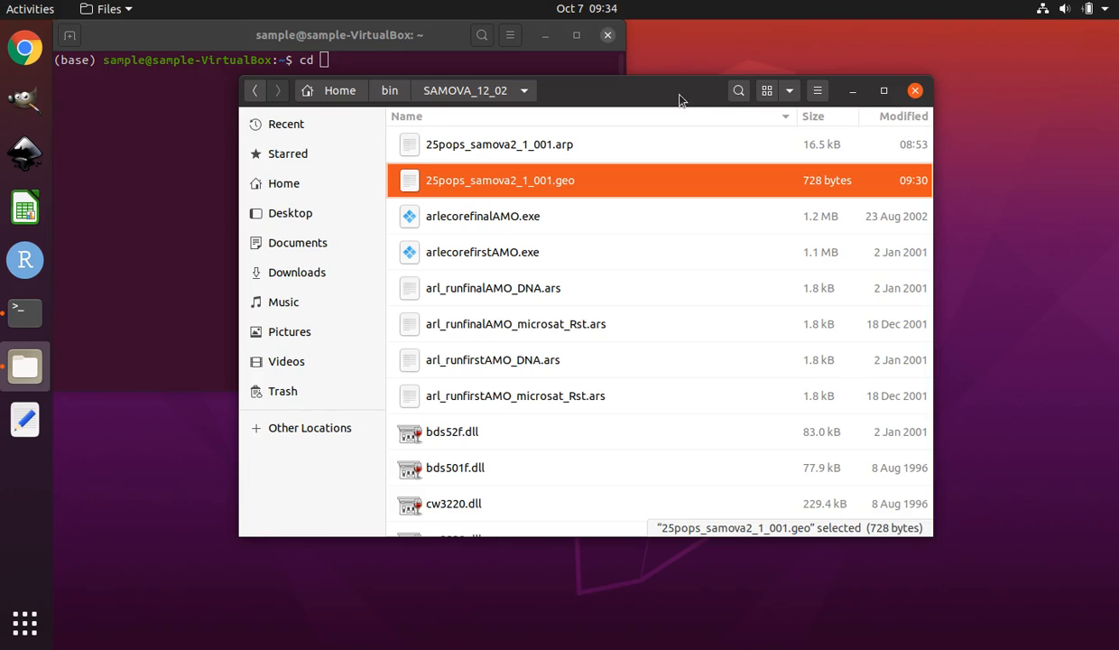
left_click_drag(702, 98, 824, 141)
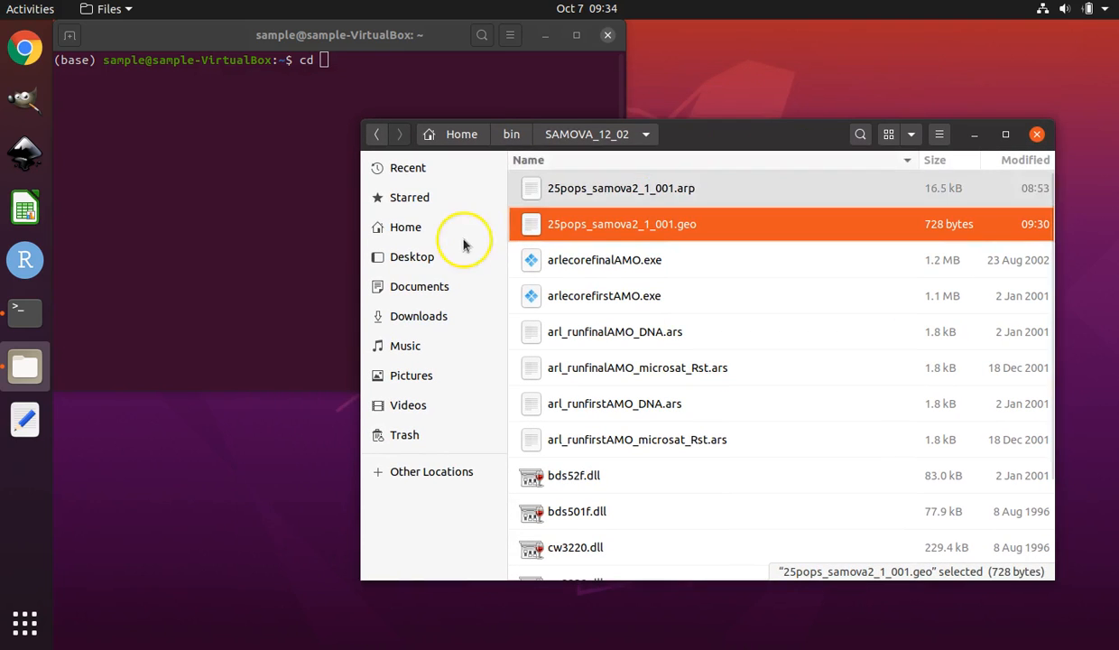
left_click(422, 227)
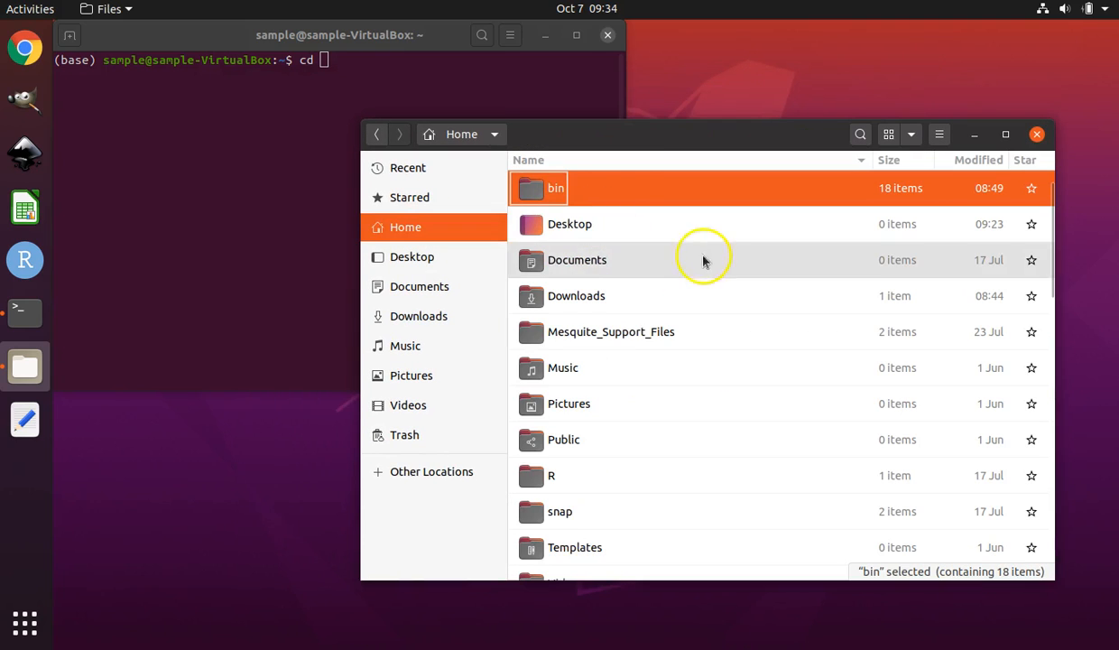
left_click(607, 188)
double_click(607, 187)
left_click(632, 547)
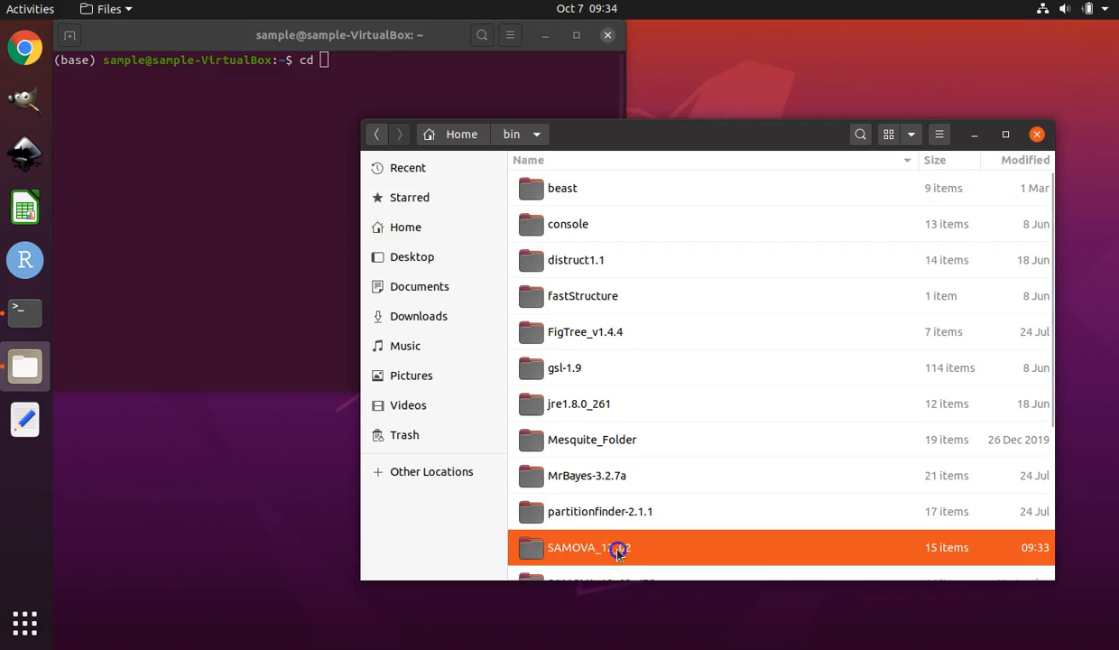
left_click(533, 551)
left_click_drag(532, 550, 457, 90)
left_click(572, 62)
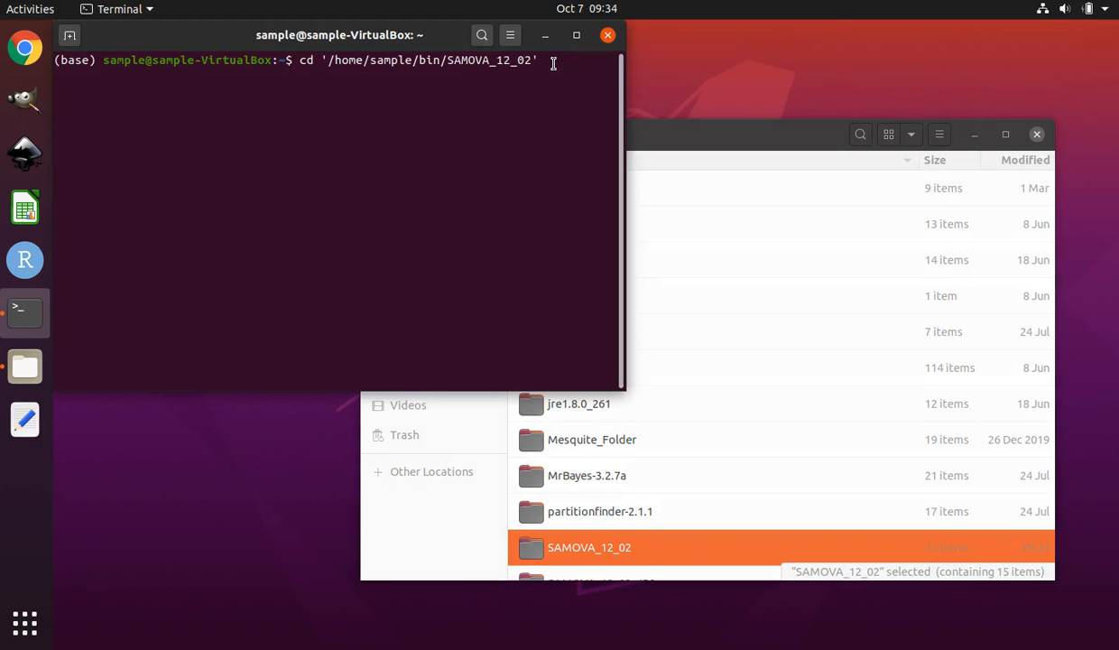
key("Return")
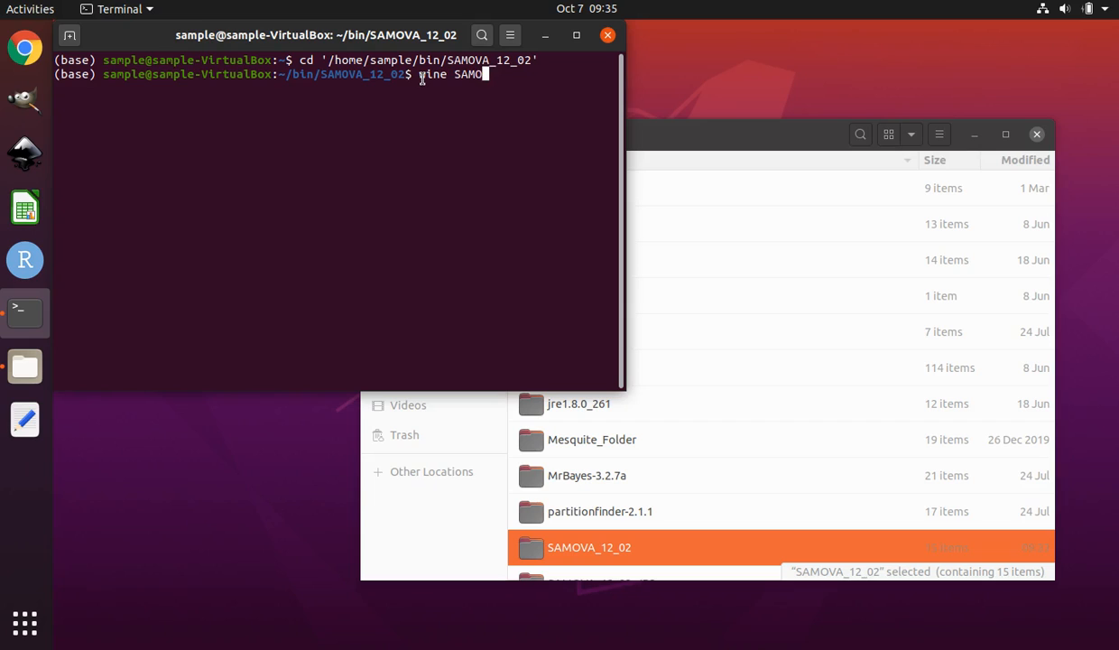
Launch SAMOVA.exe with wine from the terminal and move the SAMOVA window higher on screen.
type(".exe")
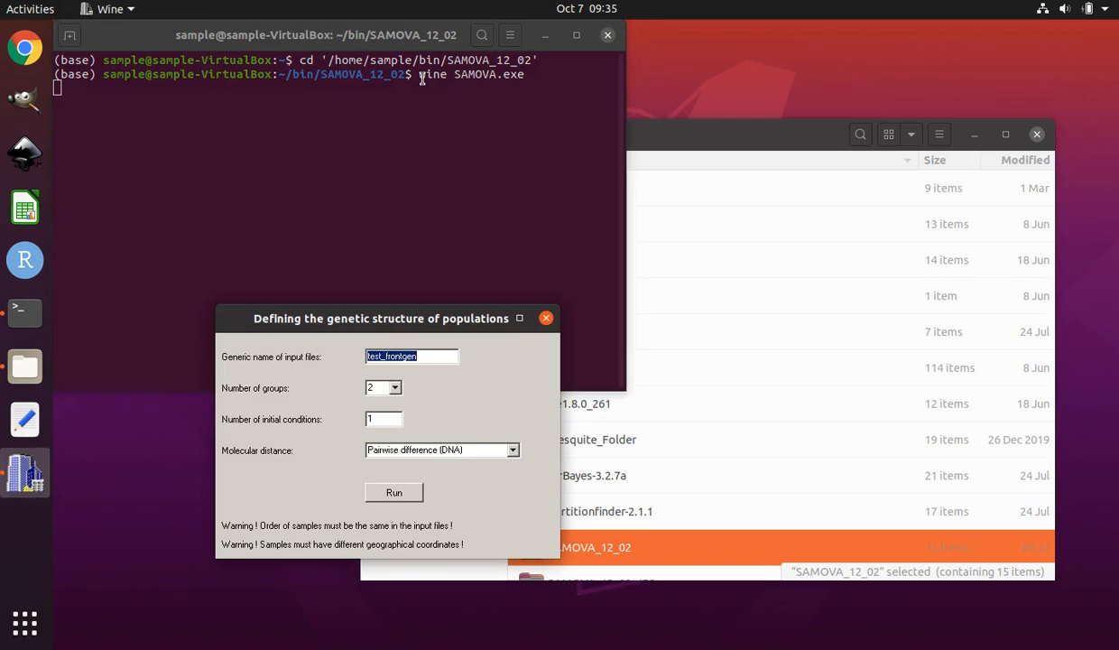
left_click_drag(416, 317, 408, 127)
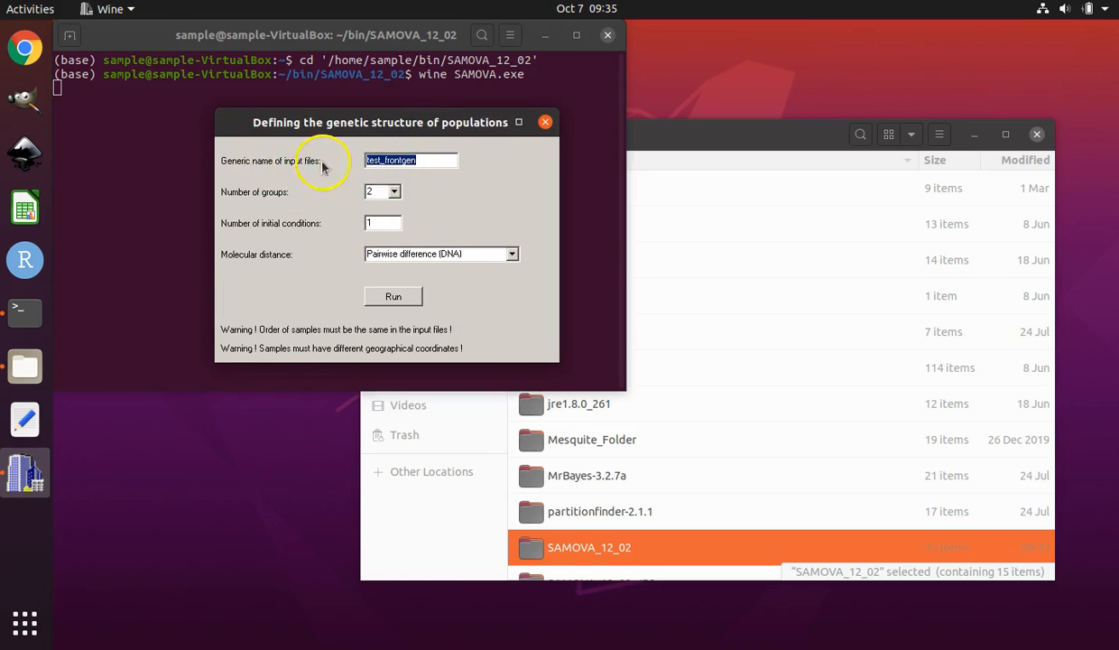
Open the SAMOVA_12_02 folder and copy the base name 25pops_samova2_1_001 from the .arp file's rename field without renaming.
left_click(426, 162)
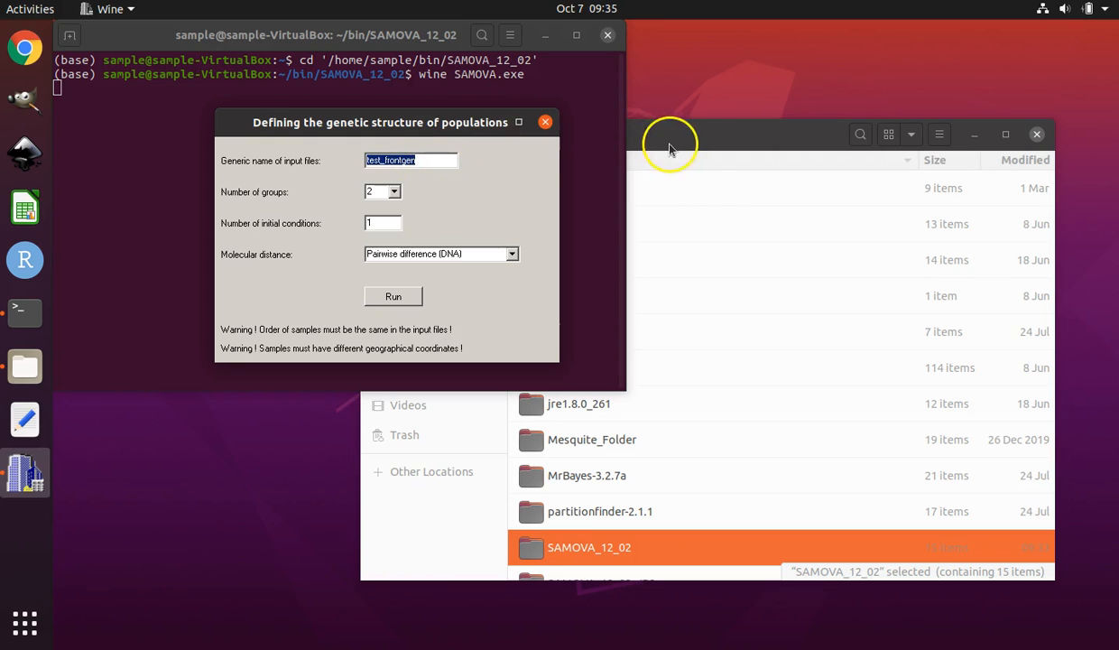
left_click(706, 142)
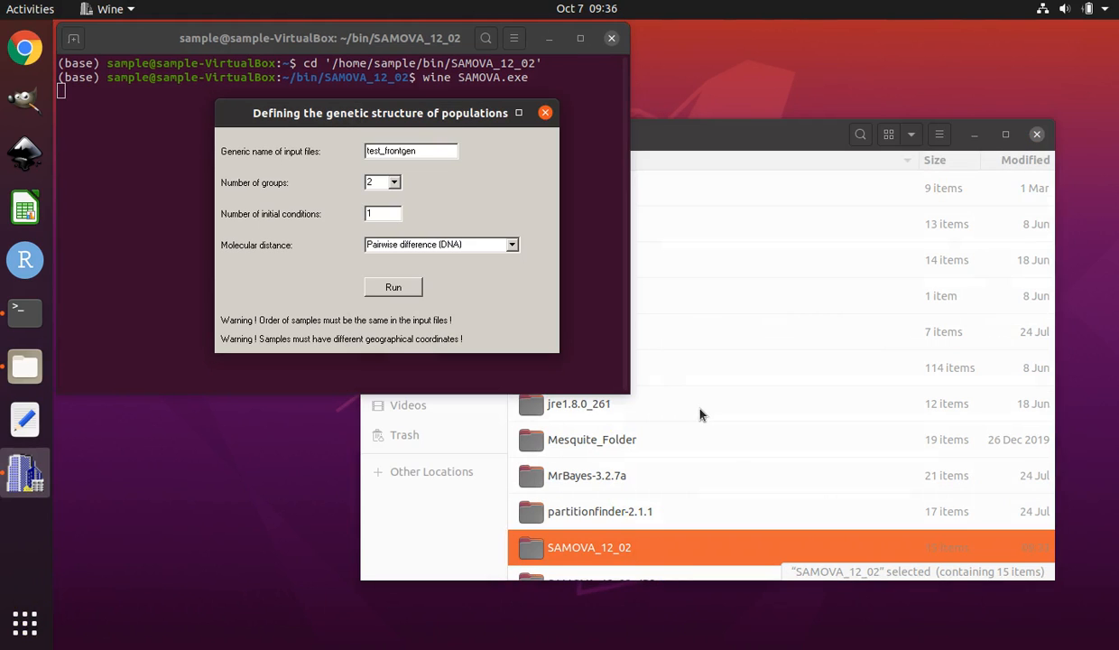
left_click(703, 405)
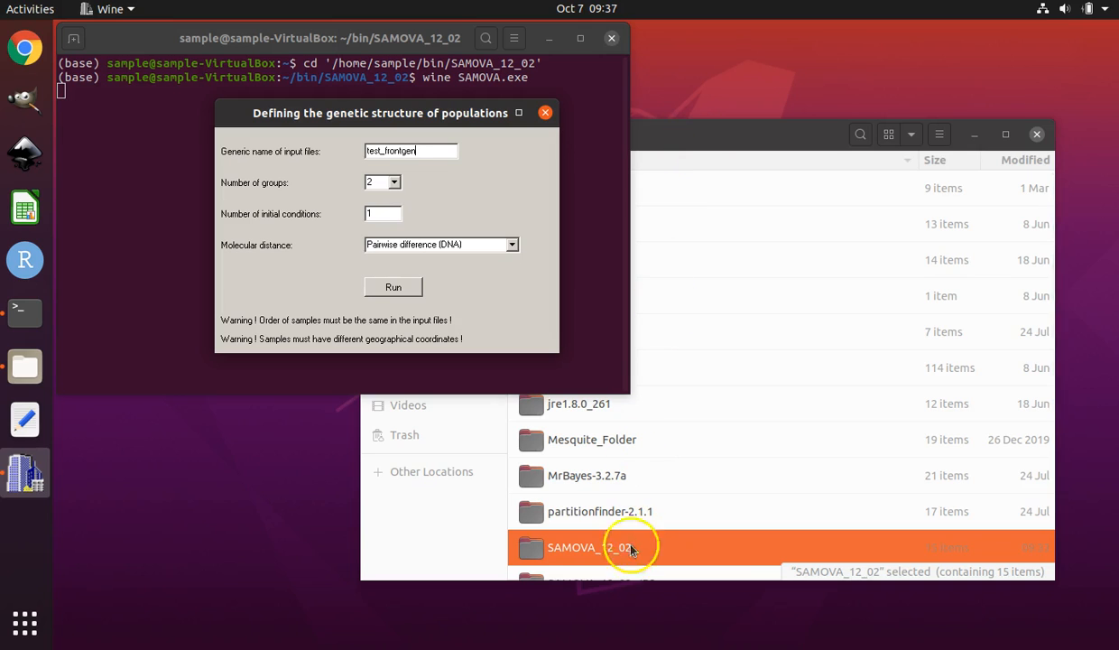
left_click(710, 131)
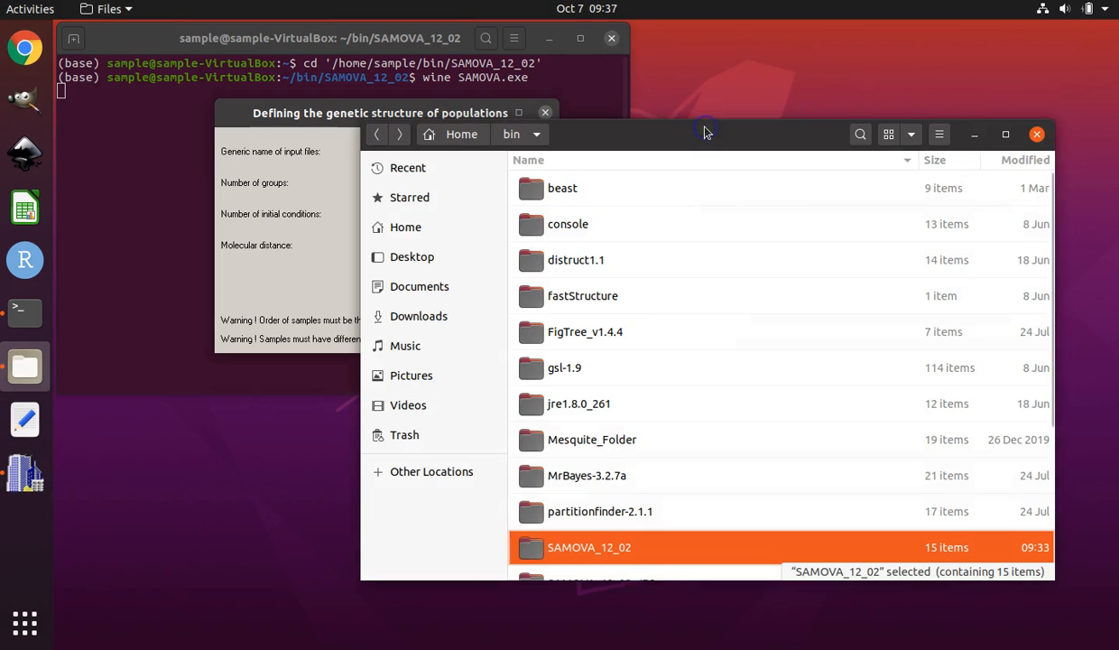
left_click(406, 229)
left_click(634, 200)
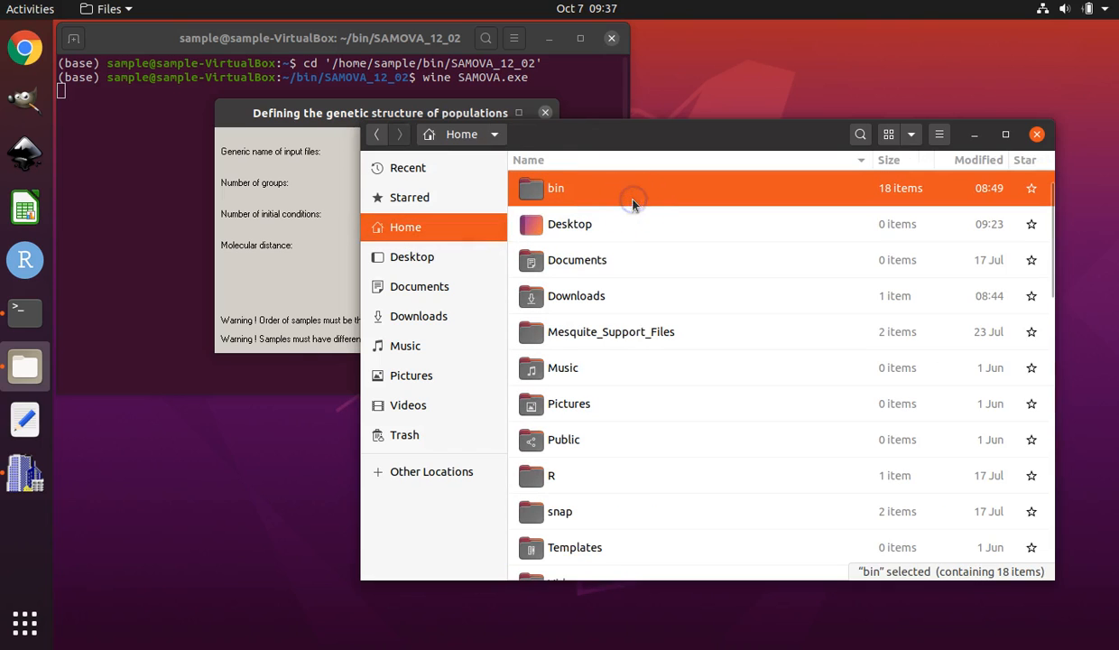
double_click(634, 199)
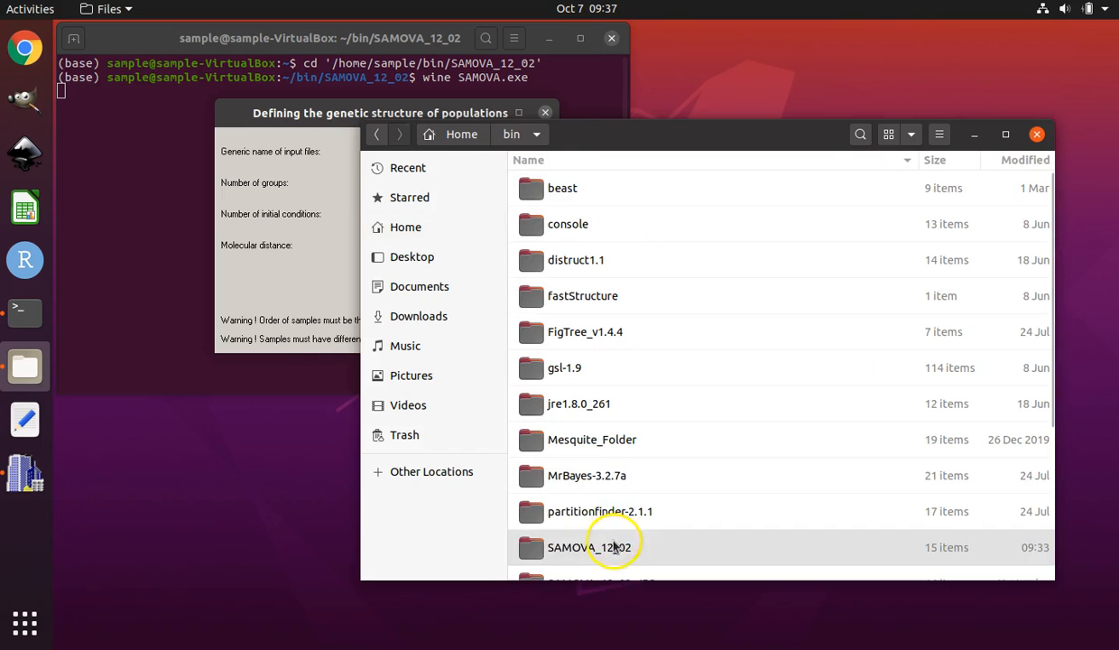
double_click(617, 541)
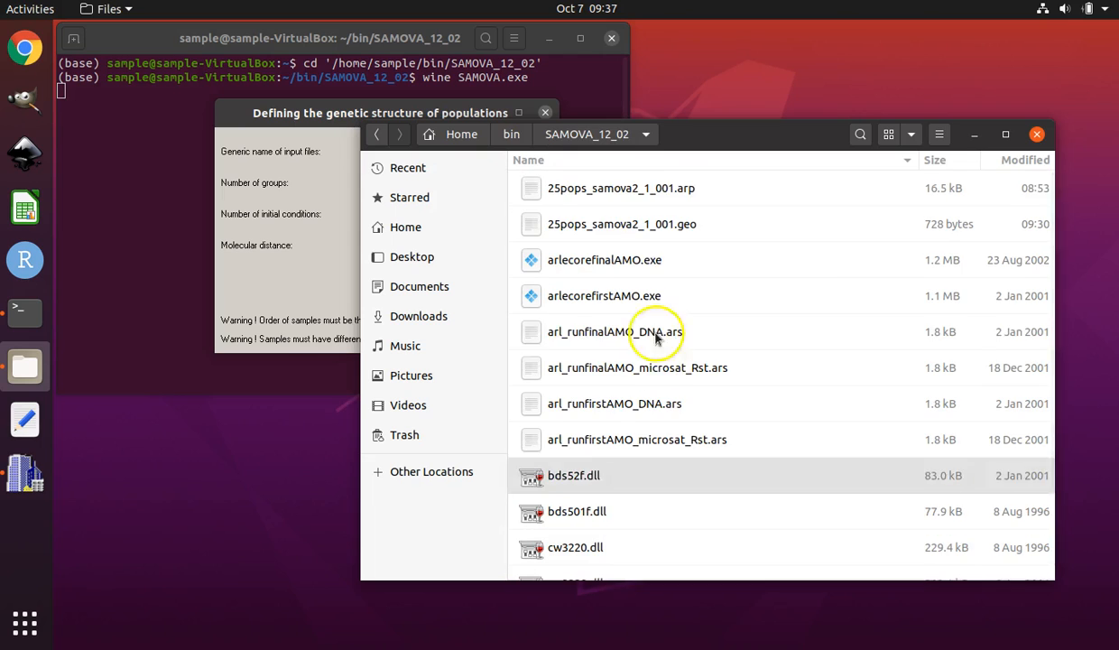
left_click(655, 187)
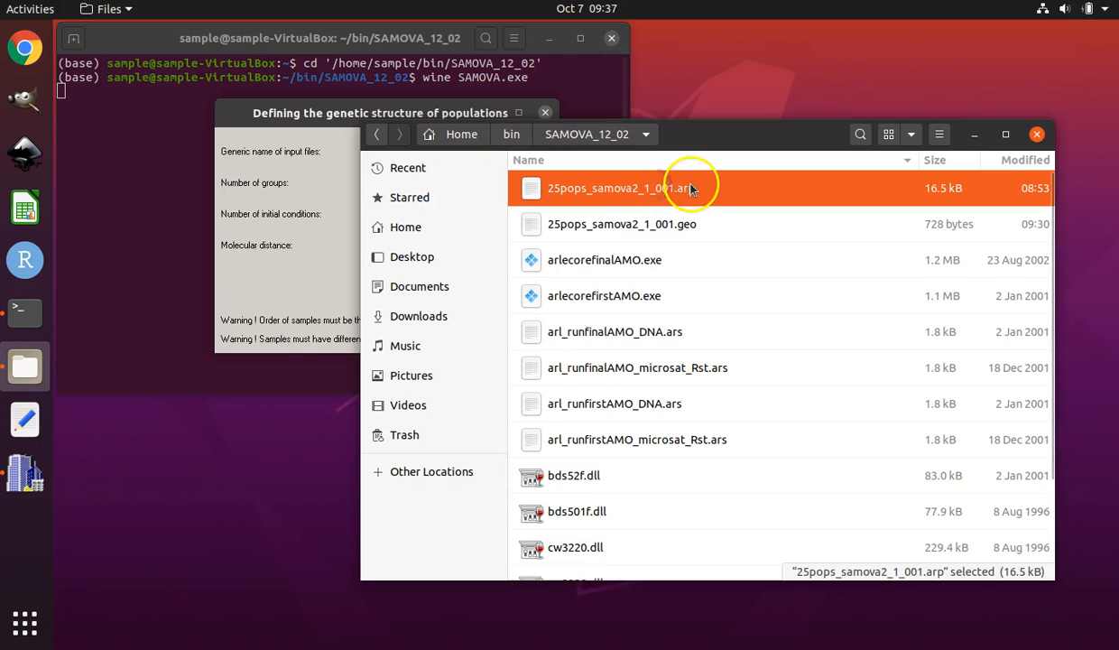
right_click(607, 190)
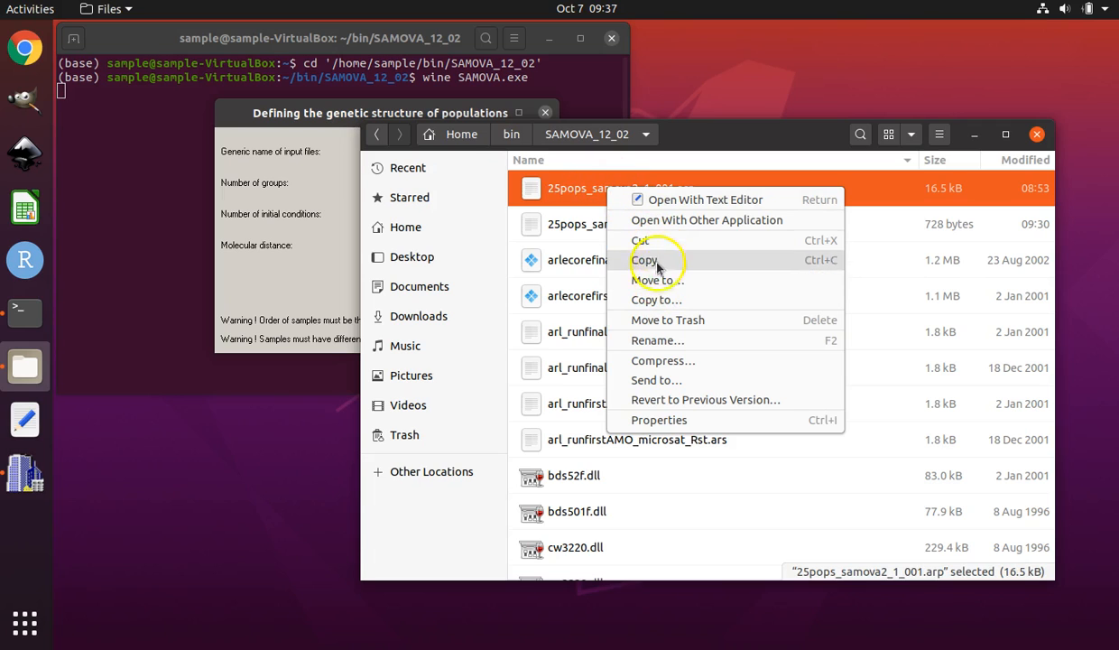
left_click(657, 341)
left_click_drag(617, 254, 644, 259)
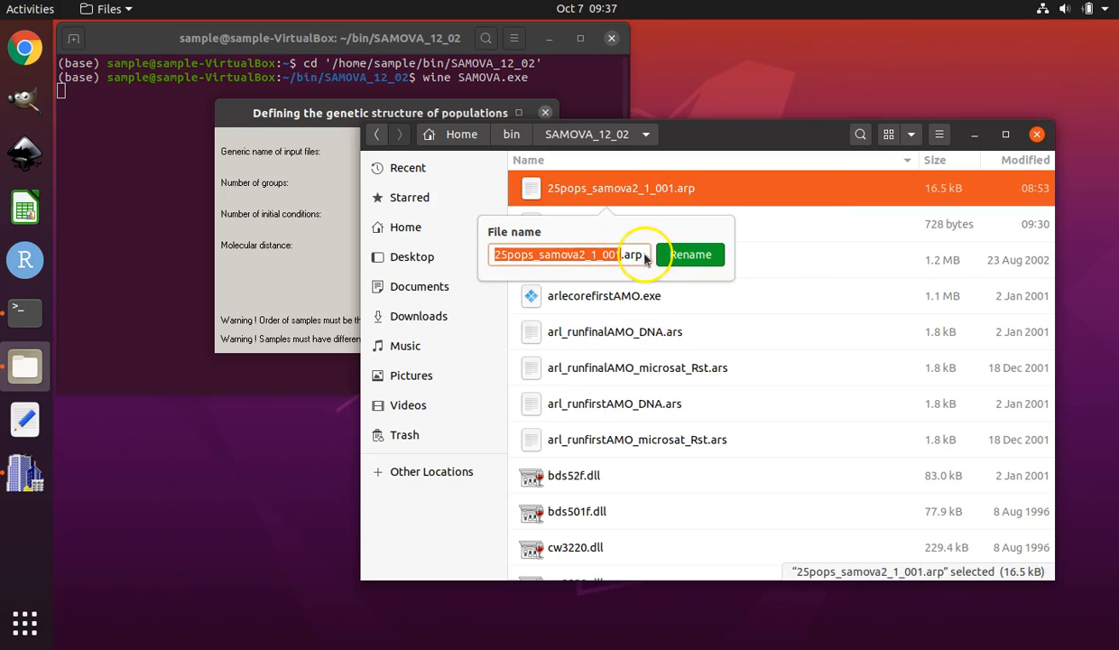
right_click(549, 256)
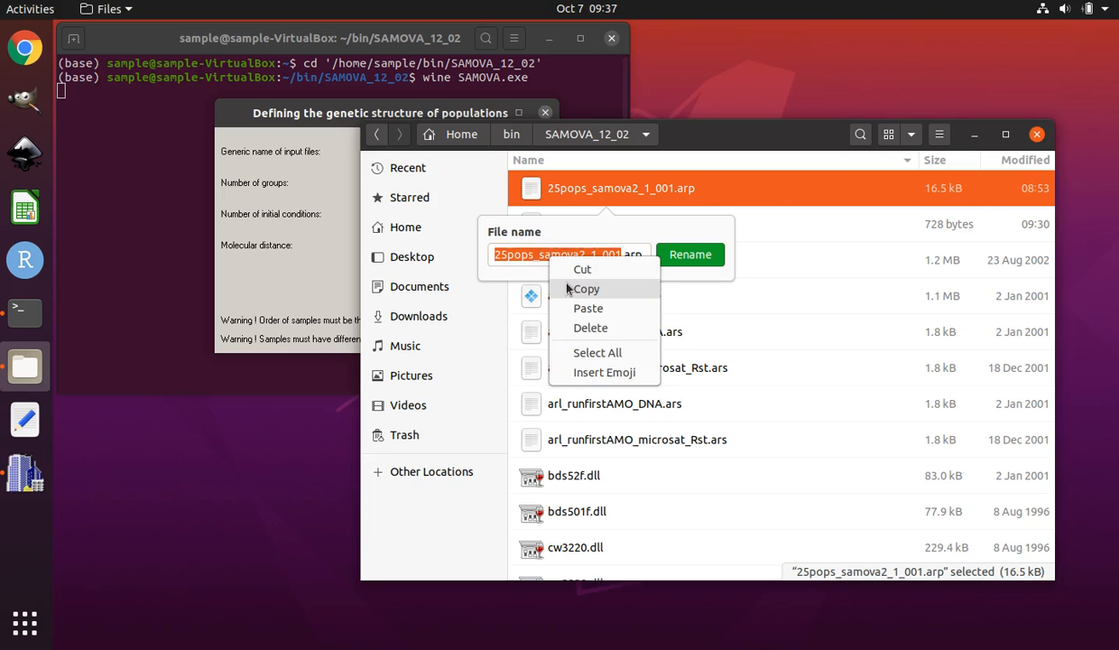
left_click(567, 286)
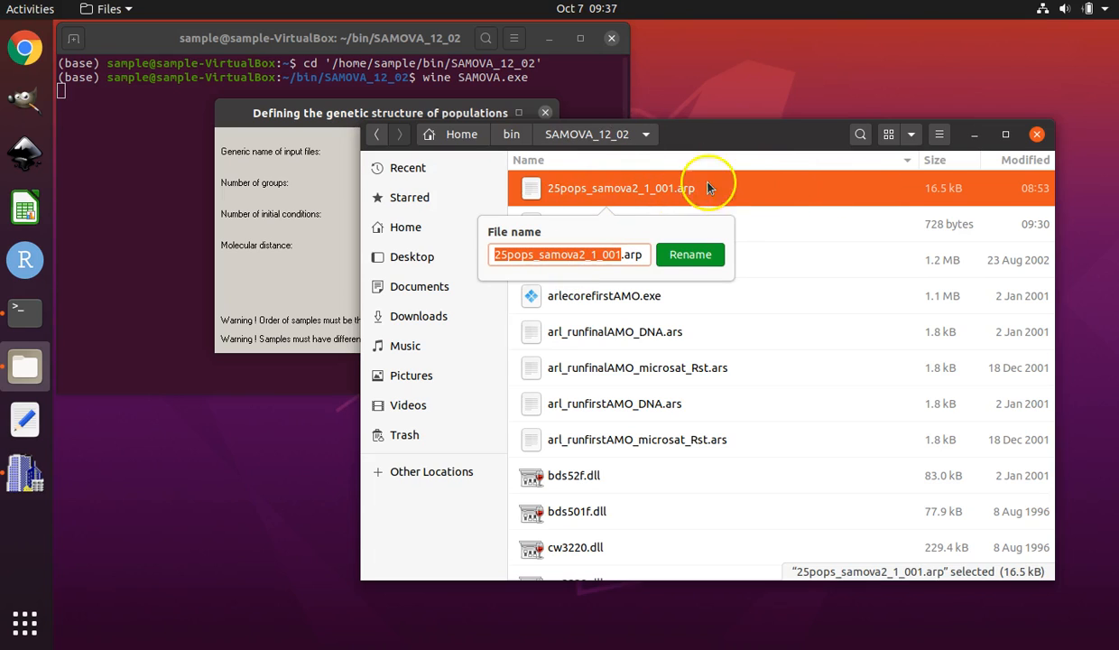
left_click(758, 192)
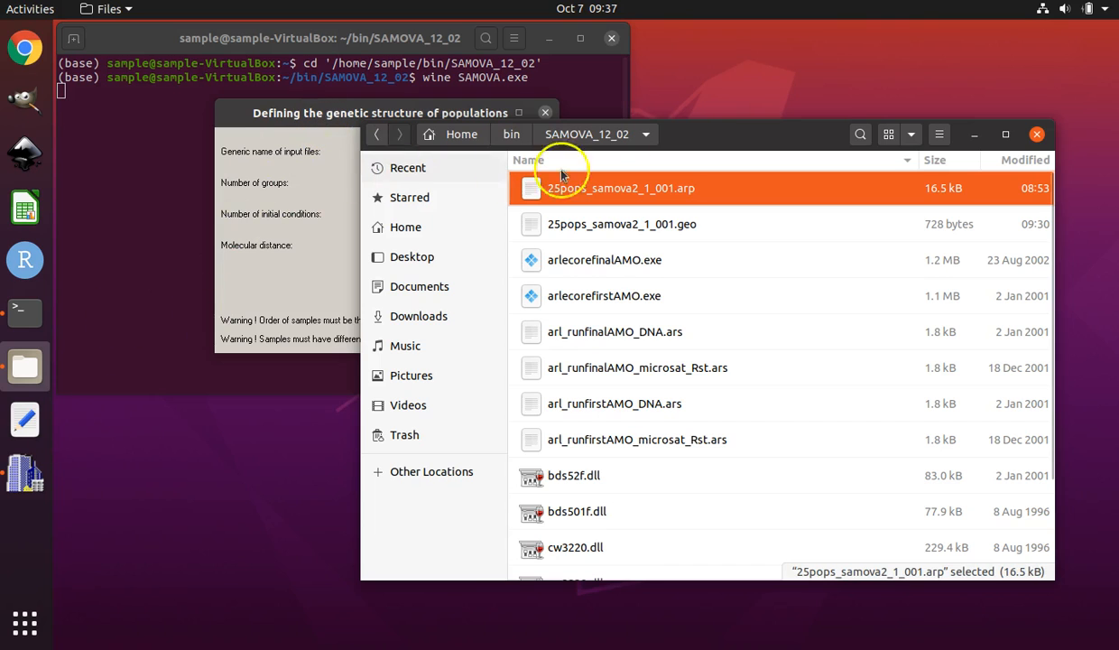
Move the file manager and terminal windows aside so the SAMOVA dialog sits in front.
left_click_drag(707, 133, 772, 236)
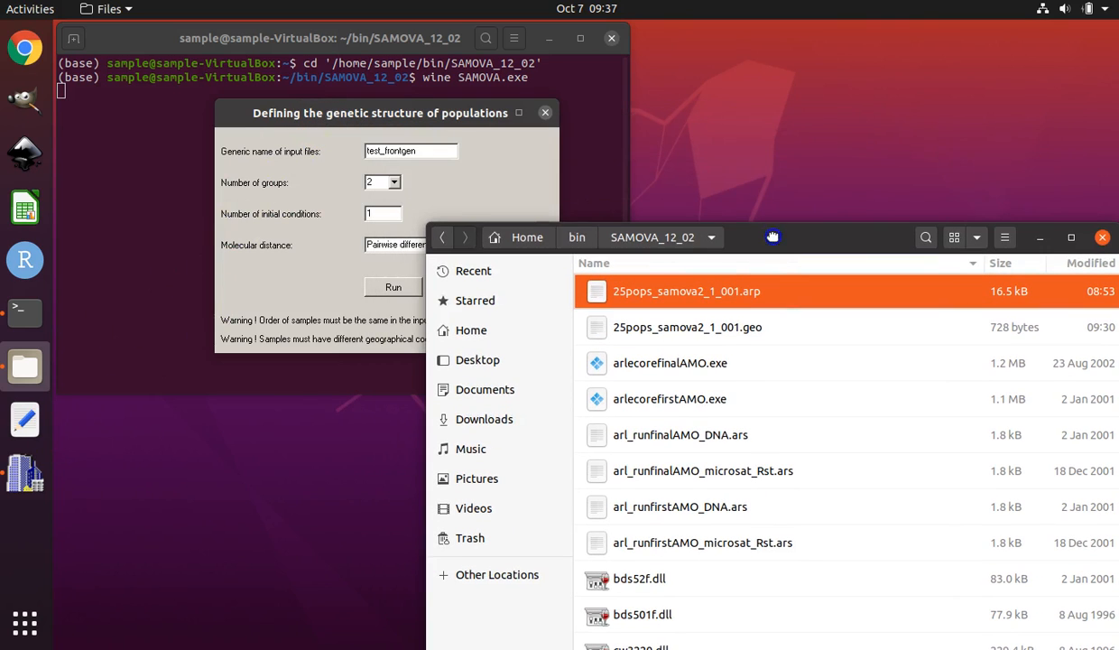
left_click(409, 118)
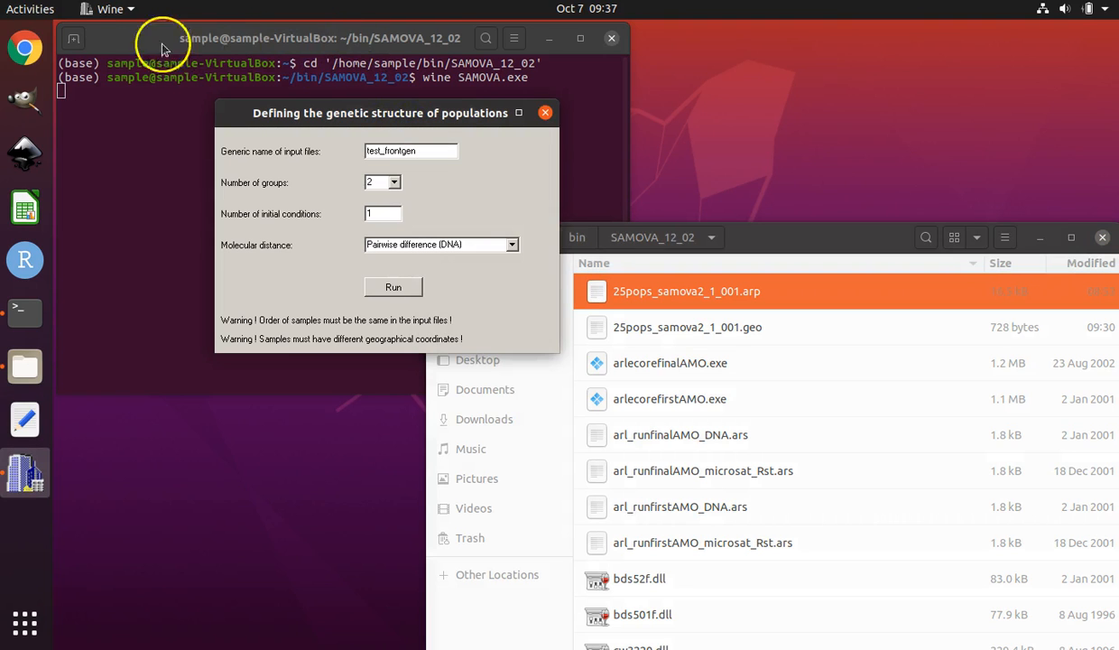
left_click_drag(260, 42, 724, 299)
left_click_drag(484, 182, 402, 145)
left_click(399, 113)
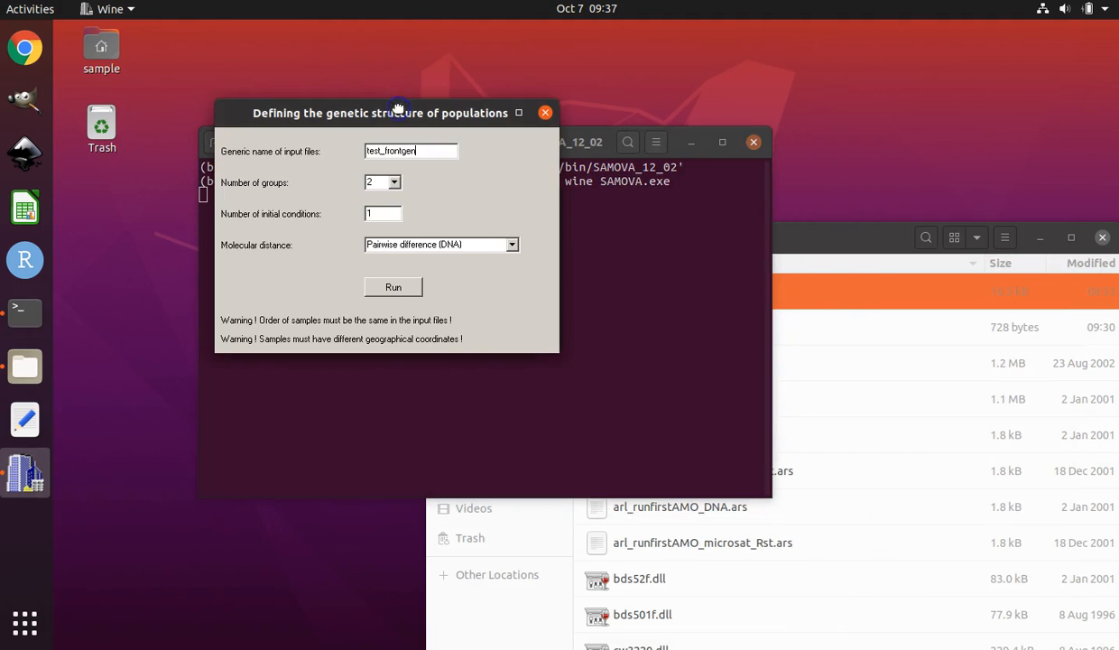
Replace the generic name of input files with the pasted 25pops_samova2_1_001, correcting the pasted text.
left_click_drag(419, 151, 355, 153)
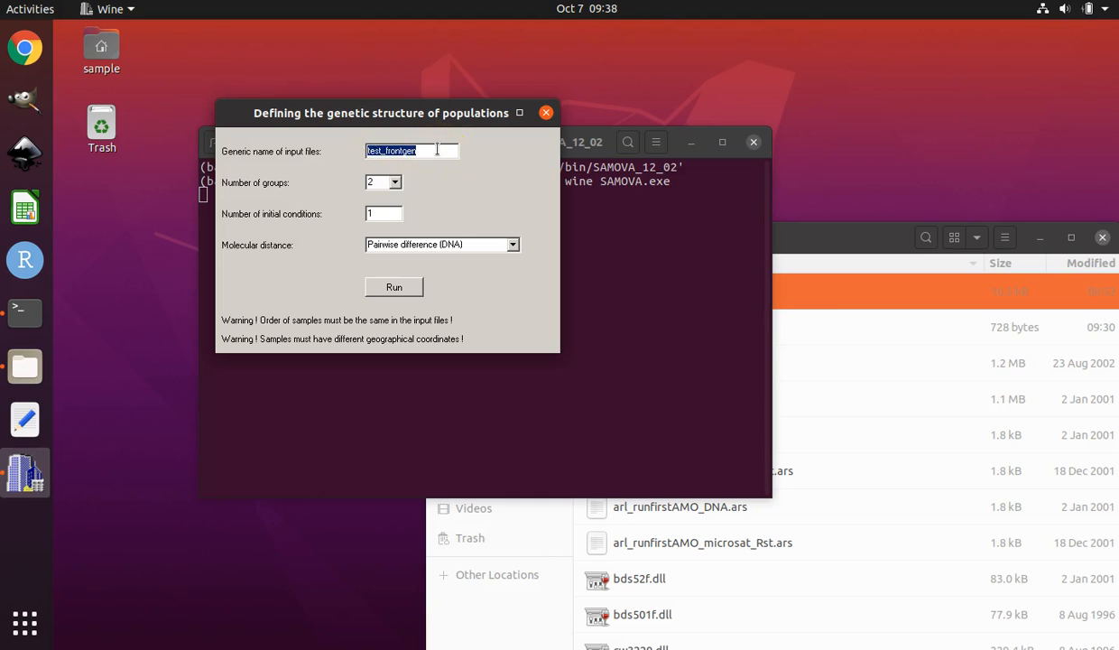
key("BackSpace")
left_click_drag(449, 150, 411, 151)
right_click(411, 152)
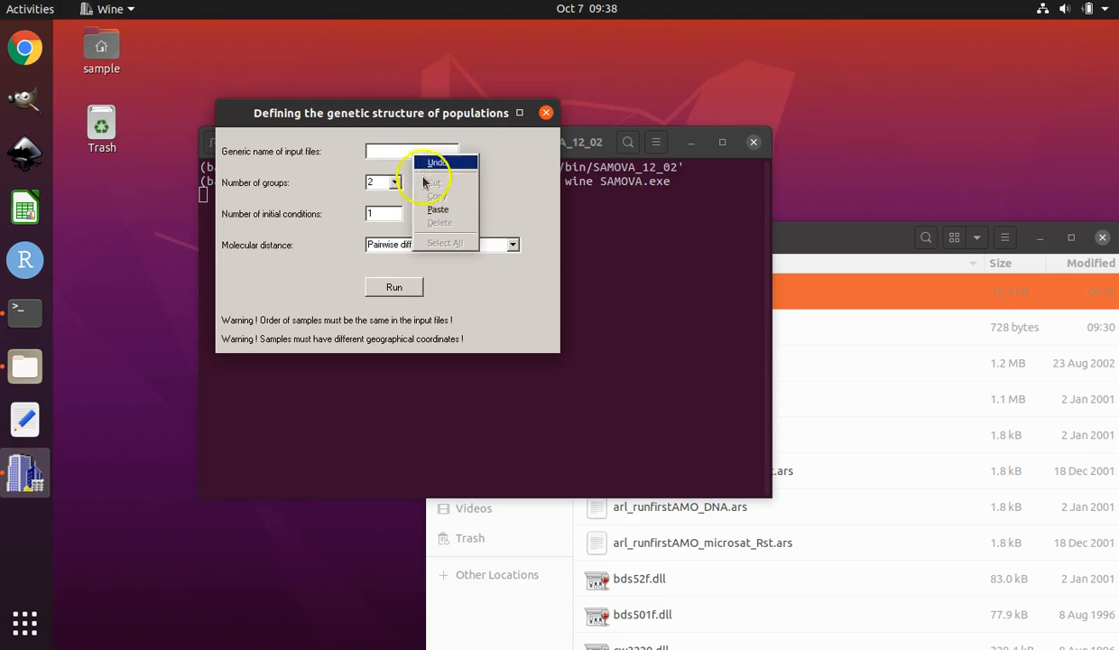
left_click(430, 210)
left_click_drag(417, 151, 456, 152)
left_click(372, 150)
key("BackSpace")
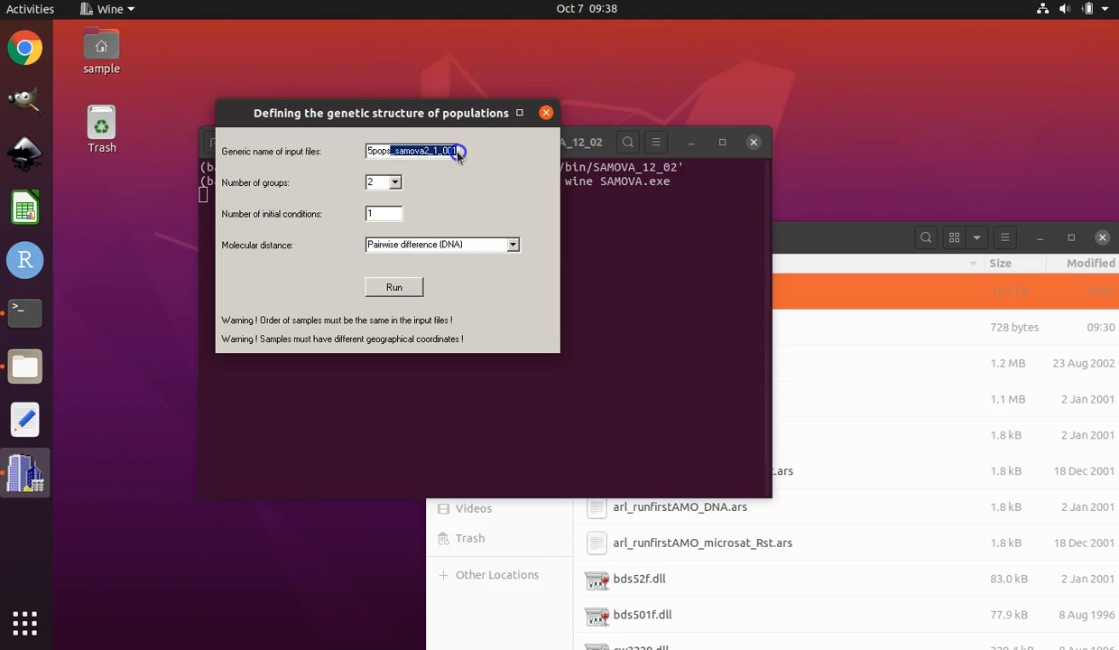
left_click(458, 152)
type("1")
left_click_drag(436, 152, 350, 151)
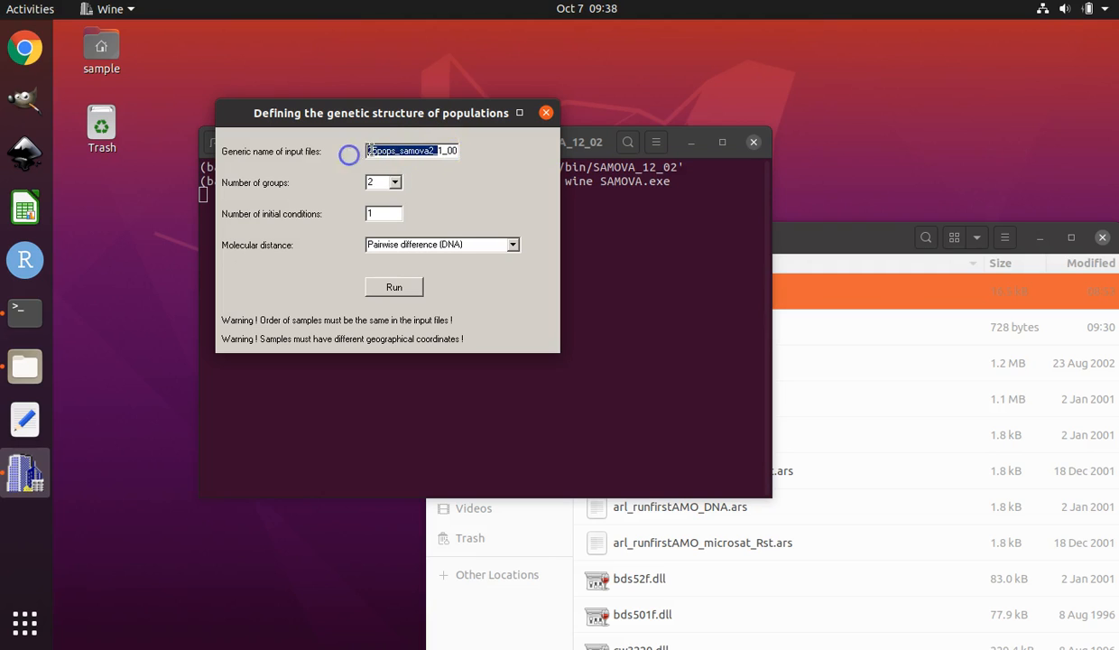
left_click(370, 151)
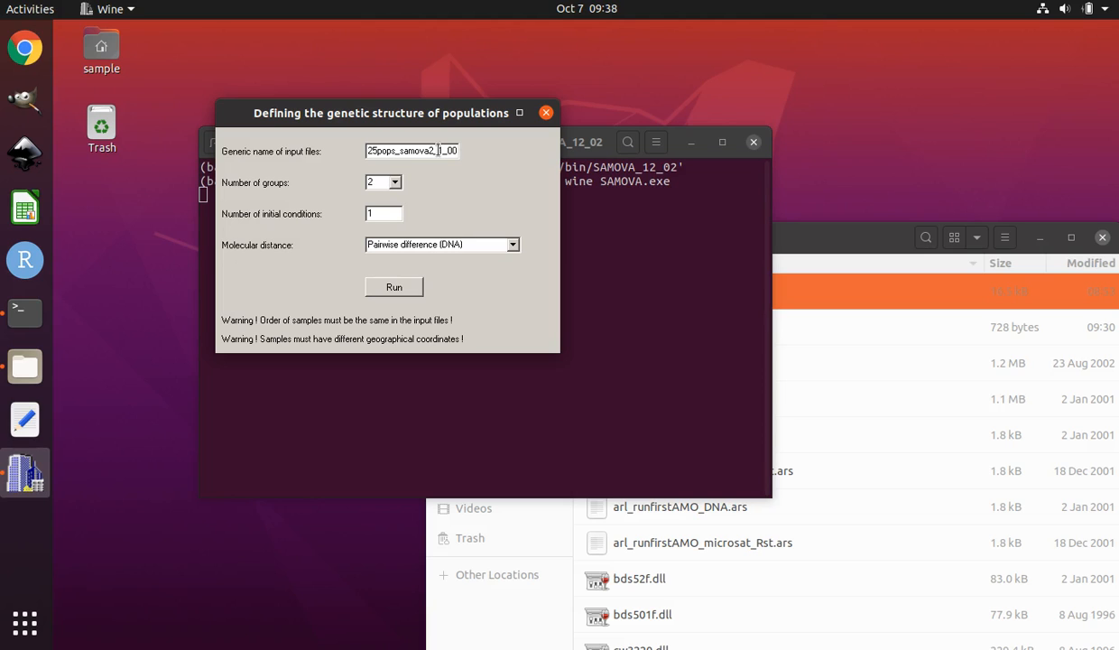
left_click(377, 183)
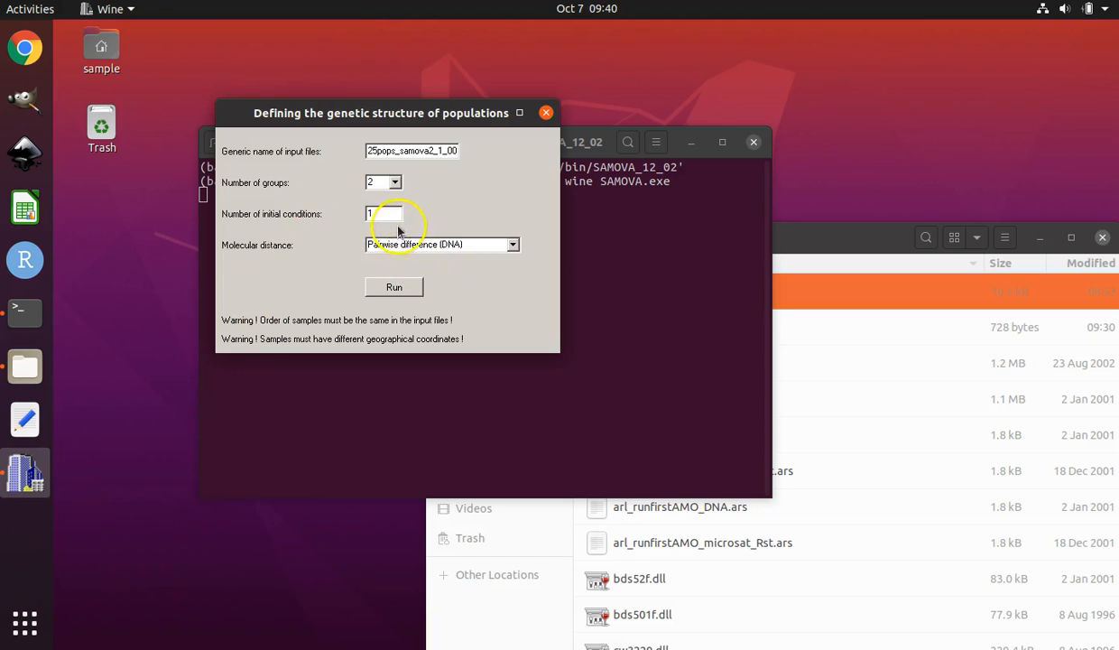
Set the number of initial conditions to 10, keep Pairwise difference (DNA) as molecular distance, and run SAMOVA.
left_click(387, 213)
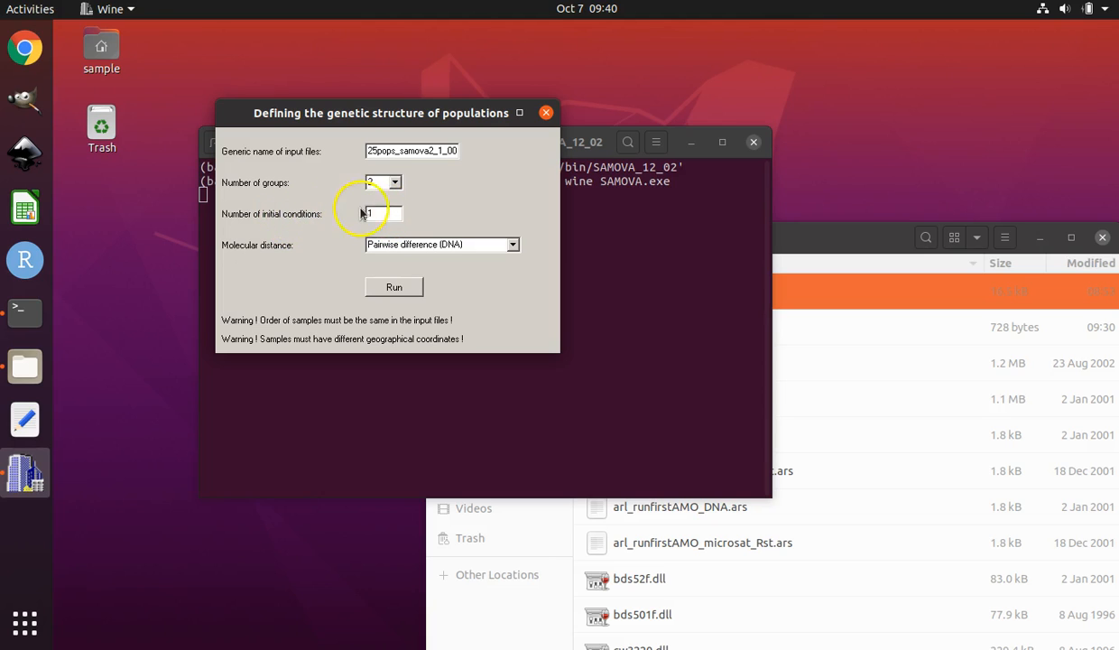
type("0")
left_click(367, 201)
left_click(379, 213)
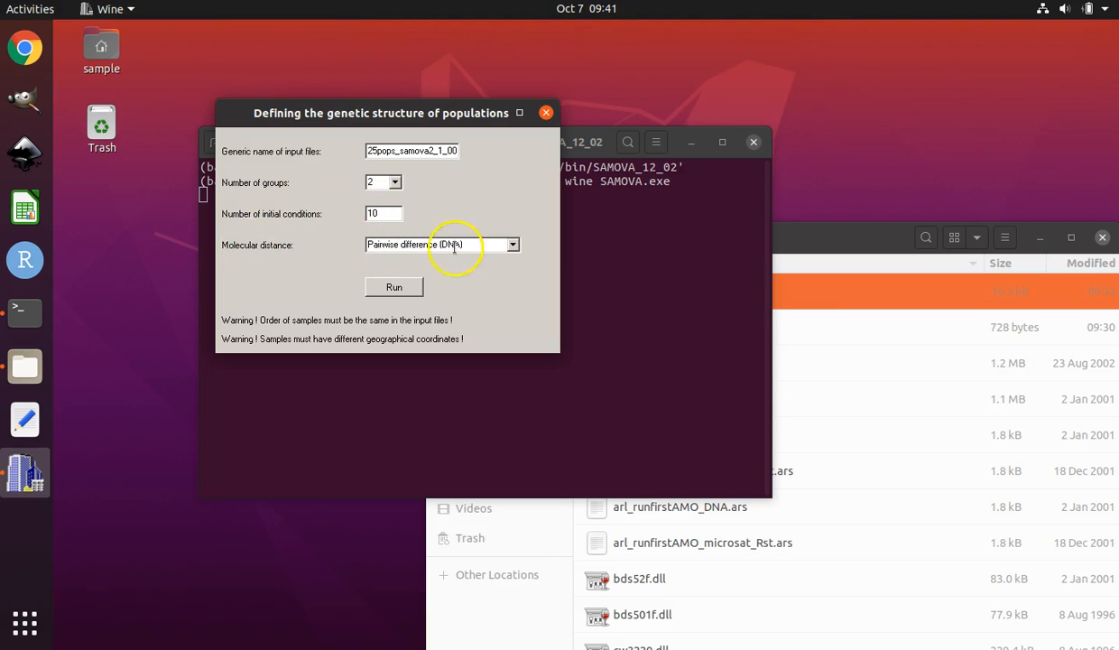
left_click(512, 245)
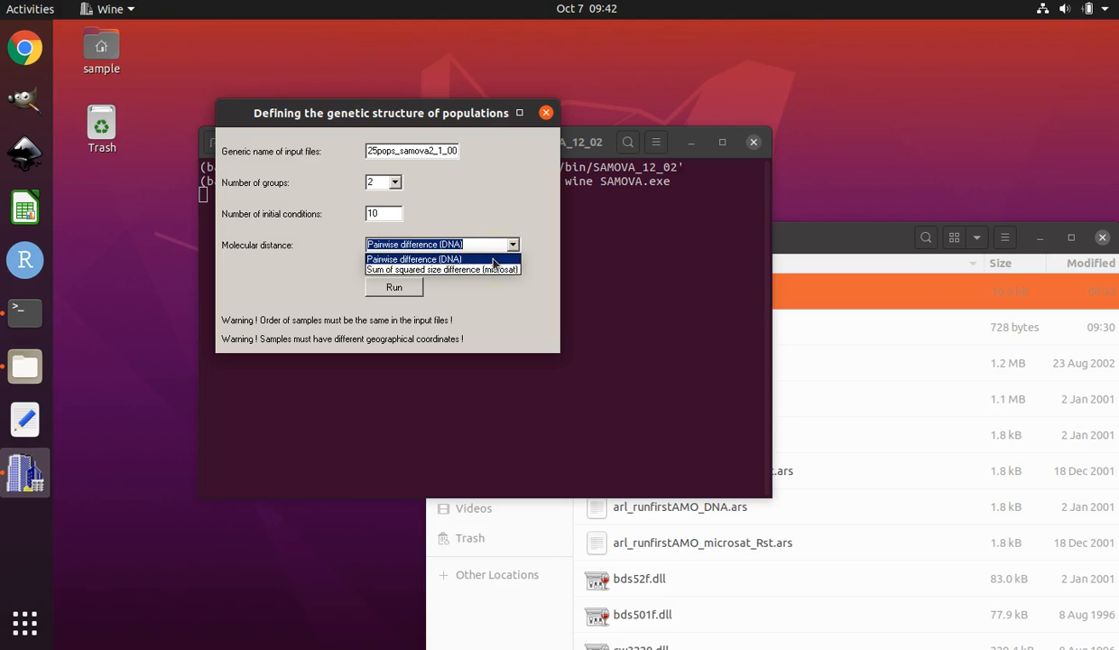
left_click(494, 260)
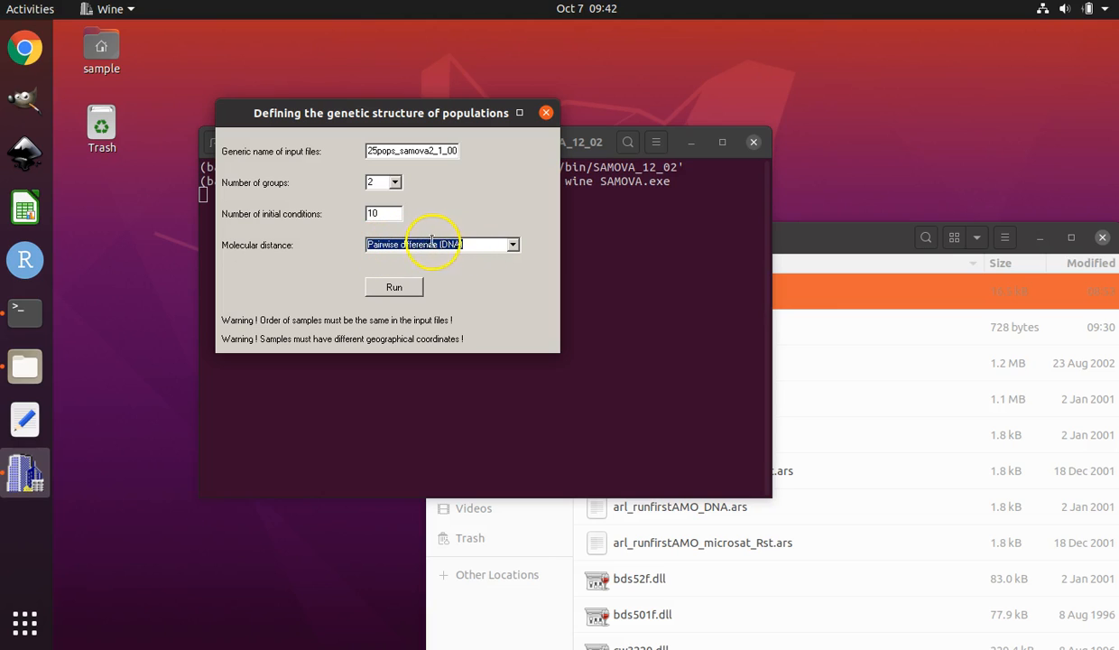
left_click(405, 292)
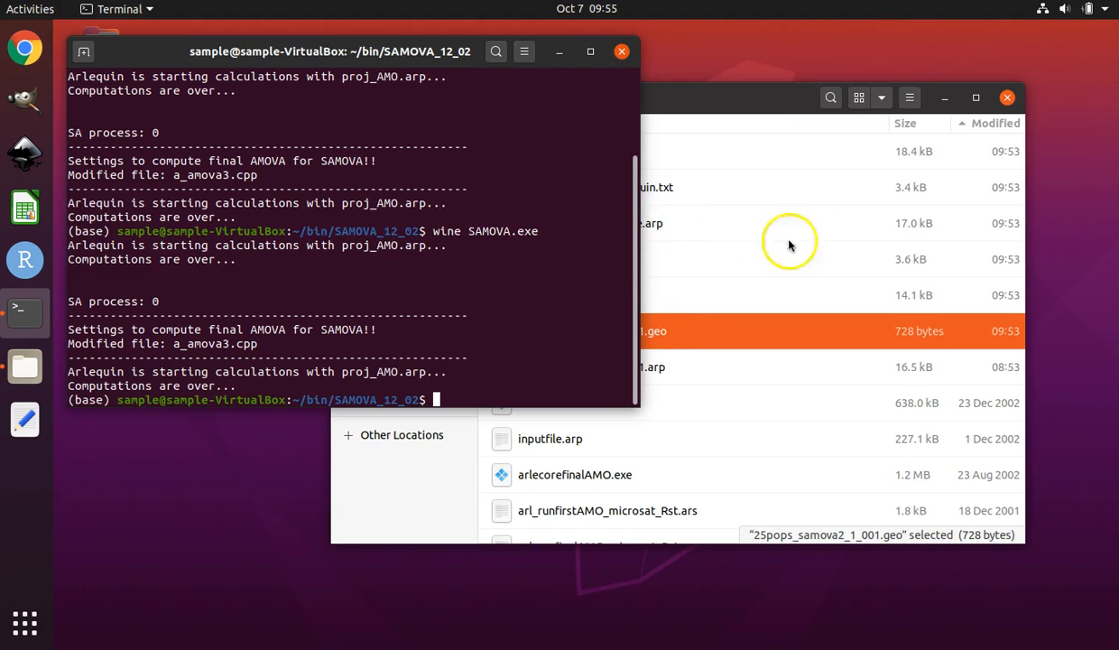
Open 25pops_samova2_1_001.geo from the SAMOVA_12_02 folder in the text editor.
left_click(769, 108)
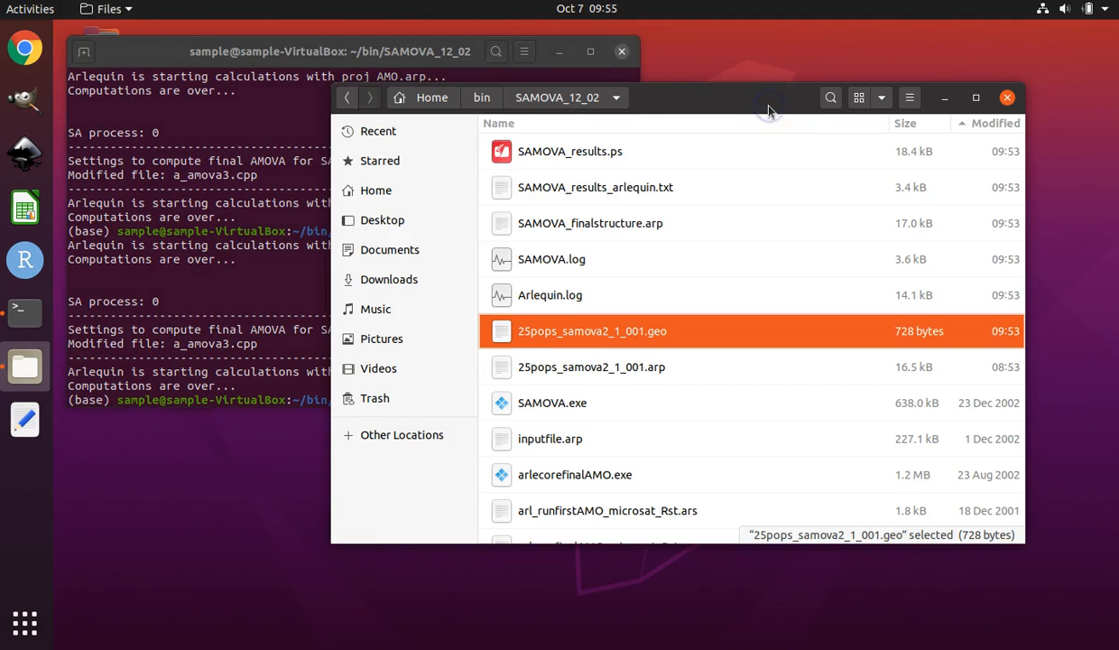
left_click(27, 376)
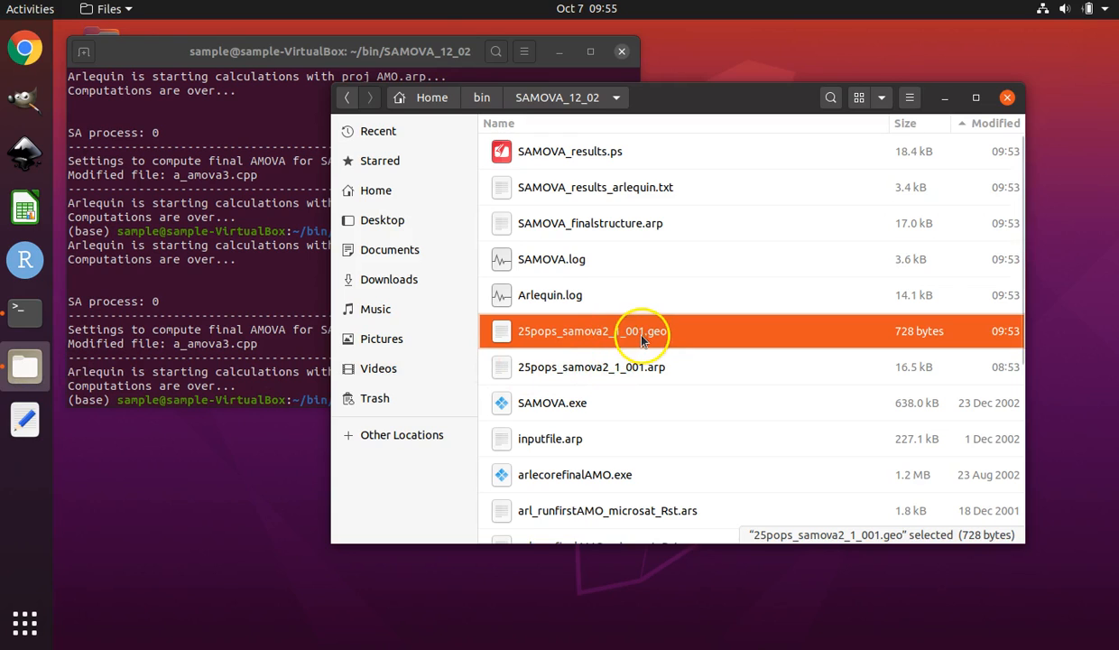
double_click(704, 337)
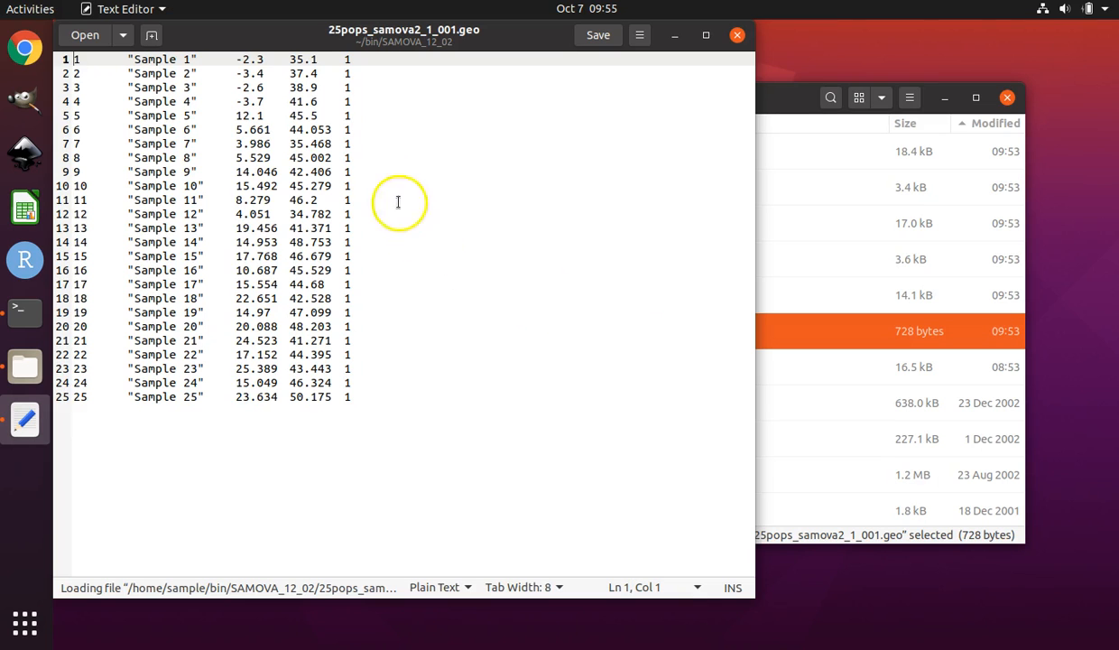
Review the sample coordinate lines of the .geo file, save it and close the editor.
left_click(182, 101)
left_click(204, 227)
left_click(276, 397)
left_click(379, 394)
left_click_drag(84, 395, 175, 394)
left_click_drag(303, 395, 318, 395)
left_click(371, 397)
left_click(81, 58)
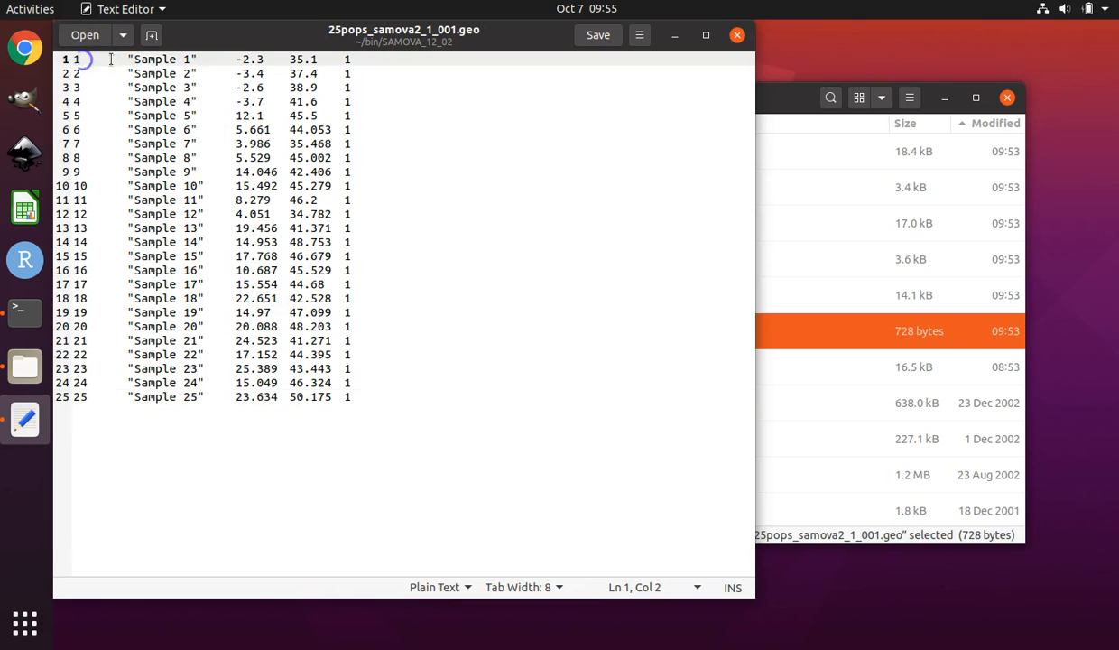
left_click(126, 58)
left_click_drag(200, 61, 231, 61)
left_click(244, 60)
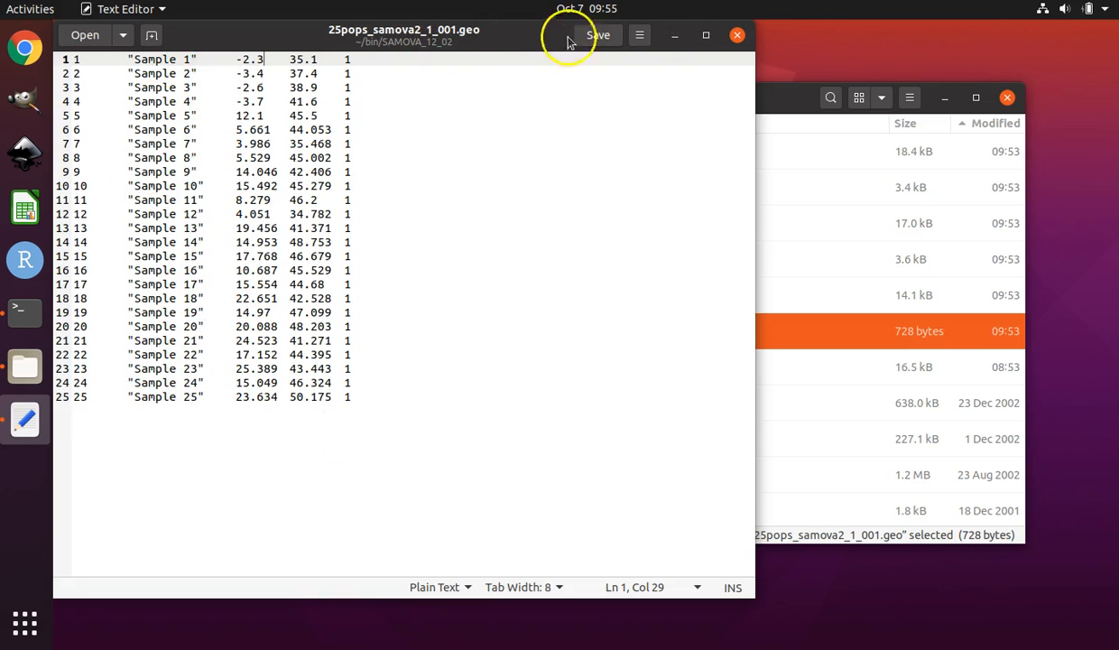
left_click(602, 39)
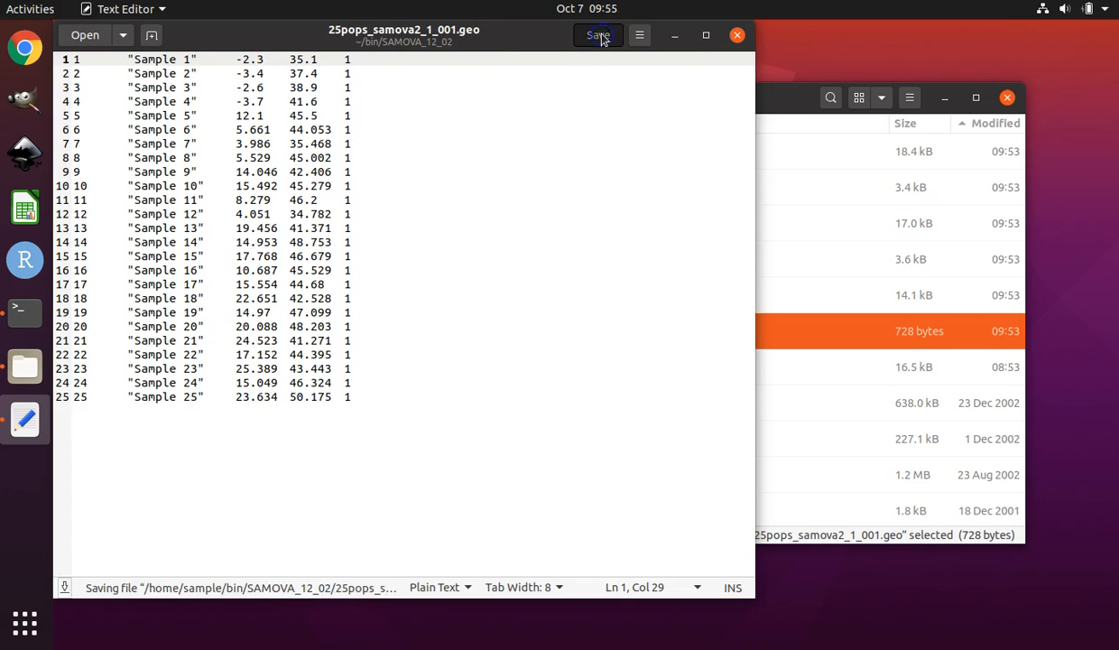
left_click(739, 37)
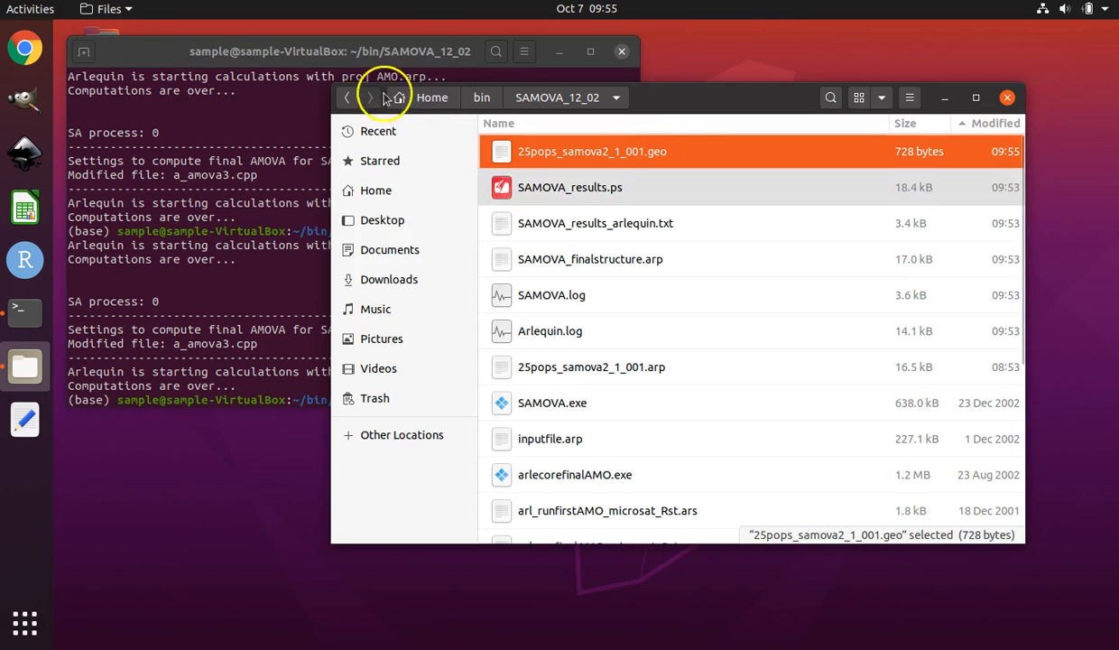
Relaunch SAMOVA.exe with wine from the terminal.
left_click(326, 54)
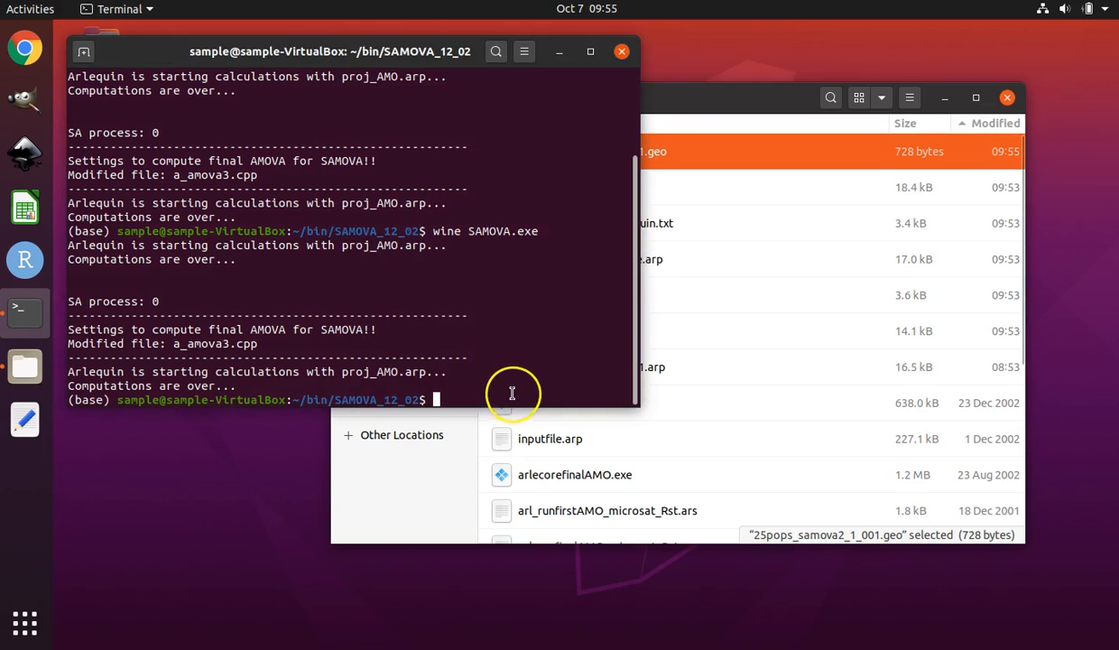
type("wine ")
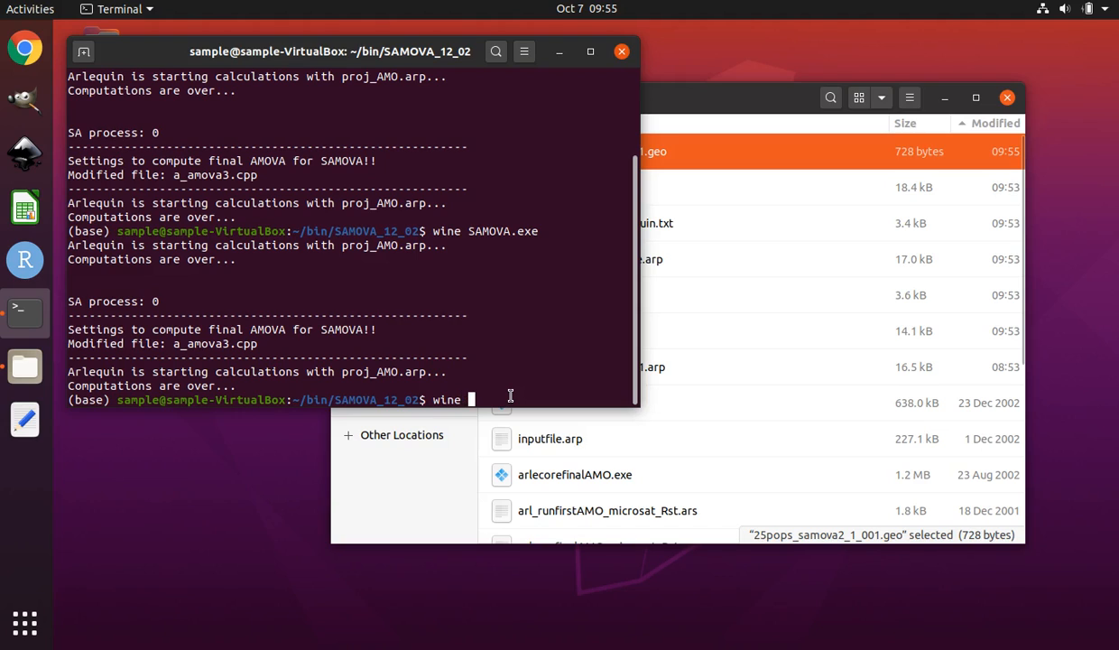
type("SAM")
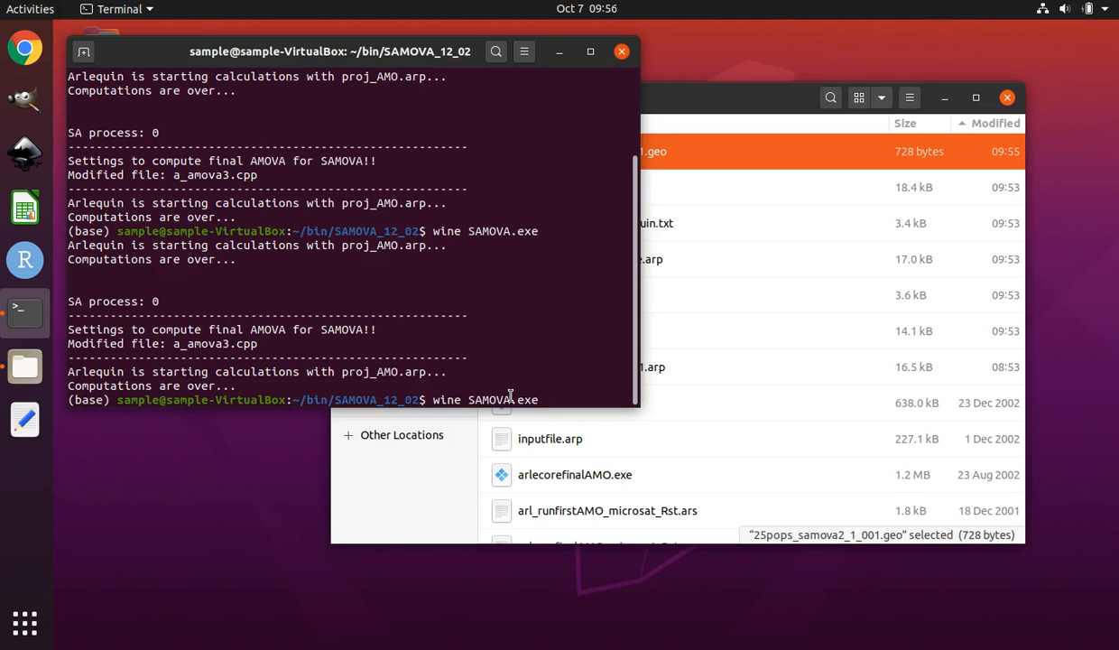
type("OVA.exe")
key("Return")
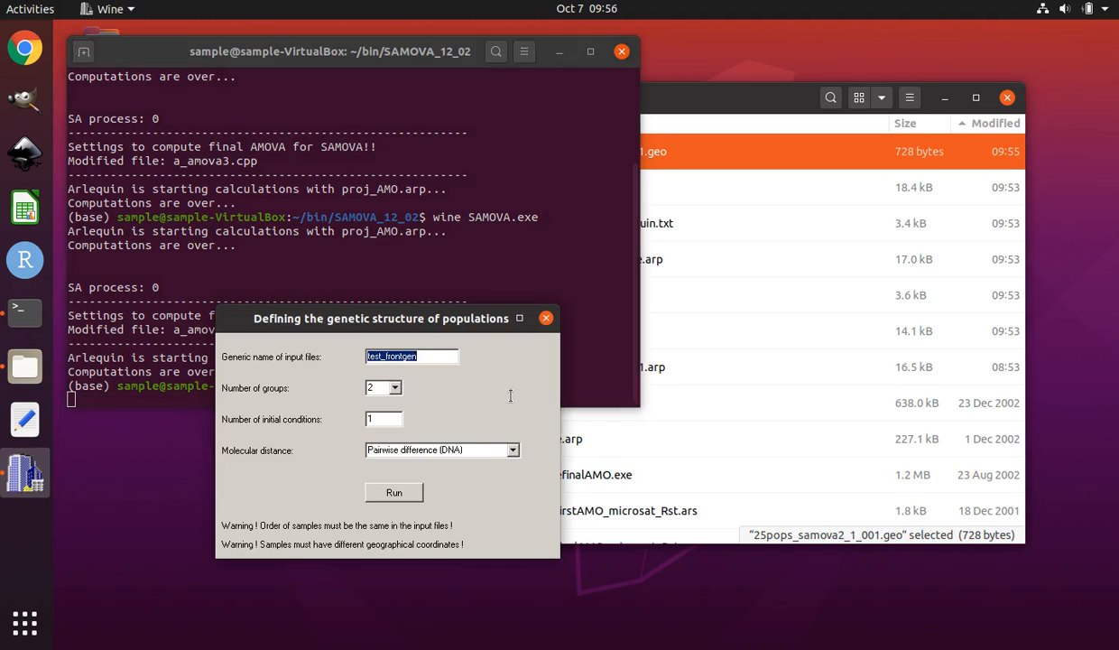
Paste 25pops_samova2_1_001 as the generic input name, set initial conditions to 10, and run SAMOVA.
key("BackSpace")
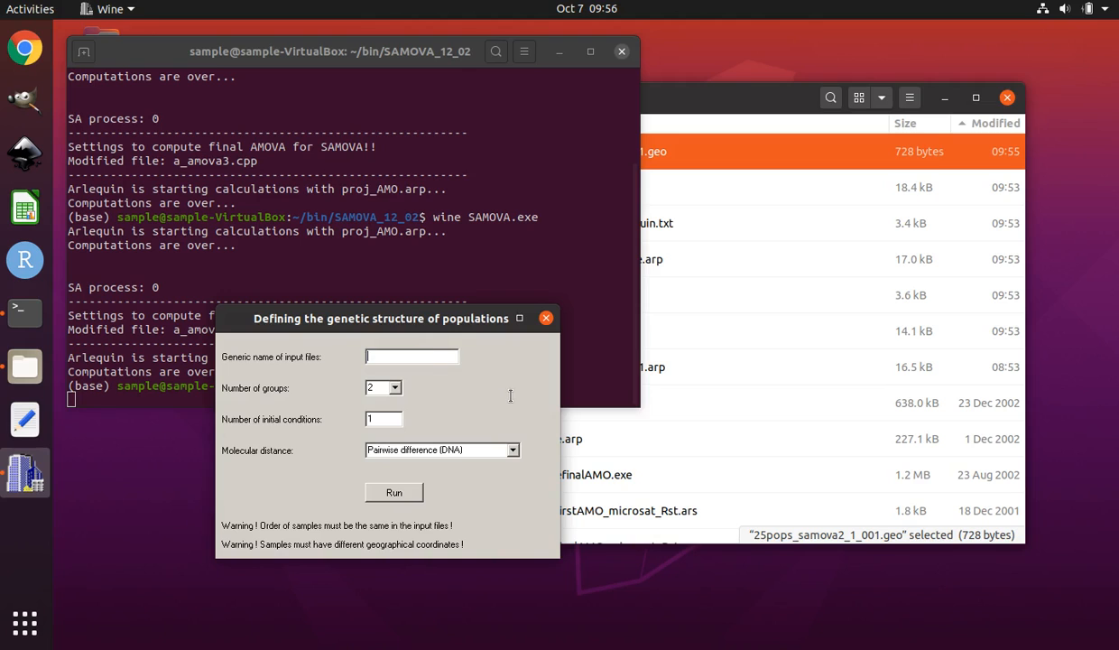
left_click(387, 355)
right_click(376, 361)
left_click(399, 416)
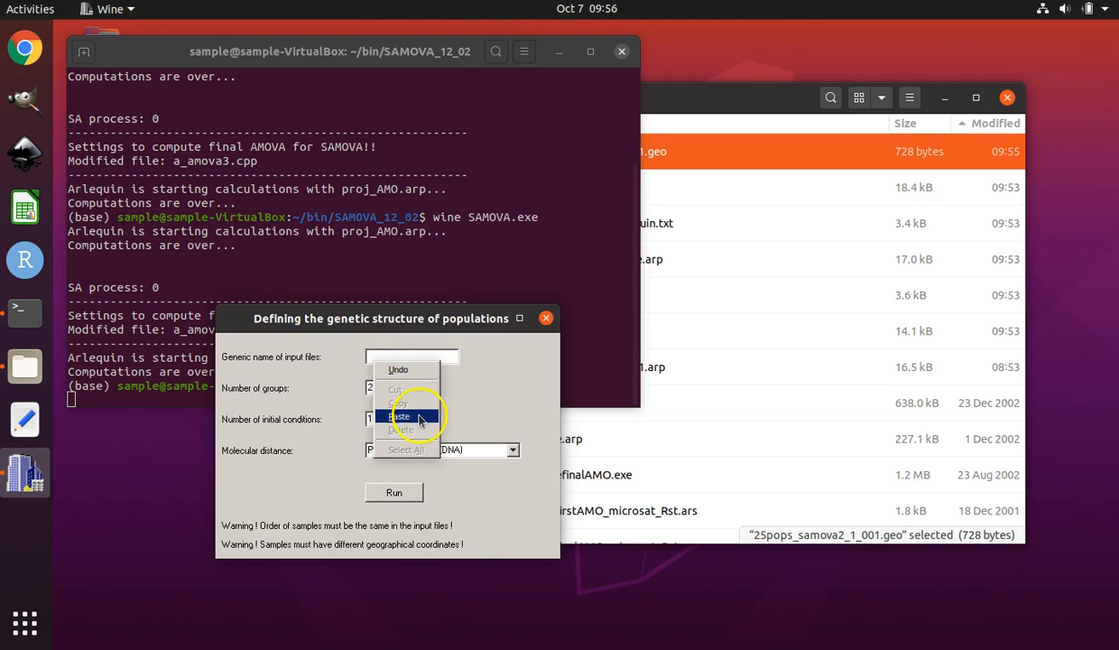
left_click(394, 389)
left_click(381, 417)
type("0")
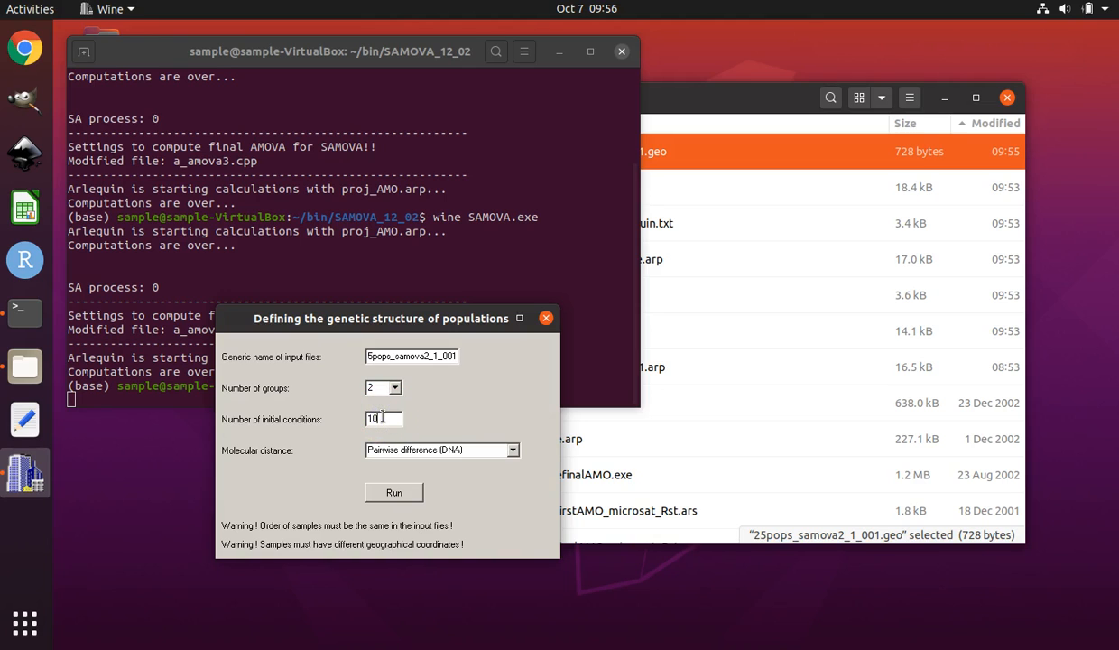
left_click(393, 493)
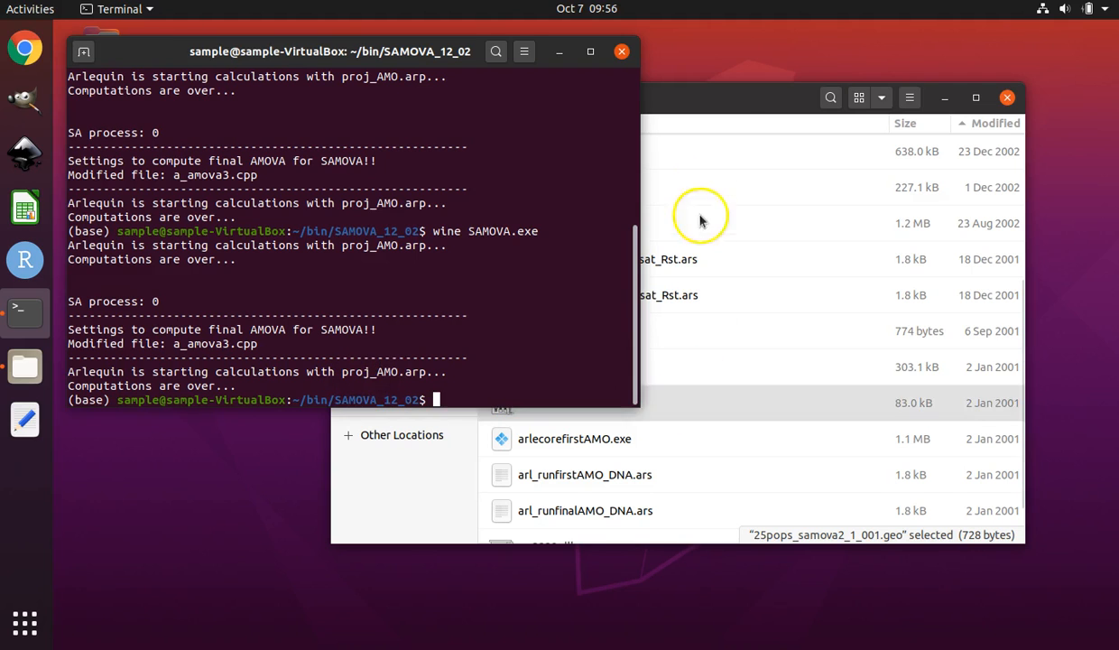
Navigate from Home into bin and SAMOVA_12_02 to refresh the folder listing.
left_click(718, 97)
scroll(747, 271, "up", 5)
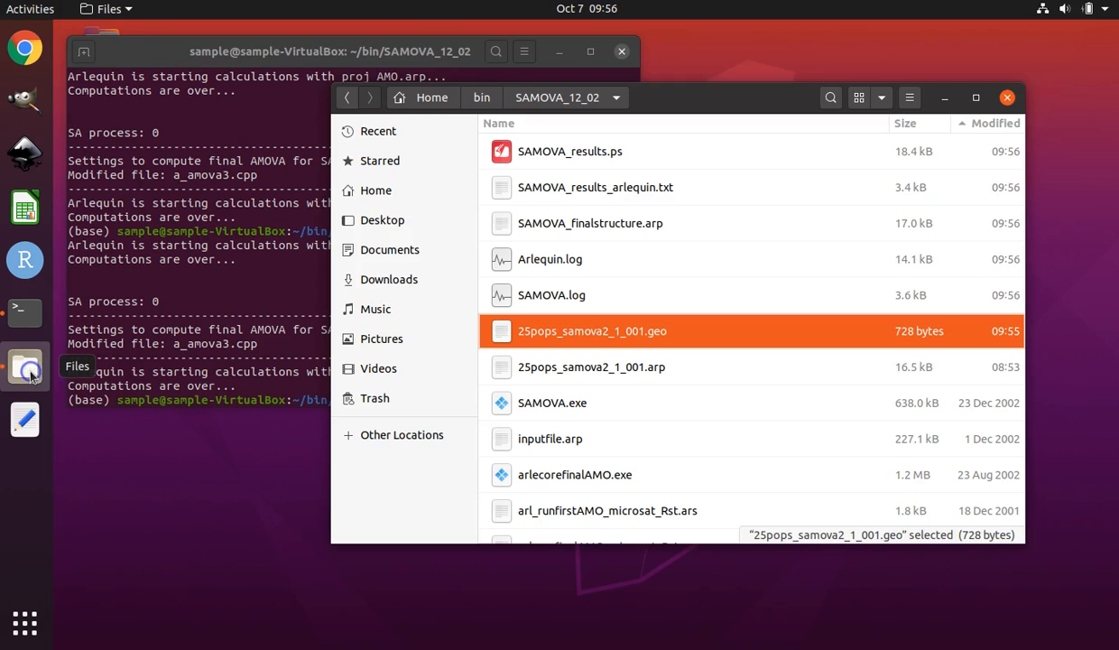
left_click(386, 192)
left_click(553, 150)
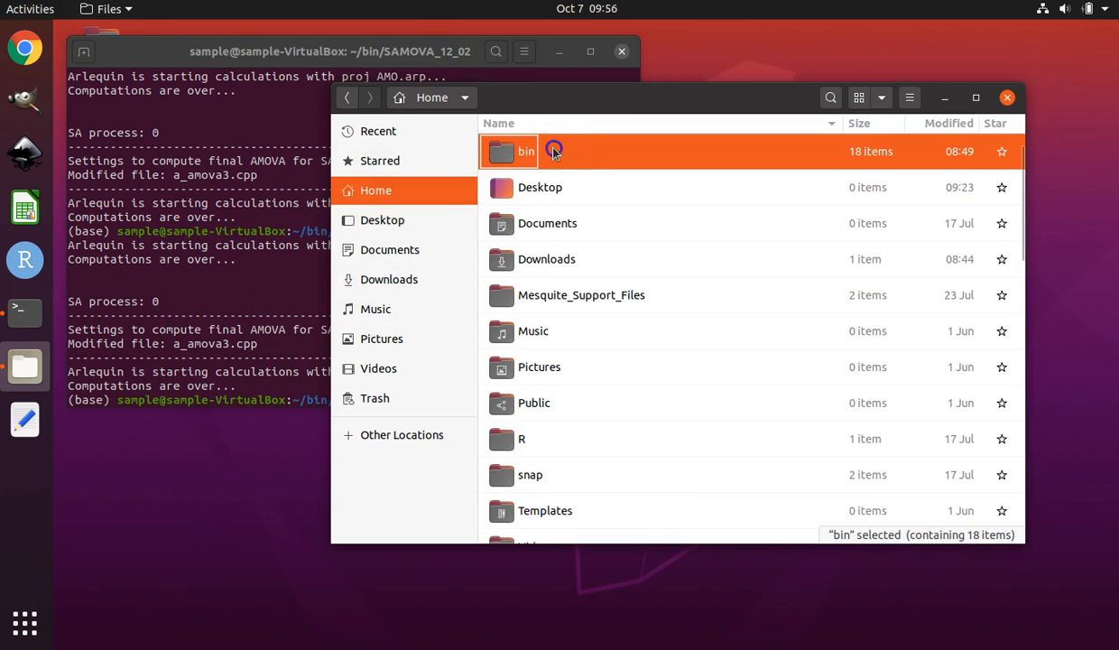
double_click(553, 151)
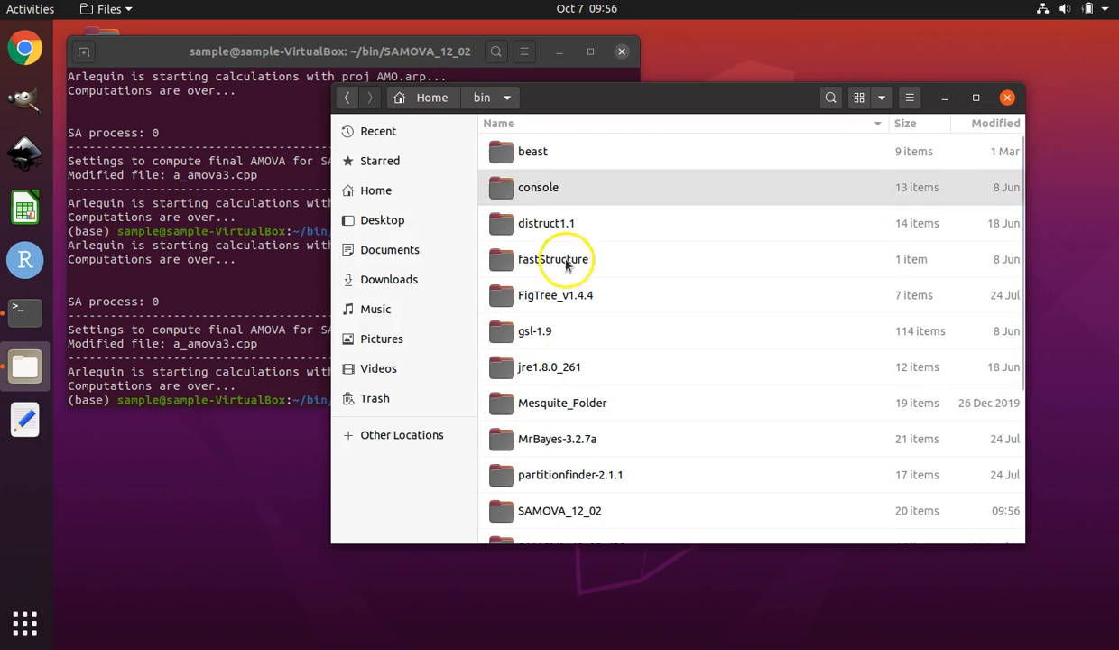
double_click(572, 508)
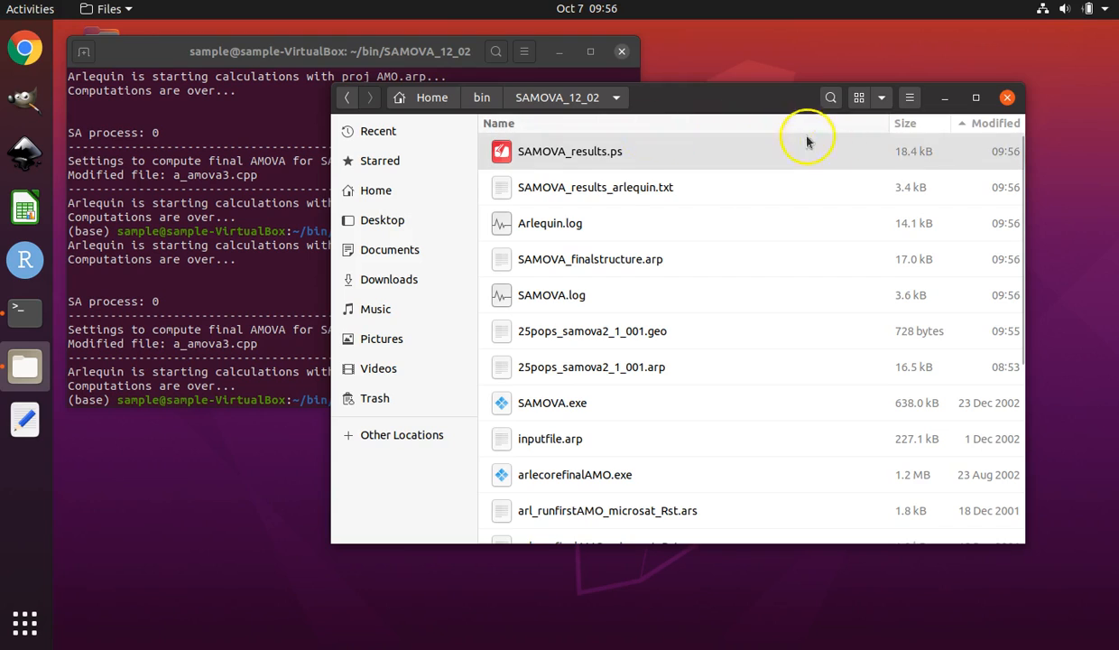
Sort the folder by name and open SAMOVA_results_arlequin.txt in the text editor.
left_click(632, 195)
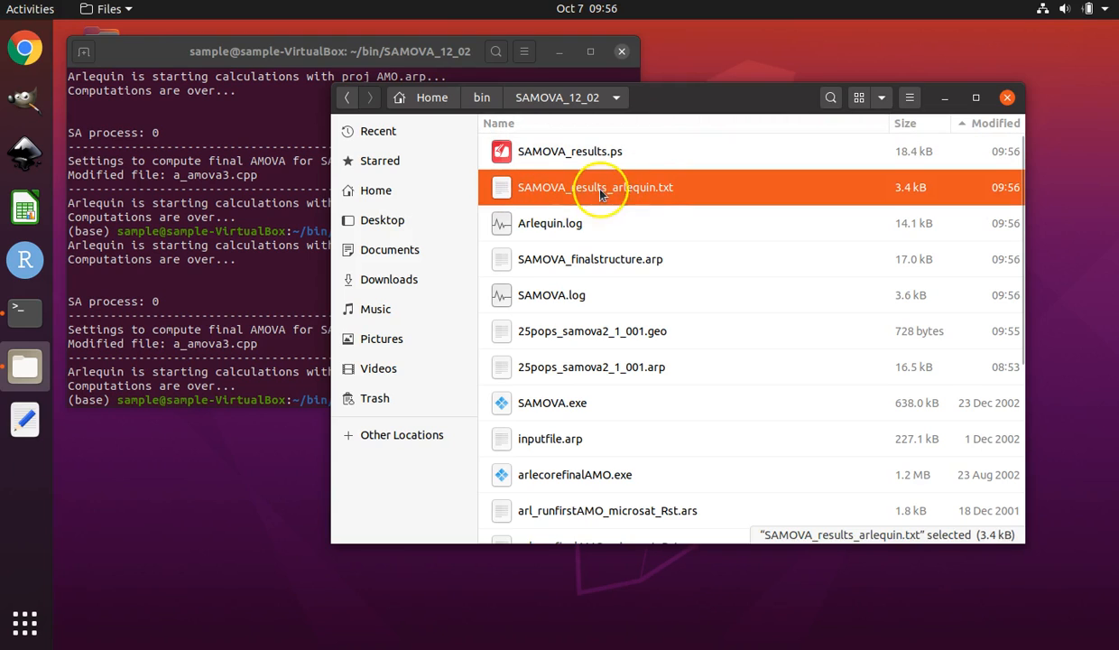
left_click(556, 131)
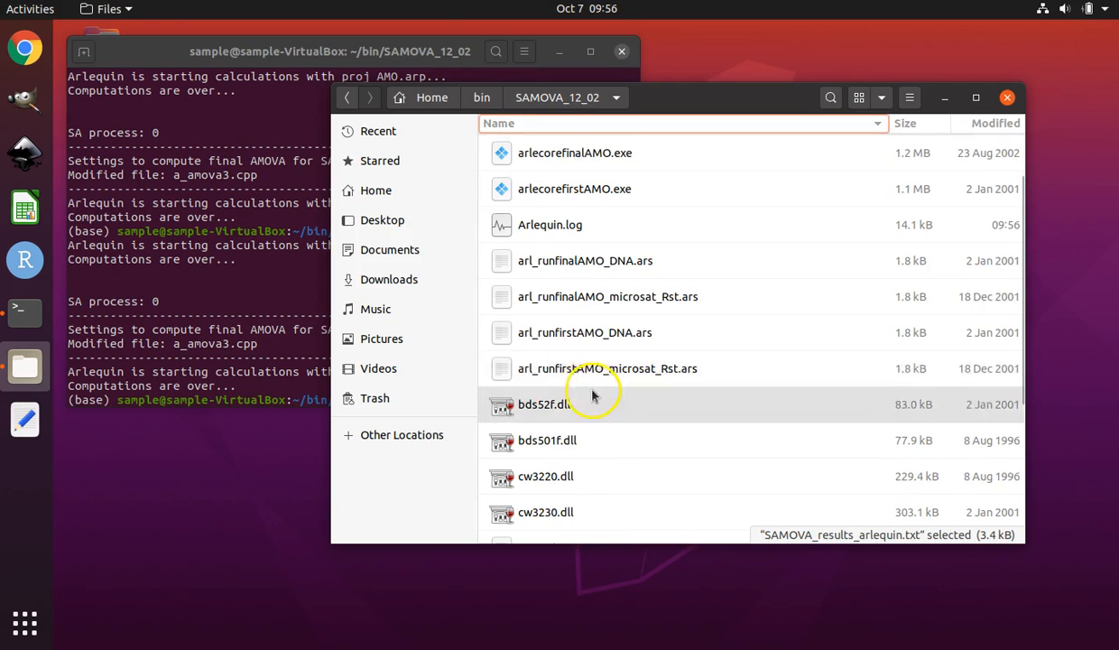
scroll(599, 394, "down", 5)
scroll(580, 280, "up", 5)
scroll(577, 295, "down", 5)
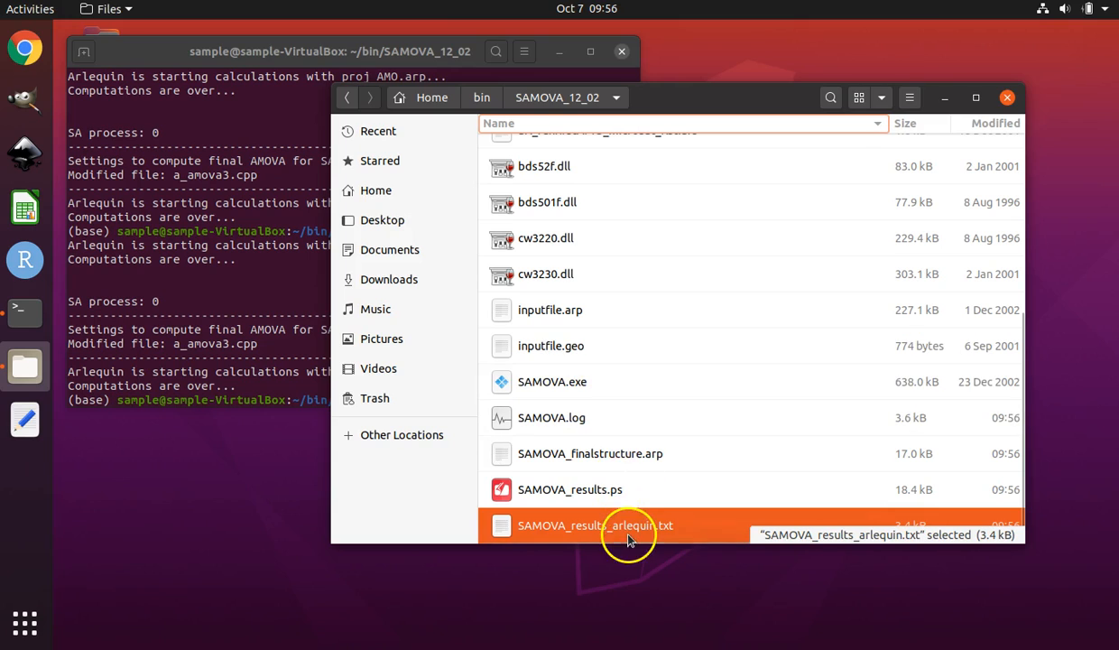
left_click(629, 531)
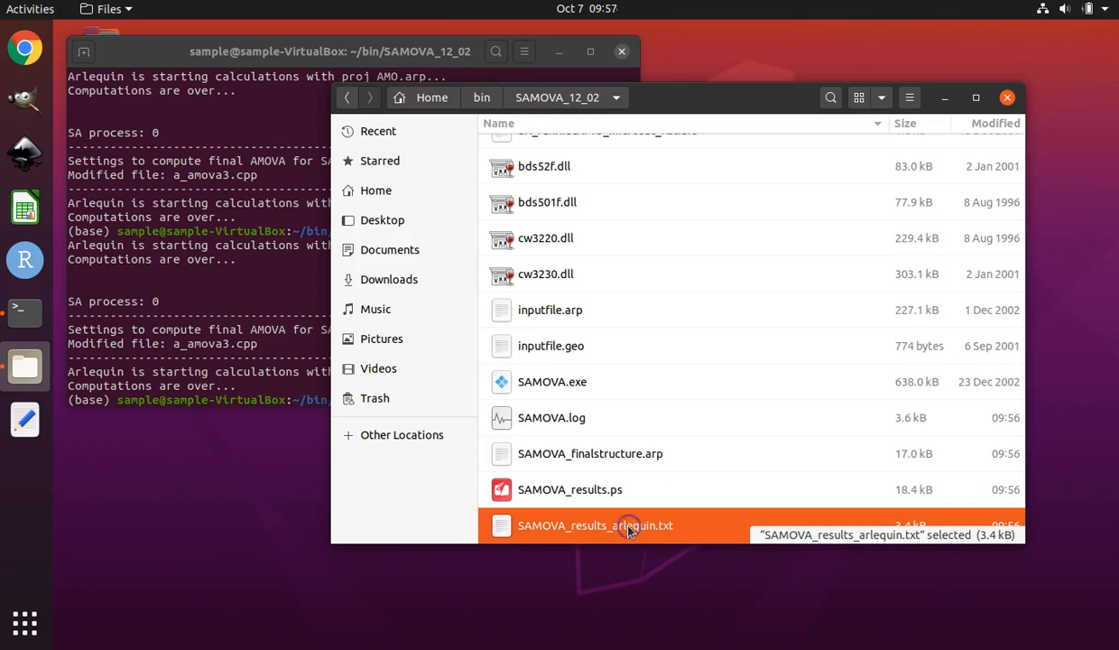
double_click(629, 528)
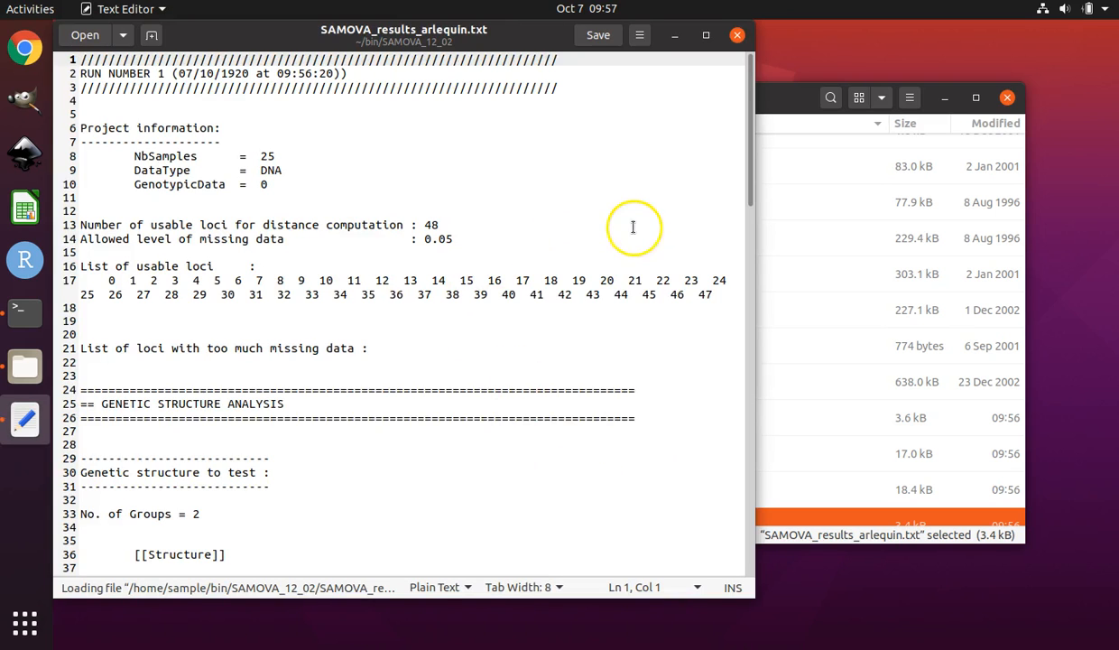
Scroll to the AMOVA design and results section and highlight the FCT fixation index line.
scroll(636, 233, "down", 1)
scroll(636, 233, "down", 14)
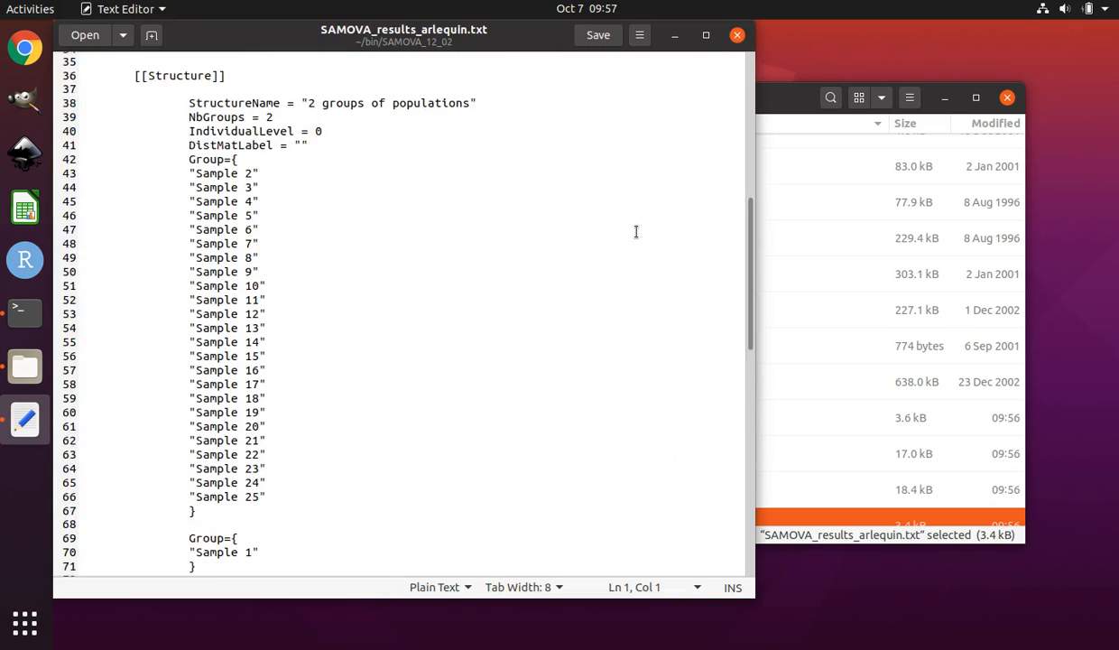
scroll(636, 232, "down", 5)
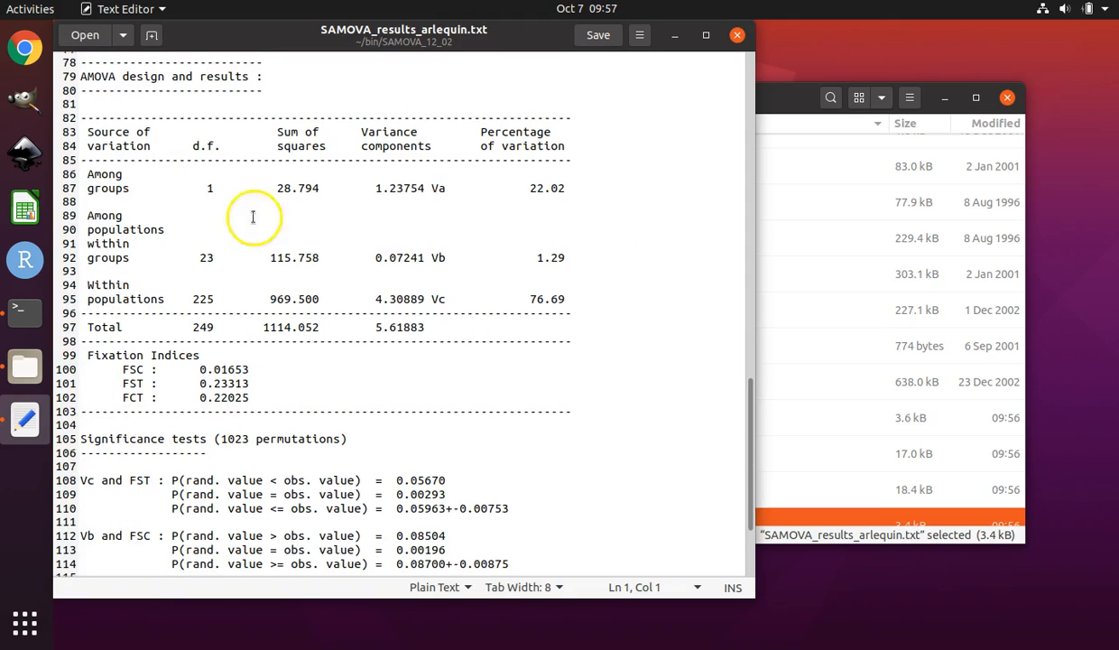
left_click_drag(81, 76, 608, 410)
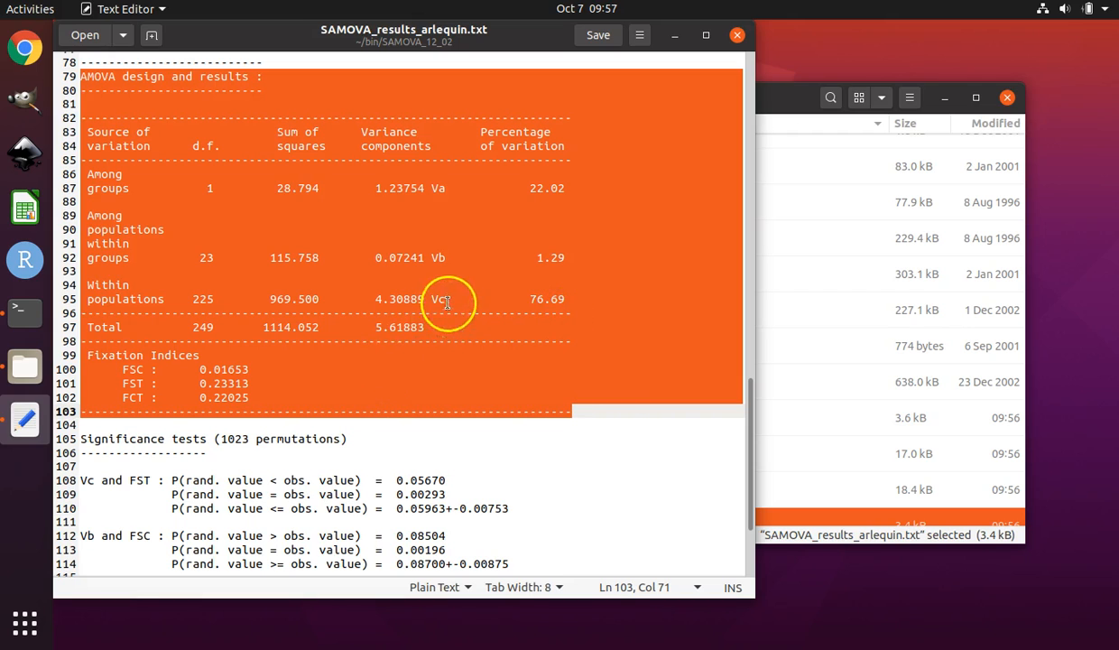
left_click(121, 397)
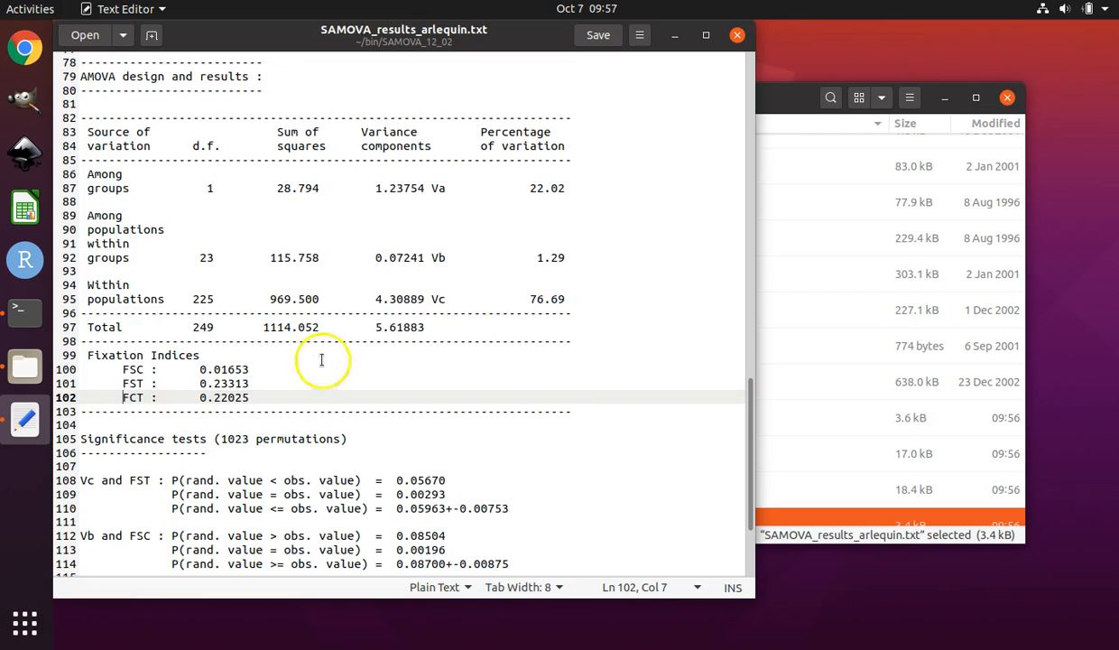
left_click(121, 397)
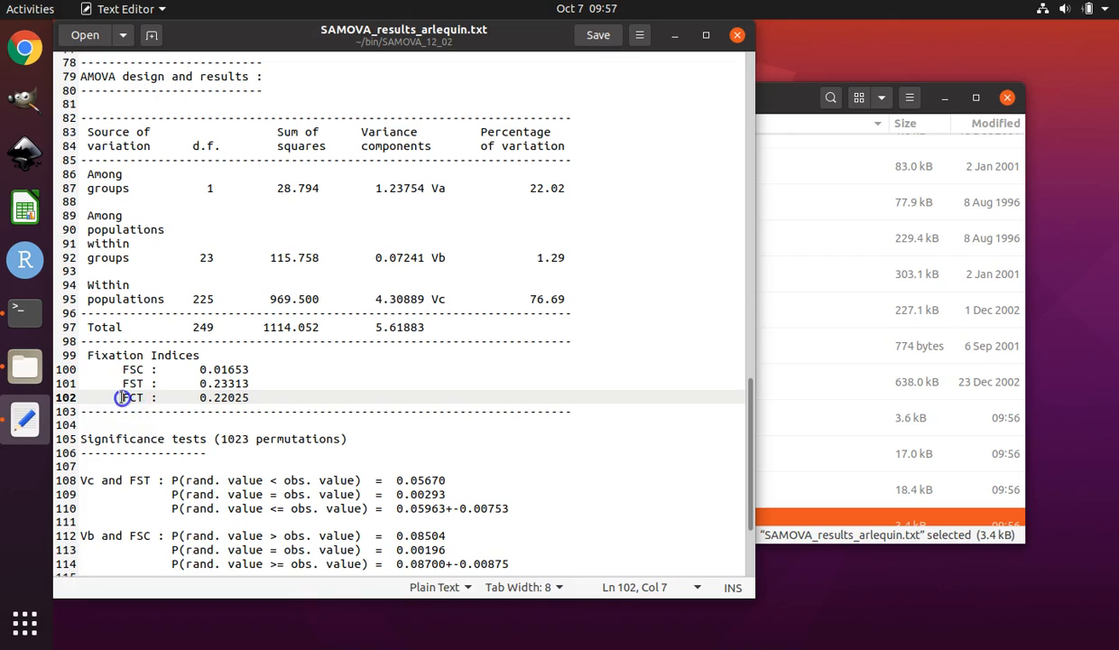
left_click_drag(152, 397, 215, 397)
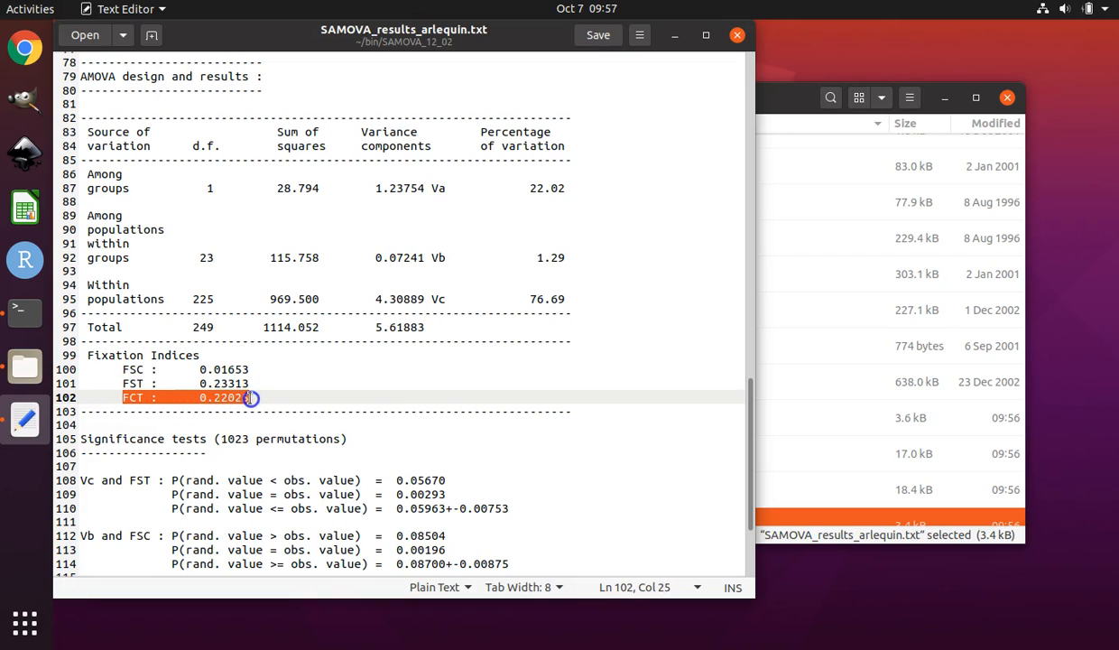
left_click_drag(254, 397, 254, 397)
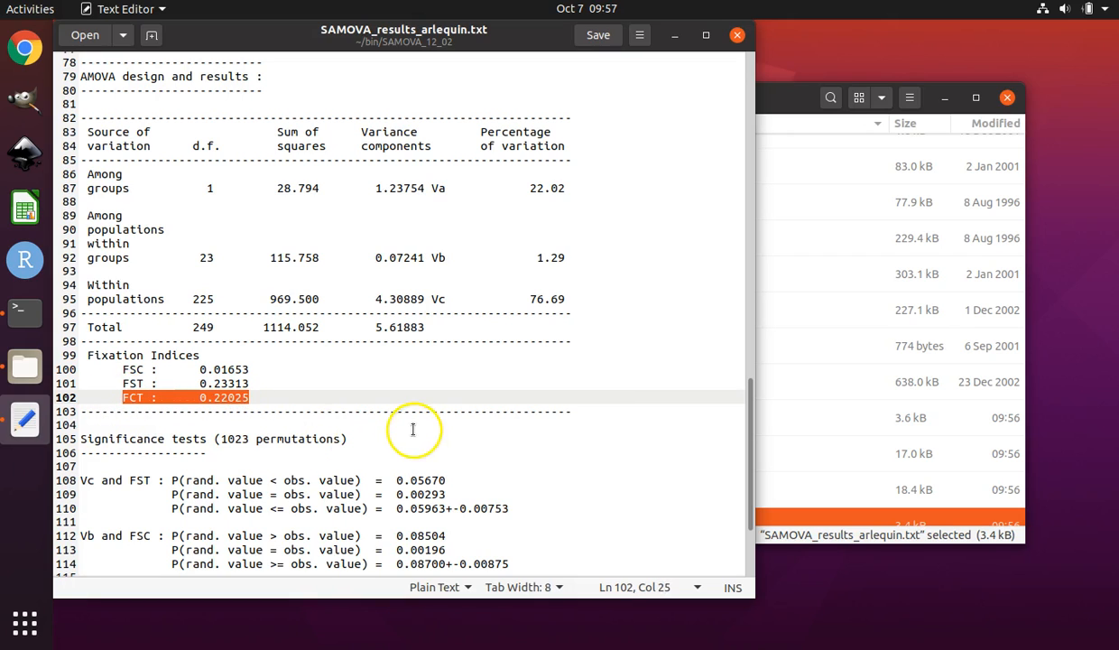
Examine the FCT fixation index and the Va and FCT significance test p-values by highlighting them in the results.
scroll(417, 430, "down", 3)
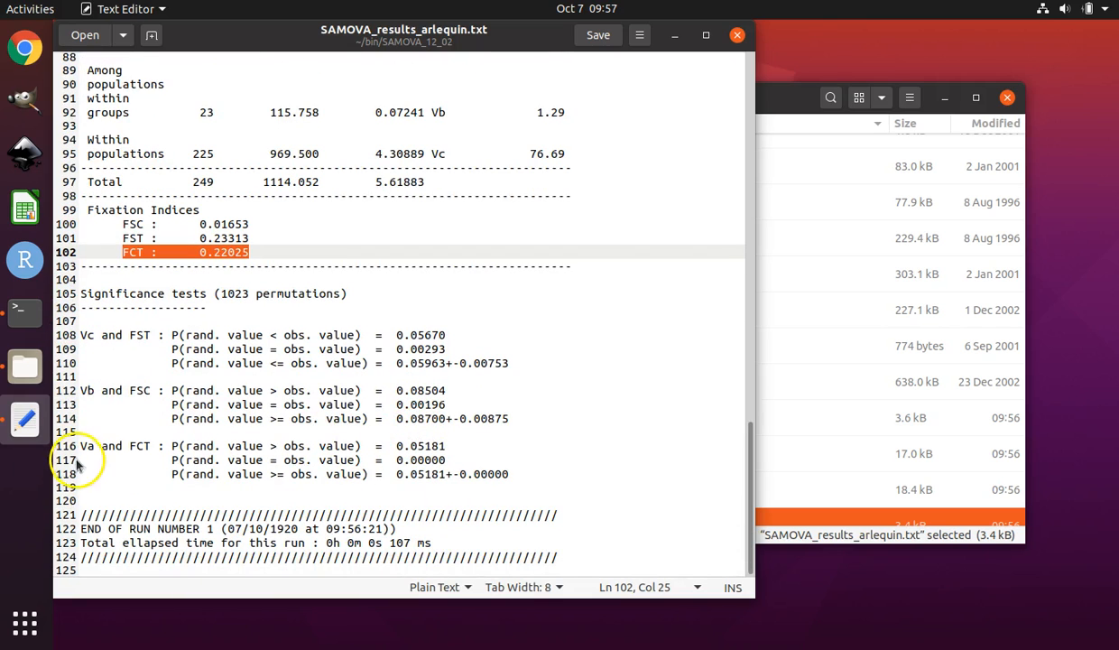
left_click_drag(164, 473, 512, 473)
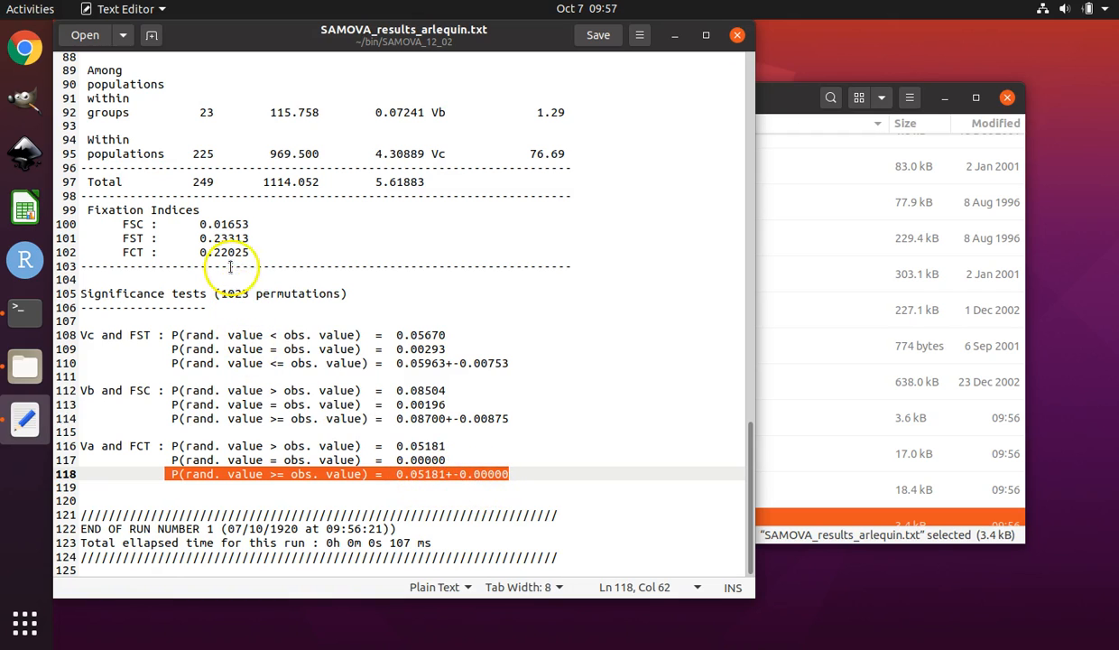
left_click_drag(280, 252, 120, 254)
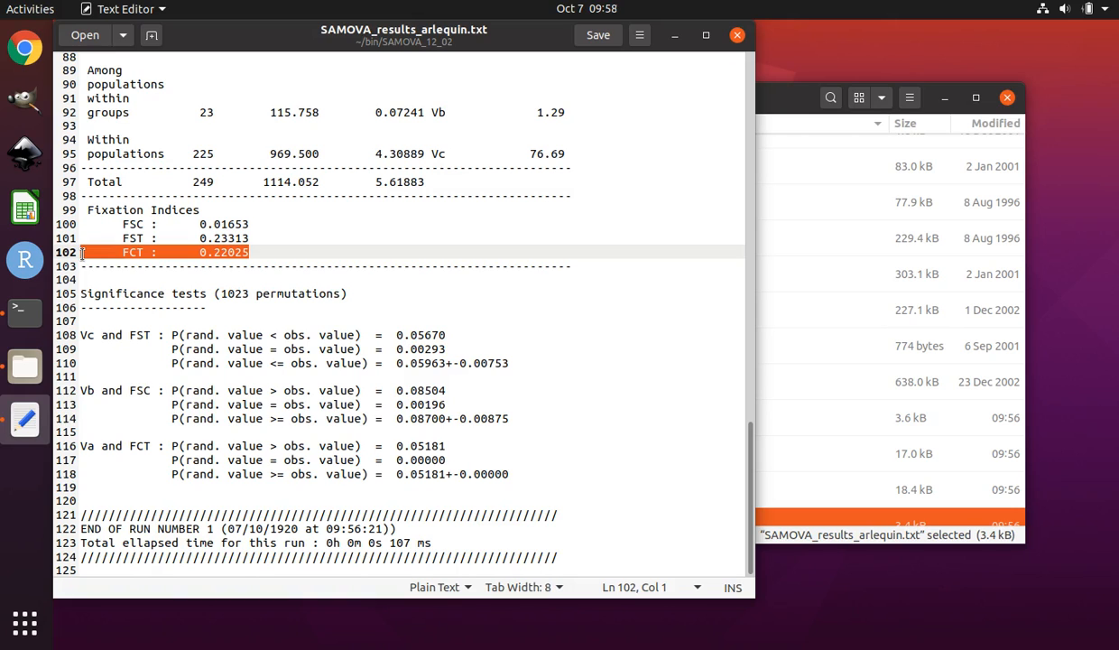
left_click(223, 256)
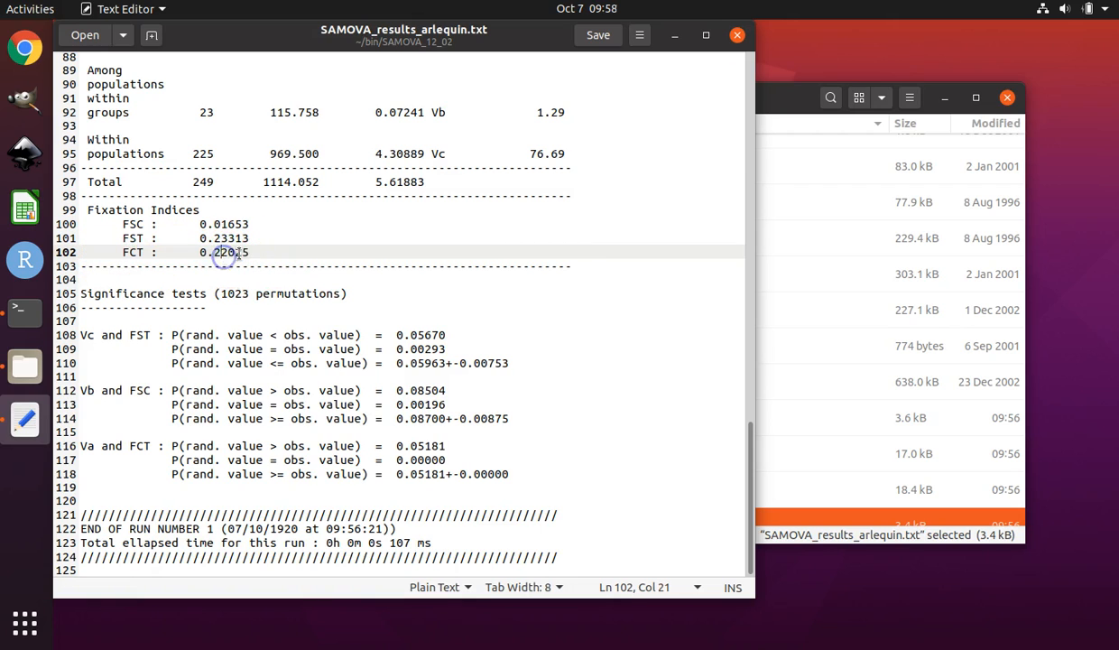
left_click_drag(247, 255, 112, 254)
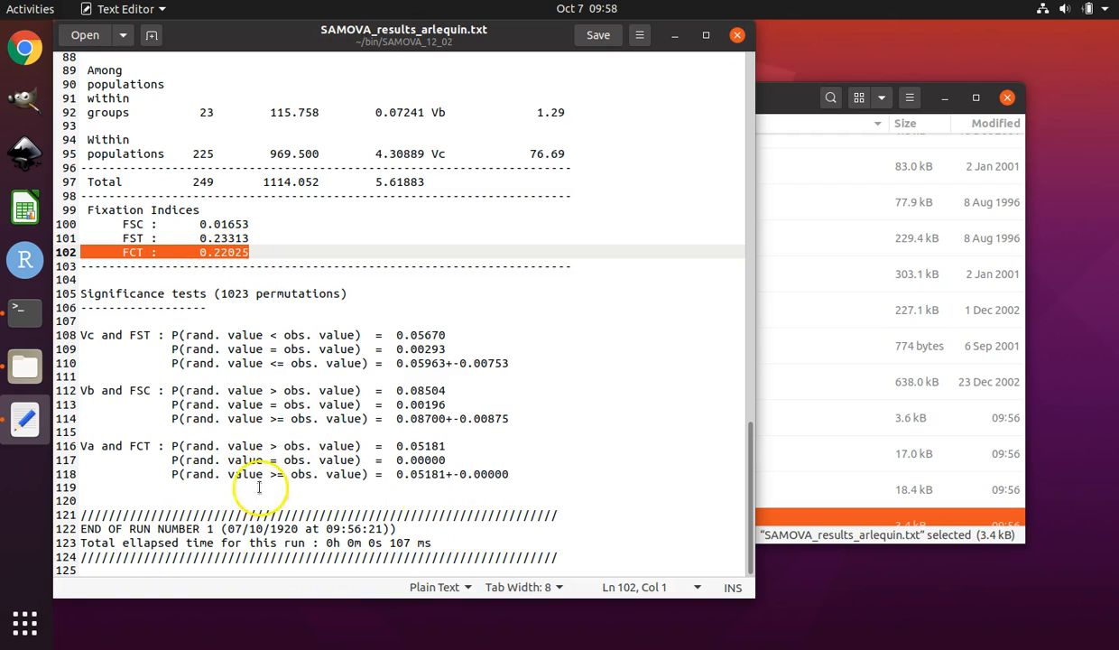
left_click(116, 250)
left_click_drag(117, 251, 249, 251)
left_click_drag(523, 475, 167, 464)
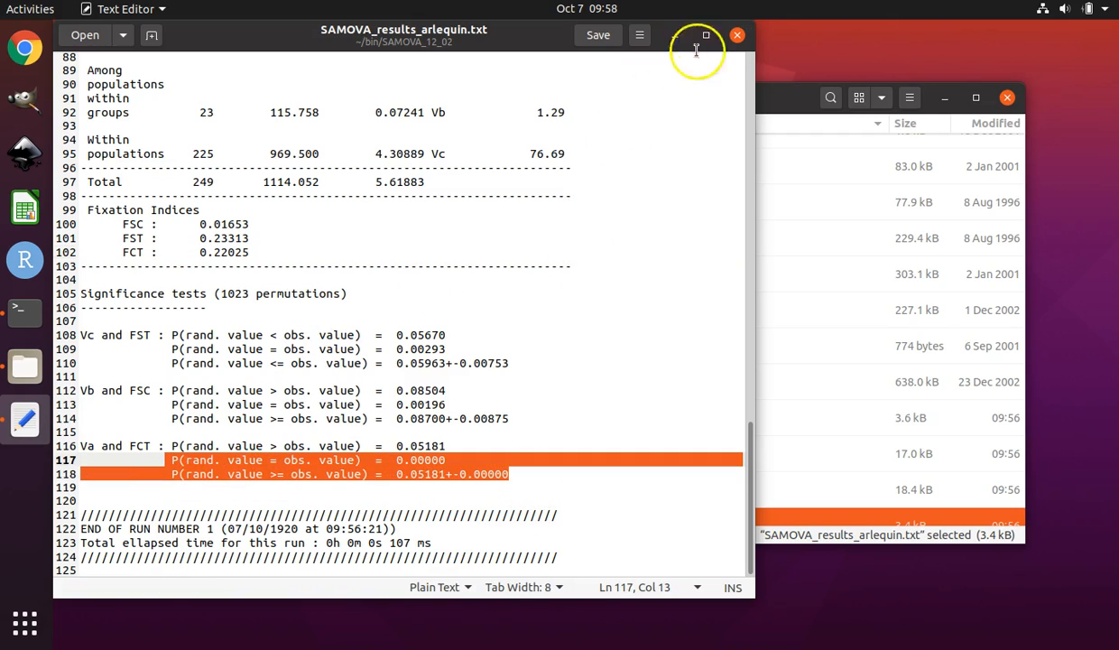
Close SAMOVA_results_arlequin.txt and open SAMOVA_finalstructure.arp from the SAMOVA_12_02 folder in the text editor.
scroll(627, 288, "up", 6)
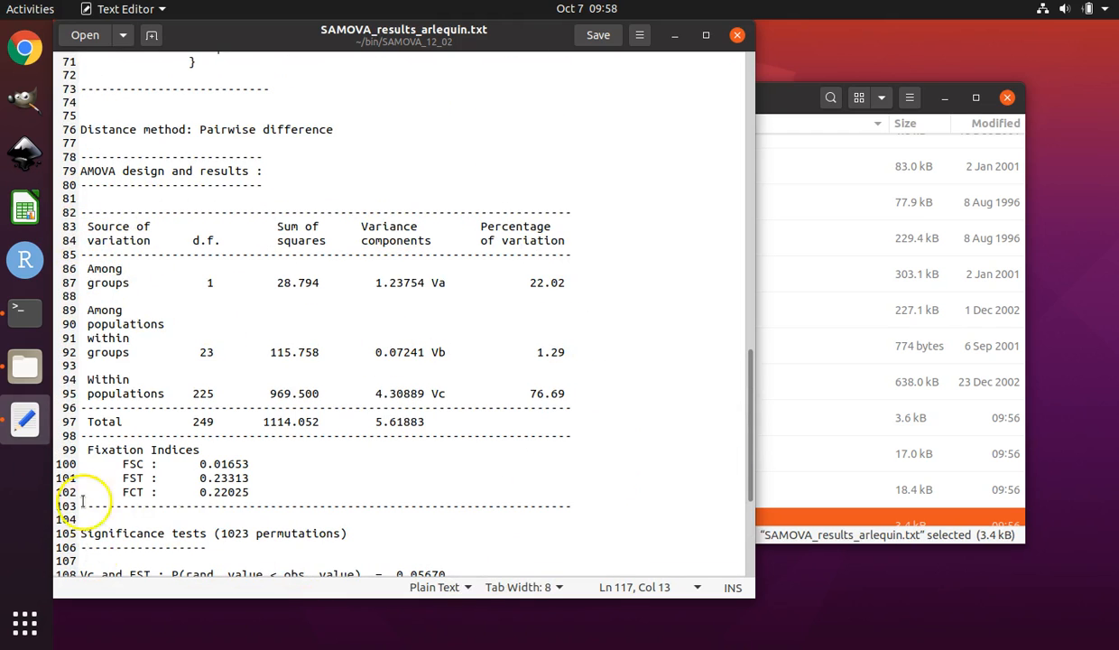
left_click(737, 39)
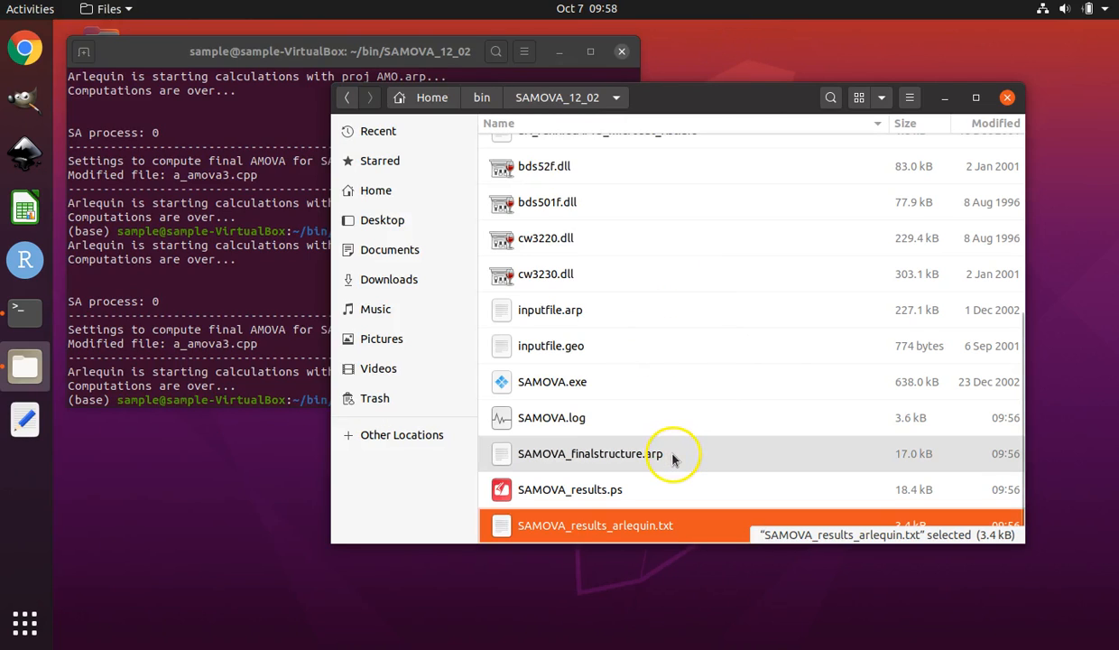
left_click(615, 457)
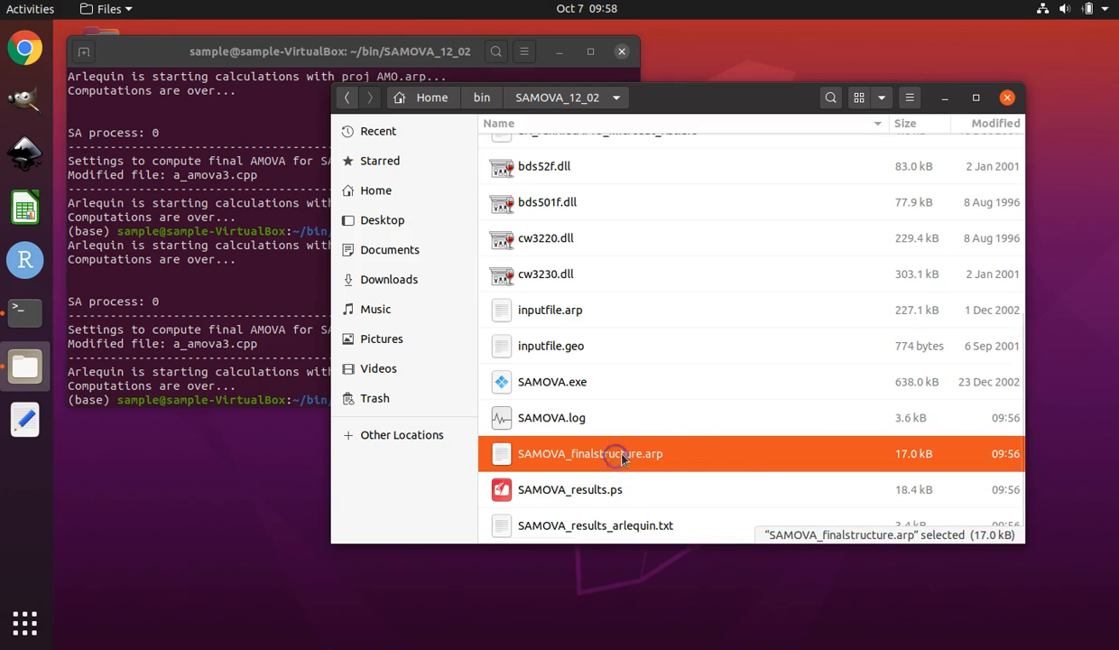
double_click(731, 457)
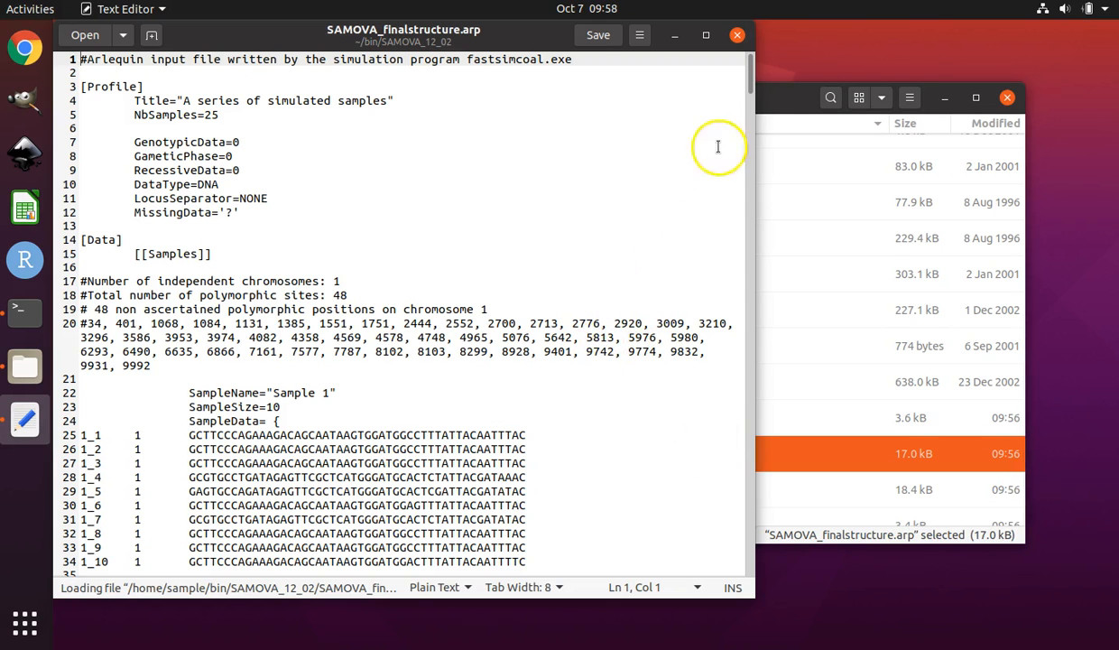
Examine the group structure definition at the end of the file, highlighting each group's list of samples.
left_click_drag(747, 92, 747, 572)
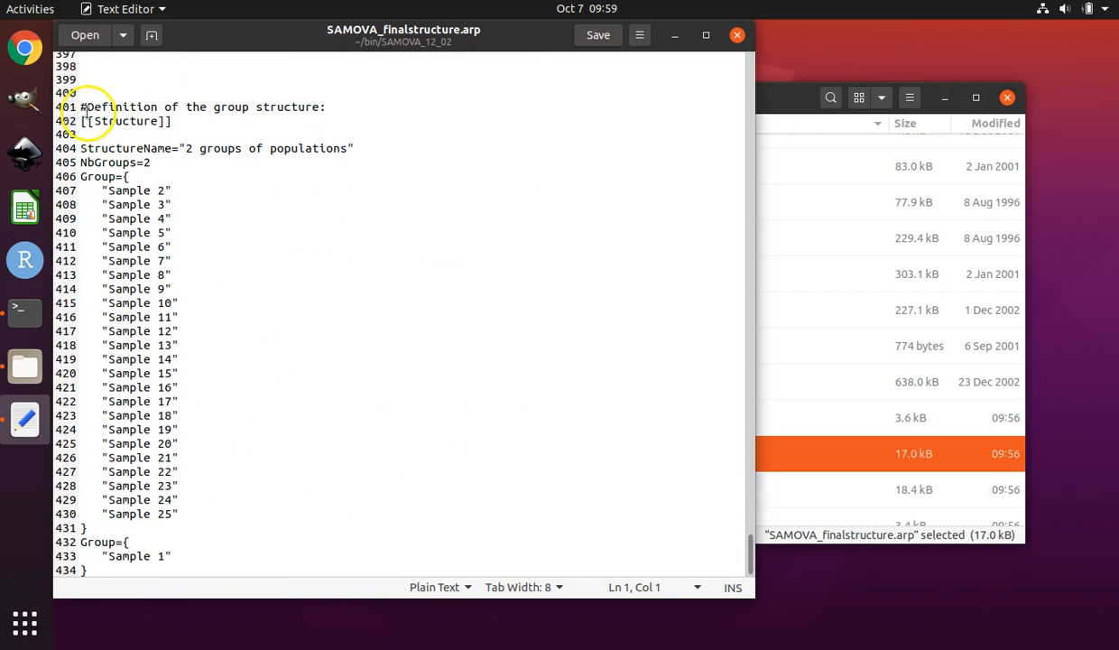
left_click(80, 106)
left_click_drag(307, 107, 322, 576)
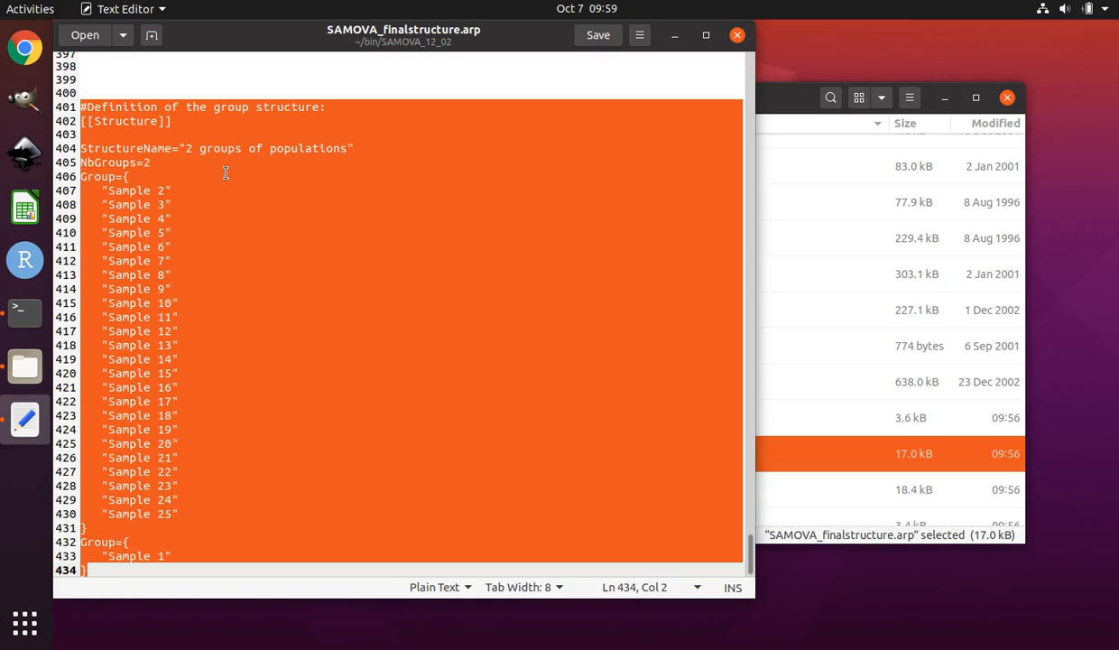
left_click(95, 190)
left_click_drag(101, 190, 188, 510)
left_click(187, 556)
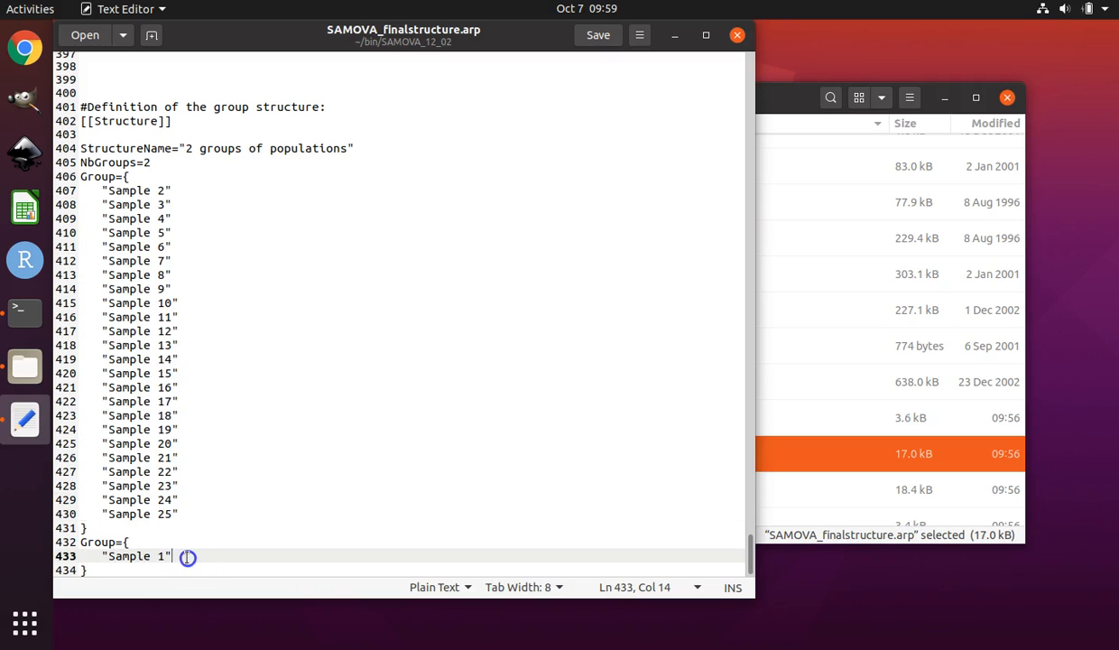
left_click_drag(186, 557, 92, 557)
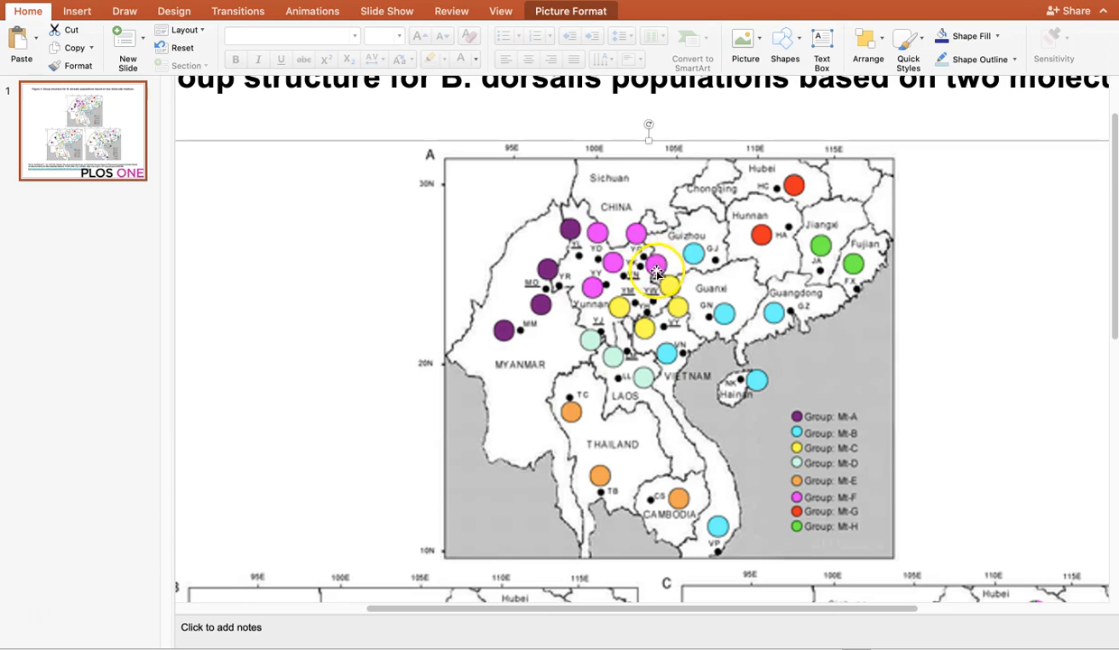
Switch to PowerPoint and examine the slide's map of B. dorsalis population groups.
left_click(658, 307)
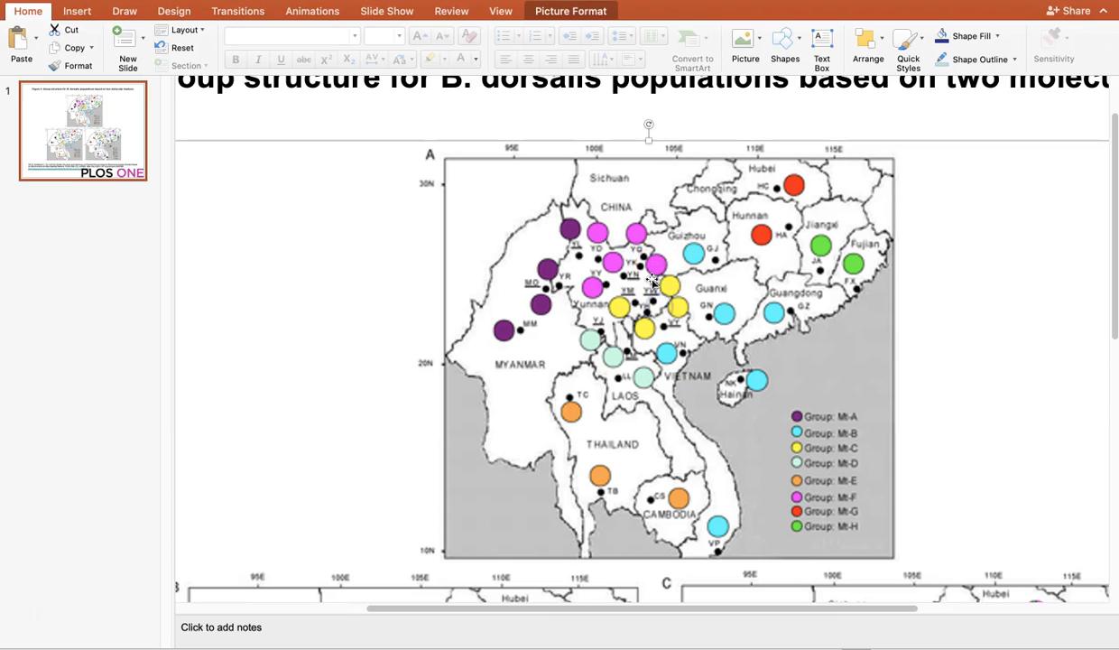